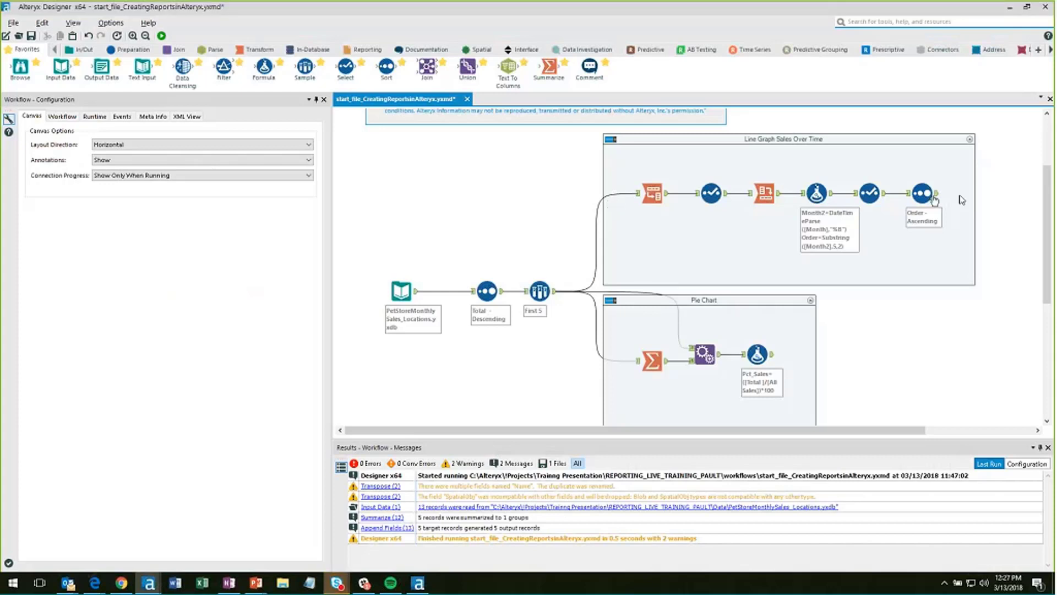
# Review the pet store input data preview and the output of each tool from Sample through Cross Tab.
pyautogui.click(395, 305)
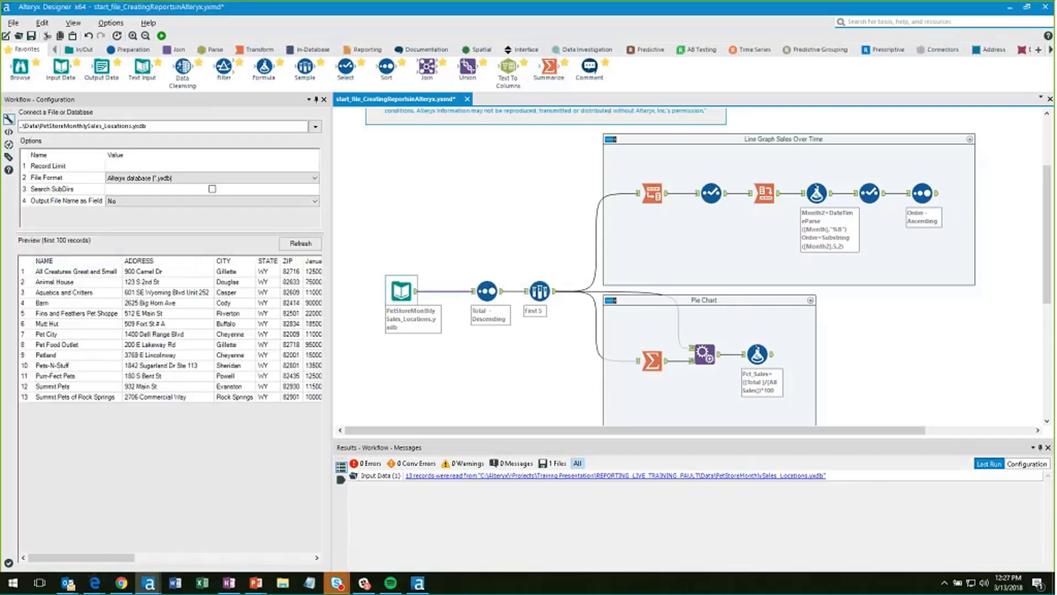
pyautogui.click(136, 558)
pyautogui.moveTo(136, 558); pyautogui.dragTo(306, 584)
pyautogui.click(304, 272)
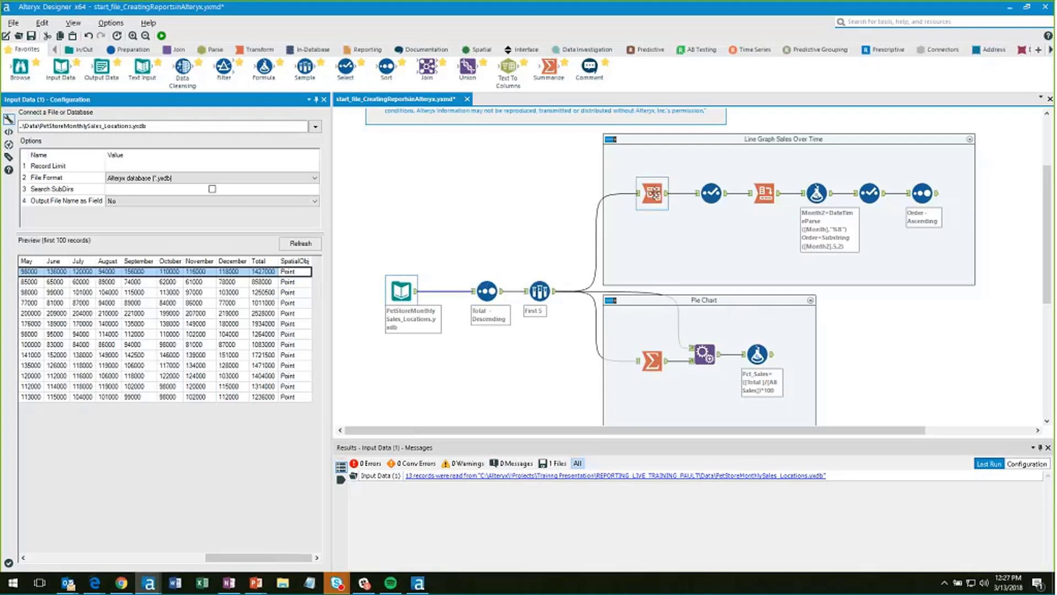
pyautogui.click(540, 290)
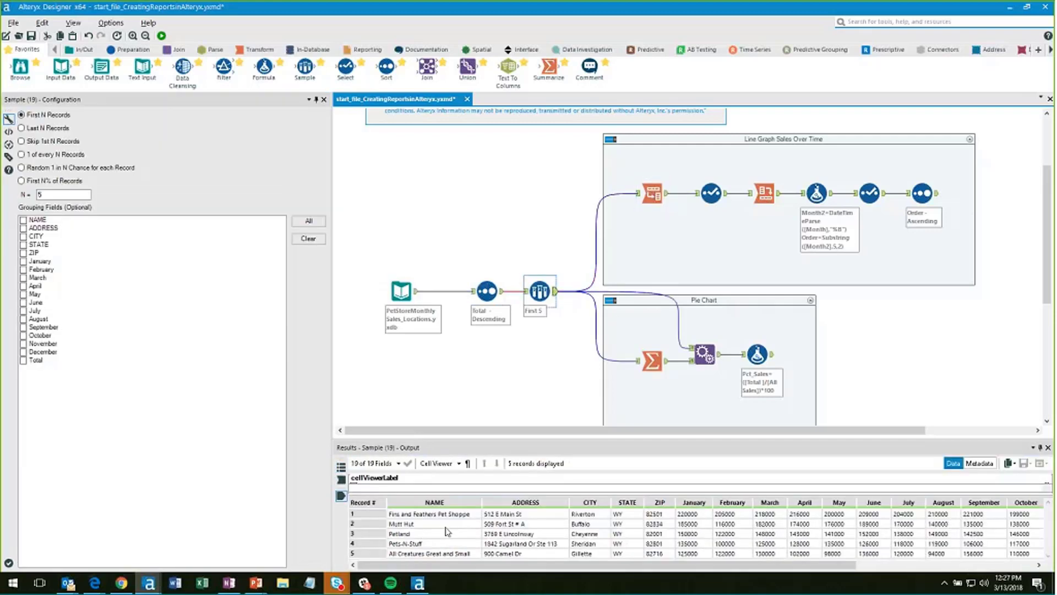
pyautogui.click(672, 194)
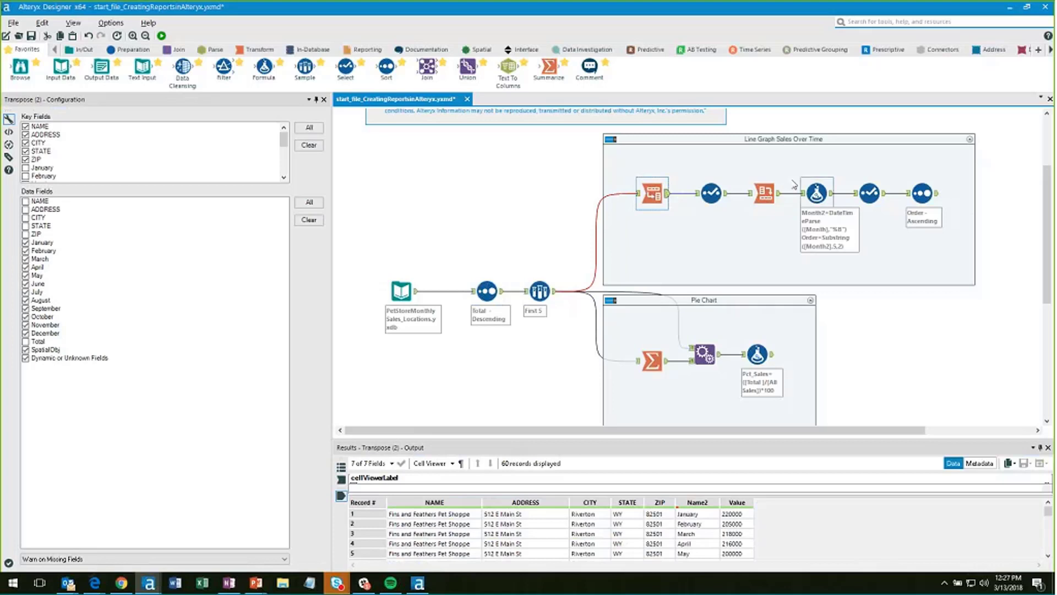
pyautogui.click(710, 192)
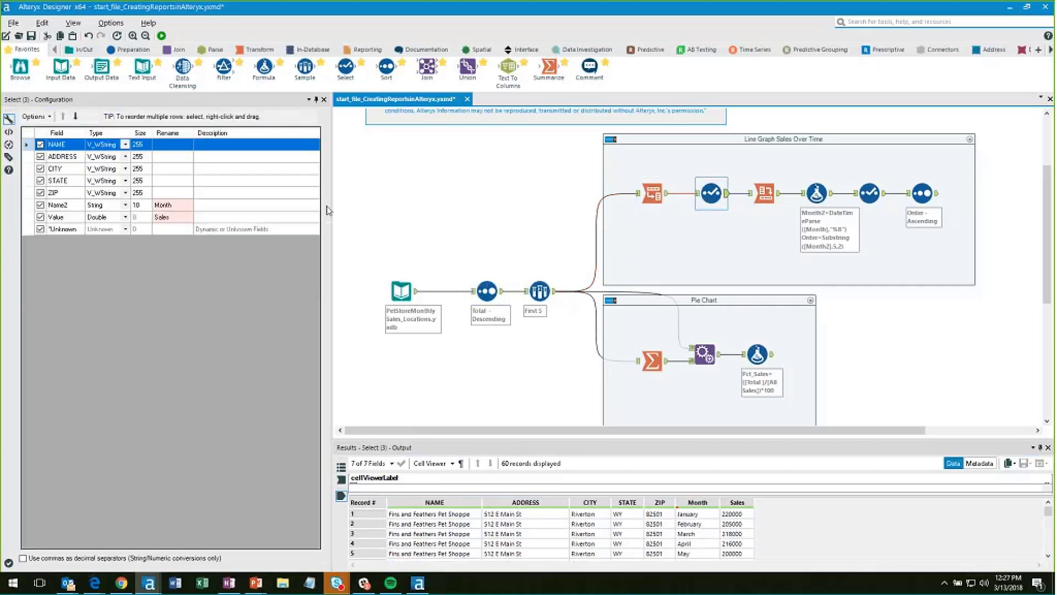
pyautogui.click(764, 192)
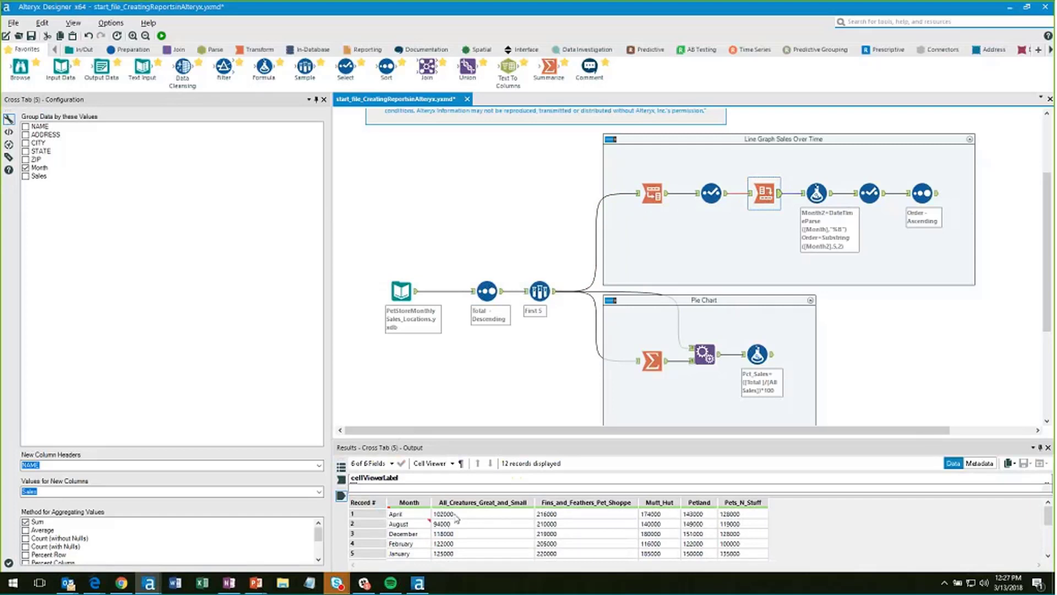
pyautogui.scroll(-3, 626, 546)
pyautogui.scroll(4, 627, 547)
# Examine the Transpose tool's key and data fields and its monthly output records for Fins and Feathers Pet Shoppe.
pyautogui.click(653, 193)
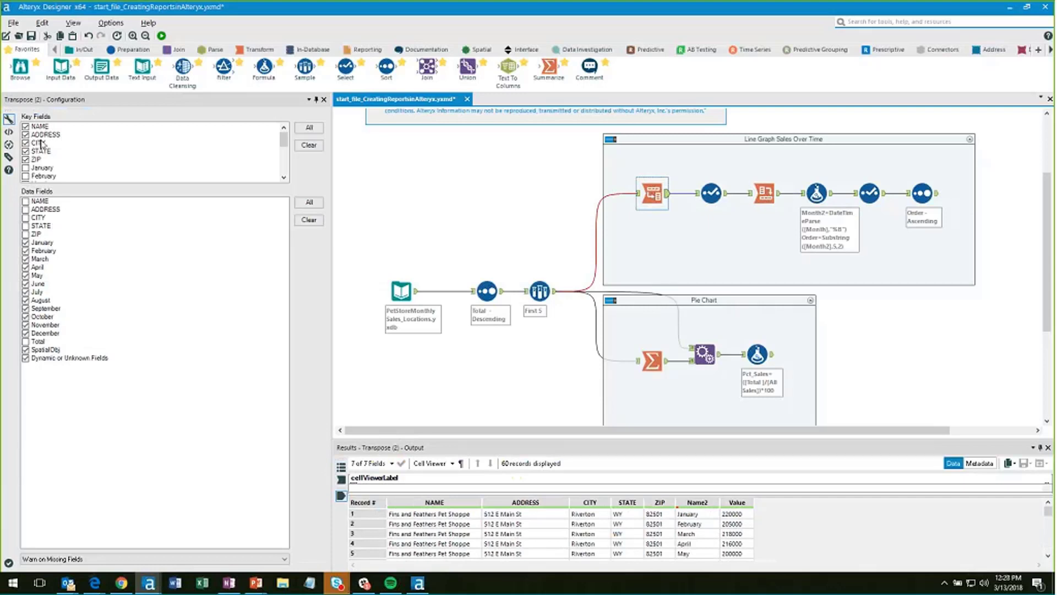
pyautogui.click(434, 513)
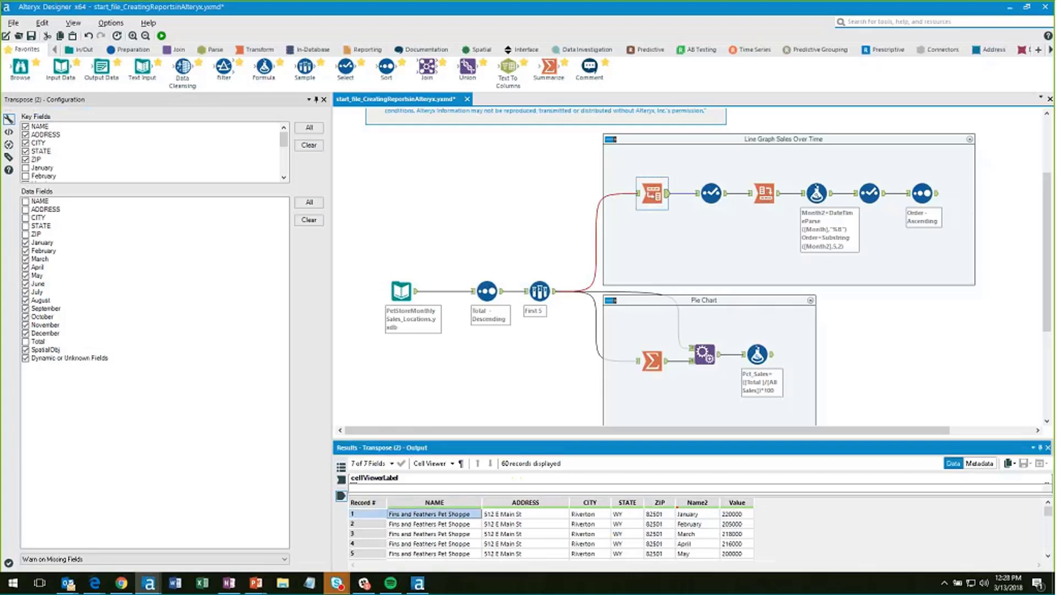
pyautogui.scroll(-2, 533, 529)
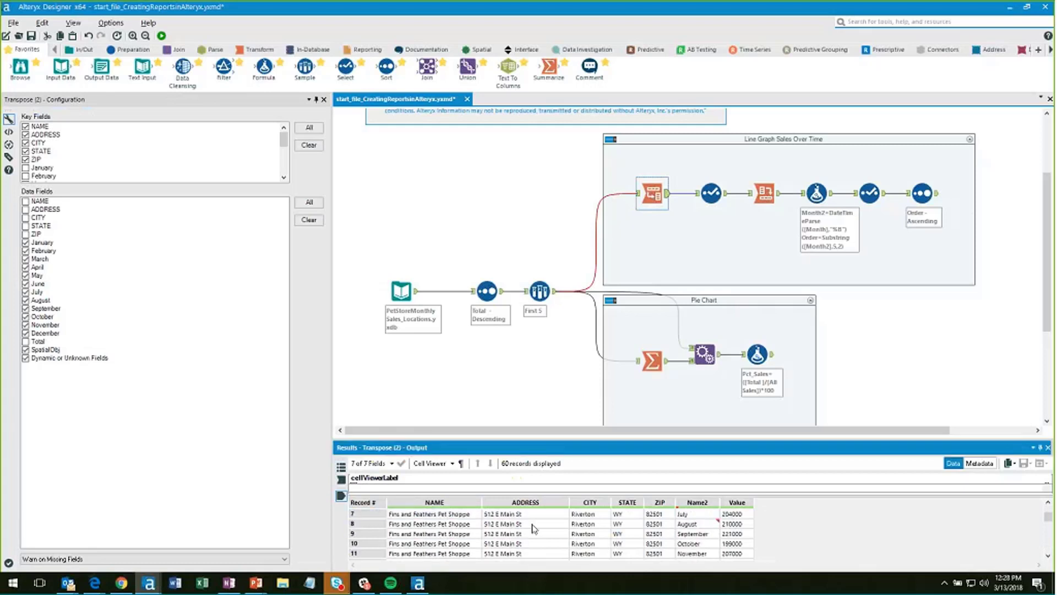
pyautogui.scroll(2, 533, 529)
pyautogui.click(362, 516)
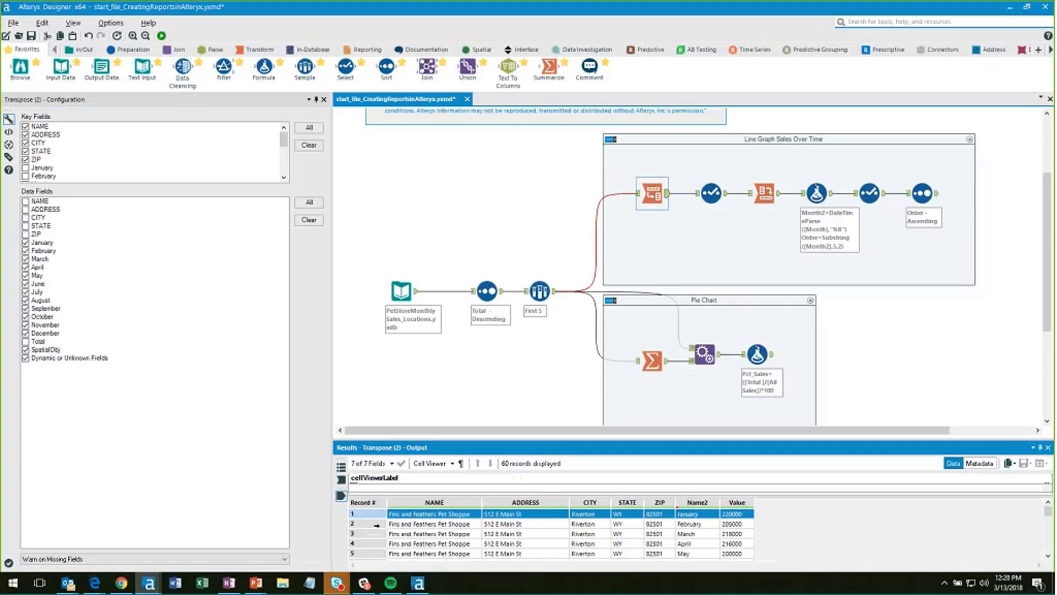
pyautogui.click(645, 524)
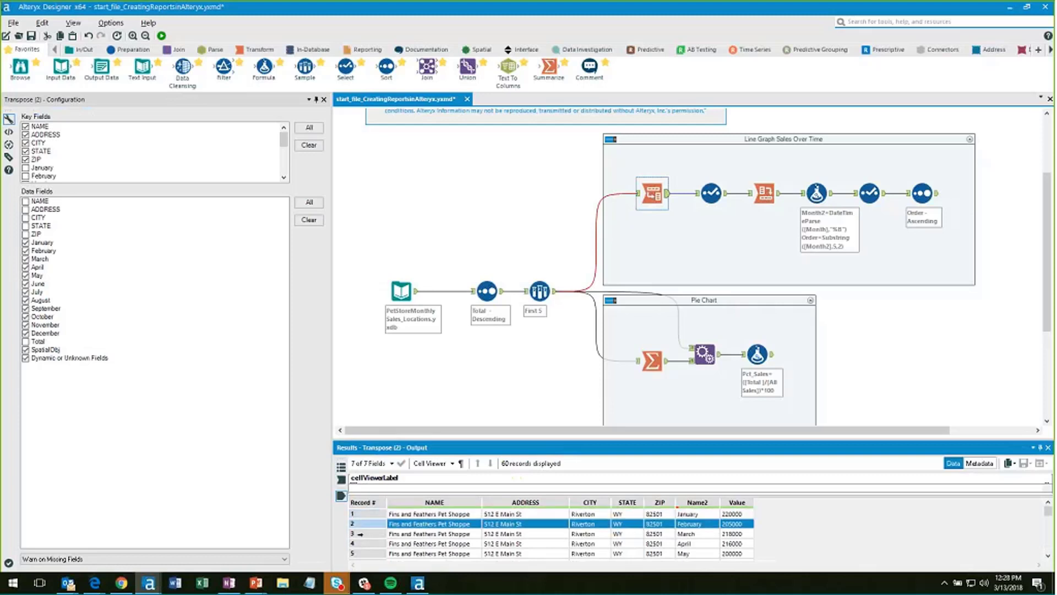
pyautogui.click(360, 534)
pyautogui.scroll(-2, 700, 541)
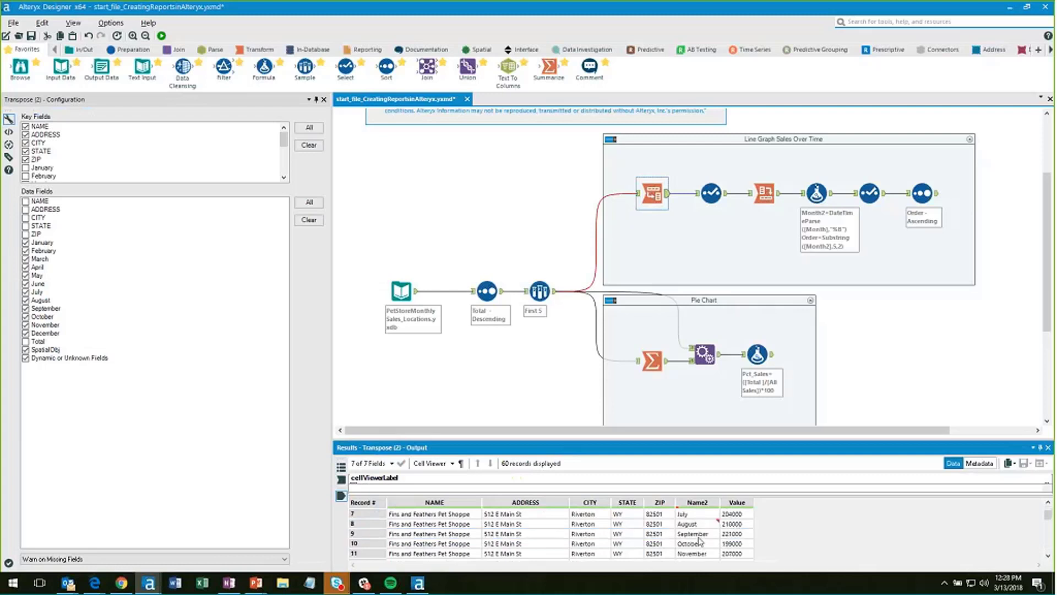
pyautogui.scroll(2, 699, 541)
# Compare the Transpose output with the first Select tool's renamed fields, and review the Cross Tab grouping and its output columns.
pyautogui.click(711, 196)
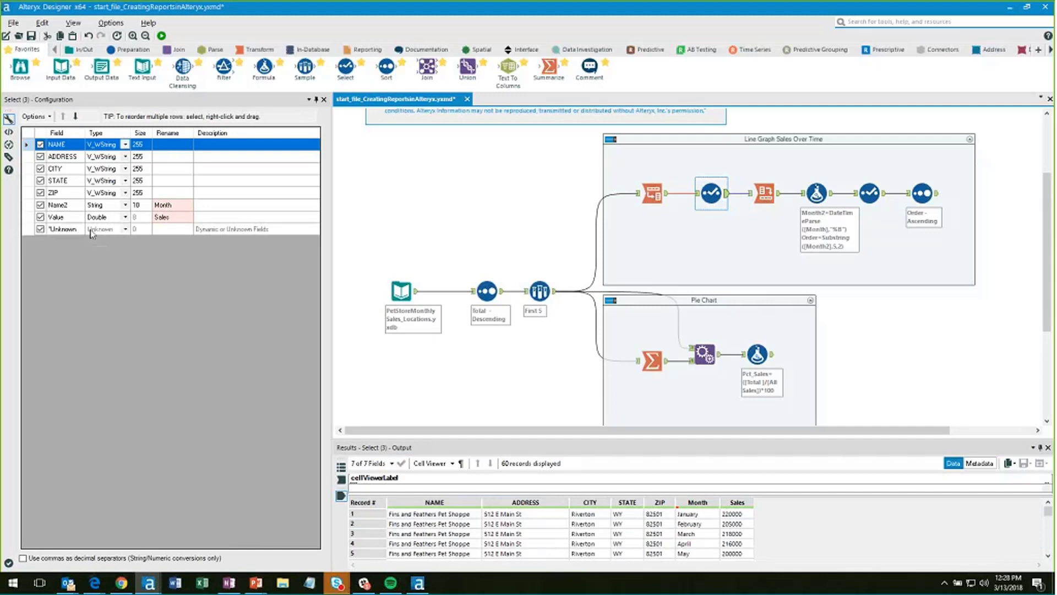
pyautogui.click(653, 193)
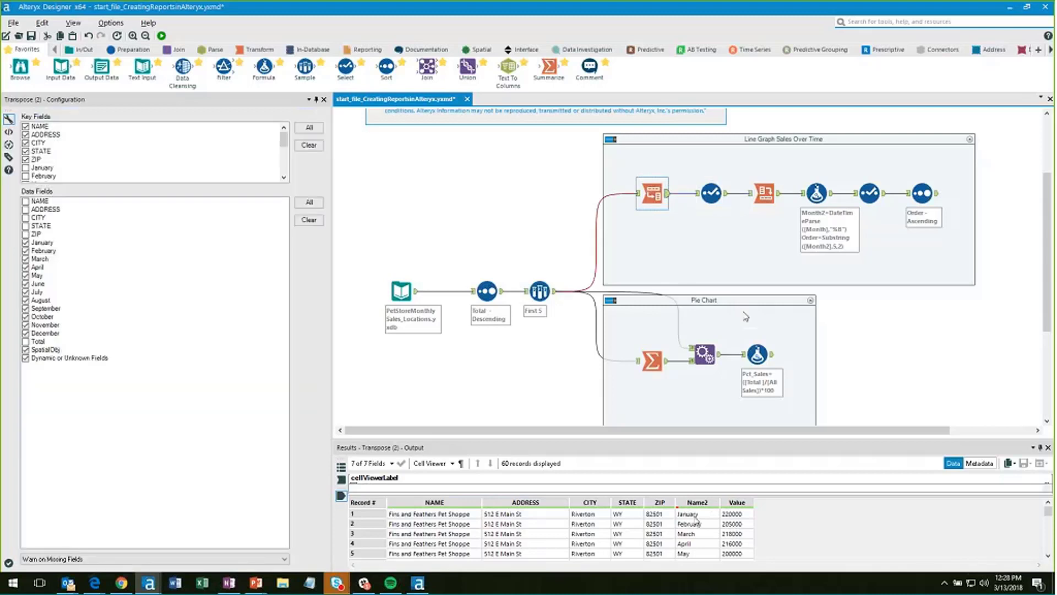
pyautogui.moveTo(701, 510)
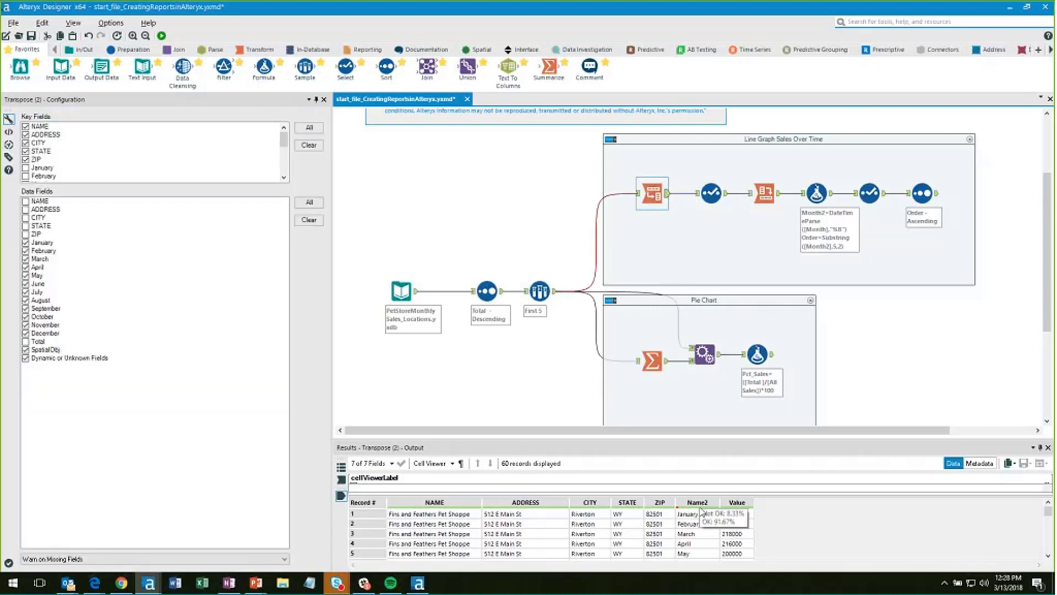
pyautogui.click(713, 193)
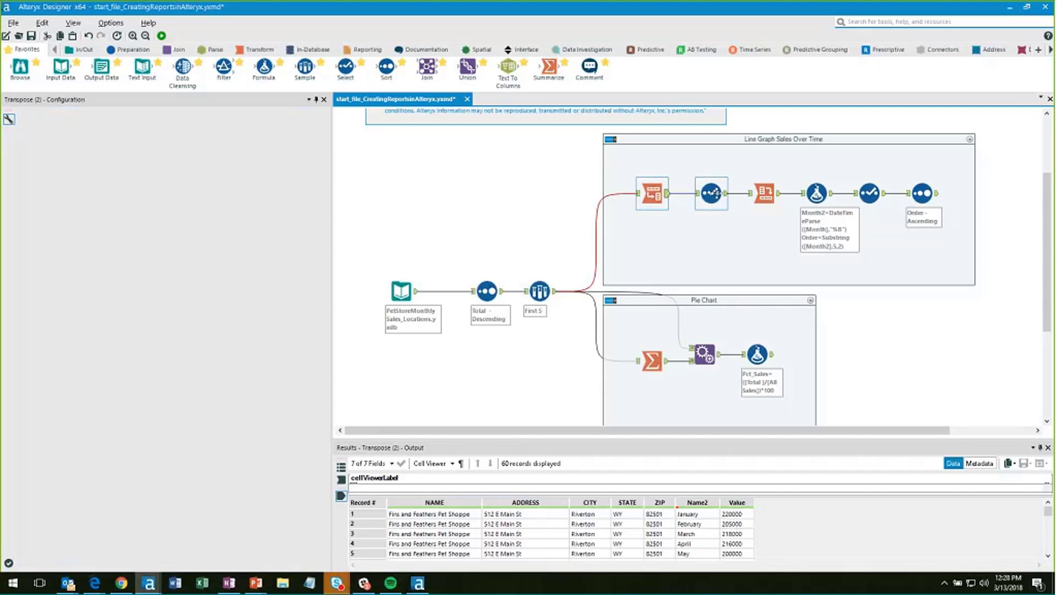
pyautogui.click(764, 192)
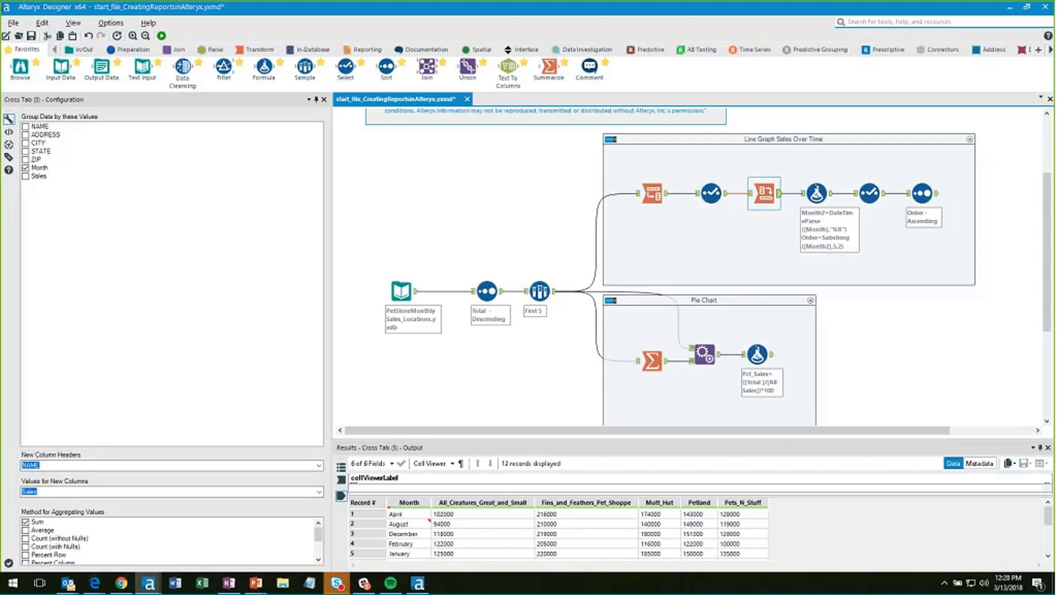
pyautogui.scroll(-2, 755, 521)
pyautogui.scroll(2, 756, 522)
pyautogui.click(745, 512)
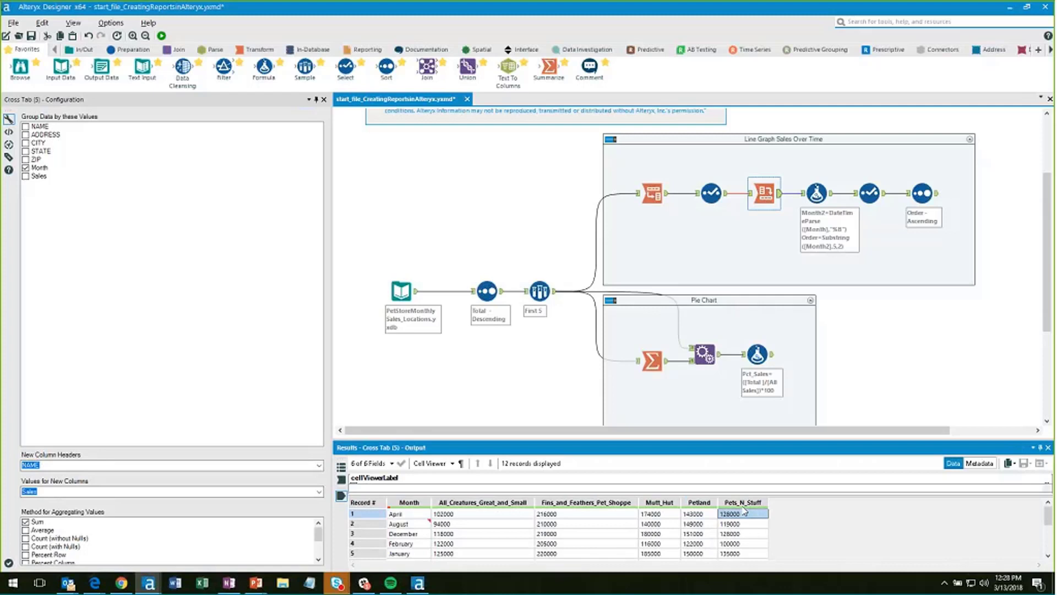
# Examine how the Order field is built and used across the Formula, second Select and Sort tools of the line graph branch.
pyautogui.click(817, 193)
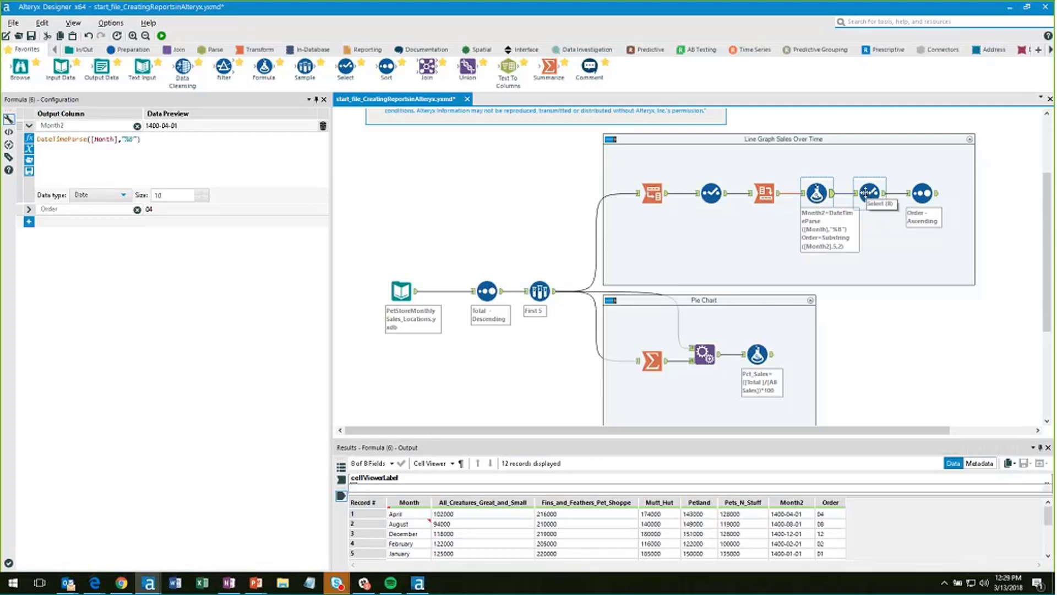
pyautogui.click(868, 192)
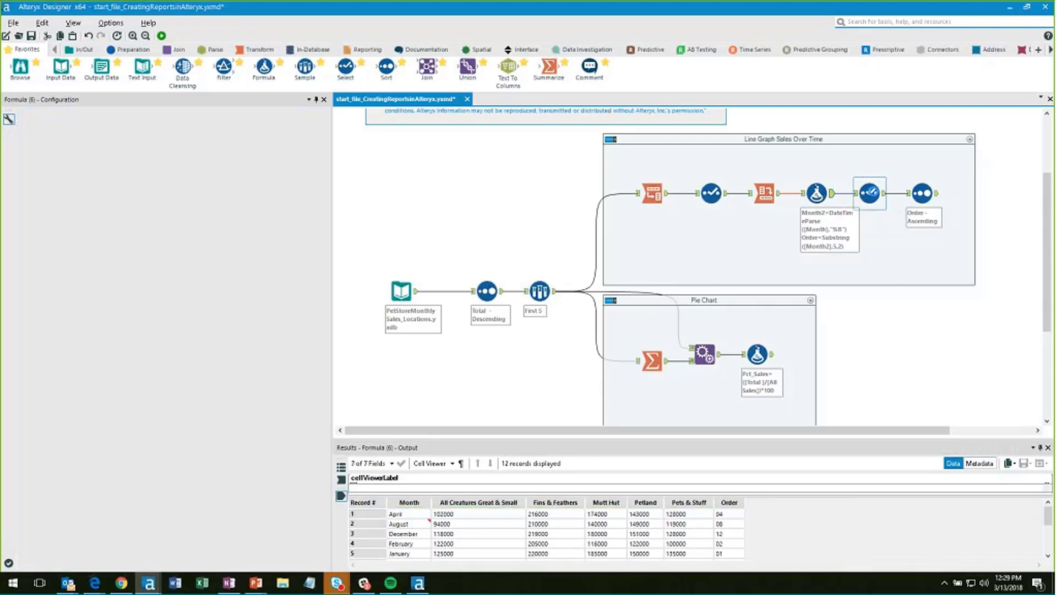
pyautogui.click(726, 514)
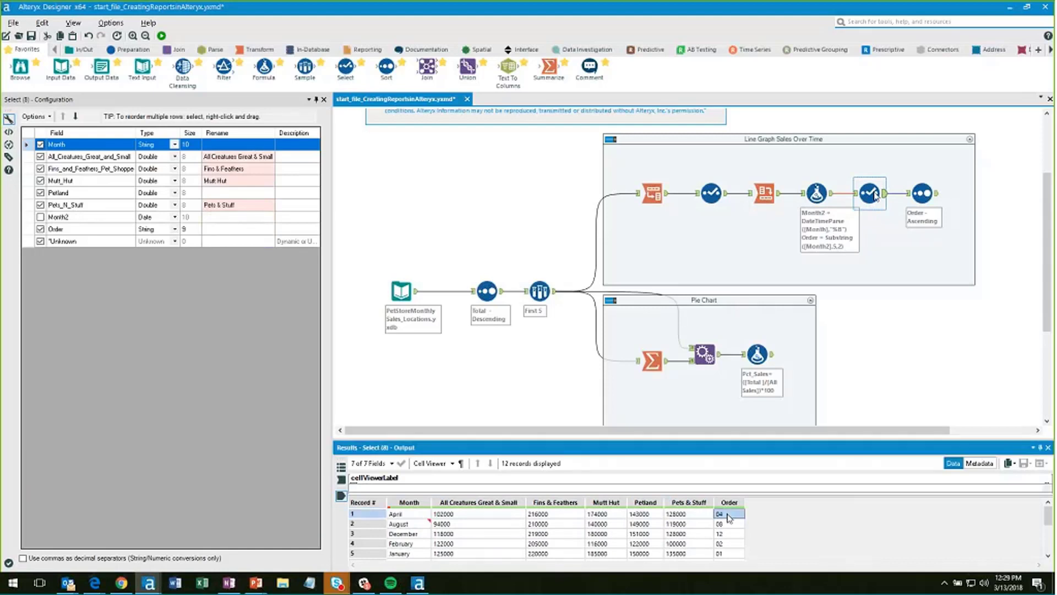
pyautogui.moveTo(728, 518); pyautogui.dragTo(730, 555)
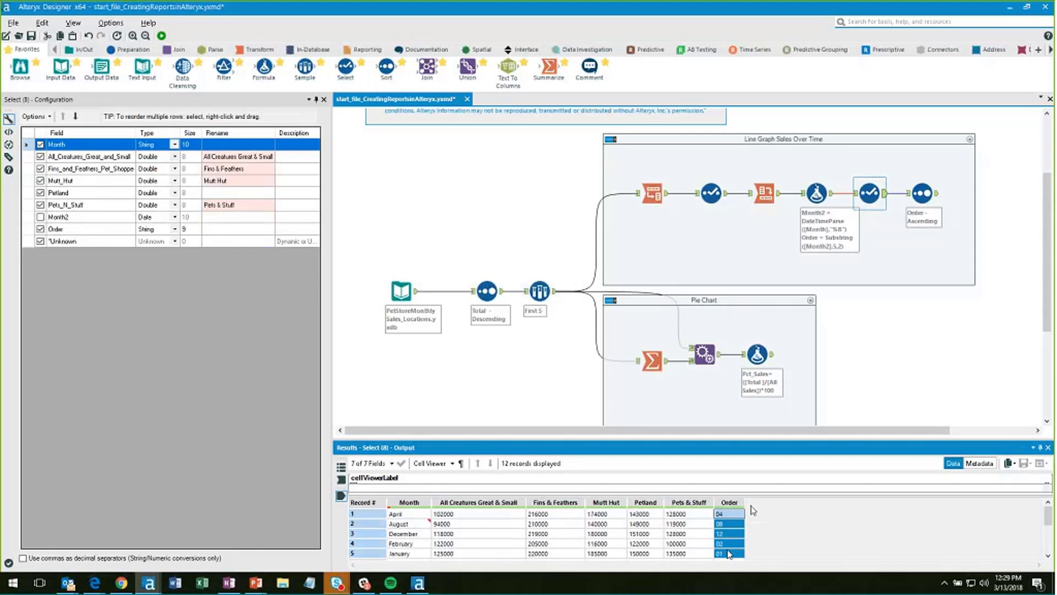
pyautogui.click(746, 527)
pyautogui.click(729, 524)
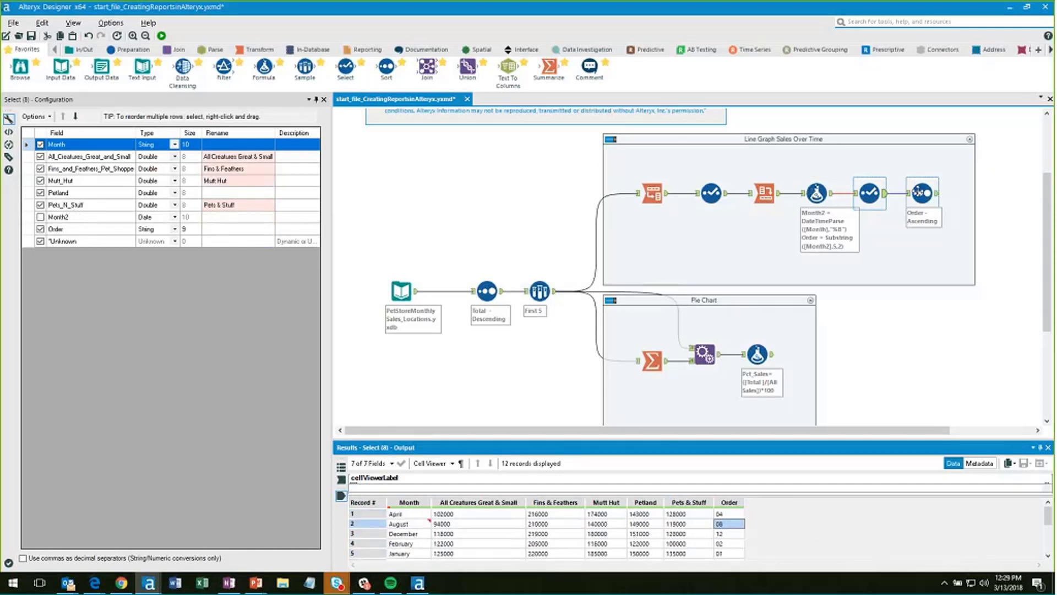
pyautogui.click(919, 192)
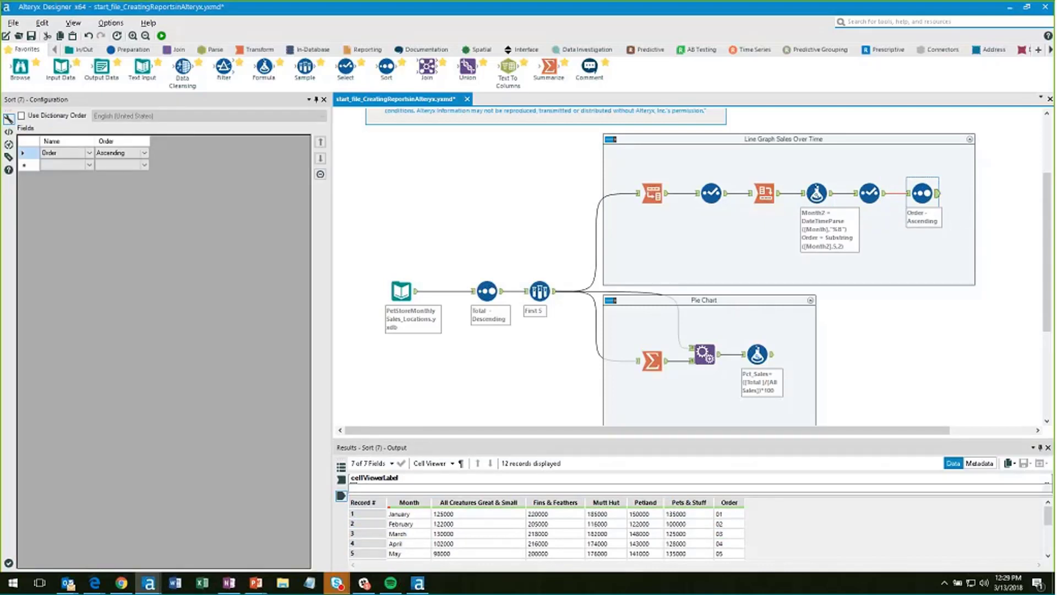
# Add a Charting tool after the ascending Order sort in the Line Graph Sales Over Time container and set its chart type to Line.
pyautogui.hscroll(3, 688, 264)
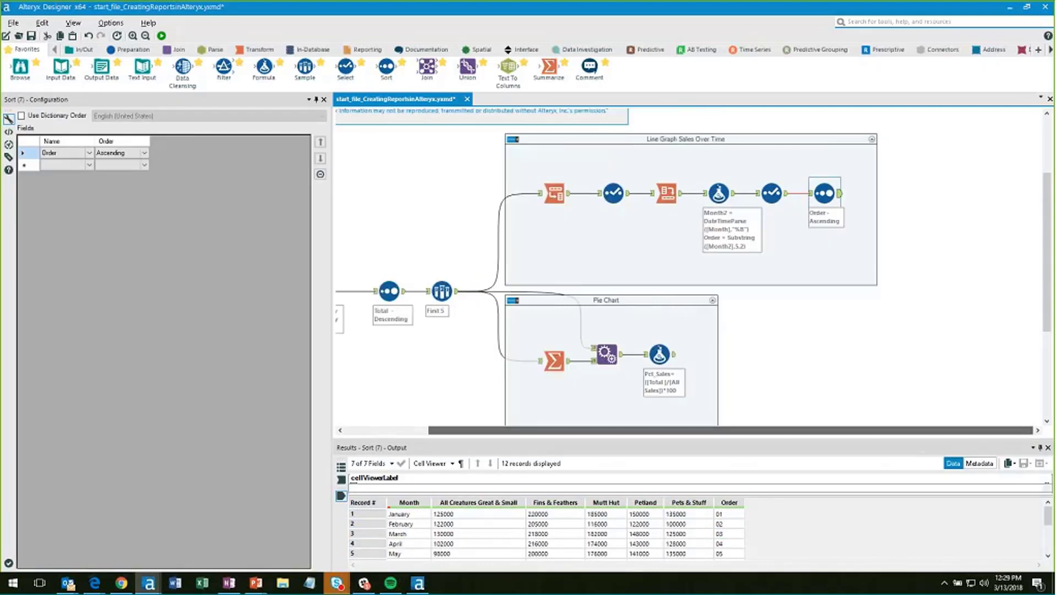
pyautogui.scroll(-3, 528, 49)
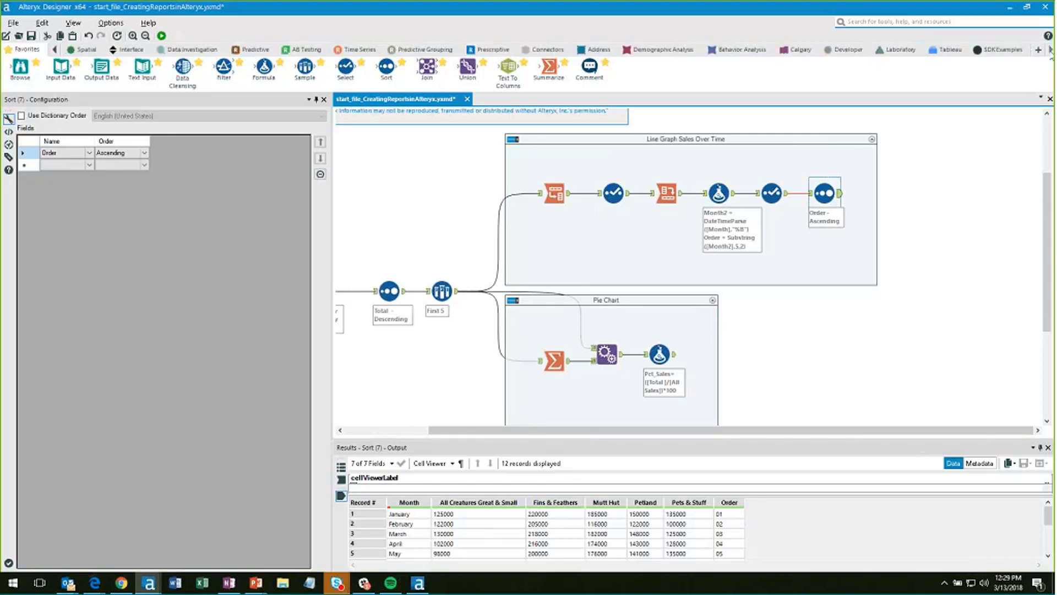
pyautogui.click(56, 49)
pyautogui.click(142, 50)
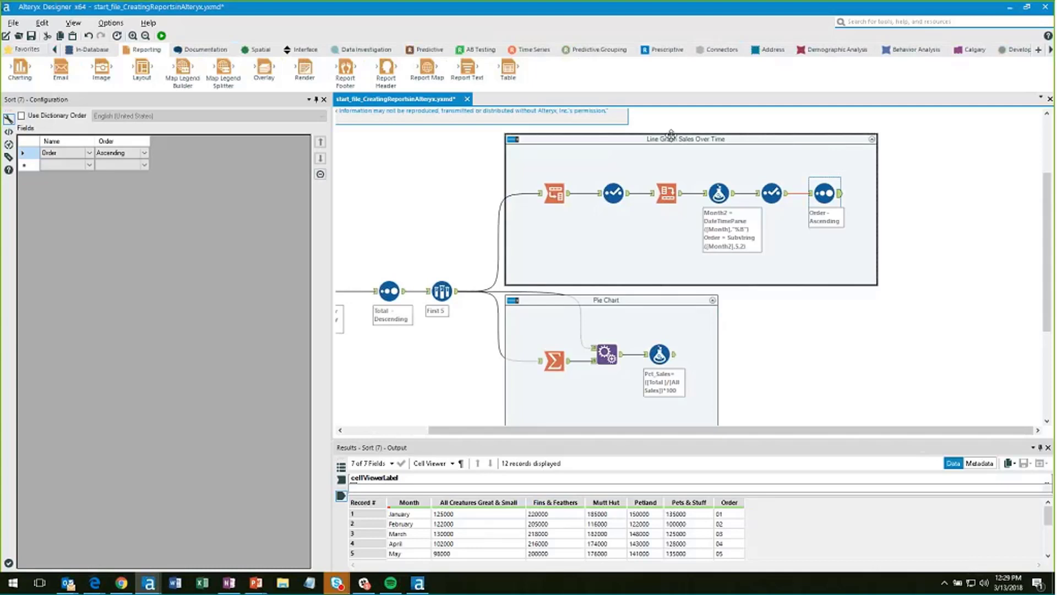
pyautogui.moveTo(20, 69); pyautogui.dragTo(868, 194)
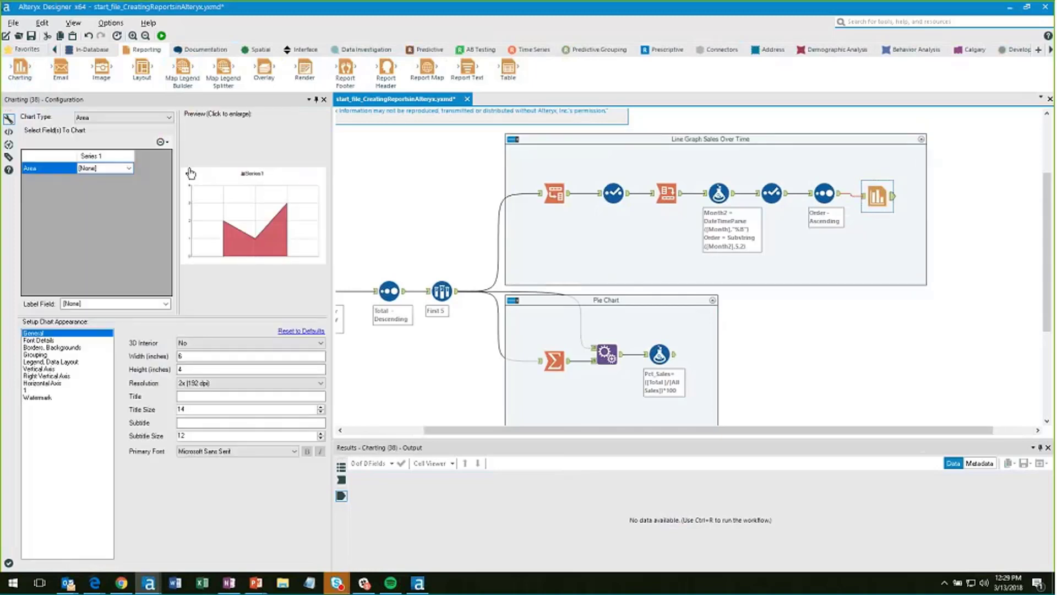
pyautogui.click(140, 118)
pyautogui.click(130, 170)
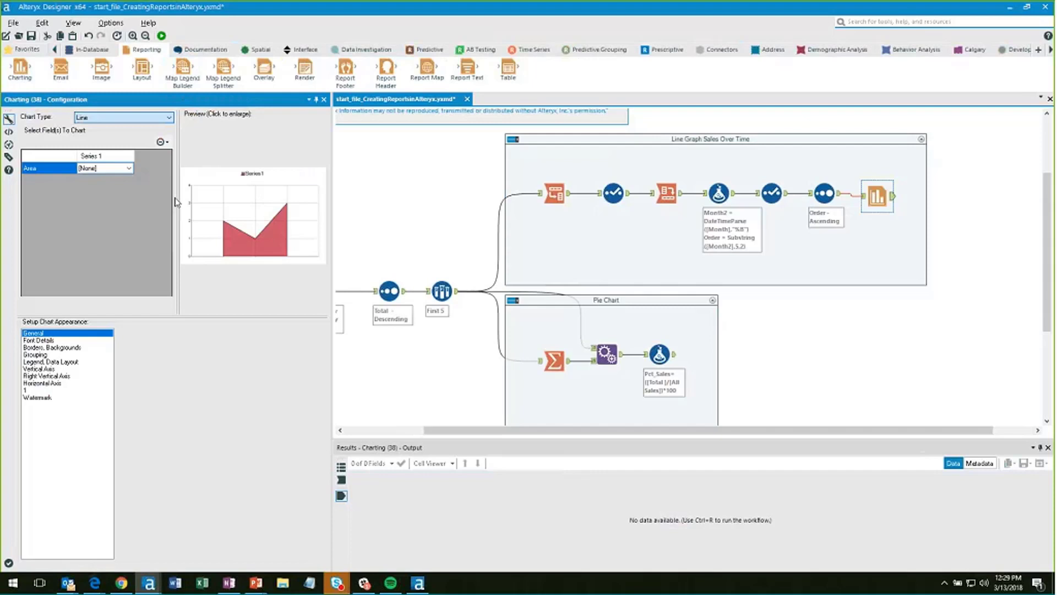
# Assign All Creatures Great & Small, Fins & Feathers and Mutt Hut as the line chart's Series 1, 2 and 3.
pyautogui.click(130, 169)
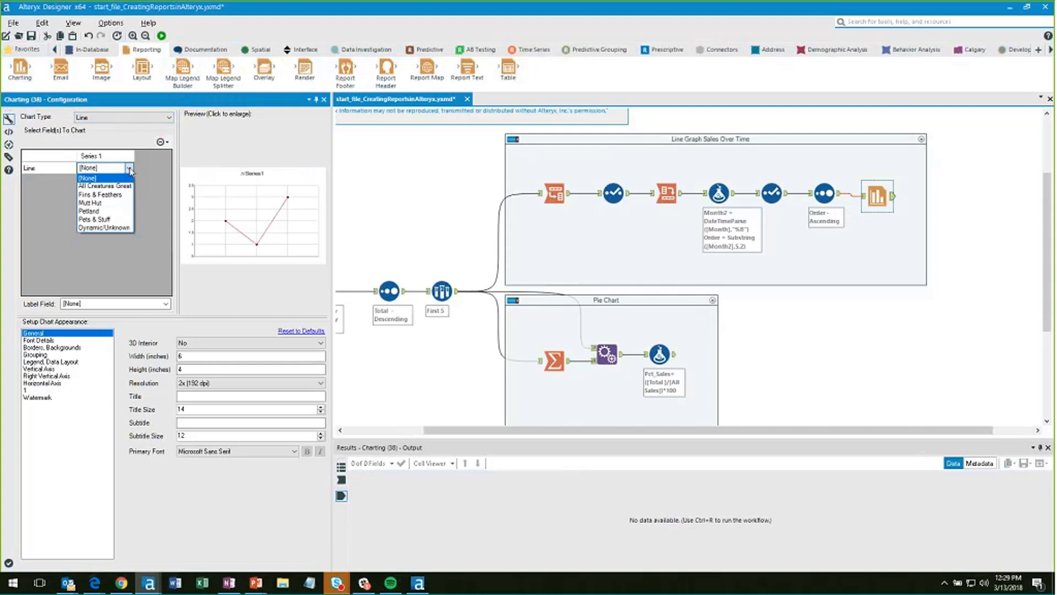
pyautogui.click(829, 127)
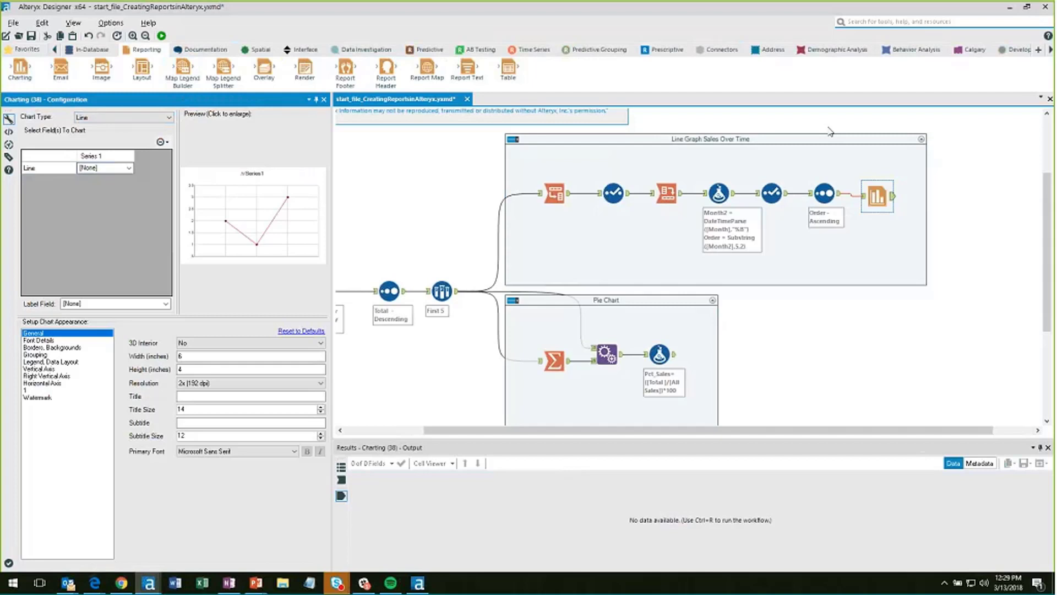
pyautogui.click(128, 168)
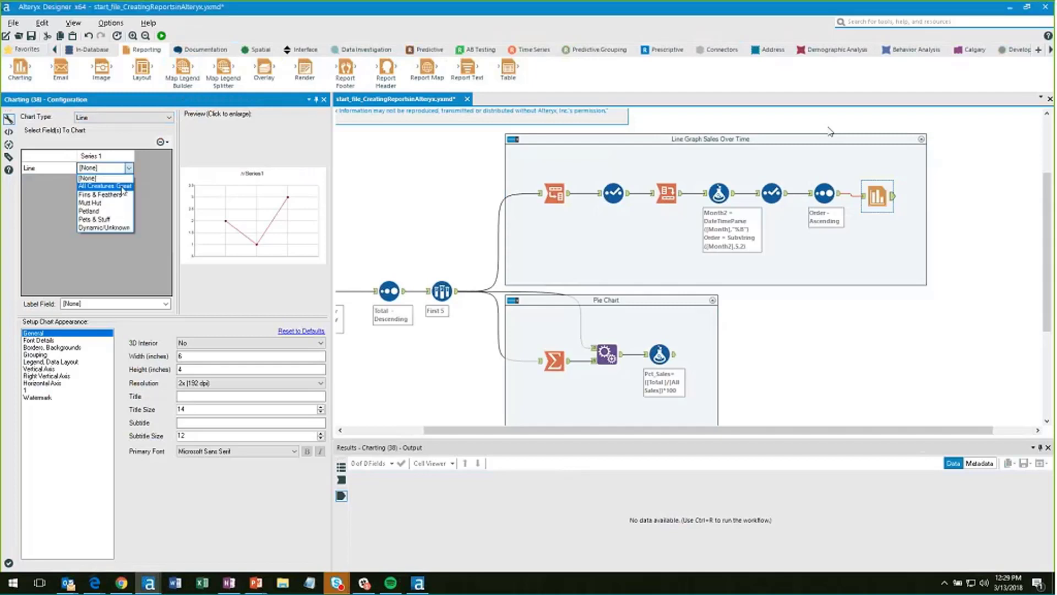
pyautogui.click(99, 175)
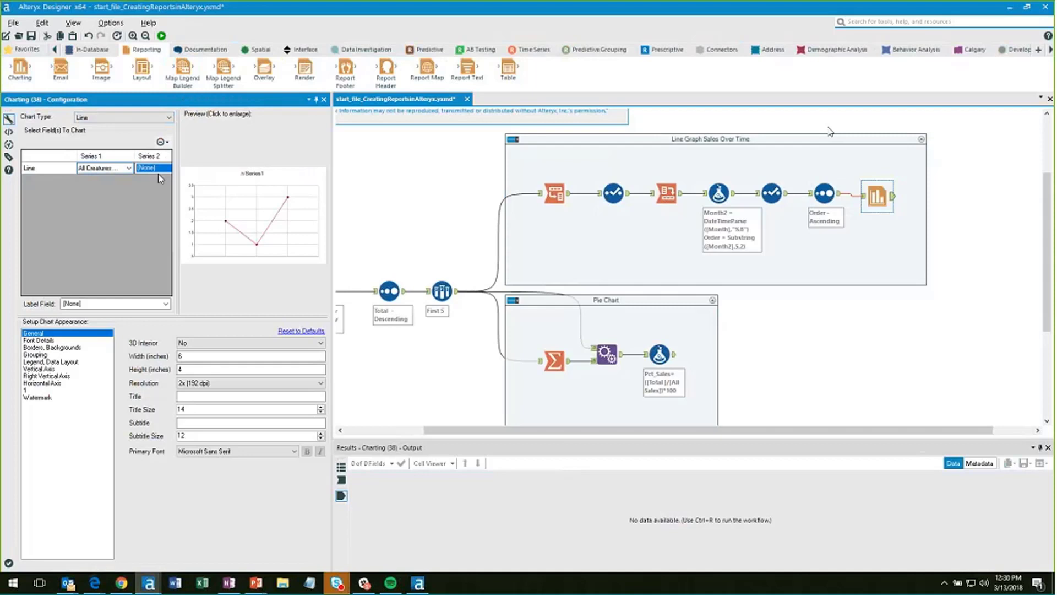
pyautogui.click(158, 168)
pyautogui.click(159, 194)
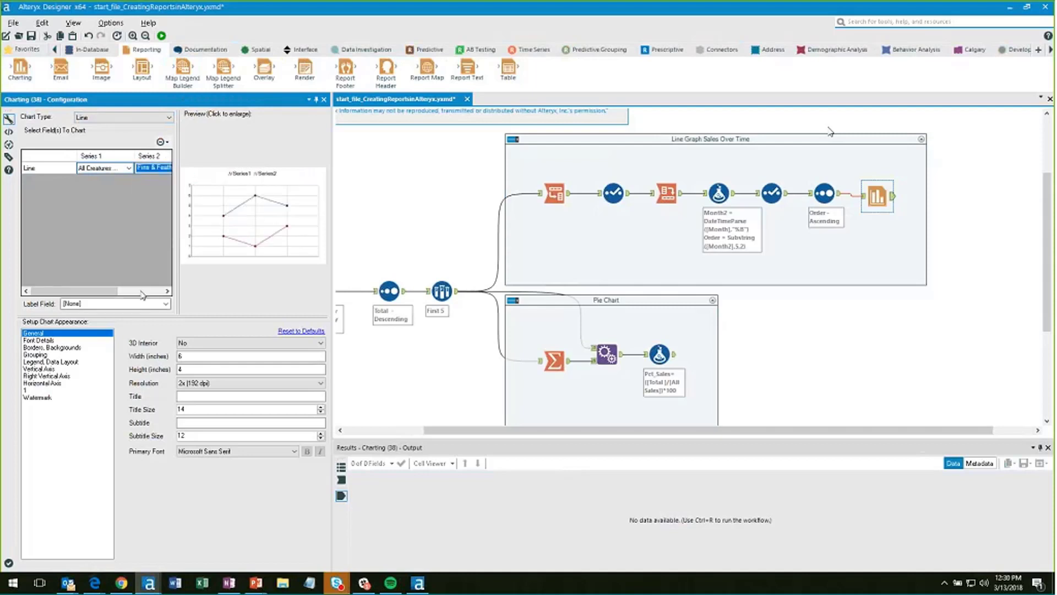
pyautogui.click(157, 169)
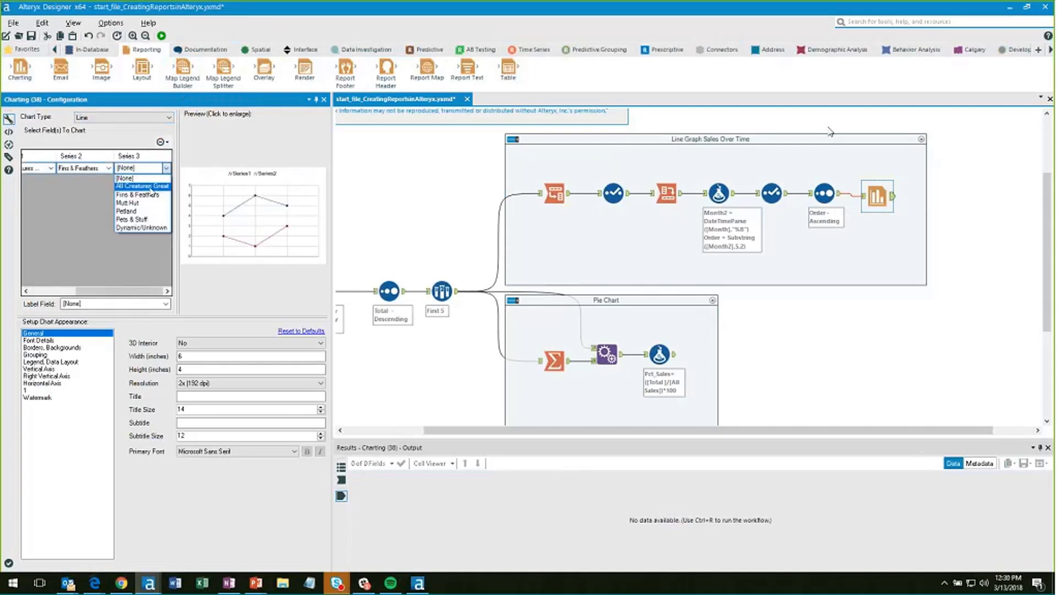
pyautogui.click(146, 203)
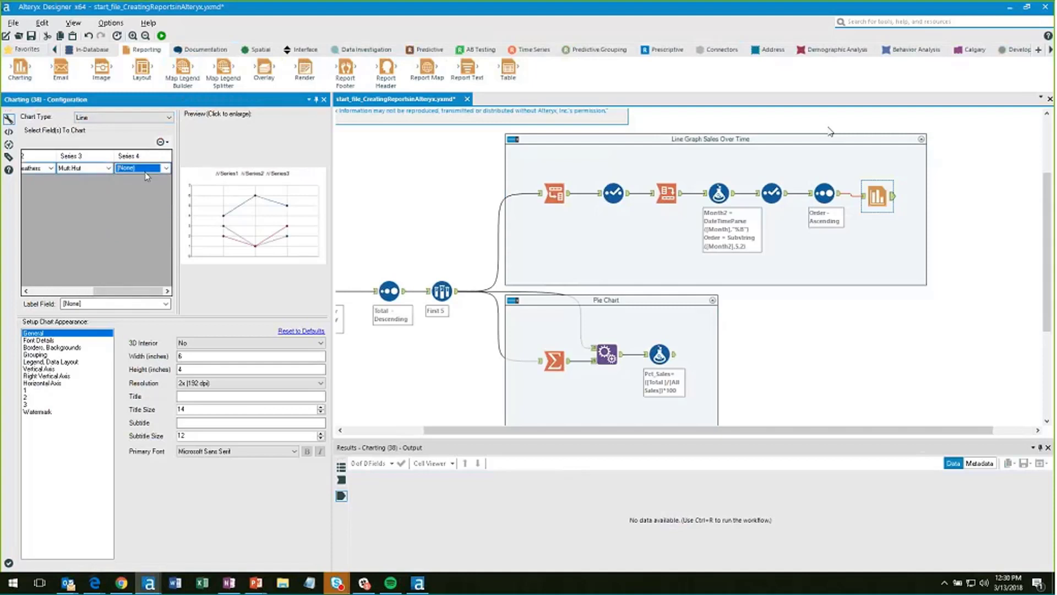
# Assign Petland to Series 4 and Pets & Stuff to Series 5, leaving Series 6 as [None].
pyautogui.click(144, 172)
pyautogui.click(132, 209)
pyautogui.click(164, 172)
pyautogui.click(138, 217)
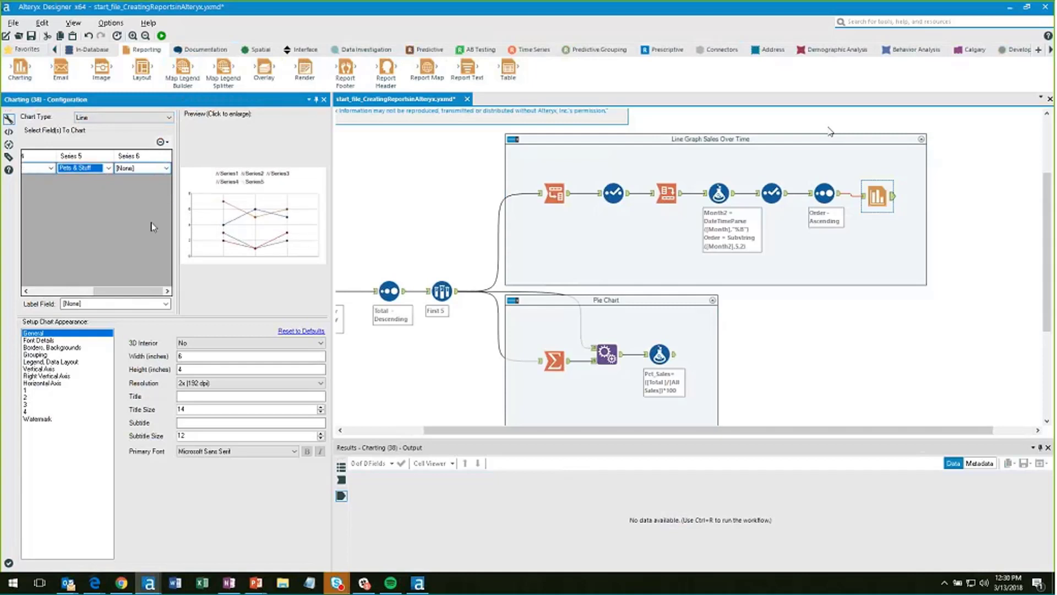
pyautogui.click(165, 167)
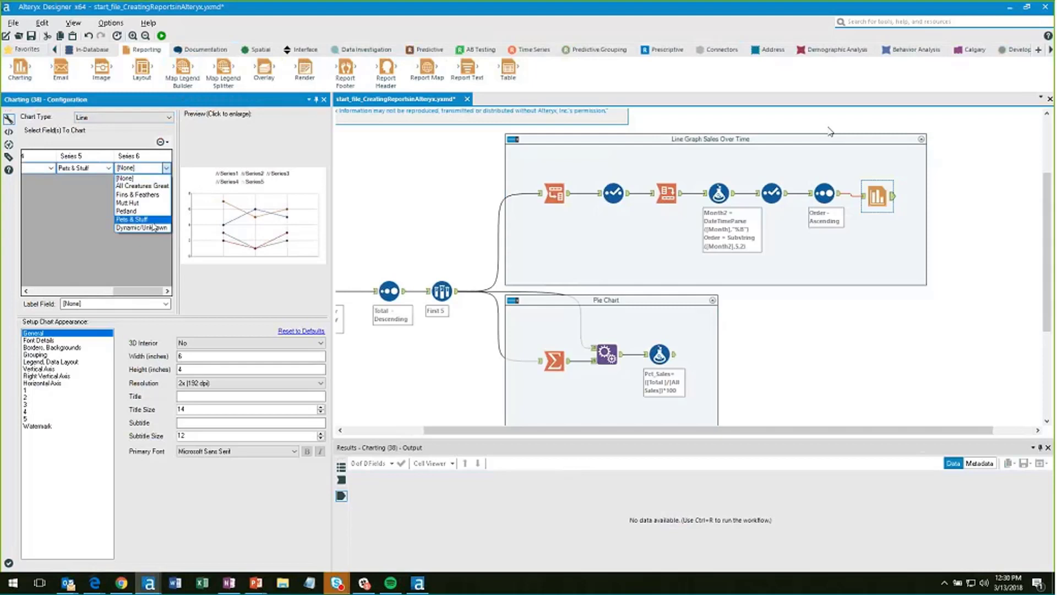
pyautogui.click(140, 247)
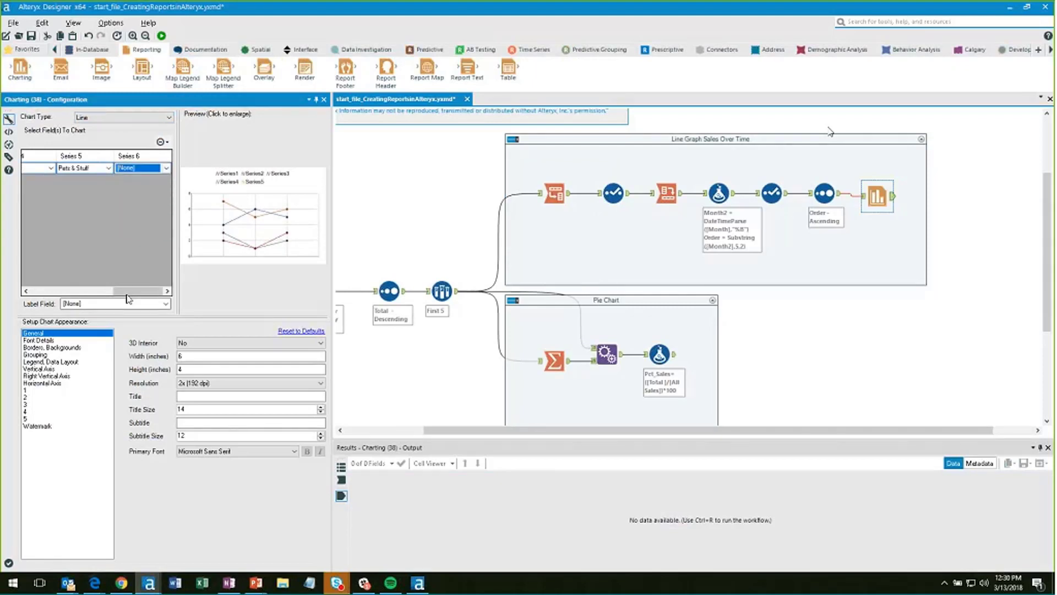
pyautogui.moveTo(127, 291); pyautogui.dragTo(44, 290)
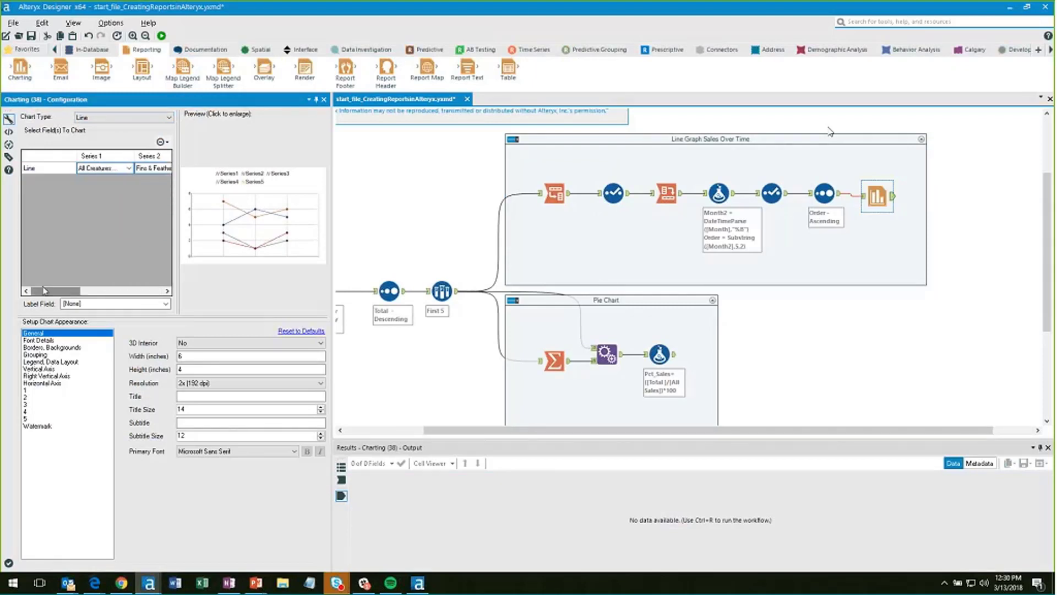
# Set the line chart's label field to Month and its title to "Monthly Sales".
pyautogui.click(165, 303)
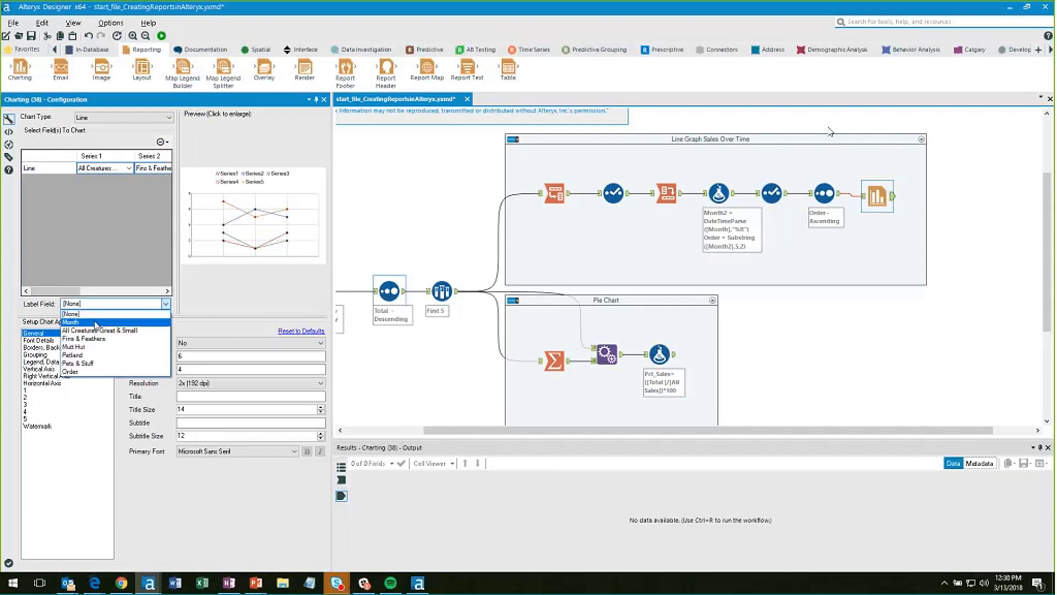
pyautogui.click(95, 322)
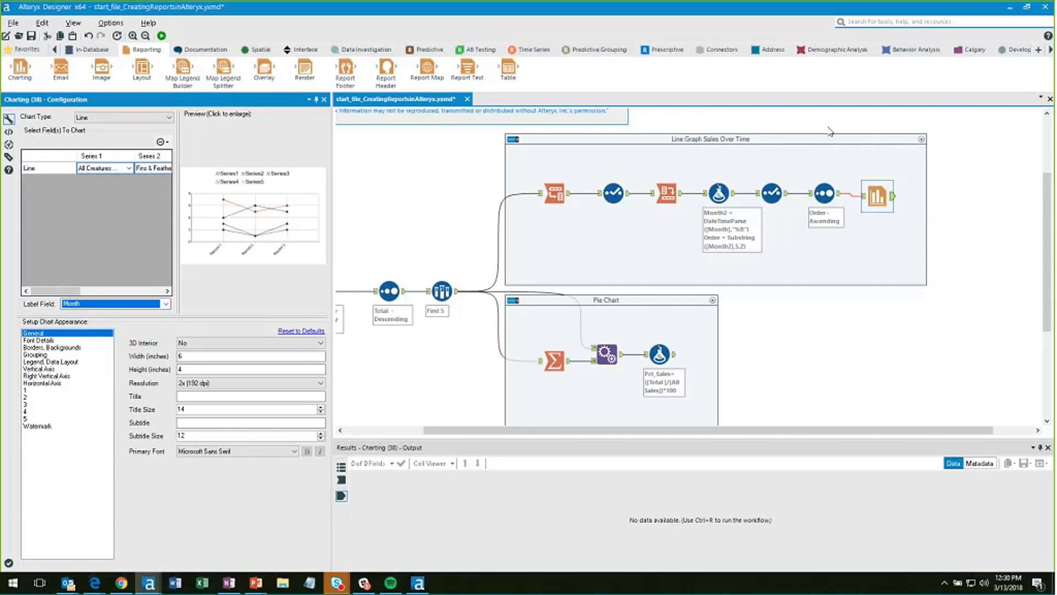
pyautogui.click(225, 424)
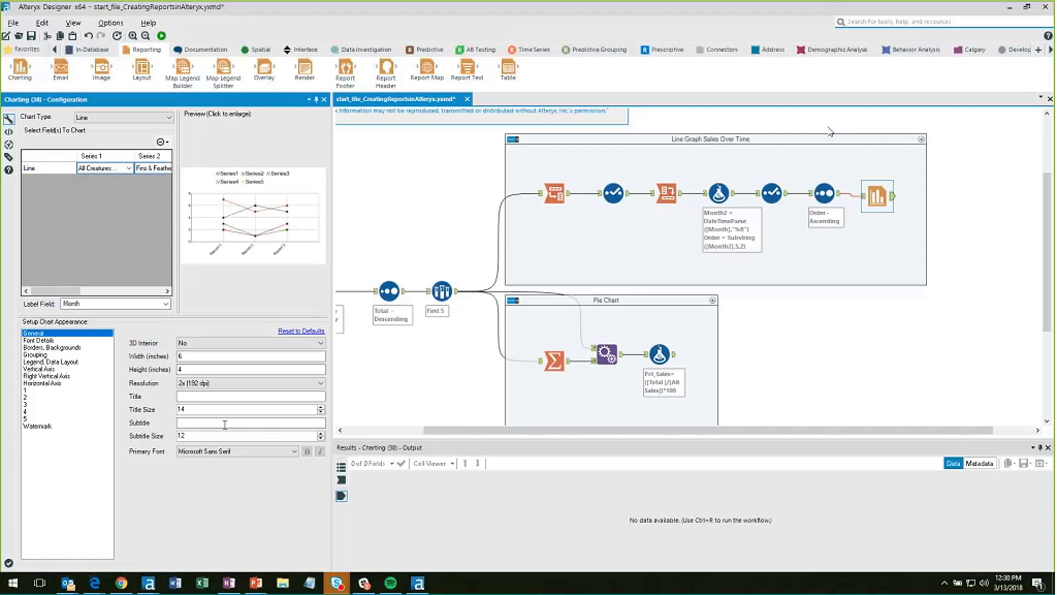
pyautogui.write('Monthly L')
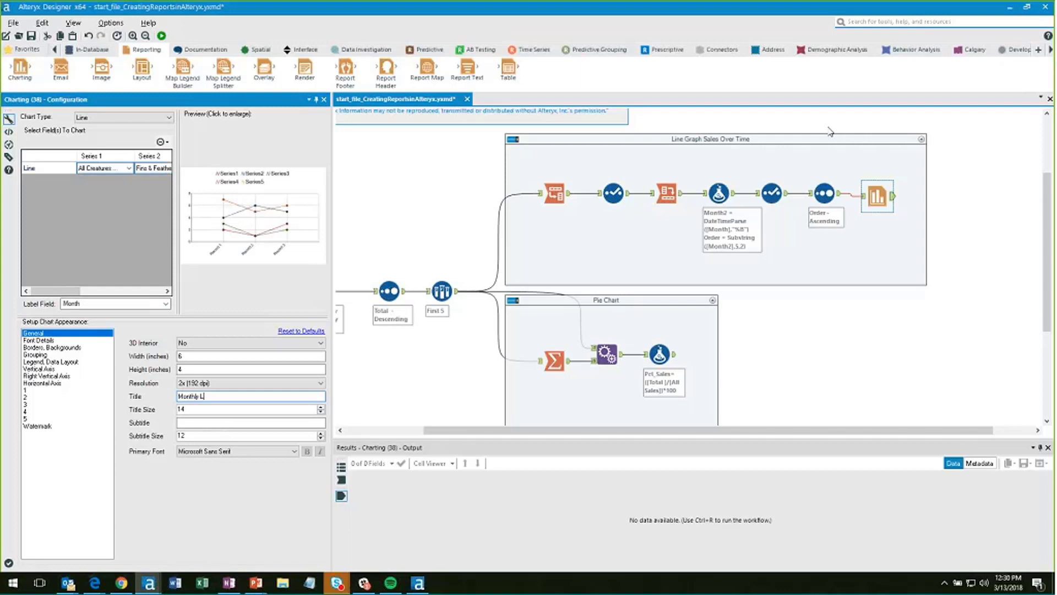
pyautogui.press('BackSpace')
pyautogui.write('Sales')
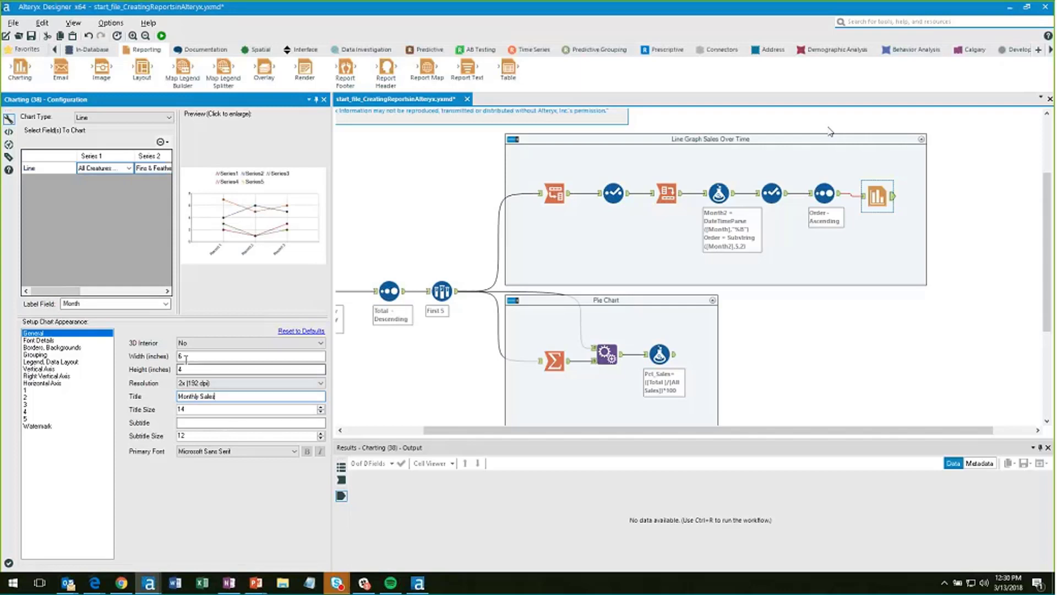
# Size the line chart to 5 inches wide and 3 inches high, with a title size of 10.
pyautogui.moveTo(186, 358); pyautogui.dragTo(167, 361)
pyautogui.write('5')
pyautogui.doubleClick(219, 369)
pyautogui.write('3')
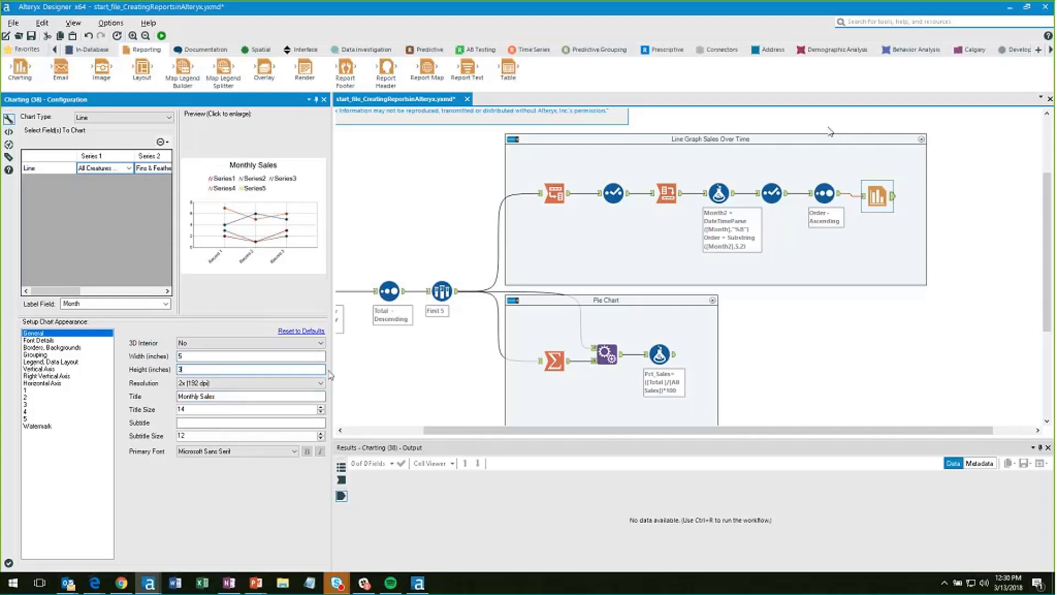
pyautogui.doubleClick(221, 406)
pyautogui.write('10')
pyautogui.click(212, 423)
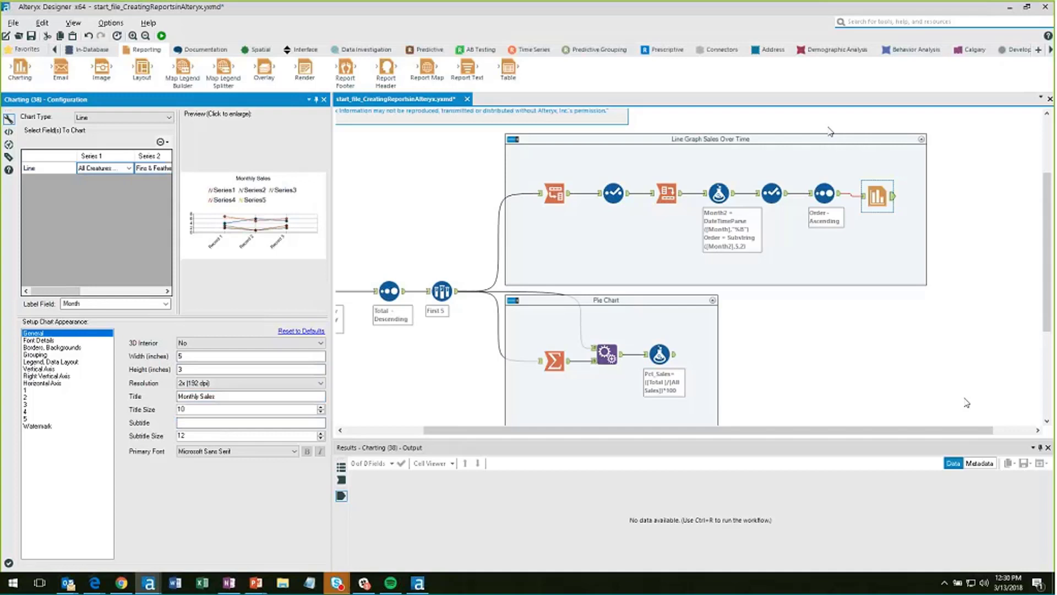
# Add a Browse tool after the Charting tool and run the workflow to view the rendered line chart.
pyautogui.moveTo(883, 194); pyautogui.dragTo(877, 190)
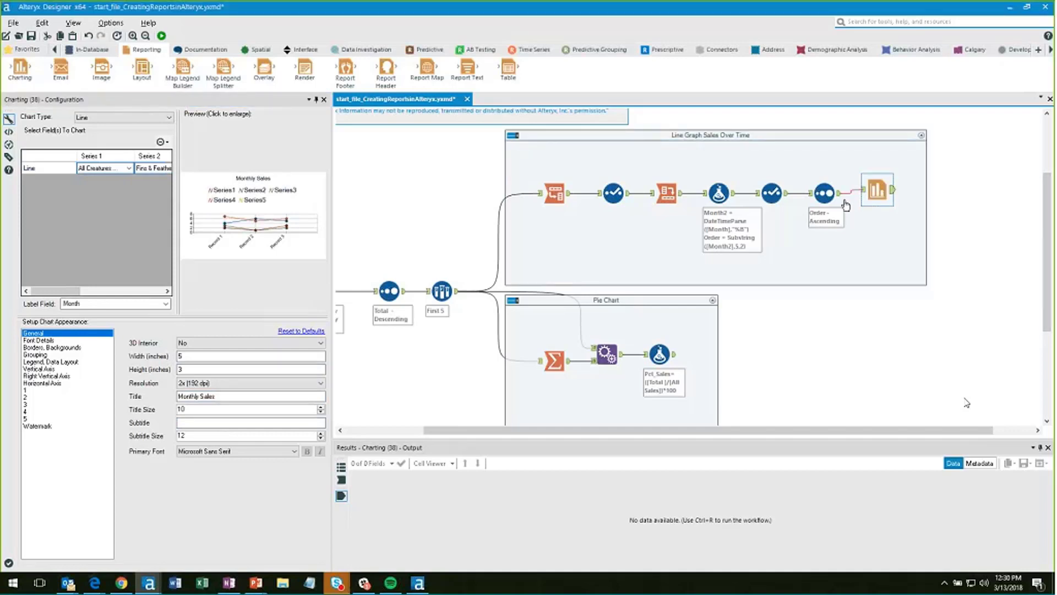
pyautogui.click(824, 192)
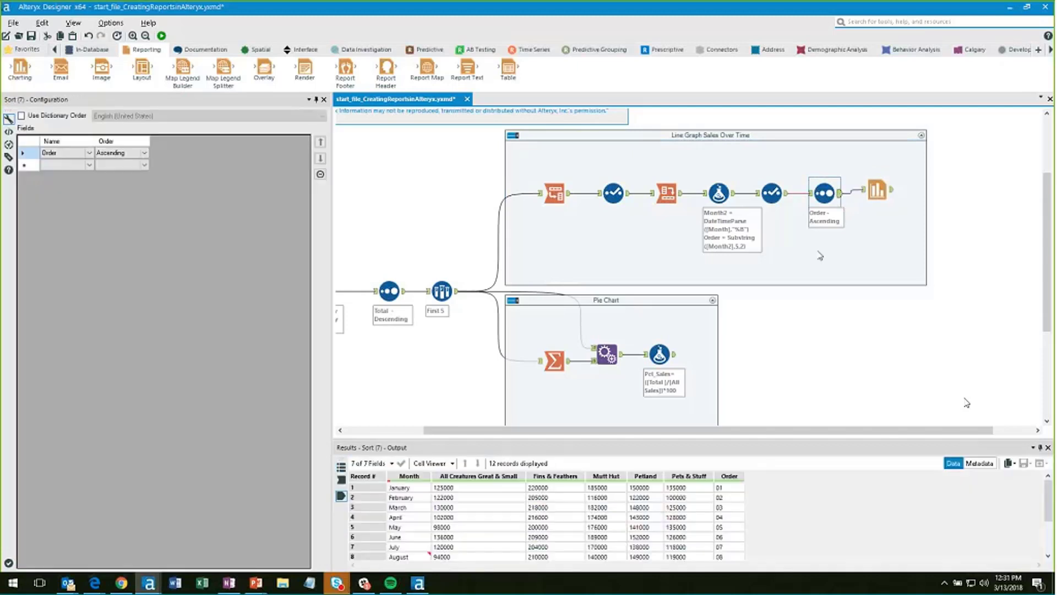
pyautogui.press('Tab')
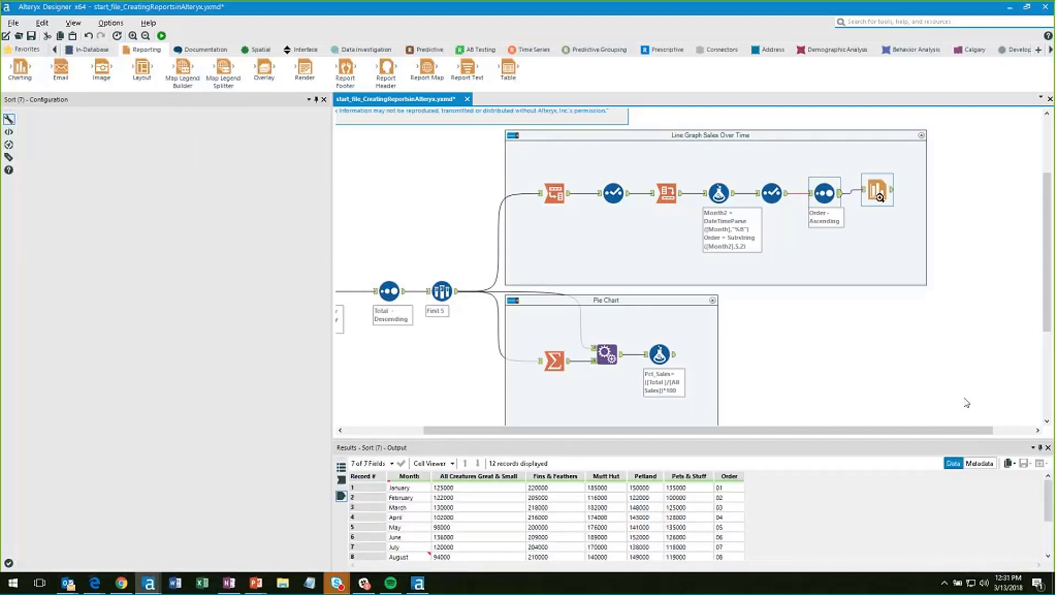
pyautogui.rightClick(877, 192)
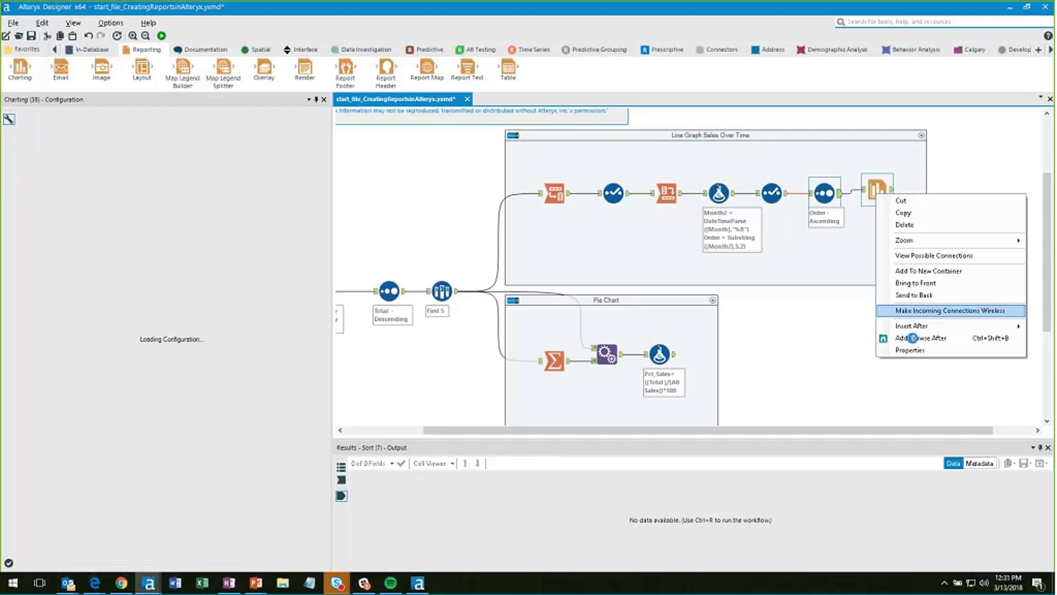
pyautogui.click(938, 338)
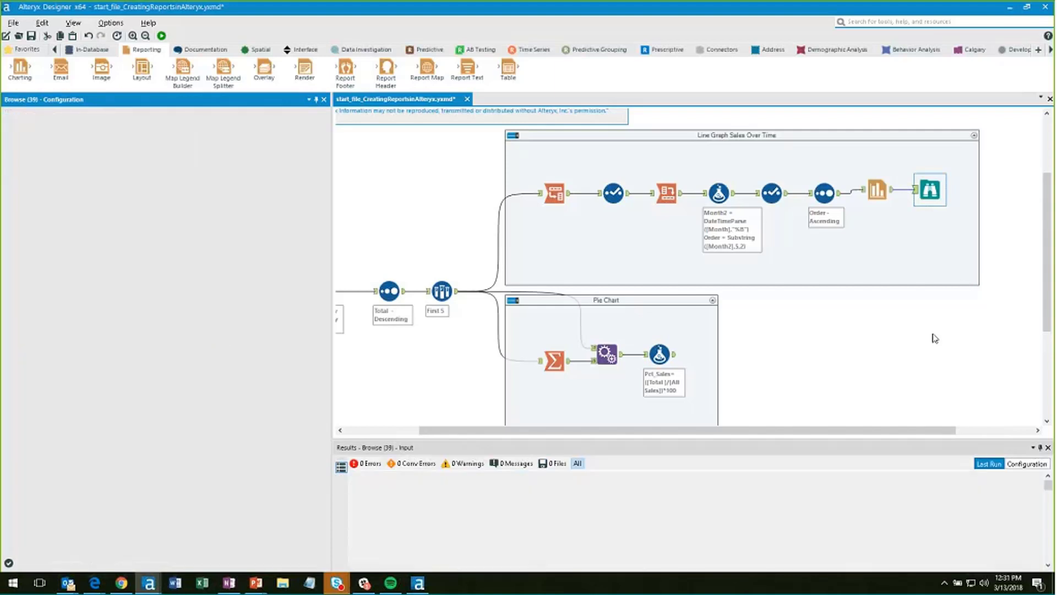
pyautogui.hotkey('ctrl', 'r')
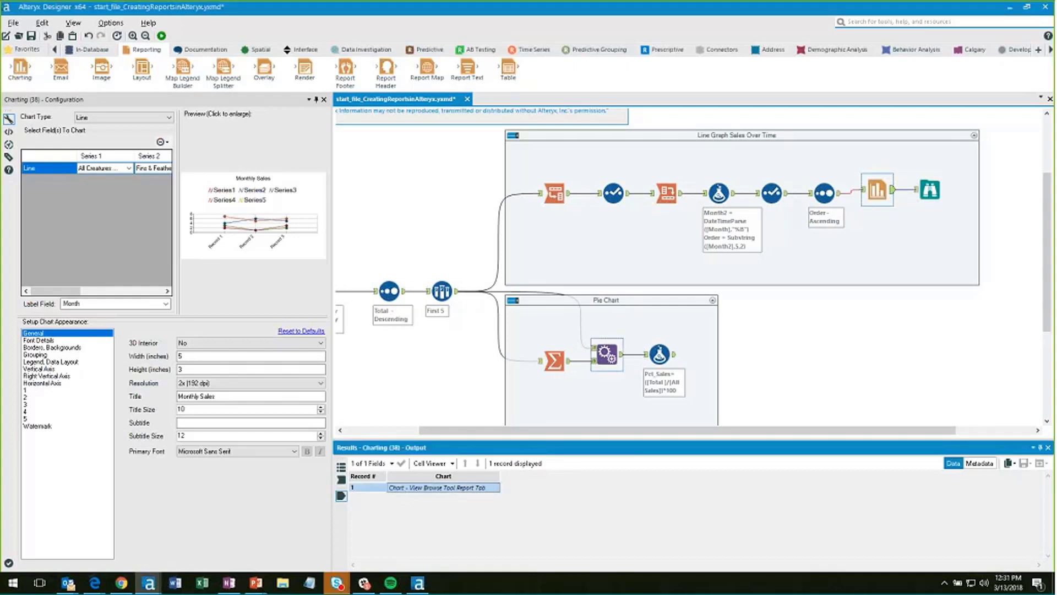
pyautogui.click(929, 191)
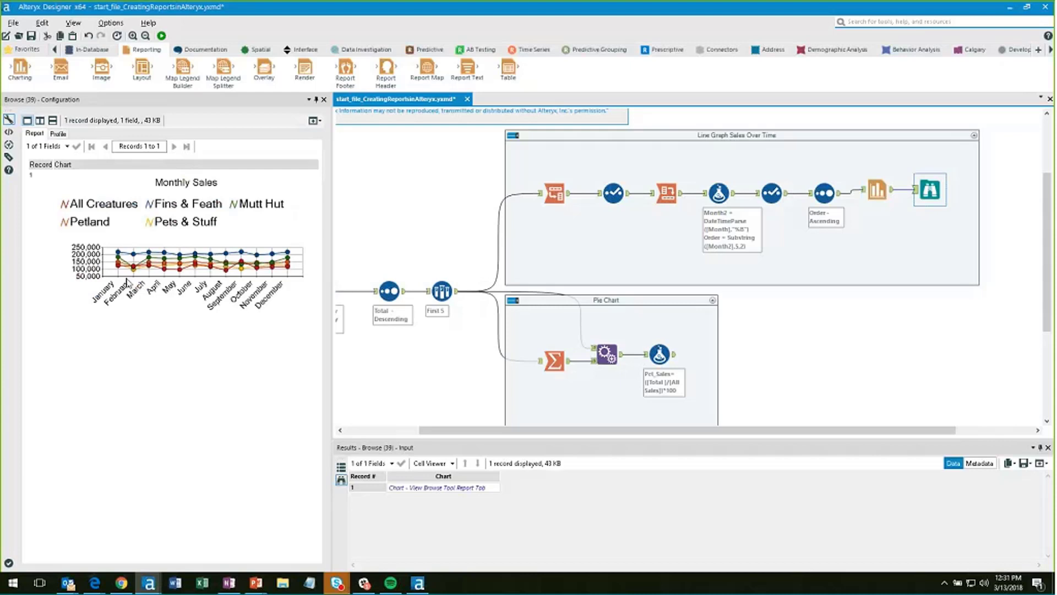
# Set the line chart's legend position to Bottom and return to the Browse tool's report output.
pyautogui.click(882, 190)
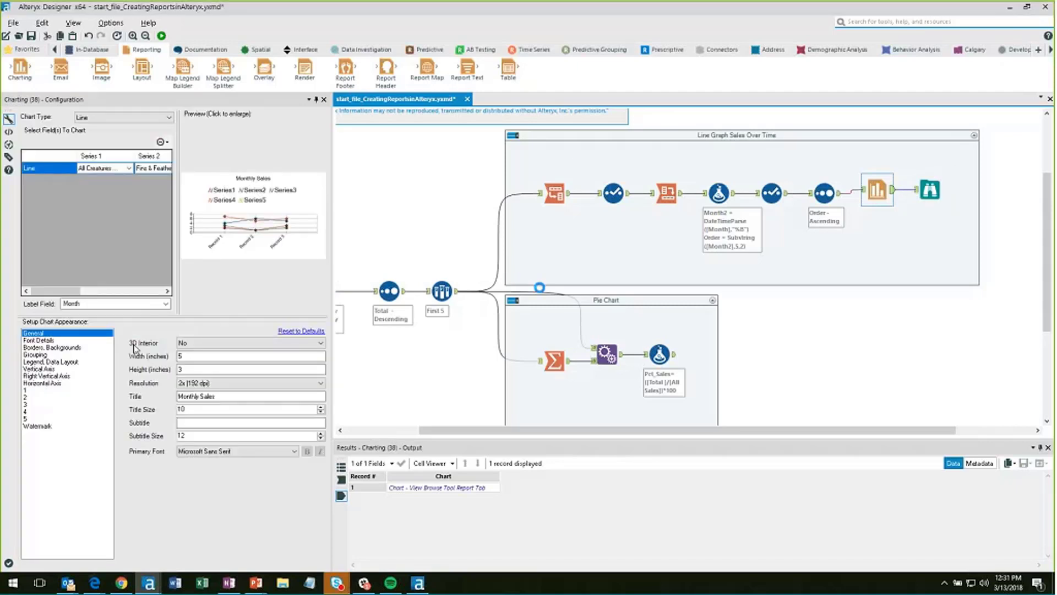
pyautogui.click(43, 362)
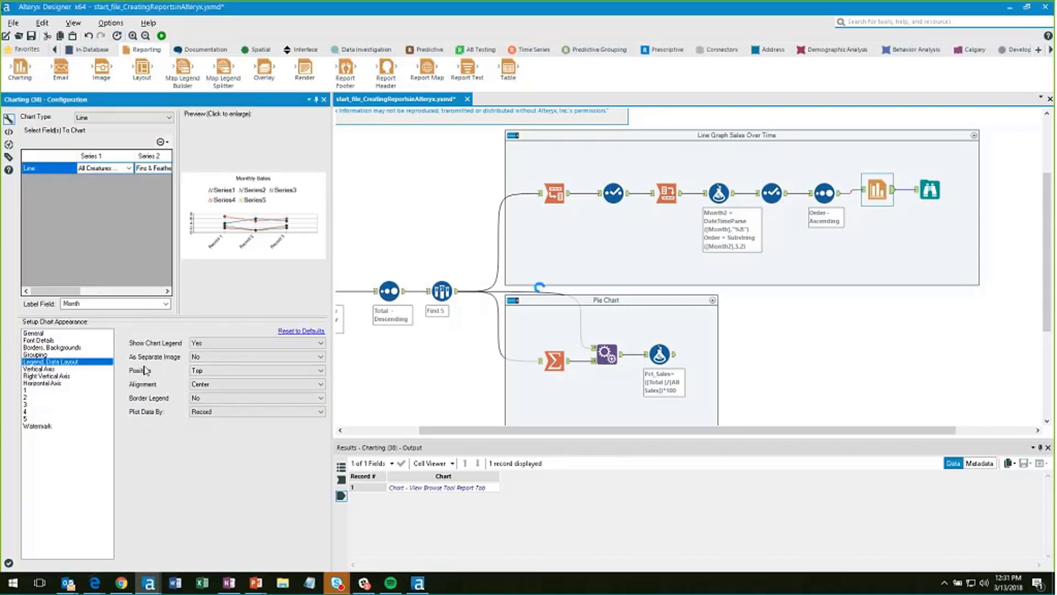
pyautogui.click(209, 370)
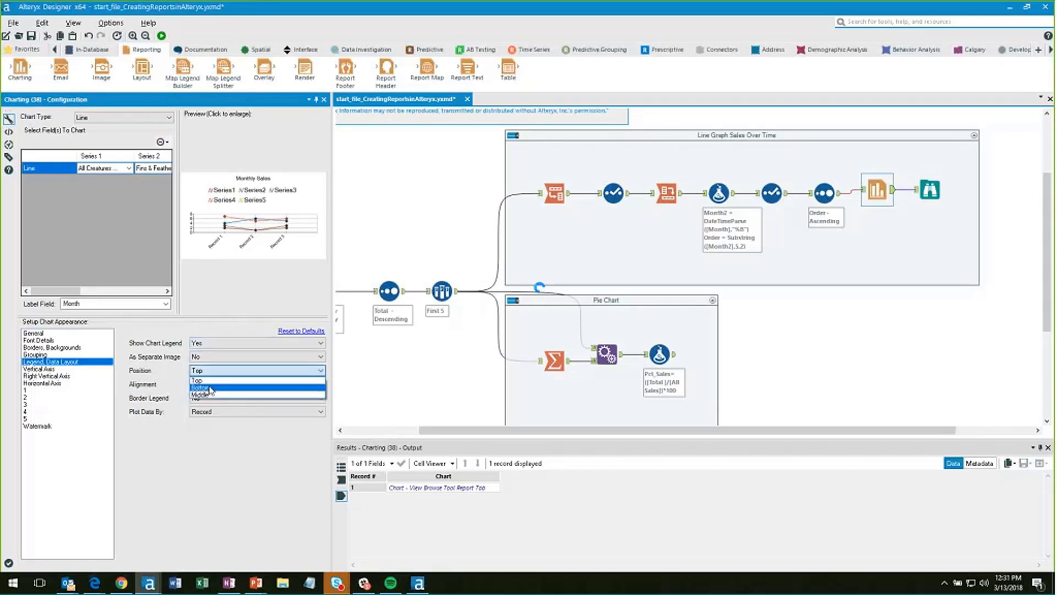
pyautogui.click(209, 387)
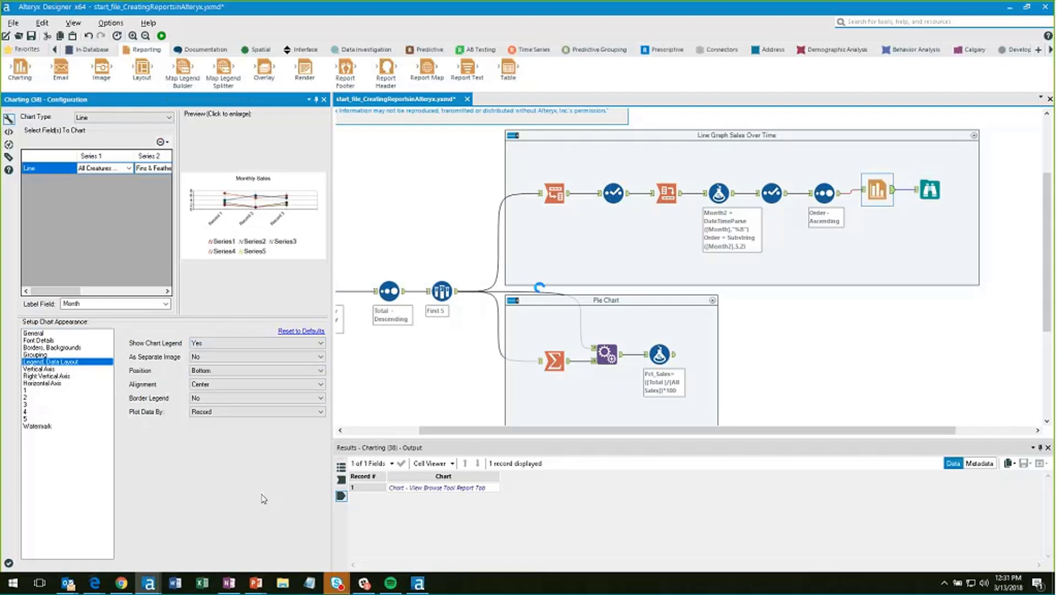
pyautogui.click(802, 343)
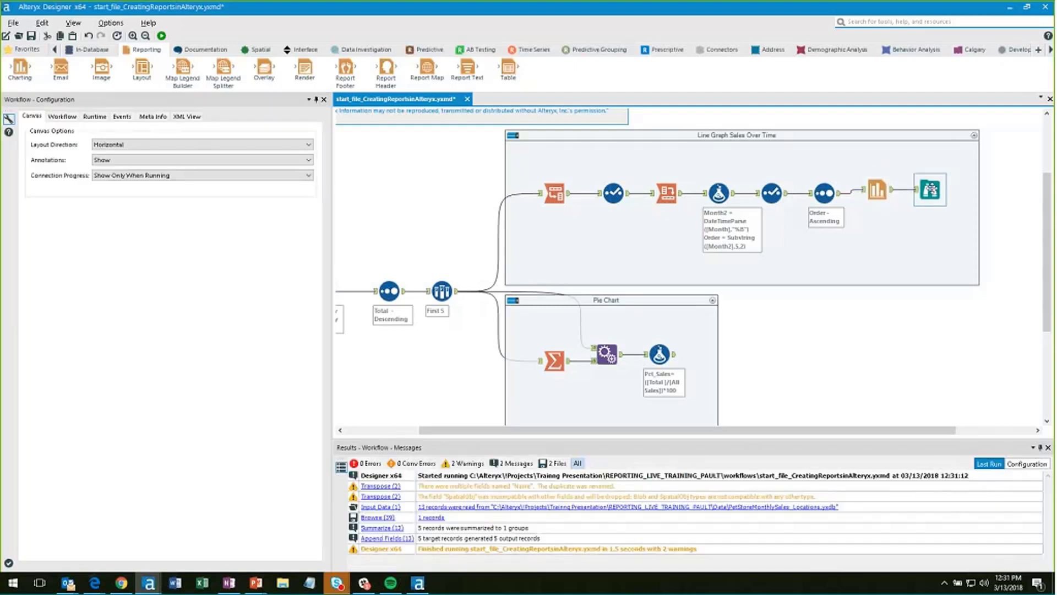
pyautogui.click(930, 190)
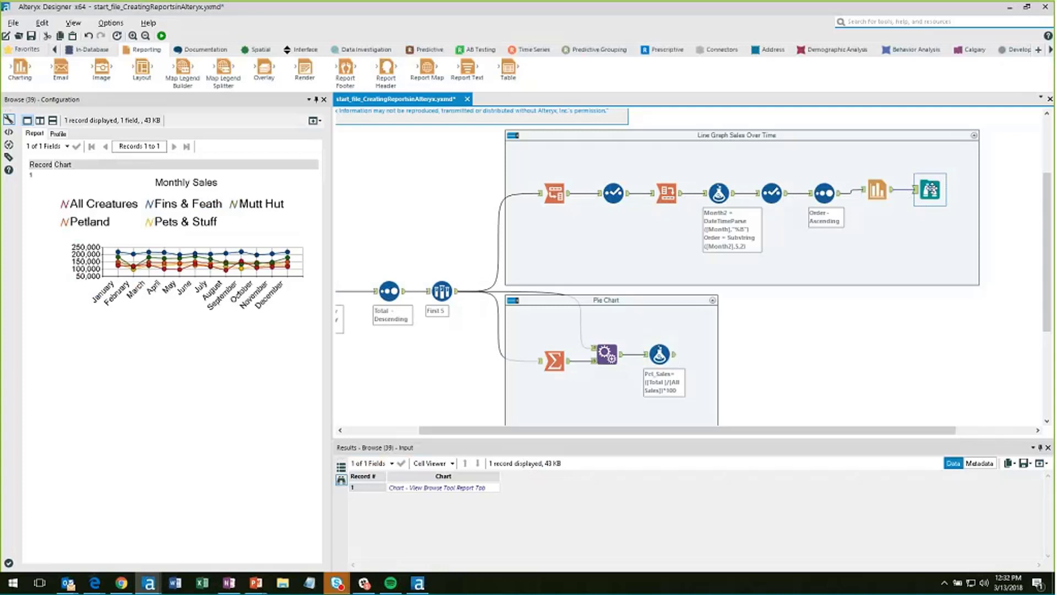
# Add a Charting tool after the Formula tool in the Pie Chart container and set its chart type to Pie.
pyautogui.click(20, 67)
pyautogui.moveTo(20, 67); pyautogui.dragTo(713, 354)
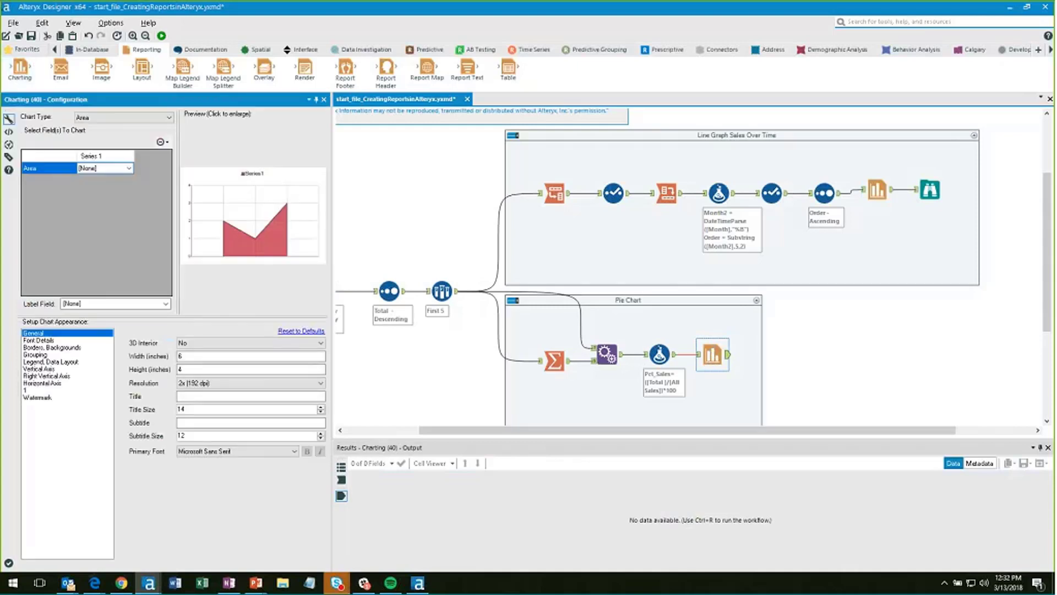
pyautogui.click(122, 117)
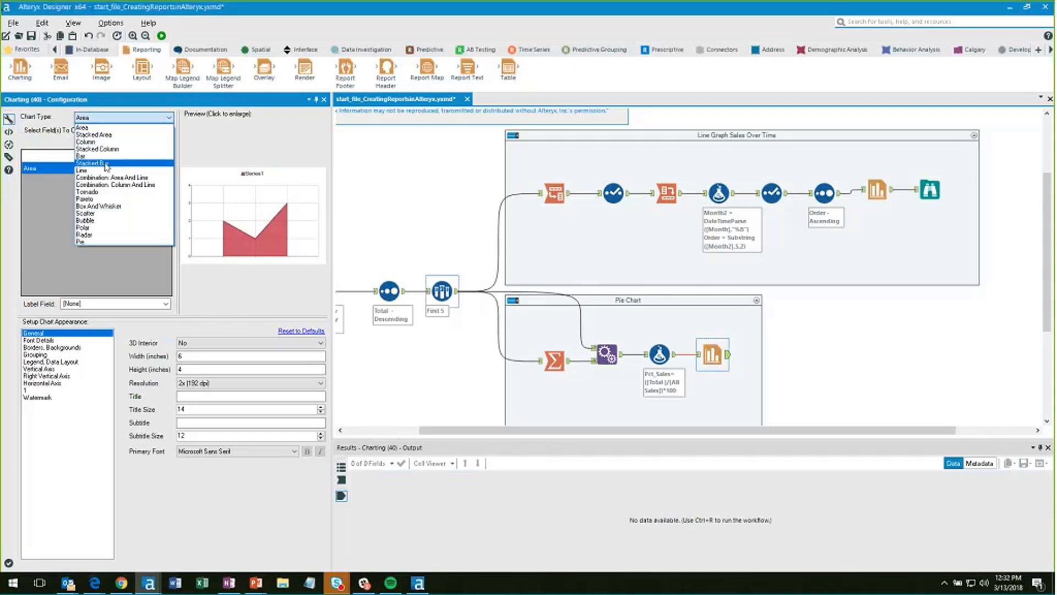
pyautogui.click(119, 240)
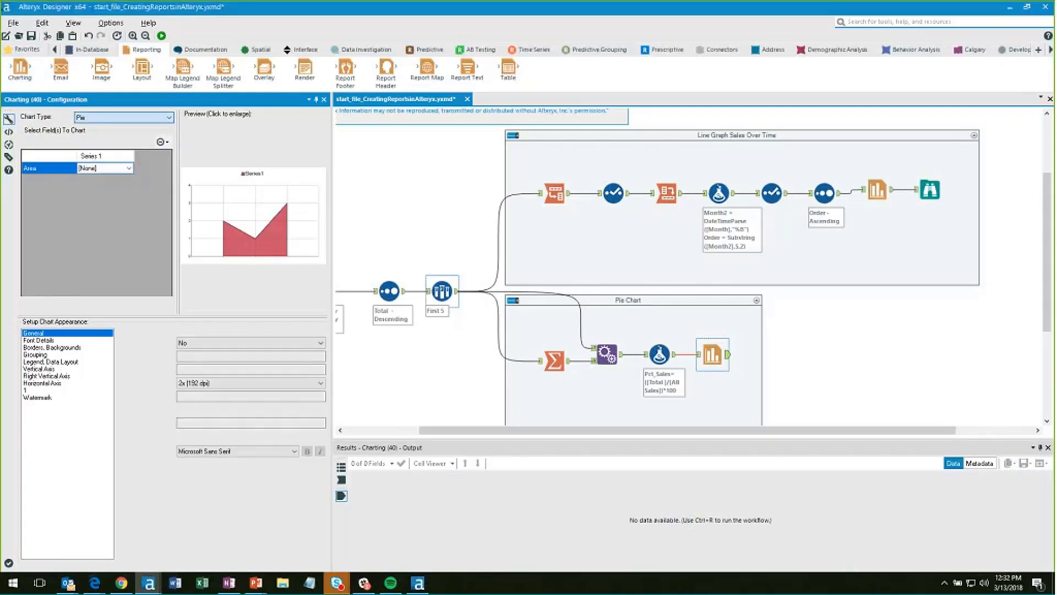
# Set the pie chart's value field to Pct_Sales and its label field to NAME.
pyautogui.click(129, 168)
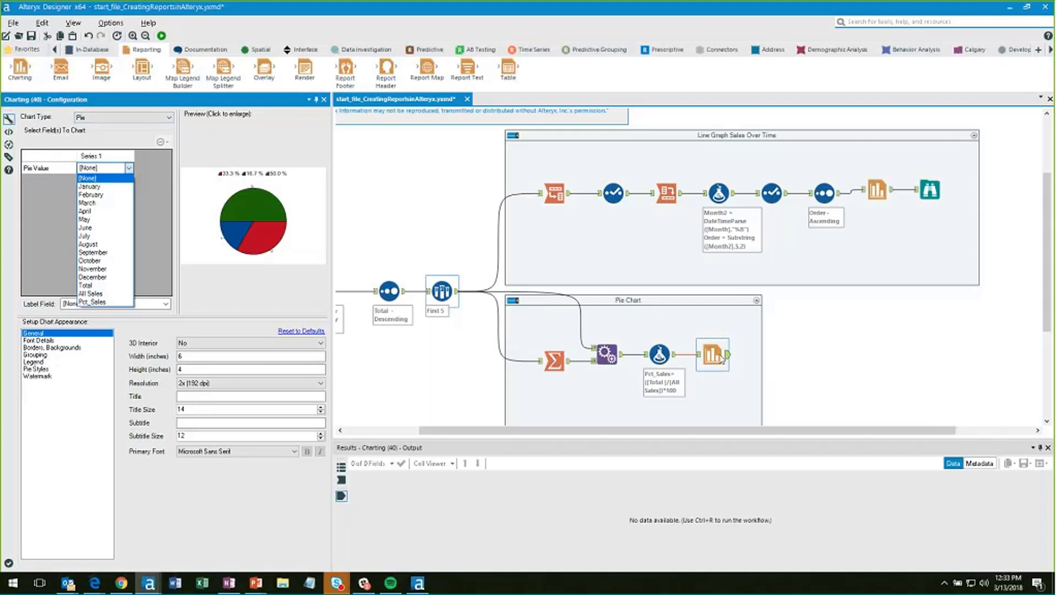
pyautogui.click(92, 302)
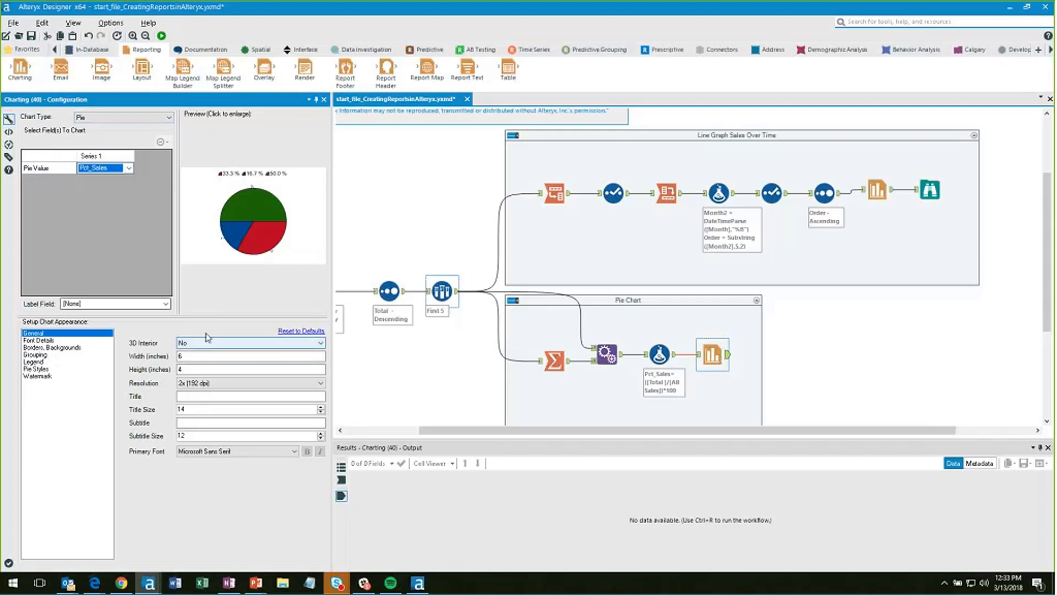
pyautogui.click(117, 304)
pyautogui.click(72, 322)
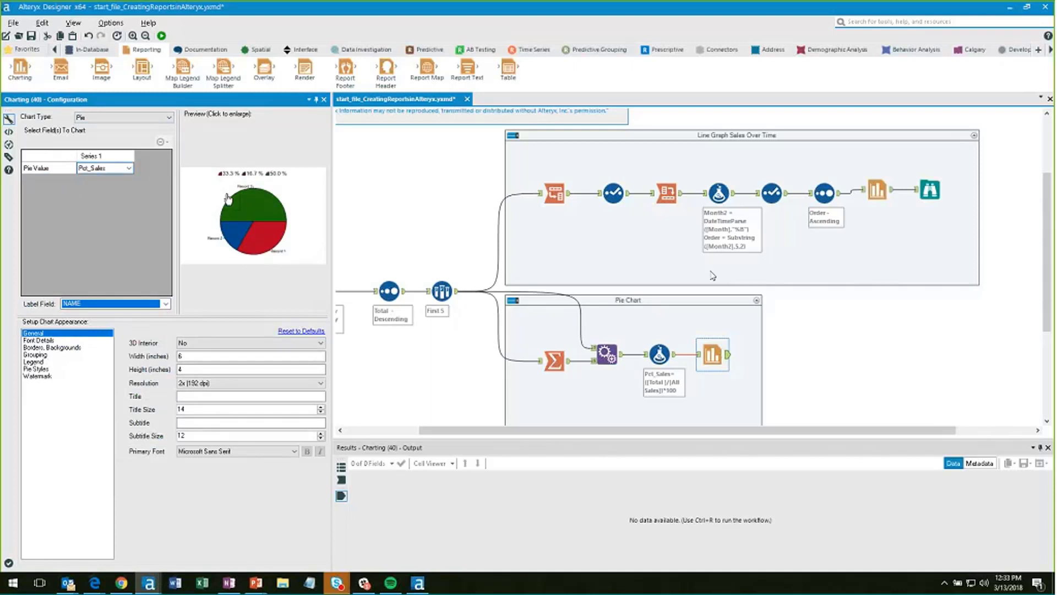
# Size the pie chart to 5 inches wide and 3 inches high.
pyautogui.doubleClick(182, 356)
pyautogui.write('5')
pyautogui.doubleClick(199, 368)
pyautogui.write('3')
pyautogui.press('Tab')
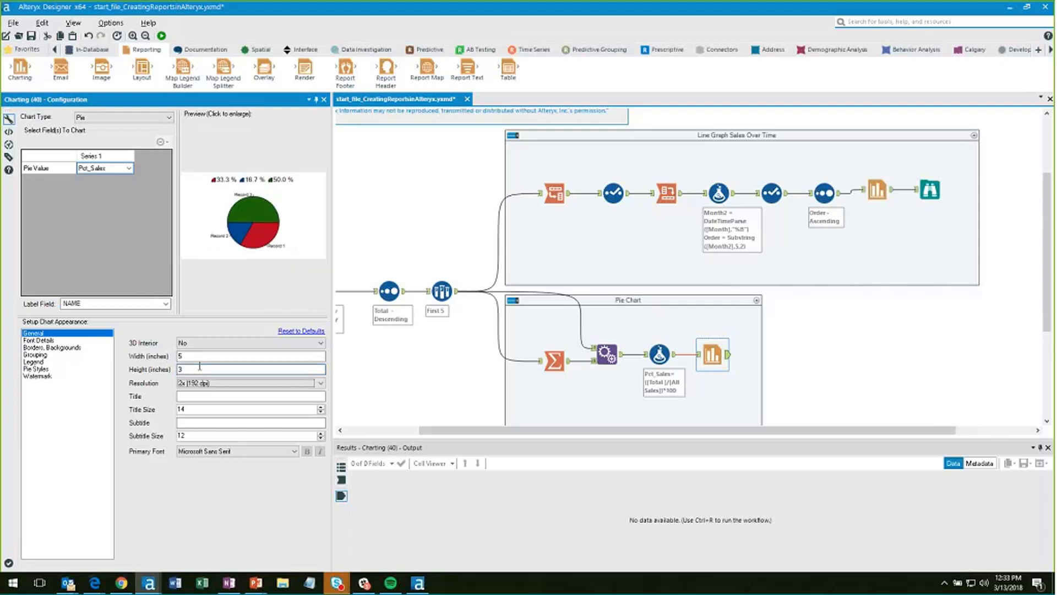
# Title the pie chart "Percent Sales by Top 5 Stores" with a title size of 10.
pyautogui.click(240, 394)
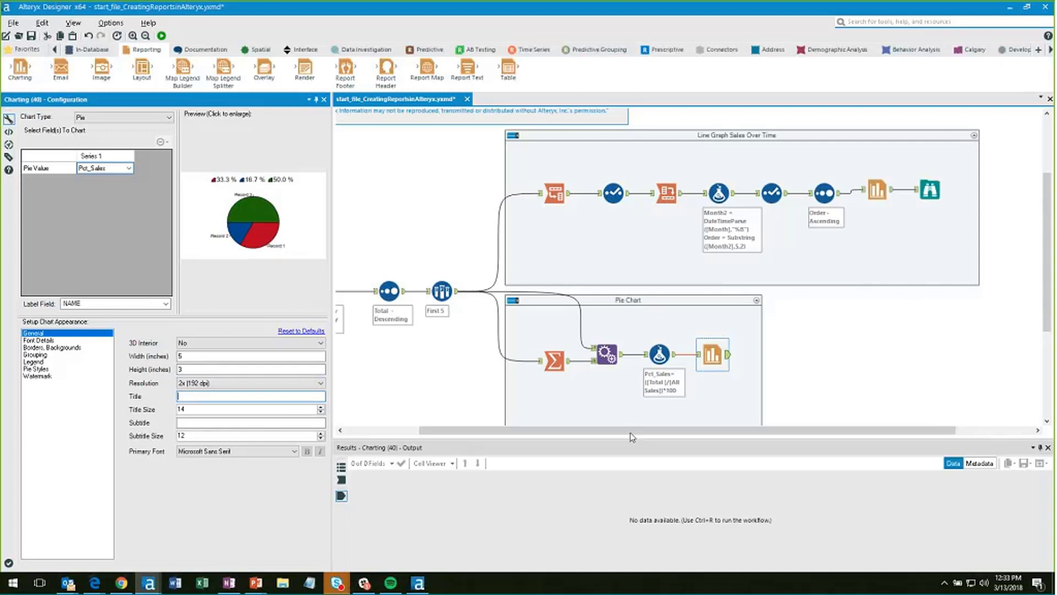
pyautogui.click(266, 408)
pyautogui.click(257, 396)
pyautogui.write('Percent Sales by Top 5 Stores')
pyautogui.press('Tab')
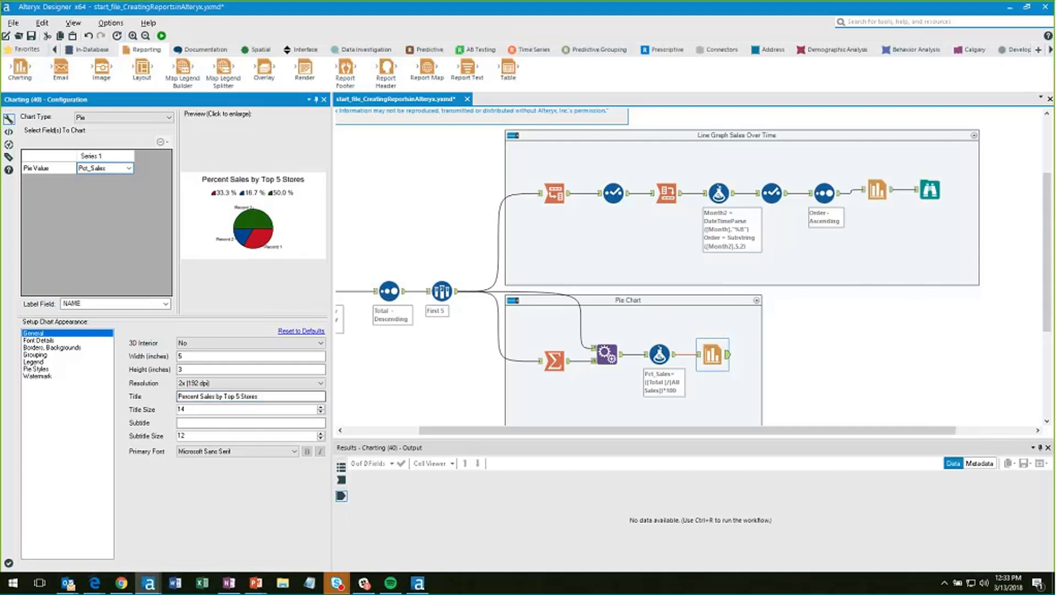
pyautogui.write('10')
pyautogui.press('Tab')
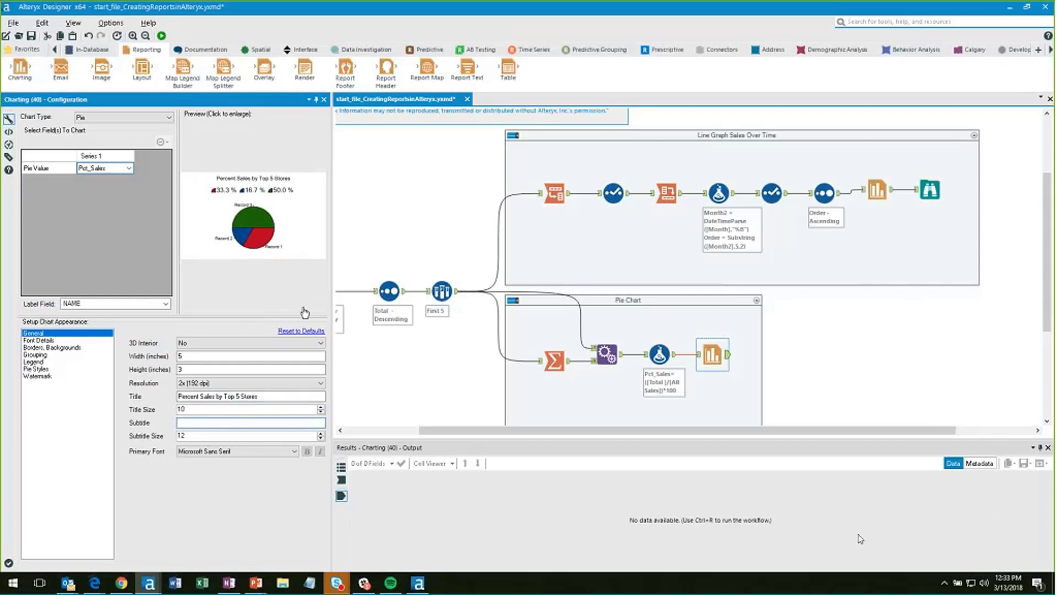
# Set the pie chart's legend position to Bottom.
pyautogui.click(39, 362)
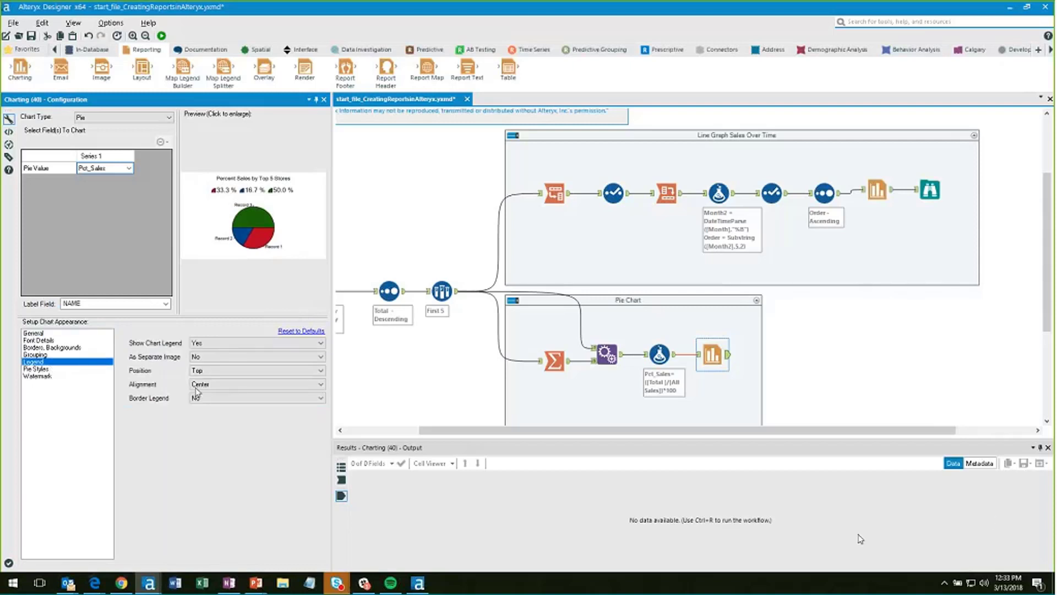
pyautogui.click(211, 368)
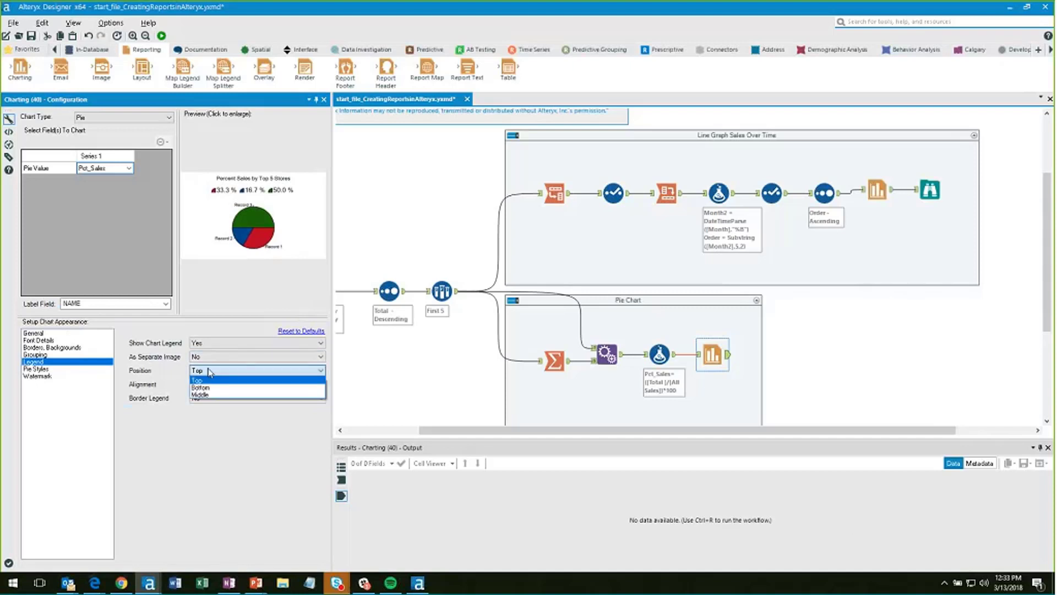
pyautogui.click(214, 387)
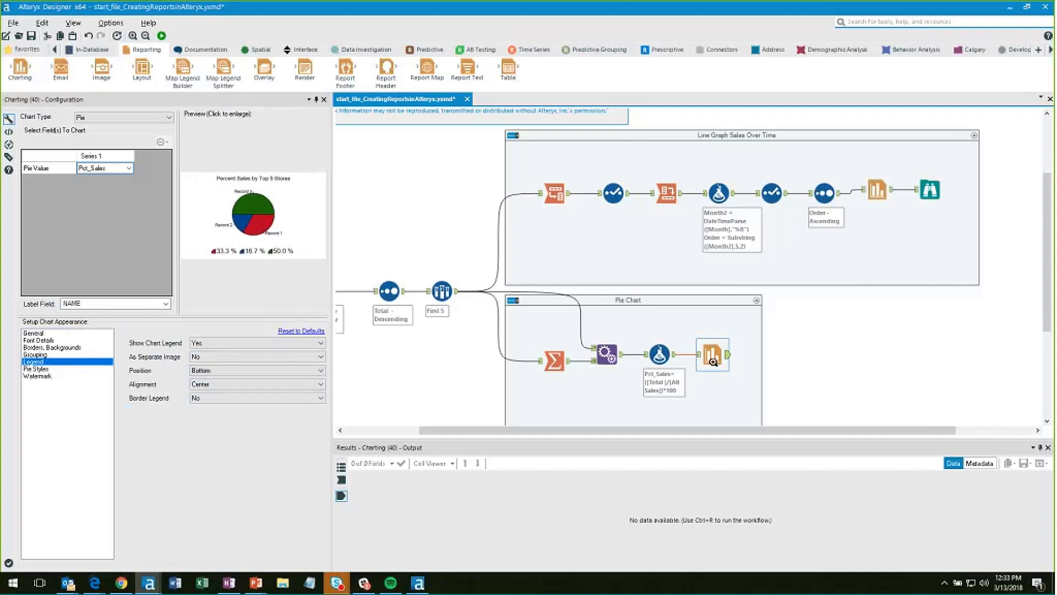
# Add a Browse tool after the pie chart's Charting tool and run the workflow to view the rendered chart.
pyautogui.rightClick(711, 355)
pyautogui.click(754, 501)
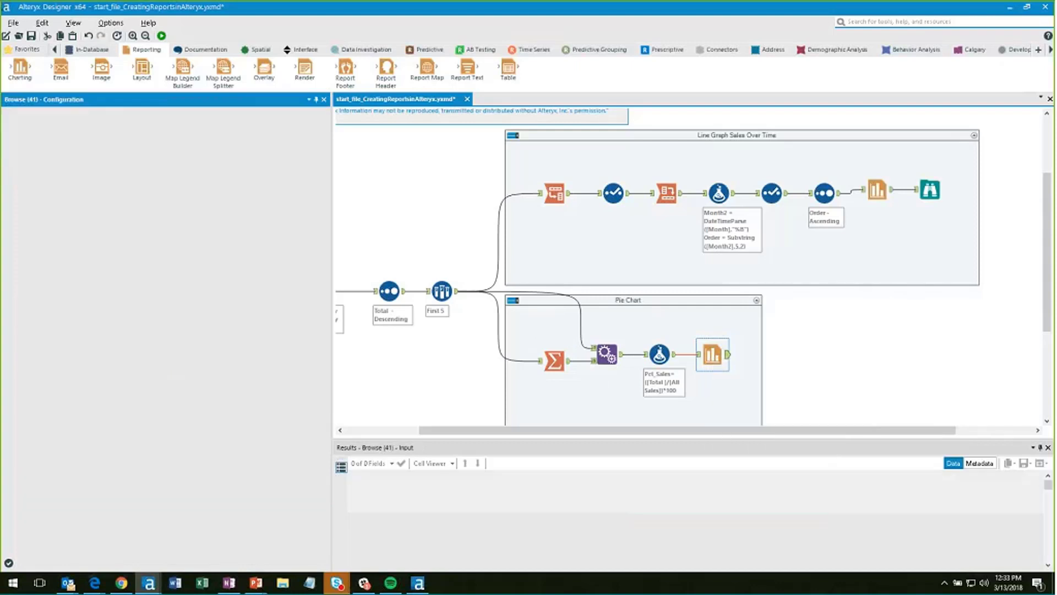
pyautogui.hotkey('ctrl', 'r')
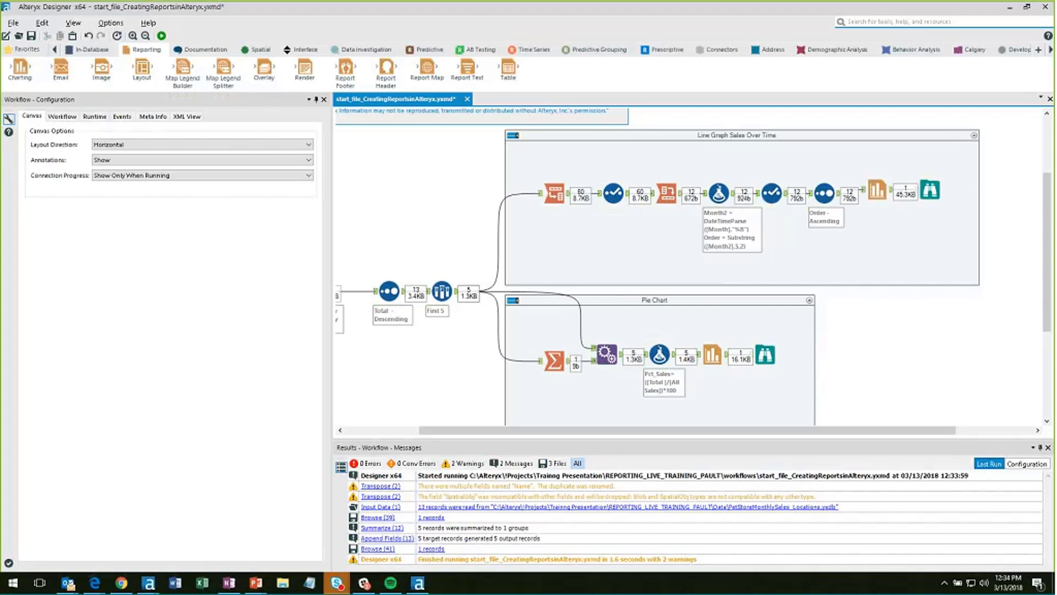
pyautogui.click(765, 348)
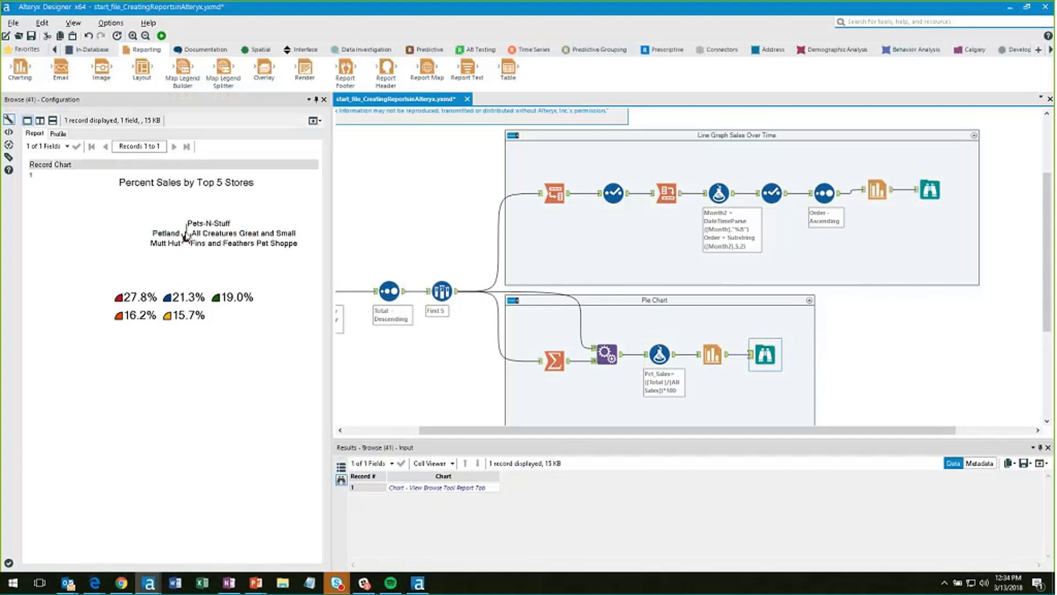
# Review the pie chart's size, font, border, grouping and legend settings.
pyautogui.click(714, 355)
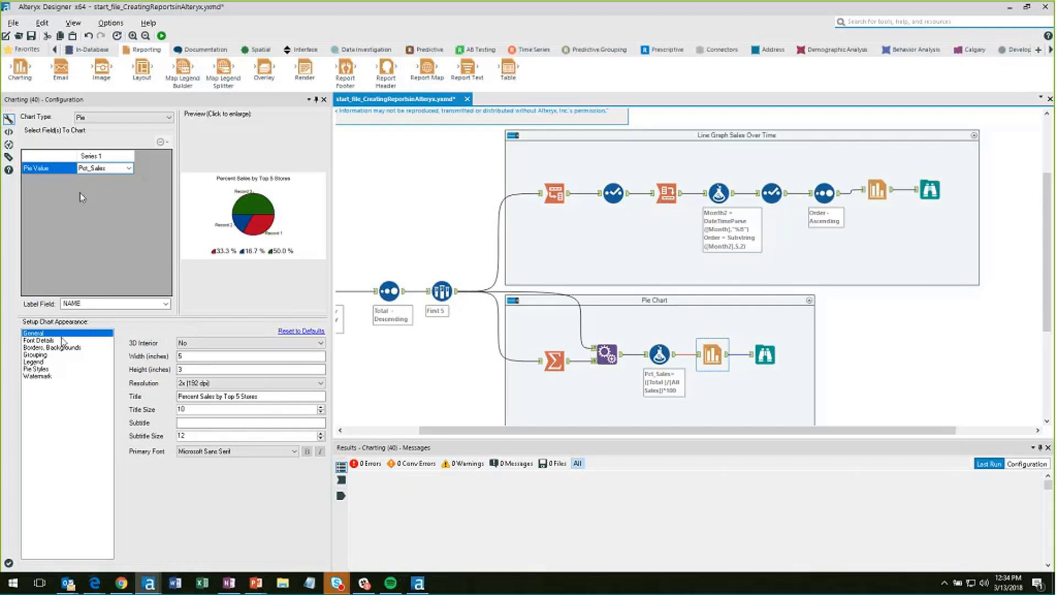
pyautogui.click(221, 355)
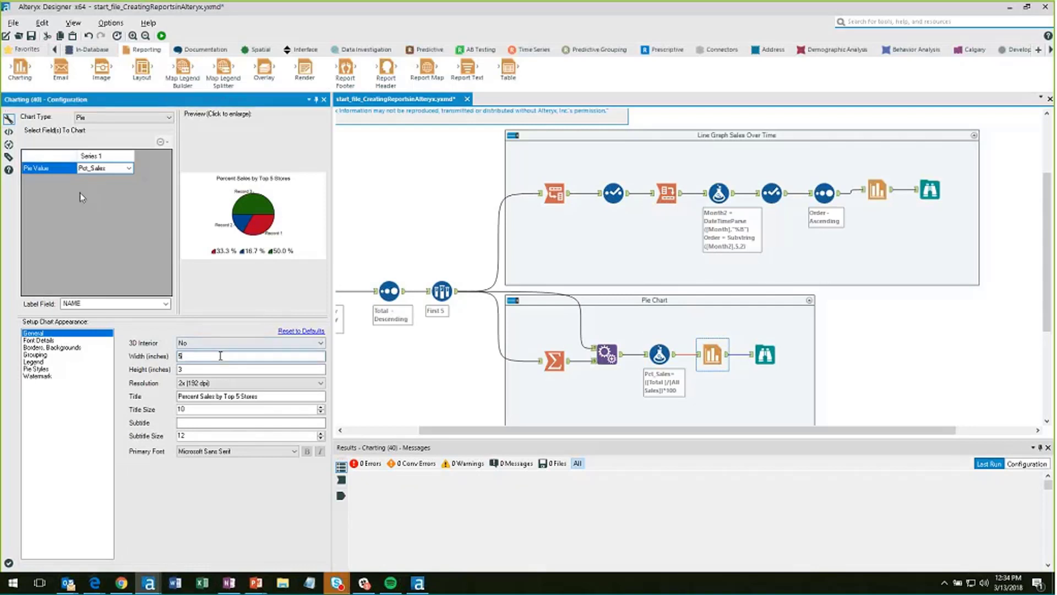
pyautogui.click(217, 368)
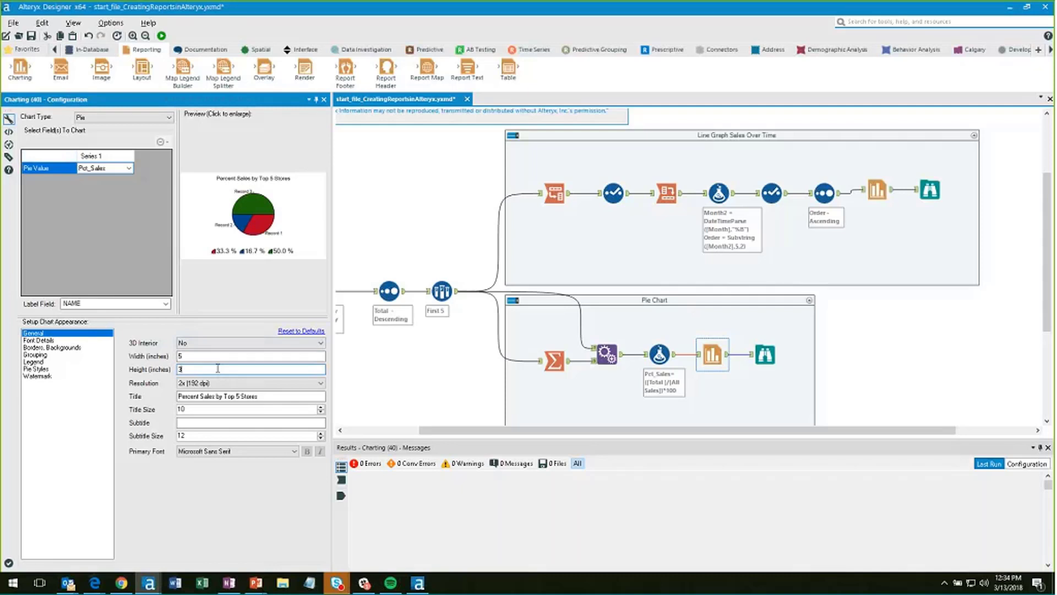
pyautogui.click(62, 340)
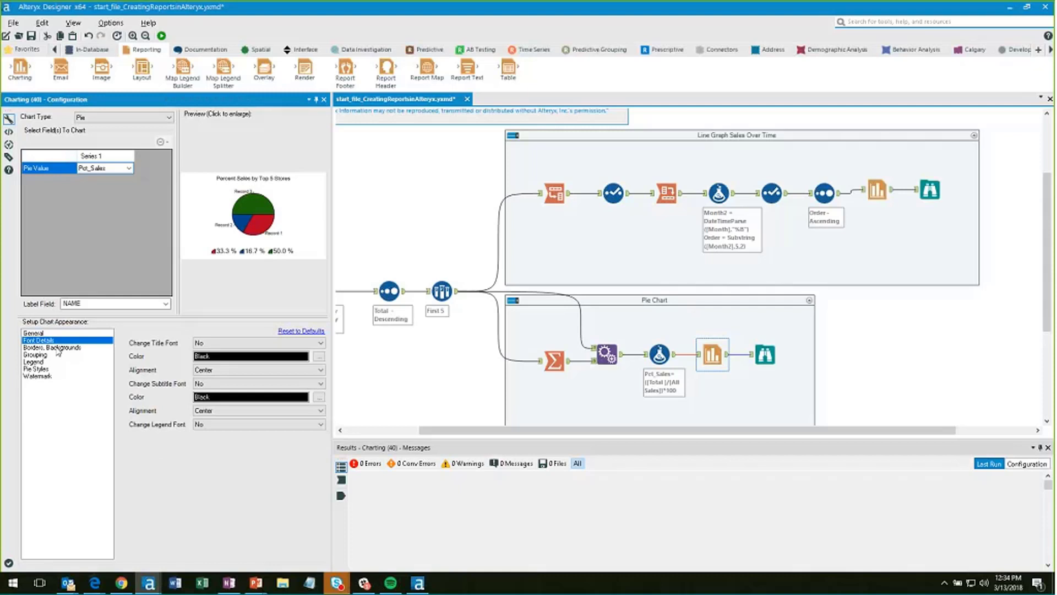
pyautogui.click(57, 348)
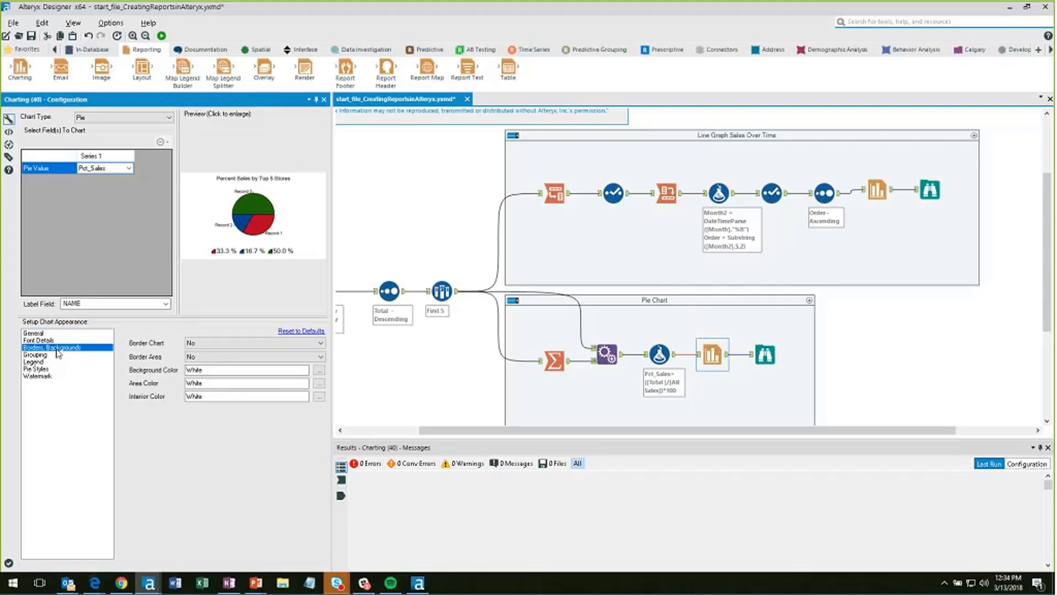
pyautogui.click(55, 355)
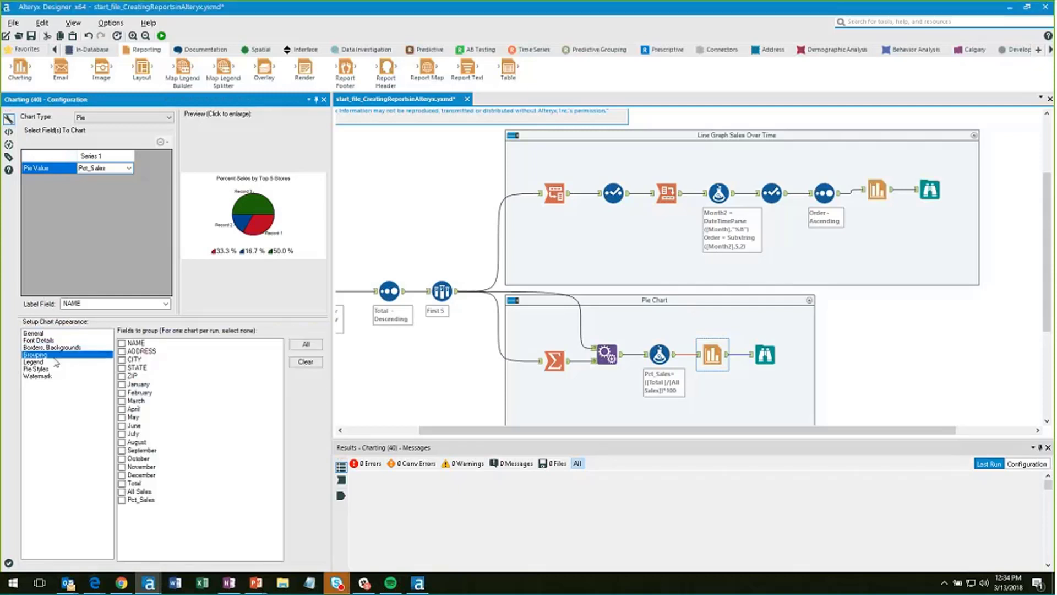
pyautogui.click(56, 363)
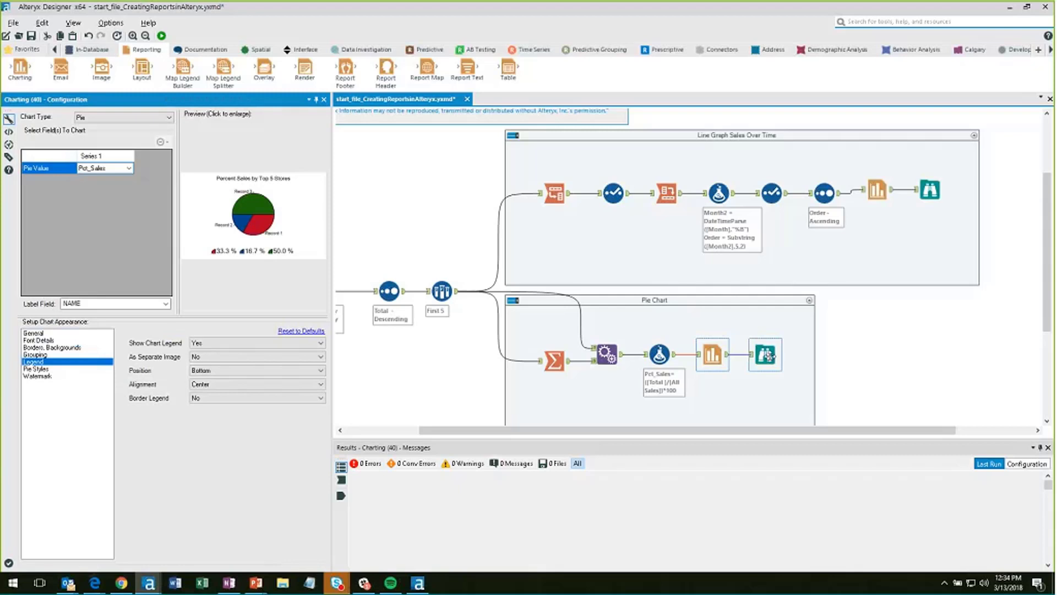
# Rerun the workflow and check the rendered pie chart in its Browse tool.
pyautogui.click(903, 354)
pyautogui.hotkey('ctrl', 'r')
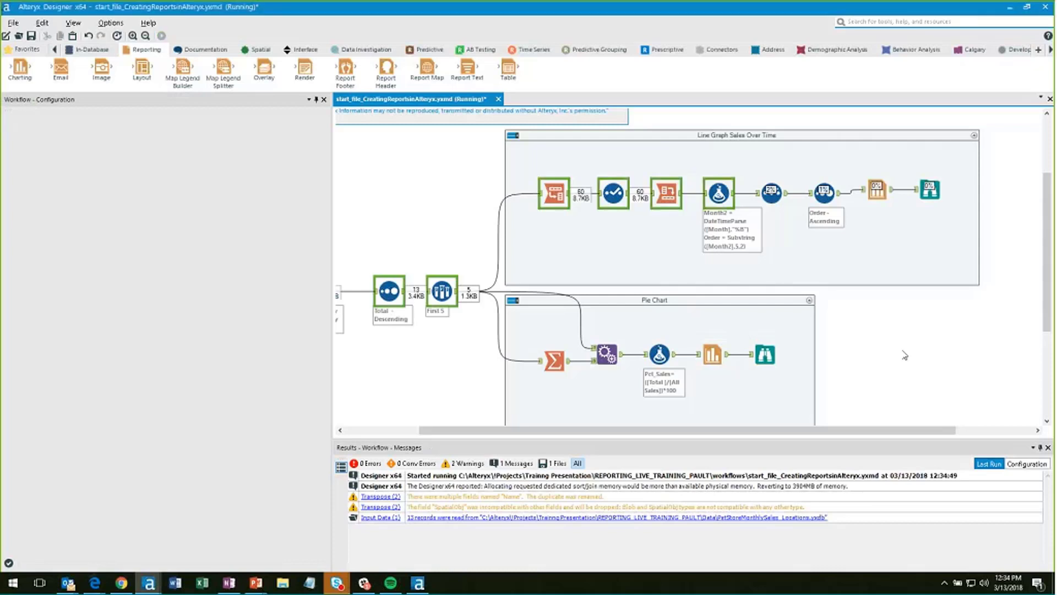
pyautogui.click(770, 356)
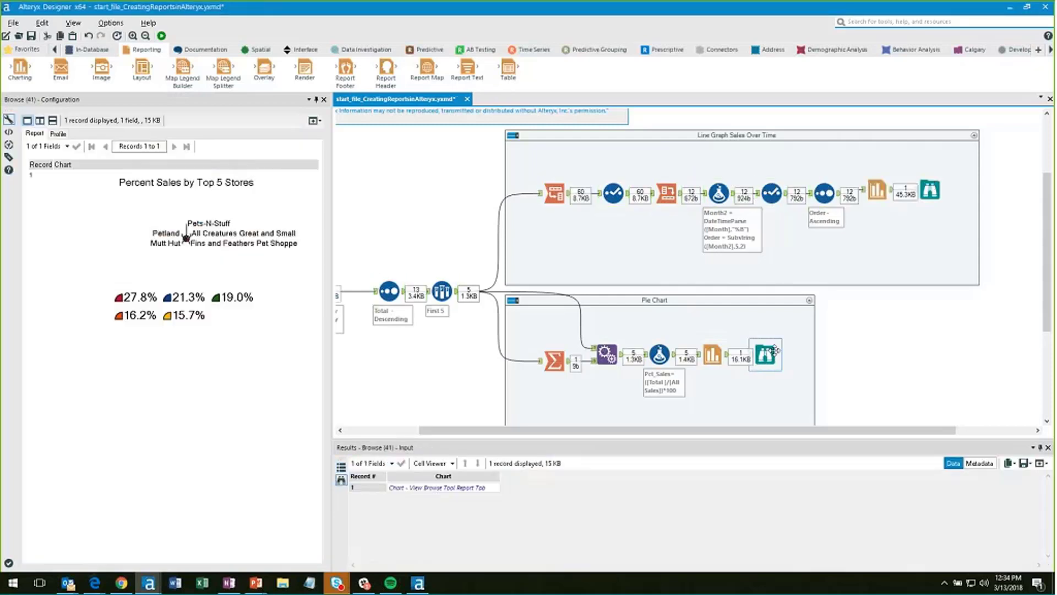
# Try a resolution of 3x (288 dpi) for the pie chart and rerun the workflow to check the rendering.
pyautogui.click(724, 366)
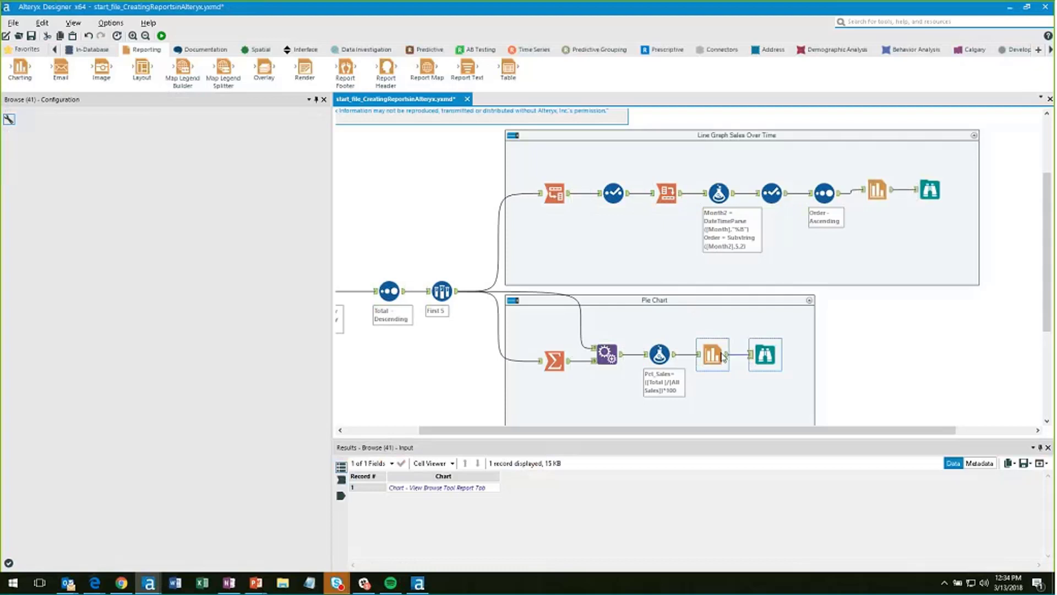
pyautogui.click(715, 355)
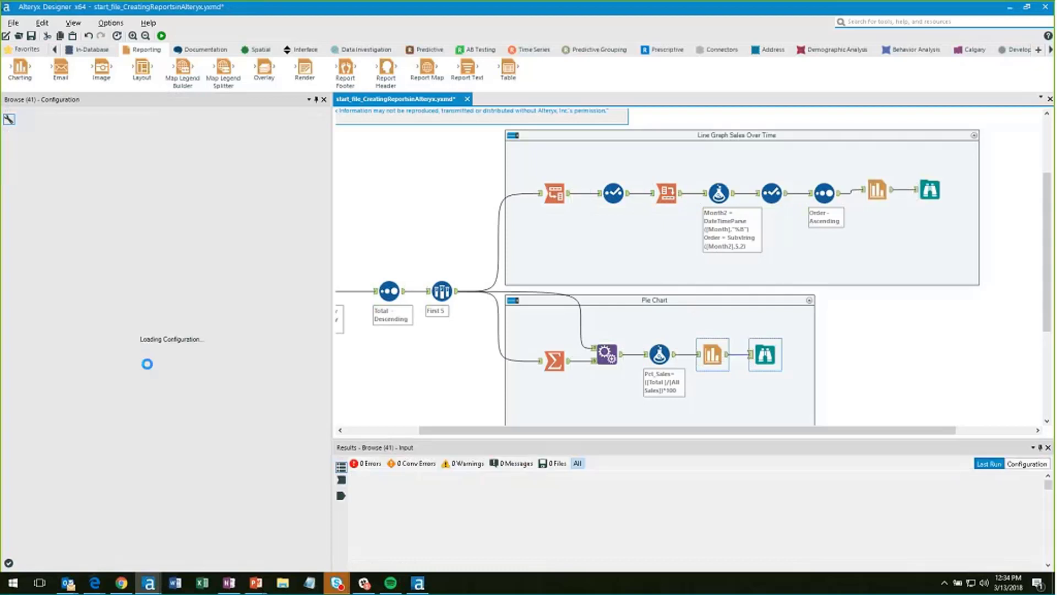
pyautogui.click(126, 358)
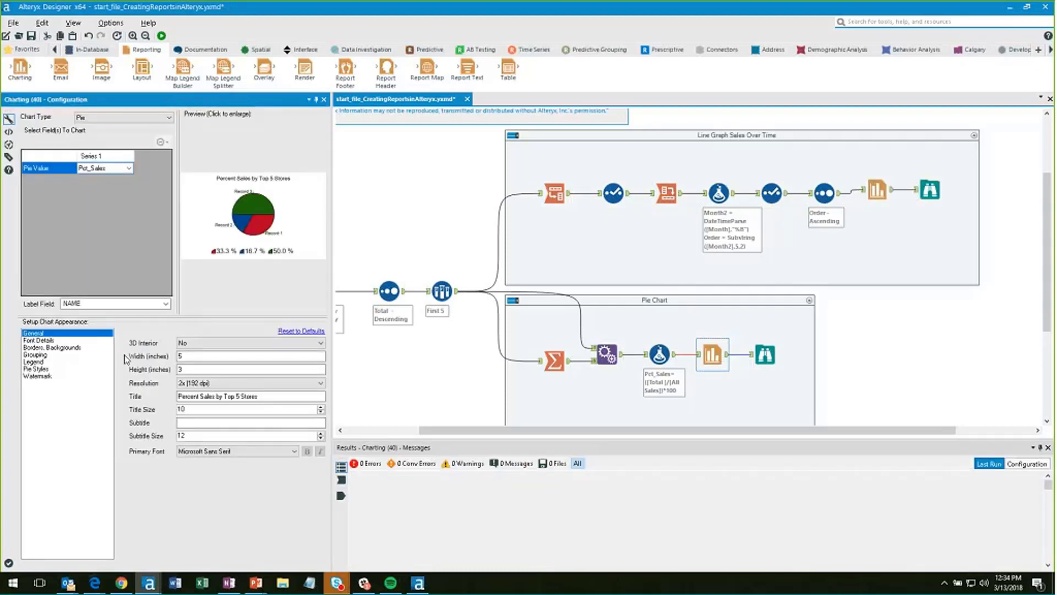
pyautogui.click(248, 383)
pyautogui.click(220, 408)
pyautogui.click(844, 413)
pyautogui.hotkey('ctrl', 'r')
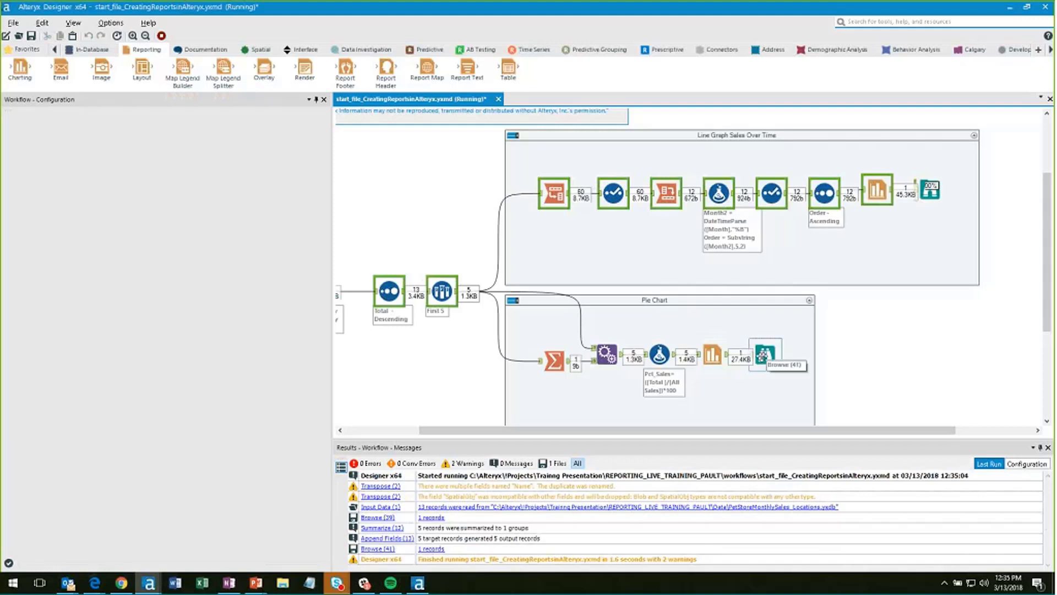
pyautogui.click(768, 360)
# Set the pie chart's resolution back to 2x (192 dpi) and rerun the workflow.
pyautogui.click(712, 355)
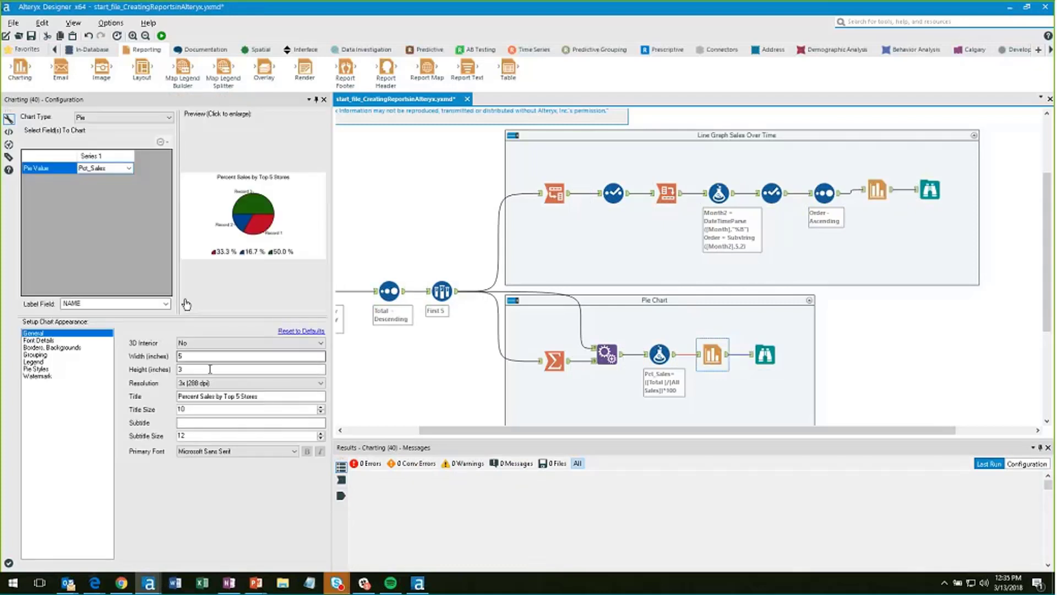
pyautogui.click(208, 383)
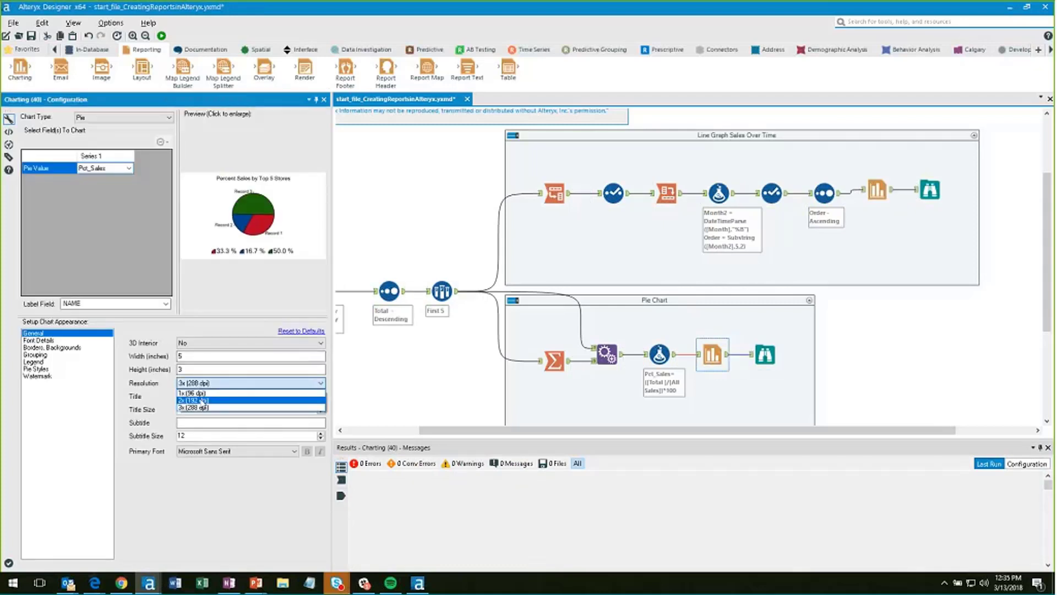
pyautogui.click(203, 400)
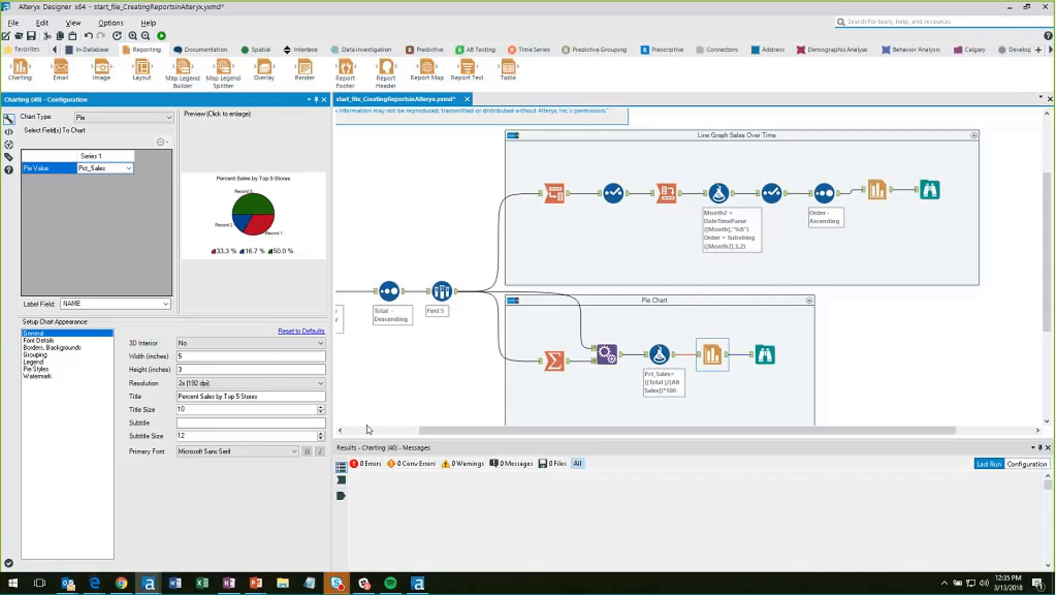
pyautogui.click(767, 357)
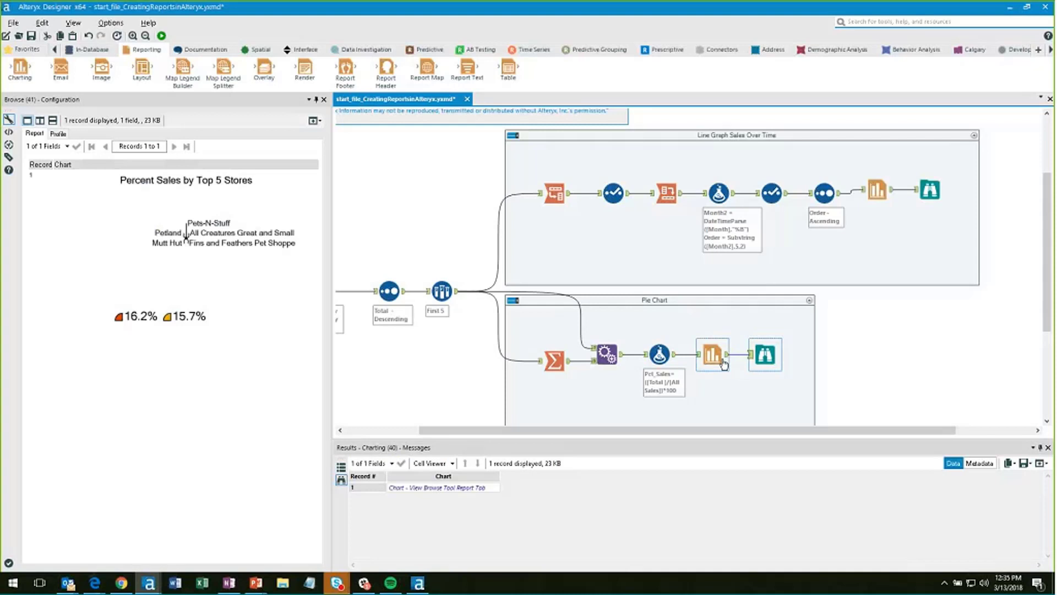
pyautogui.click(899, 347)
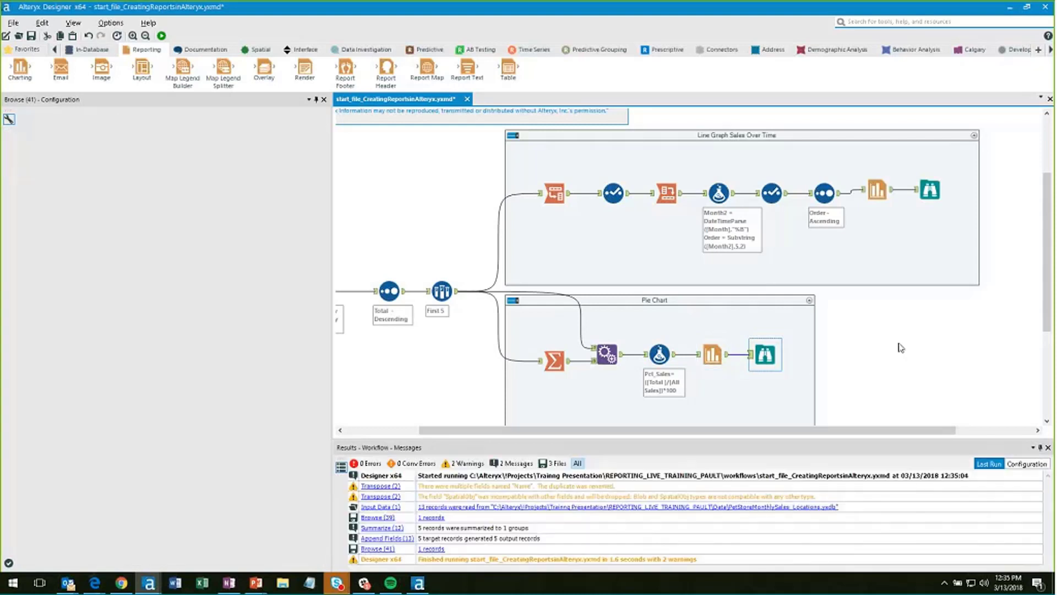
pyautogui.hotkey('ctrl', 'r')
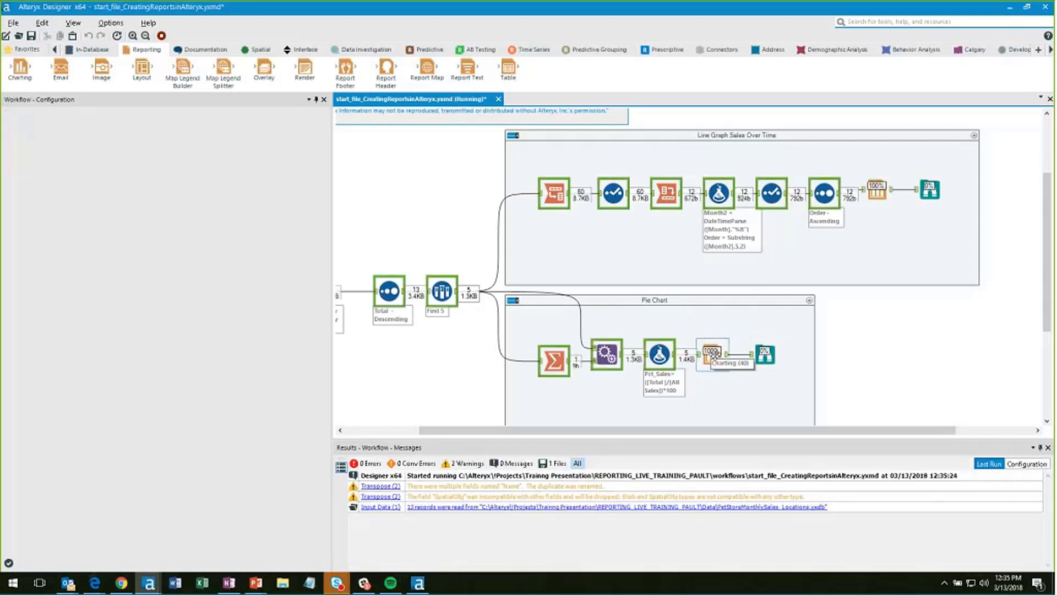
# Check the rendered pie chart in its Browse tool and return to the chart's general settings.
pyautogui.click(712, 353)
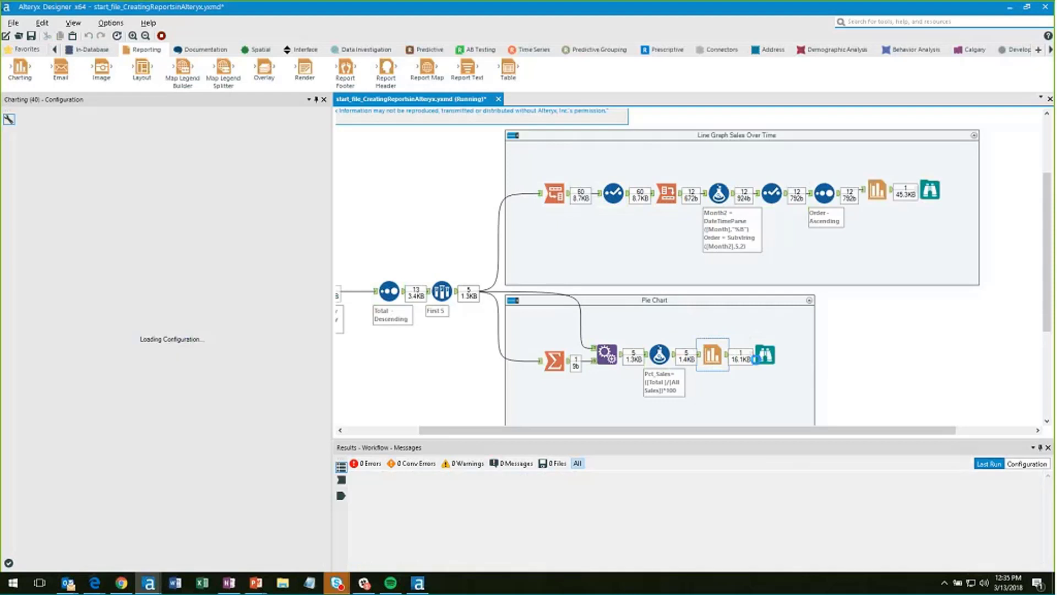
pyautogui.click(763, 355)
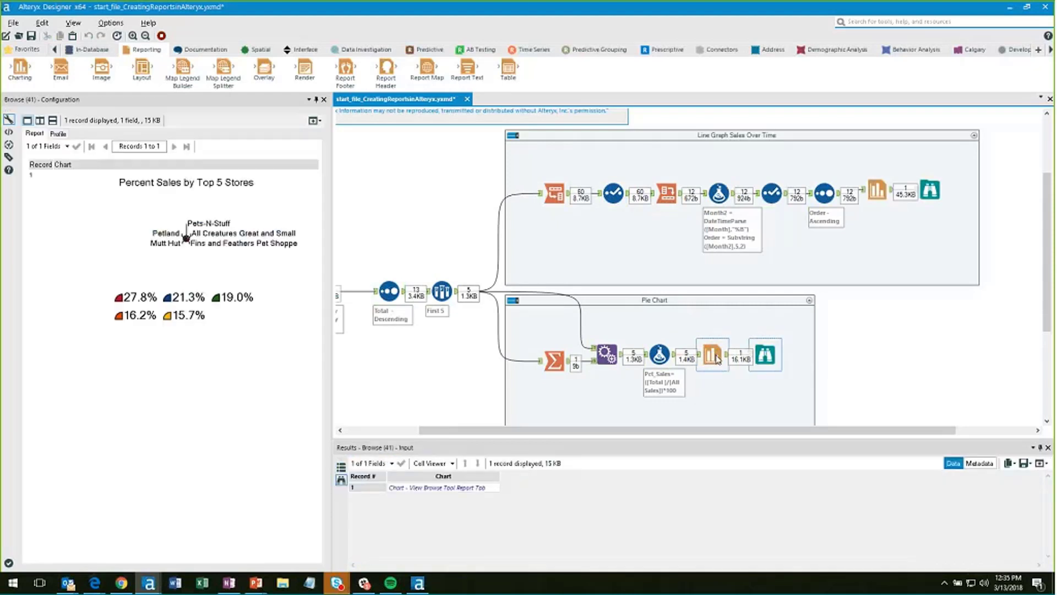
pyautogui.click(716, 358)
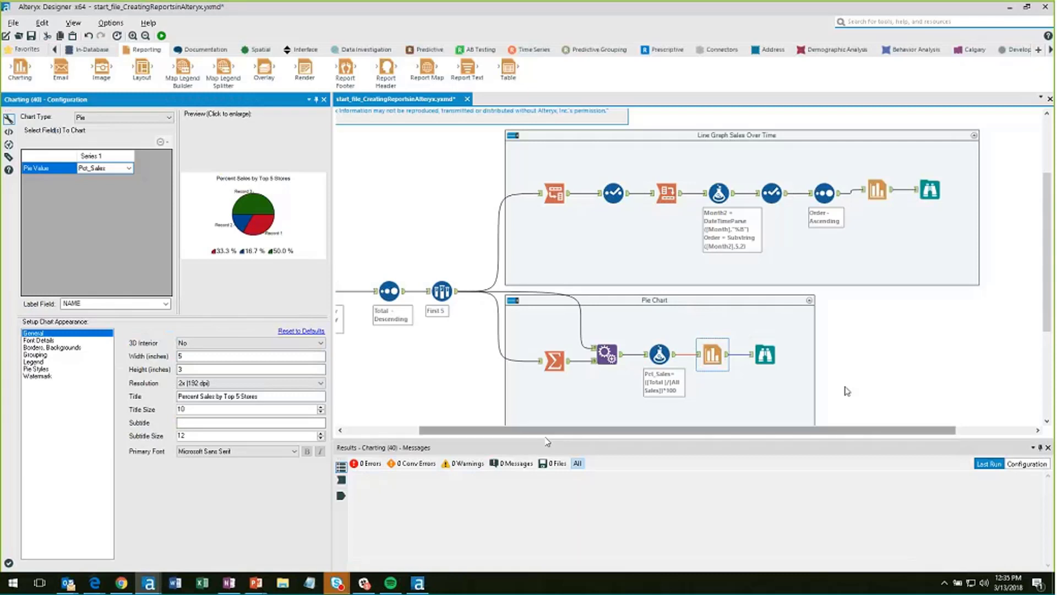
pyautogui.click(482, 452)
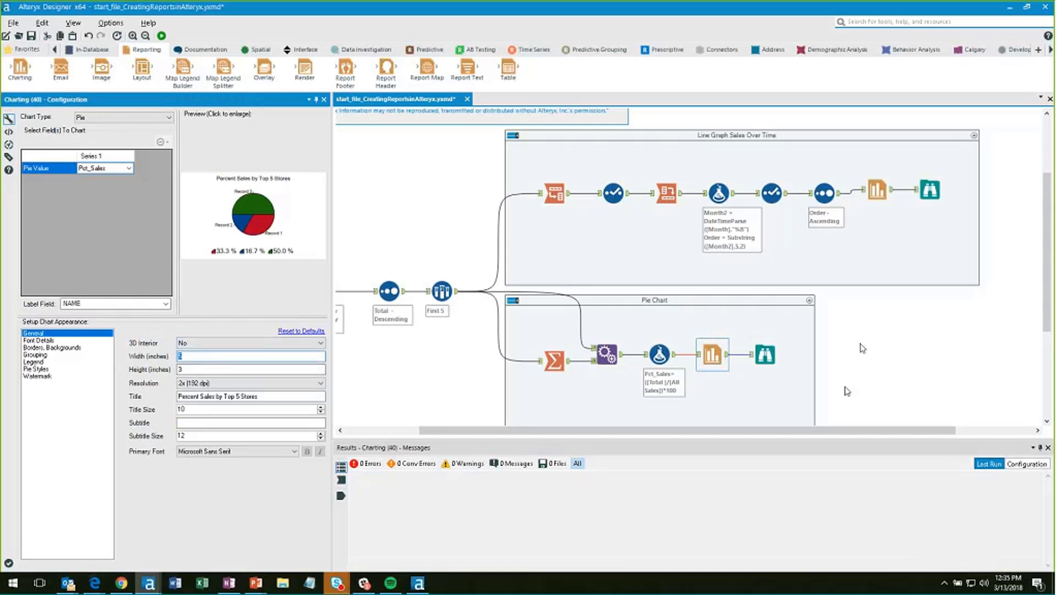
# Add a Table tool below the Pie Chart container and connect it to the output of the Pct_Sales Formula tool.
pyautogui.scroll(-2, 847, 391)
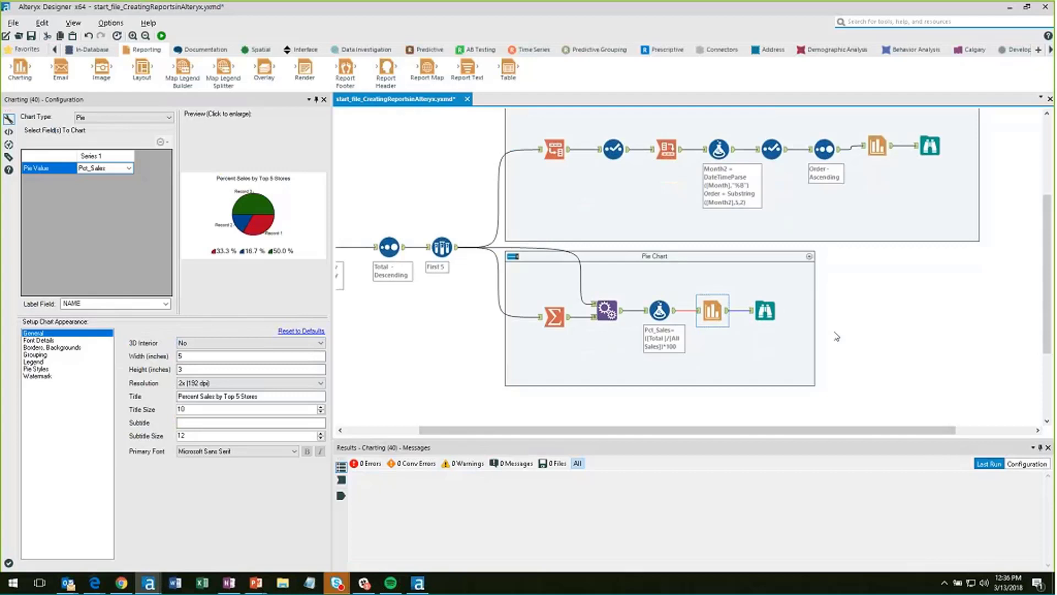
pyautogui.click(526, 406)
pyautogui.hotkey('ctrl', 'r')
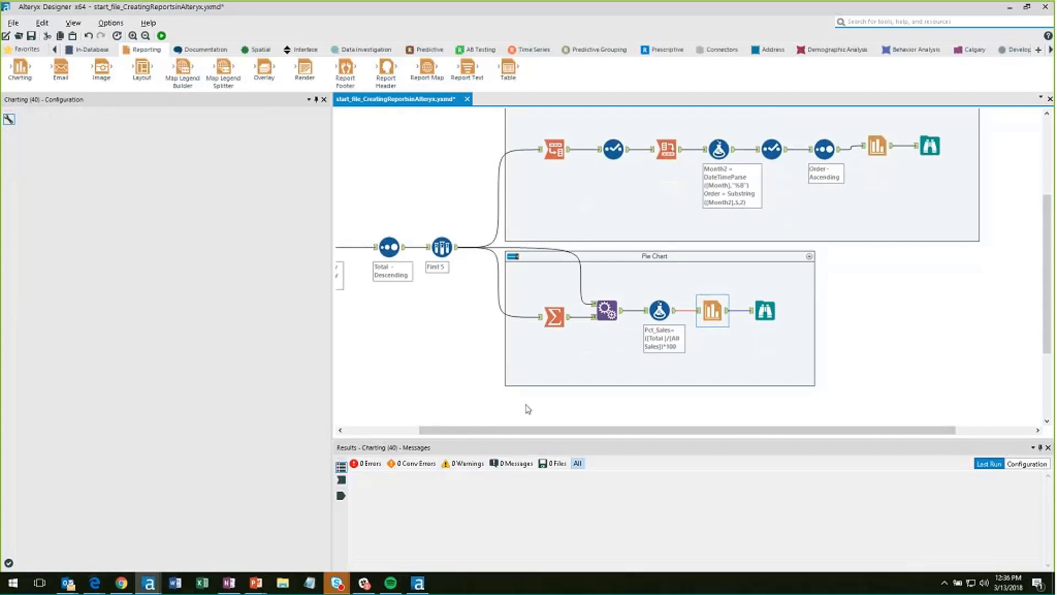
pyautogui.moveTo(508, 67); pyautogui.dragTo(824, 403)
pyautogui.scroll(-3, 932, 378)
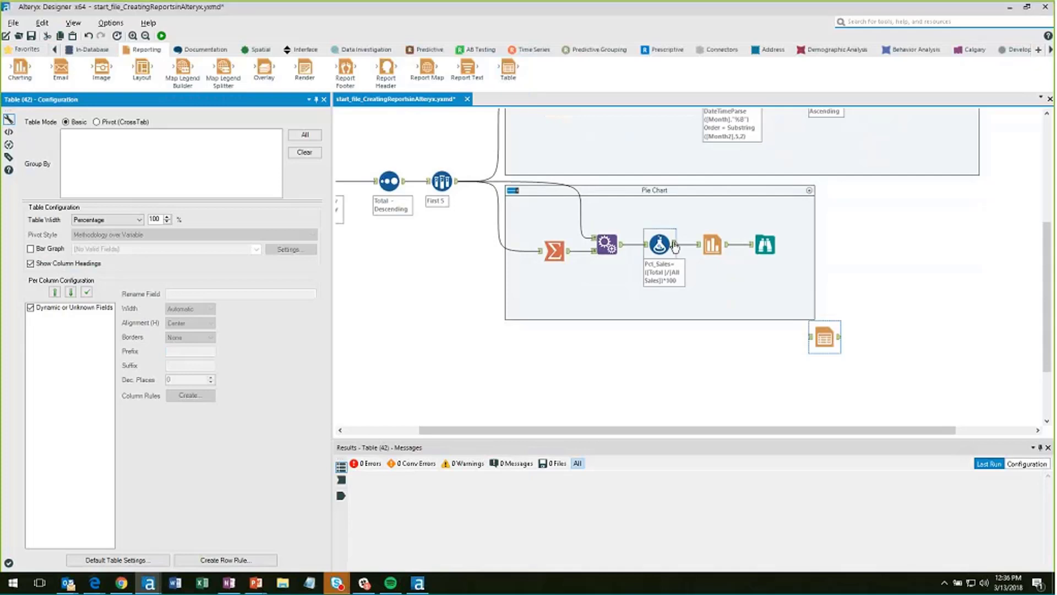
pyautogui.moveTo(675, 245); pyautogui.dragTo(720, 333)
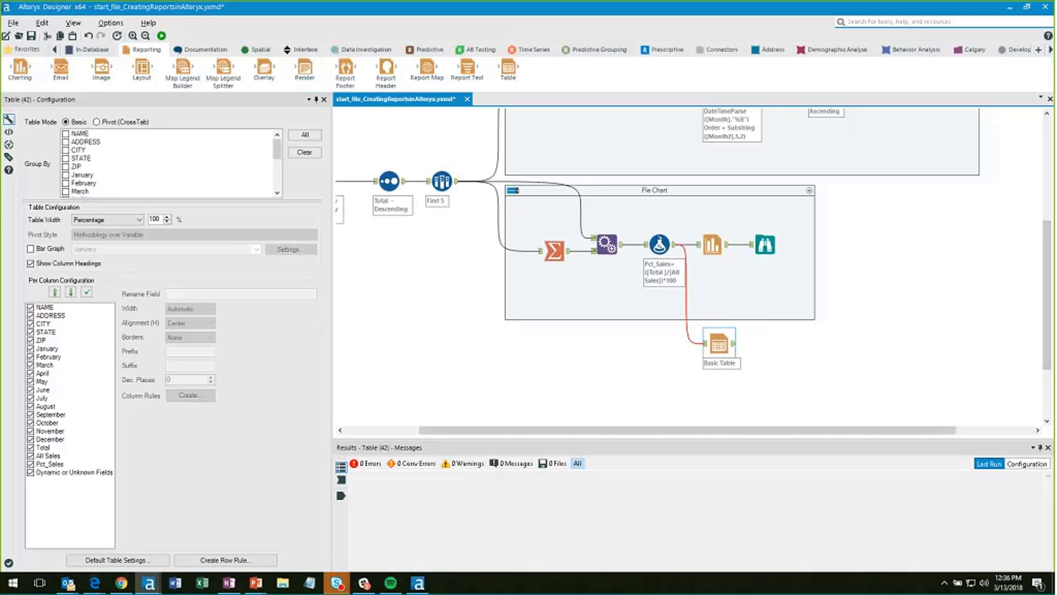
# Exclude every column from the table except NAME and Total, including Pct_Sales and Dynamic or Unknown Fields.
pyautogui.click(55, 307)
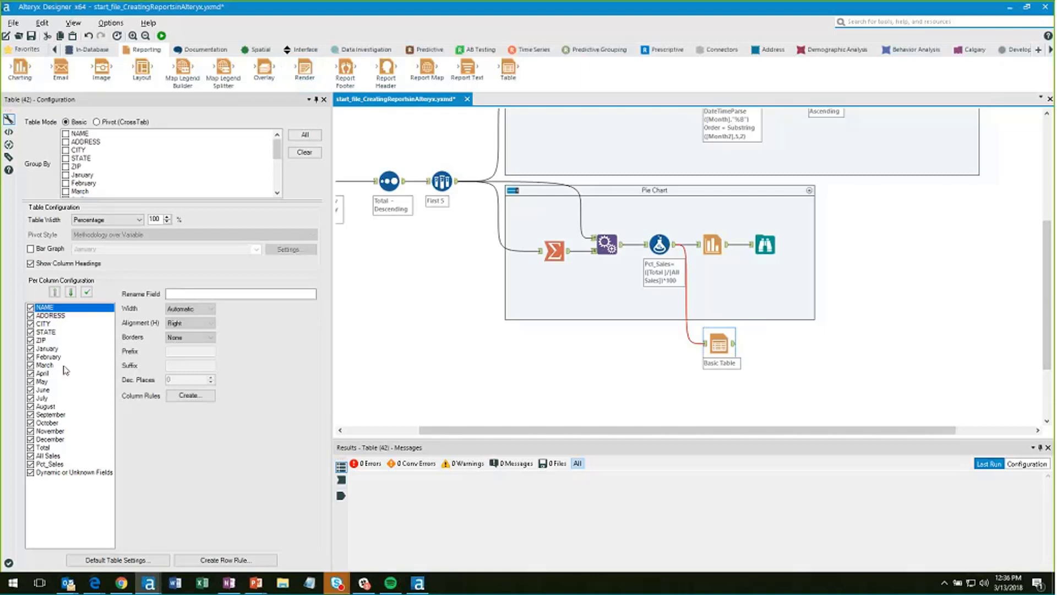
pyautogui.press('p')
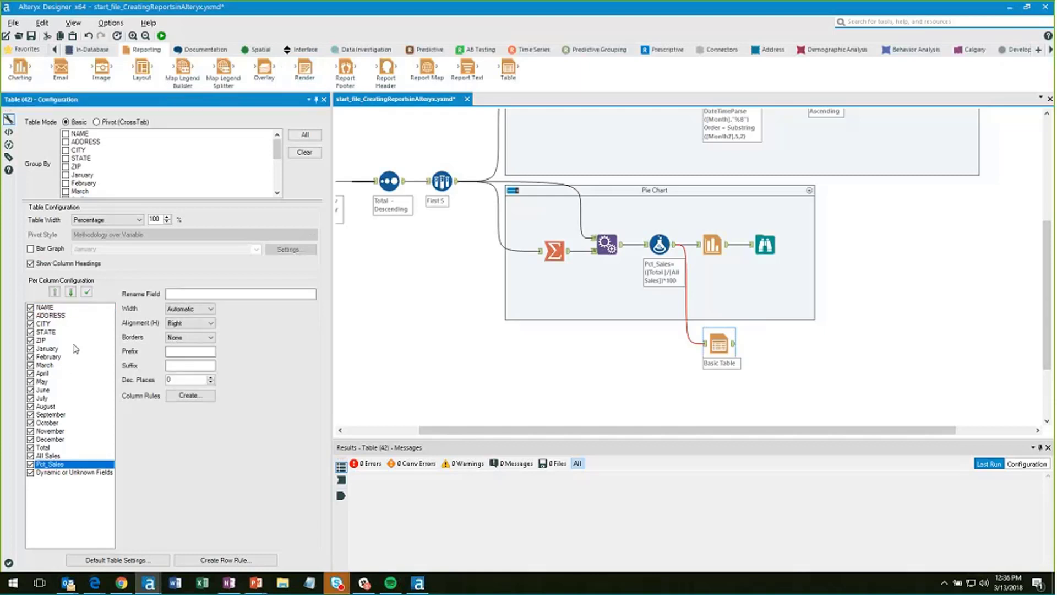
pyautogui.click(34, 307)
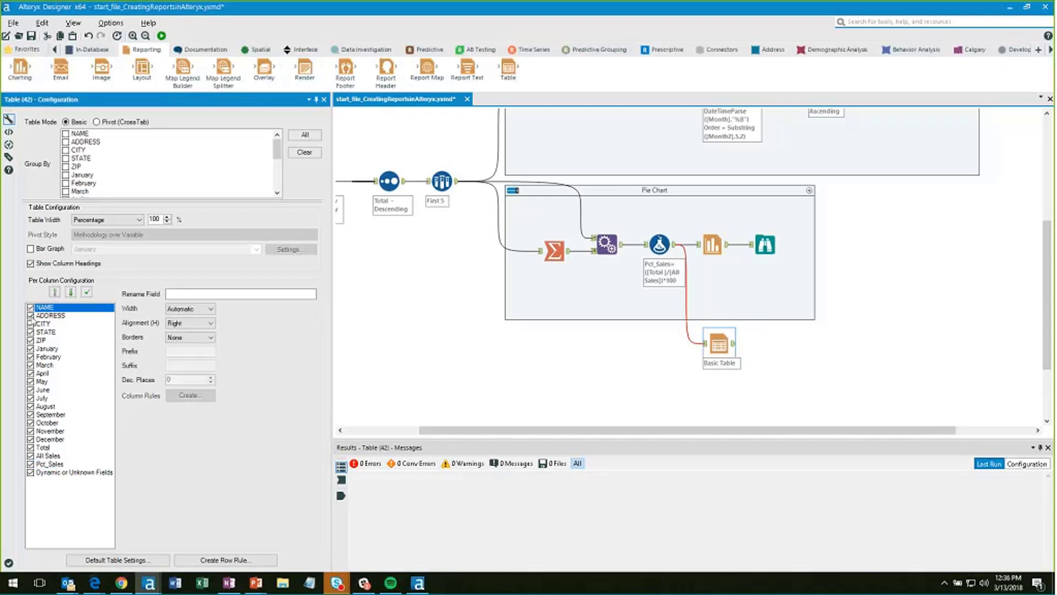
pyautogui.click(30, 315)
pyautogui.click(30, 324)
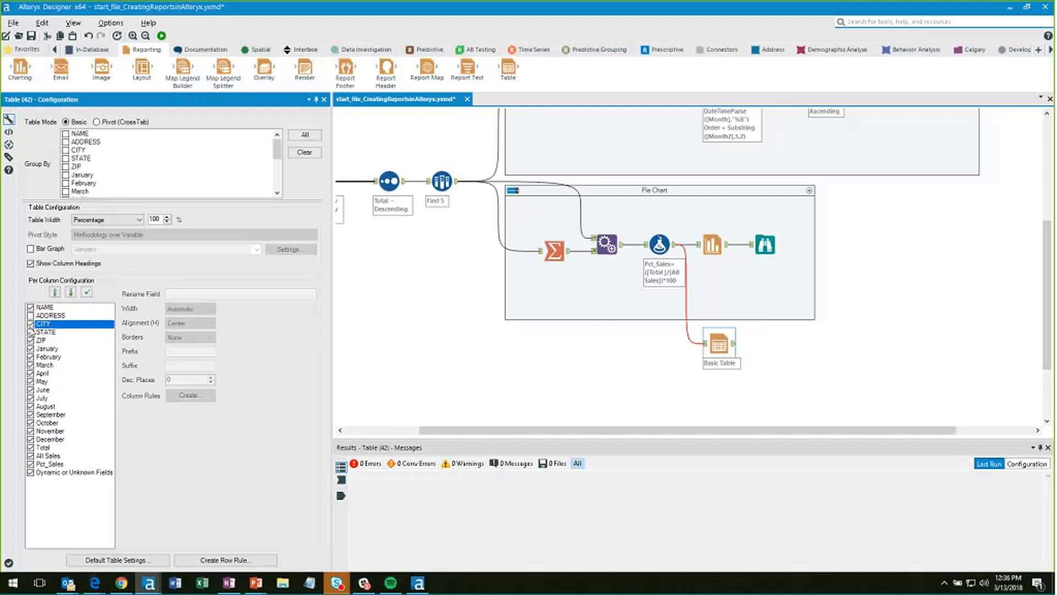
pyautogui.click(30, 340)
pyautogui.click(30, 348)
pyautogui.click(30, 356)
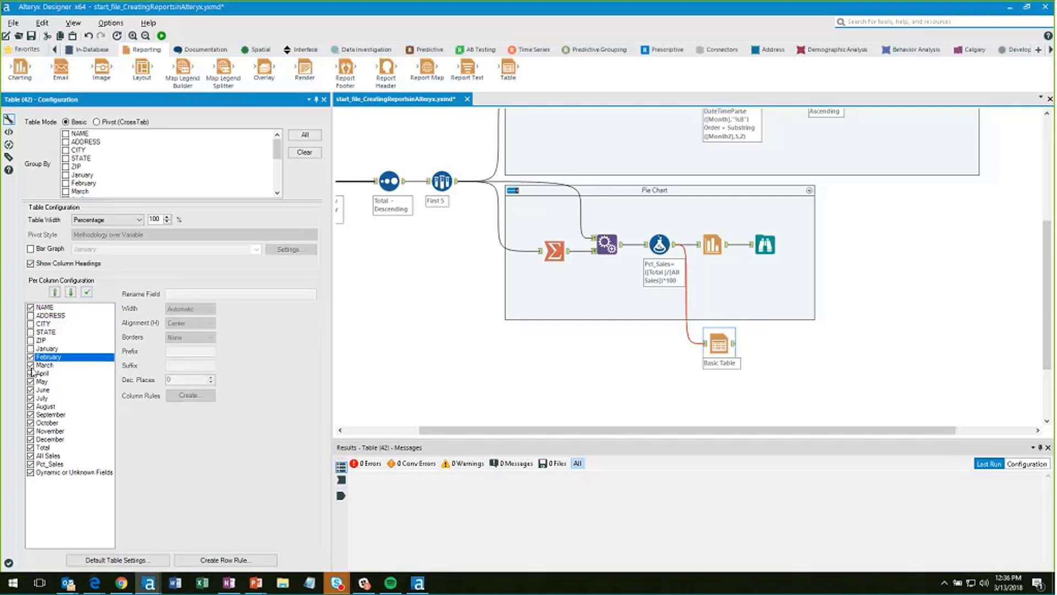
pyautogui.click(30, 365)
pyautogui.click(30, 373)
pyautogui.click(30, 382)
pyautogui.click(30, 390)
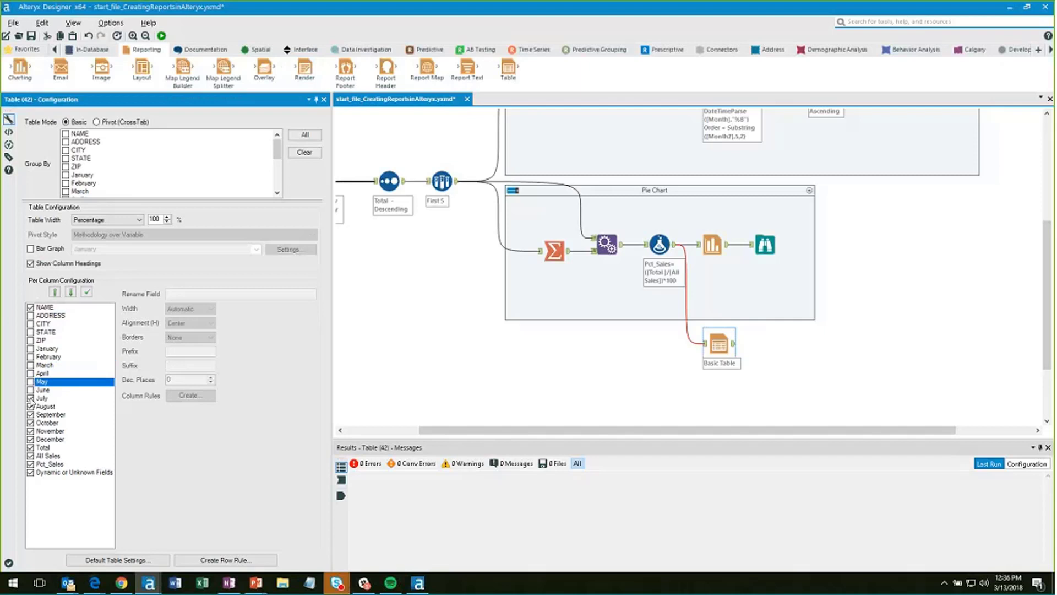
pyautogui.click(31, 398)
pyautogui.click(30, 406)
pyautogui.click(30, 415)
pyautogui.click(30, 423)
pyautogui.click(31, 431)
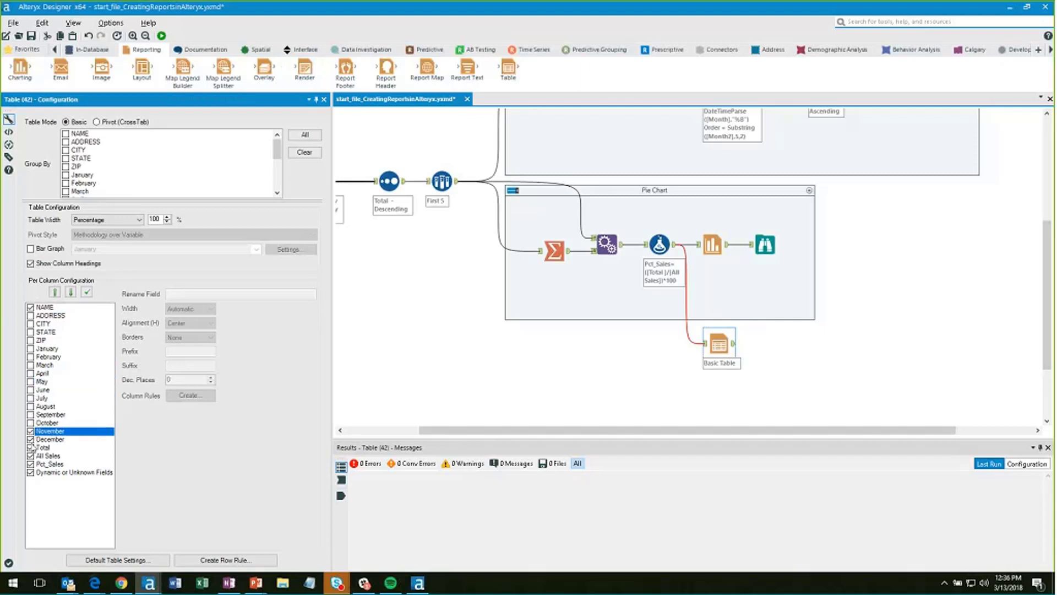
pyautogui.click(30, 439)
pyautogui.click(31, 448)
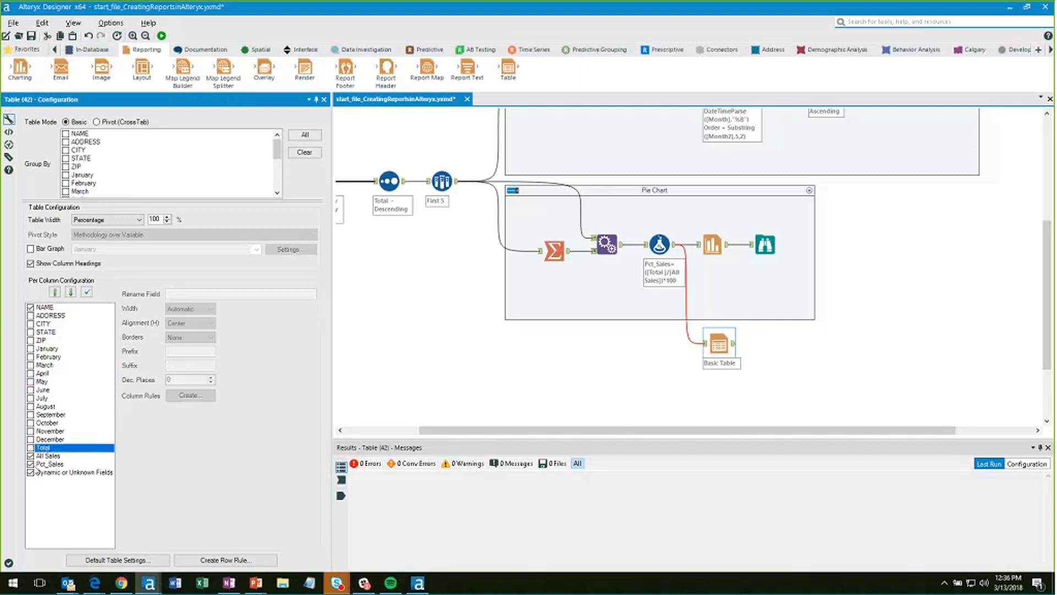
pyautogui.click(31, 456)
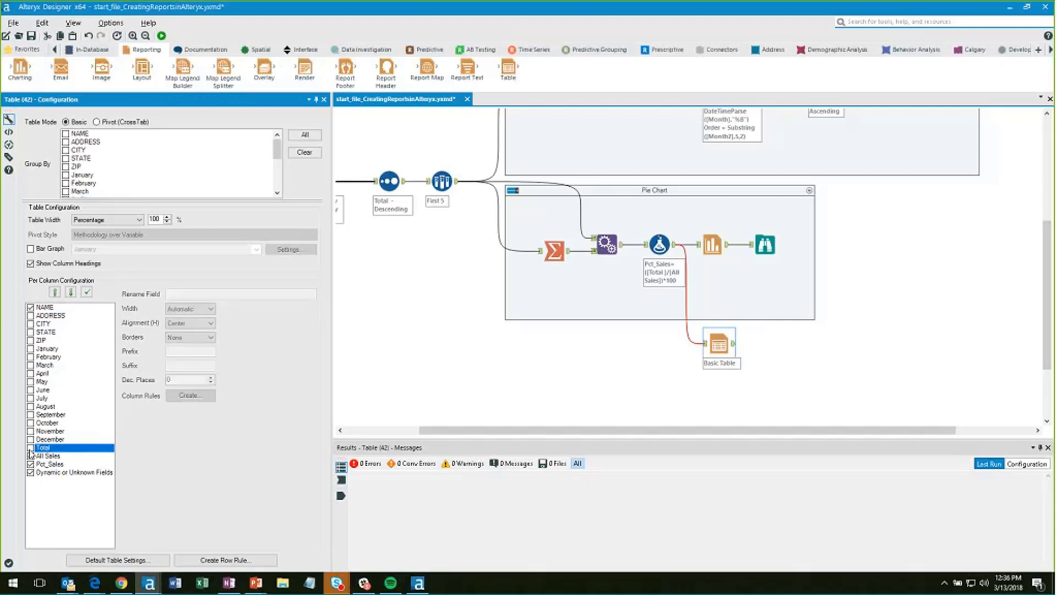
pyautogui.click(31, 464)
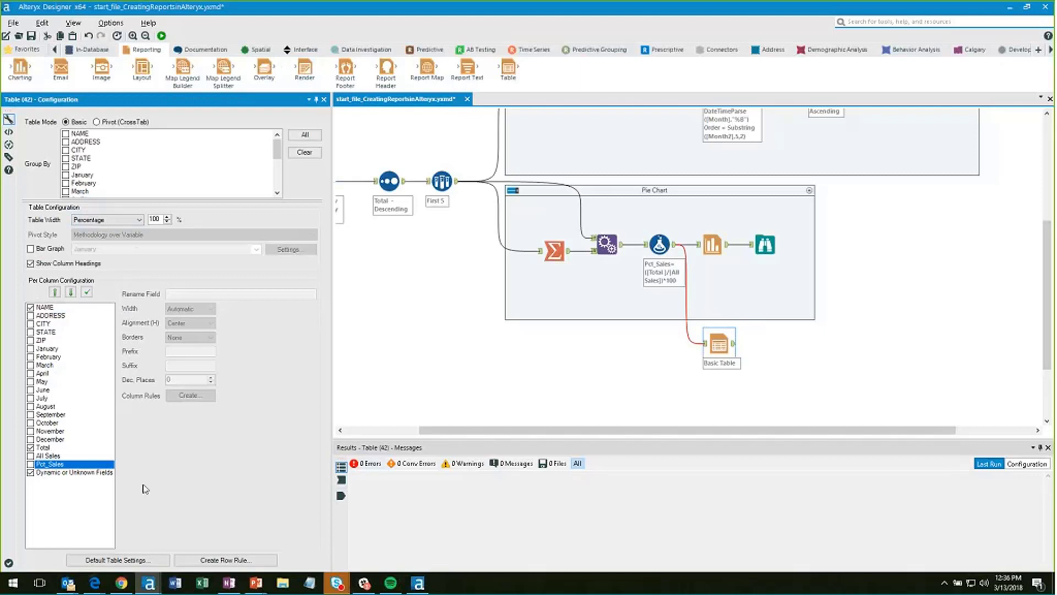
pyautogui.click(31, 473)
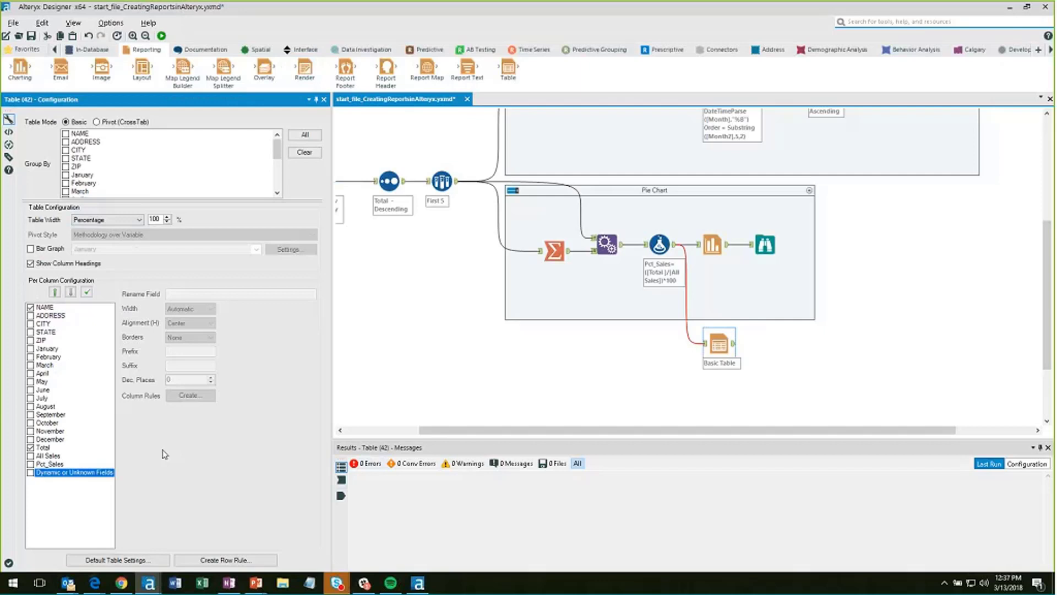
# Rename the table's NAME column to "Store Name" and set its horizontal alignment to Left.
pyautogui.click(71, 307)
pyautogui.click(193, 294)
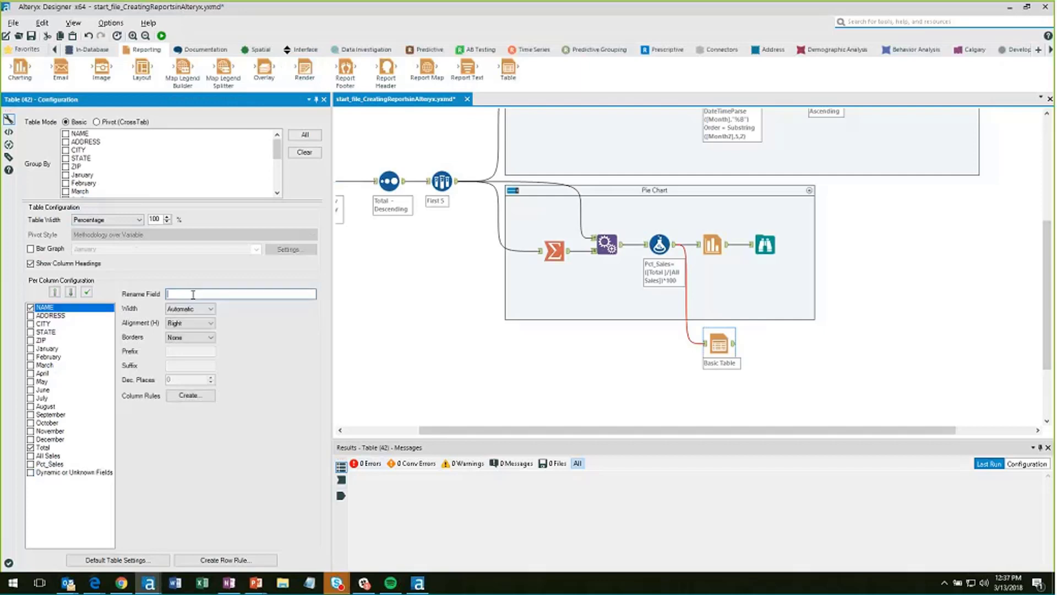
pyautogui.write('Store Name')
pyautogui.click(190, 323)
pyautogui.click(187, 332)
pyautogui.click(184, 337)
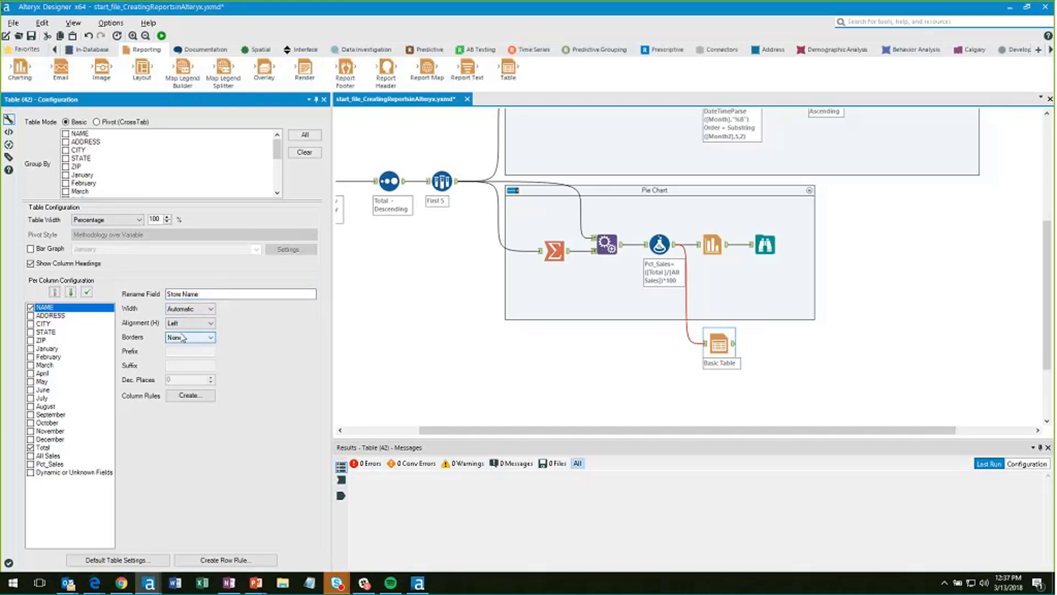
# Give the table's Total column a "$" prefix.
pyautogui.click(44, 448)
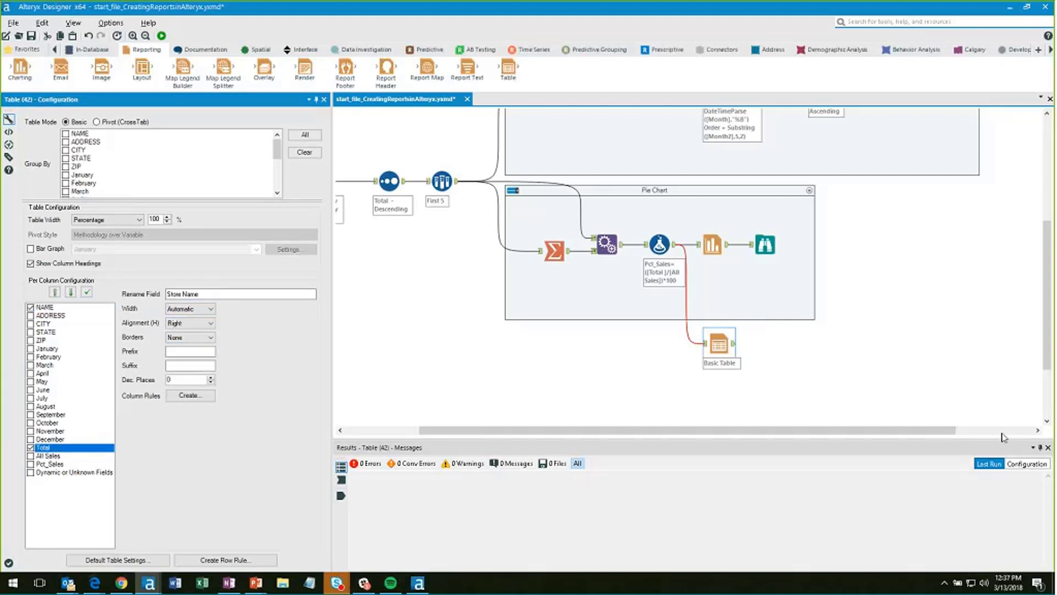
pyautogui.click(206, 351)
pyautogui.write('$')
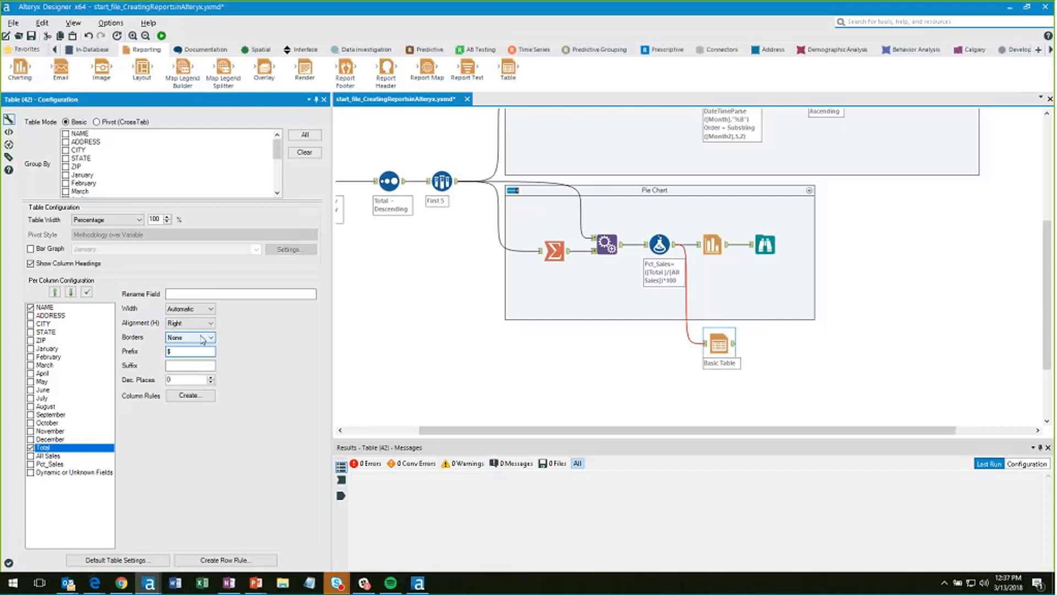
# Add a Browse tool after the Table tool, run the workflow and view the rendered table.
pyautogui.click(749, 355)
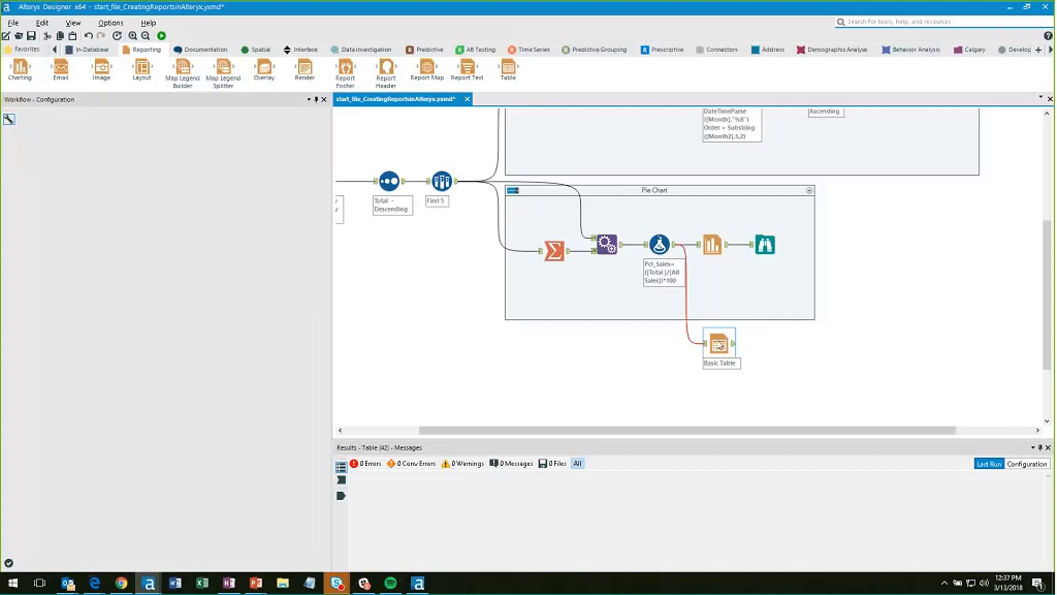
pyautogui.rightClick(718, 341)
pyautogui.click(771, 484)
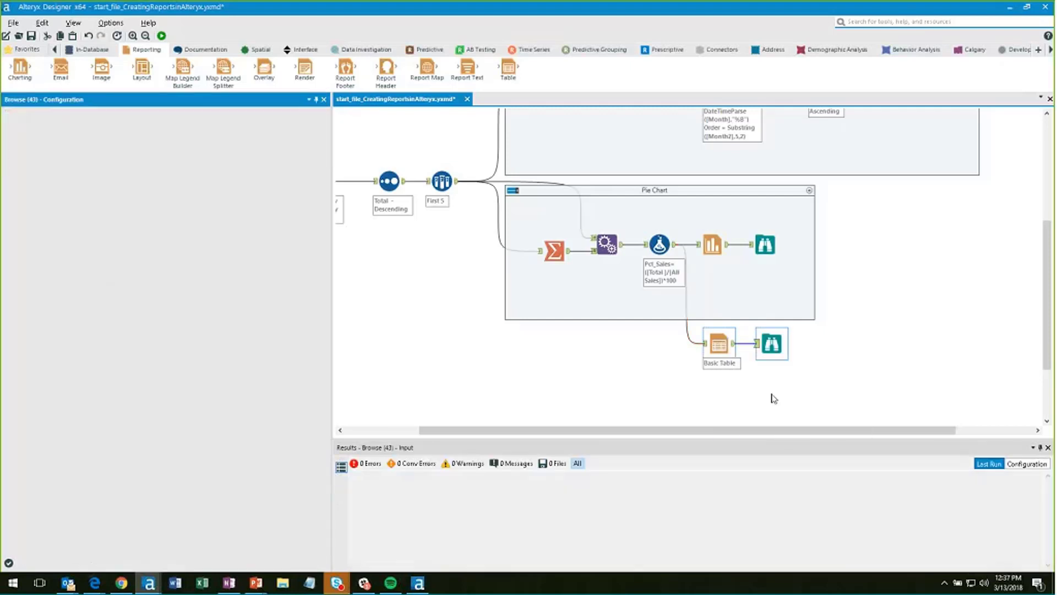
pyautogui.hotkey('ctrl', 'r')
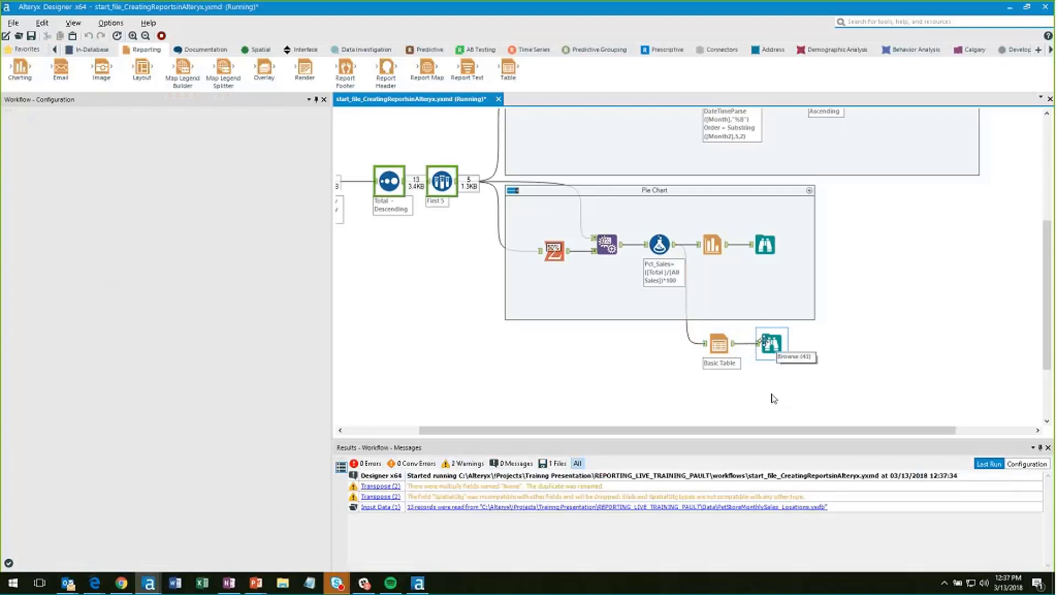
pyautogui.click(771, 344)
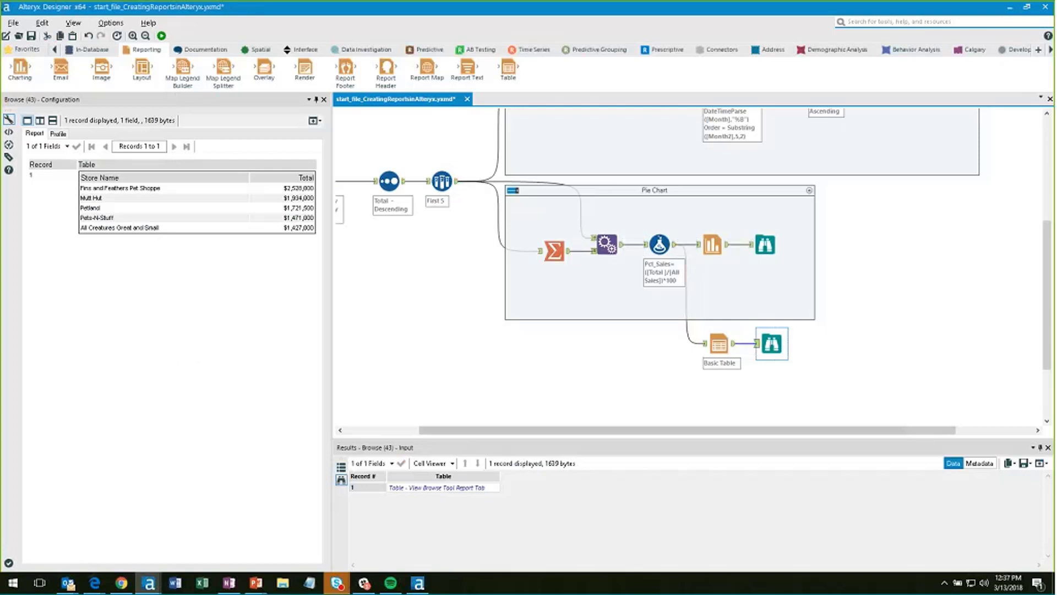
# Place a Report Map tool on the canvas below the Basic Table tool.
pyautogui.hscroll(3, 899, 436)
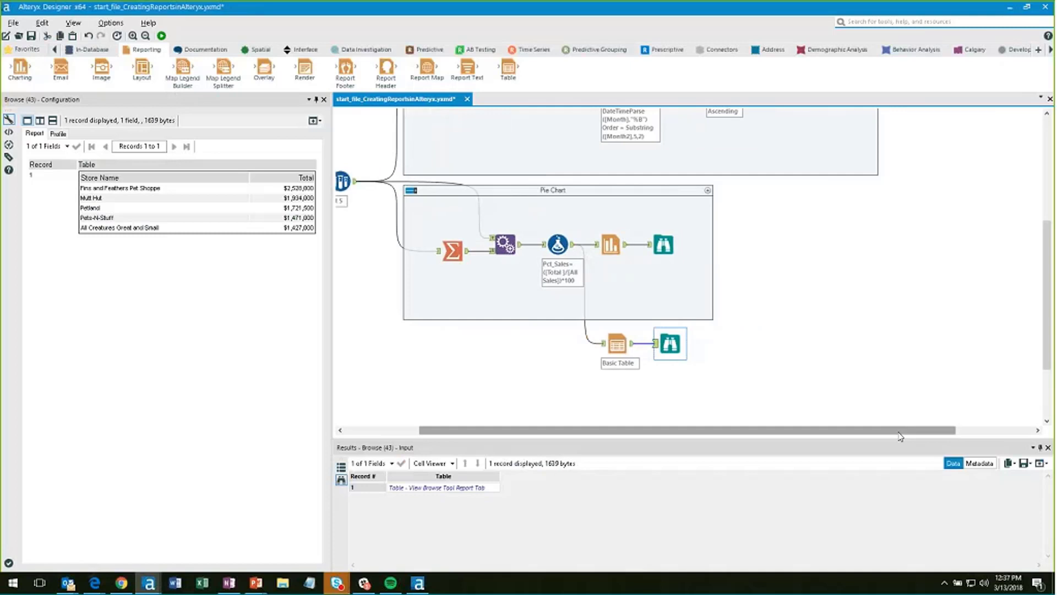
pyautogui.hscroll(3, 900, 436)
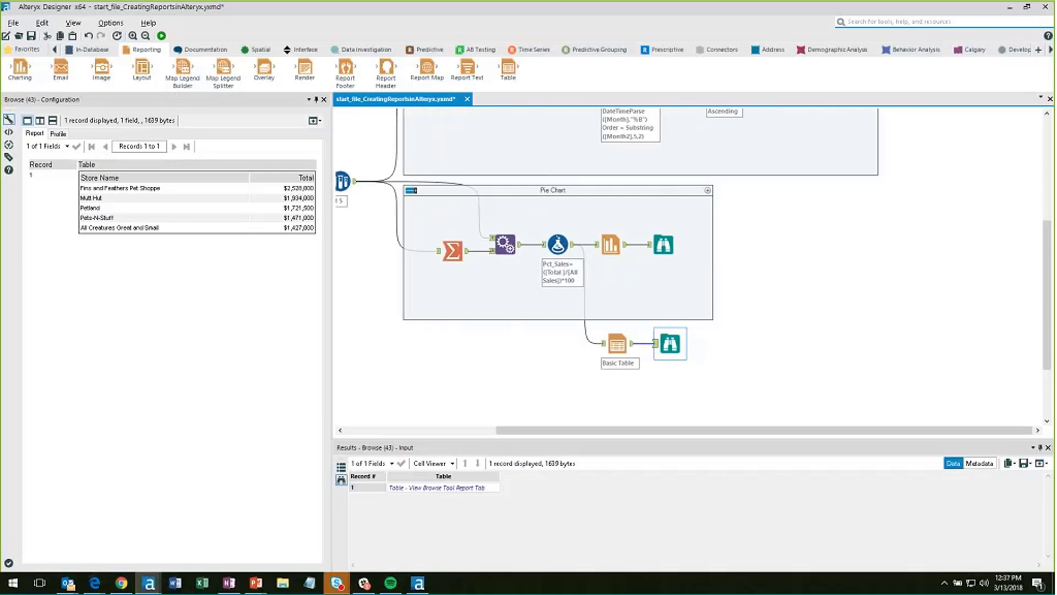
pyautogui.moveTo(427, 68); pyautogui.dragTo(618, 396)
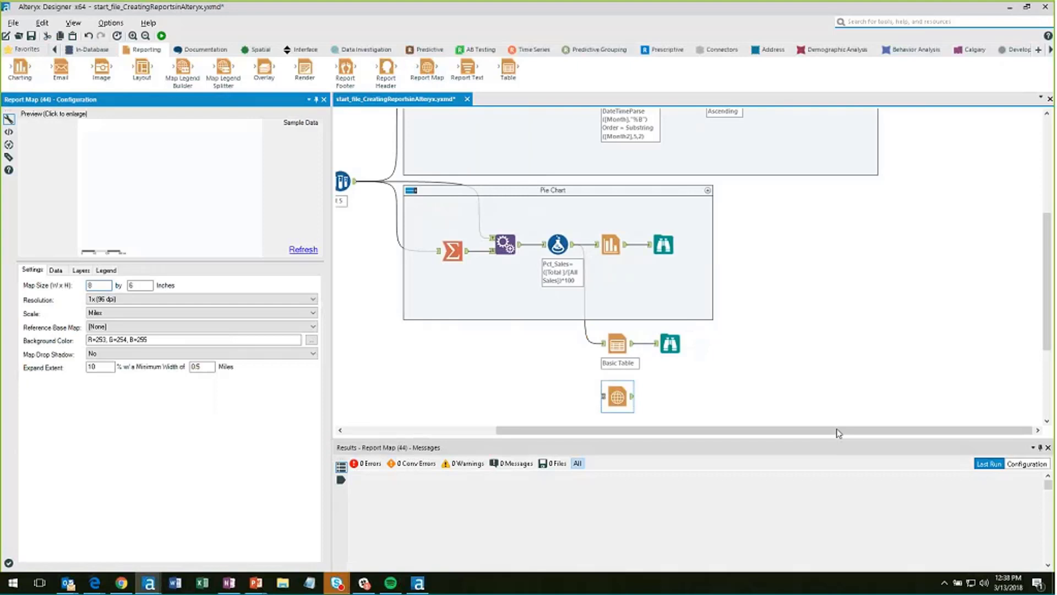
# Insert a Select tool before the Report Map tool, feed it from the Pct_Sales Formula tool and open its field list.
pyautogui.scroll(1, 379, 303)
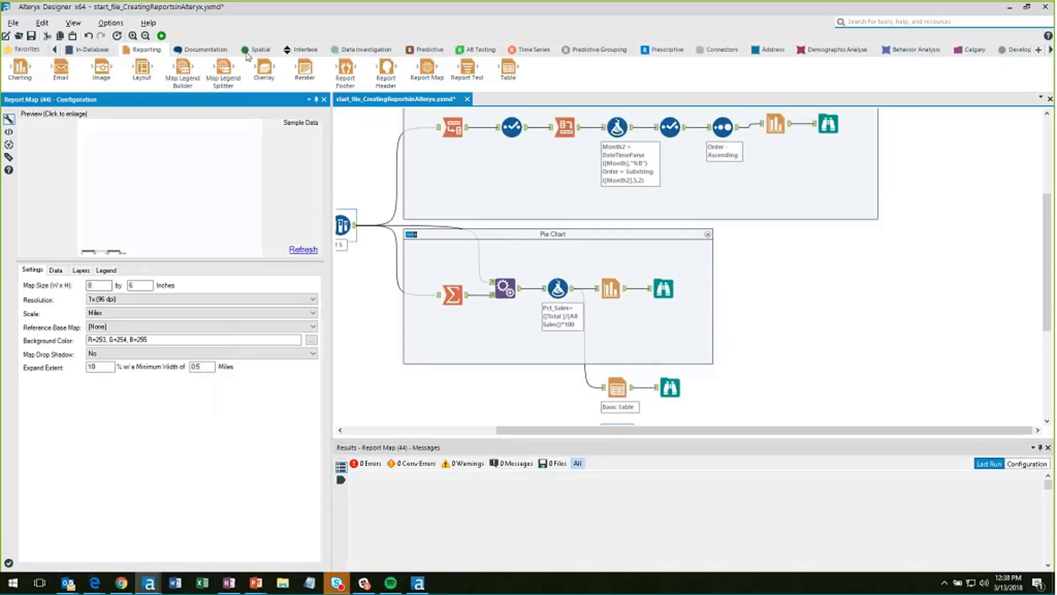
pyautogui.click(25, 49)
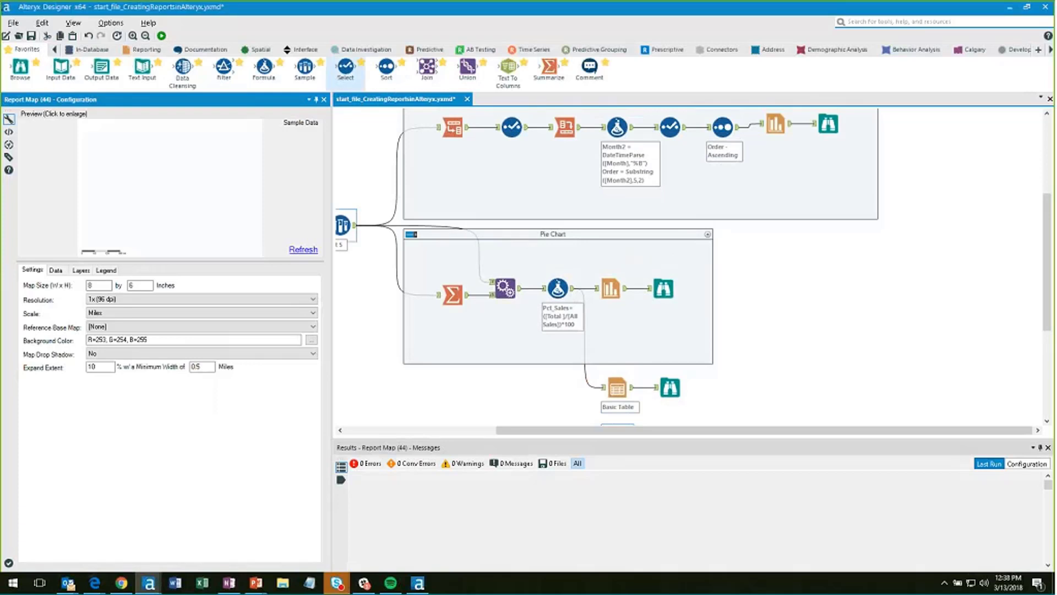
pyautogui.moveTo(345, 69); pyautogui.dragTo(551, 373)
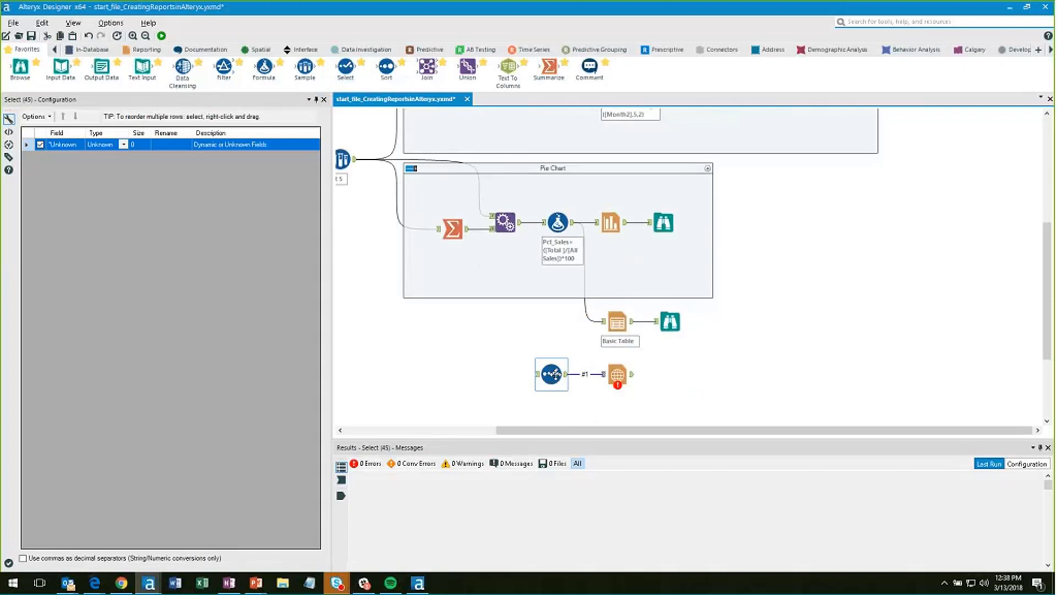
pyautogui.moveTo(618, 374); pyautogui.dragTo(684, 376)
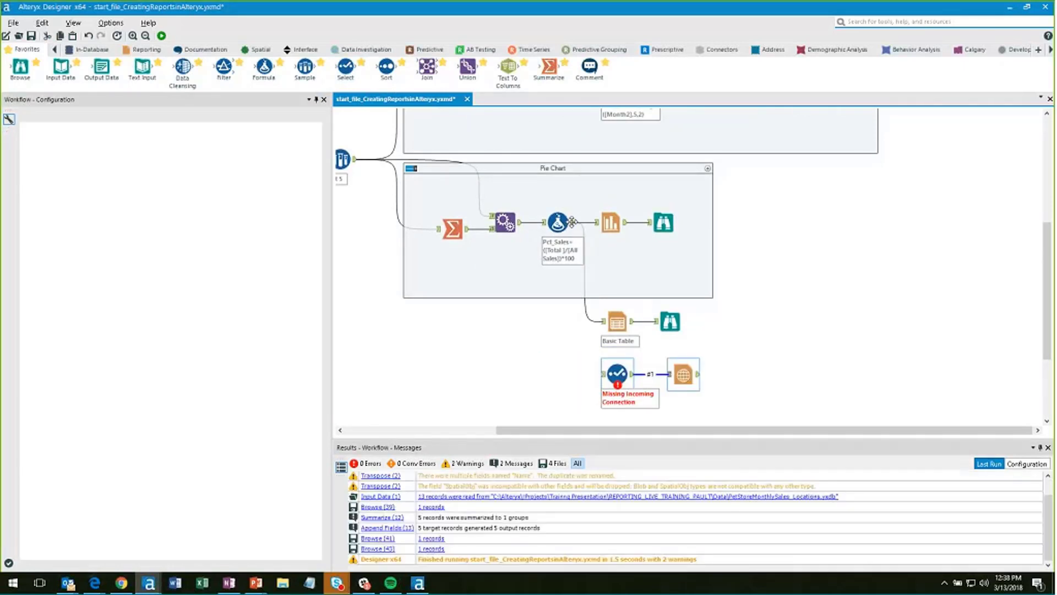
pyautogui.moveTo(573, 223); pyautogui.dragTo(608, 379)
pyautogui.click(617, 374)
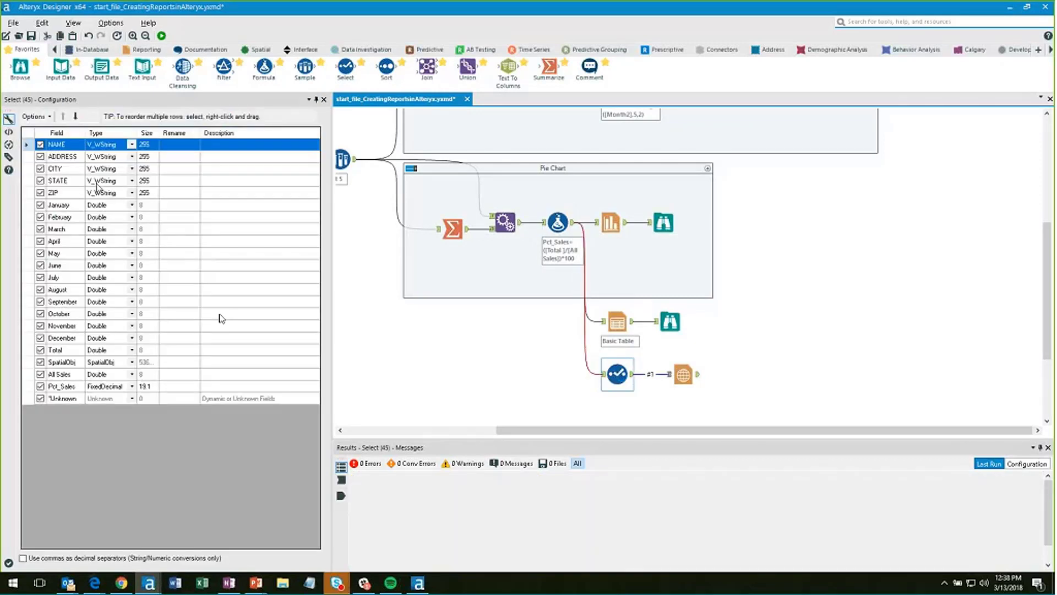
# Exclude the January through Pct_Sales fields in the Select tool, but keep SpatialObj included.
pyautogui.moveTo(55, 204); pyautogui.dragTo(74, 378)
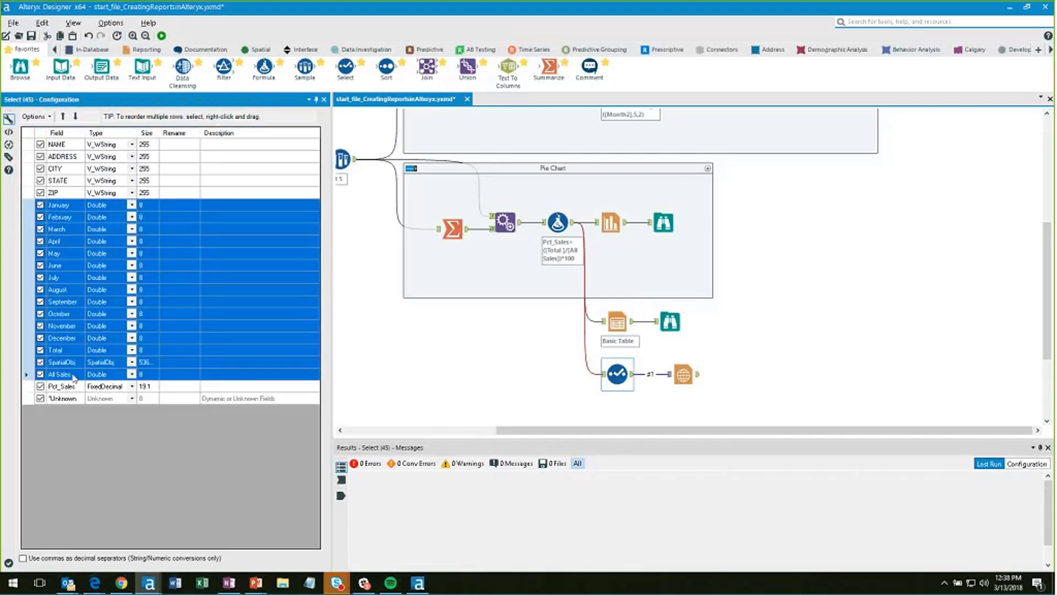
pyautogui.keyDown('shift'); pyautogui.click(67, 388); pyautogui.keyUp('shift')
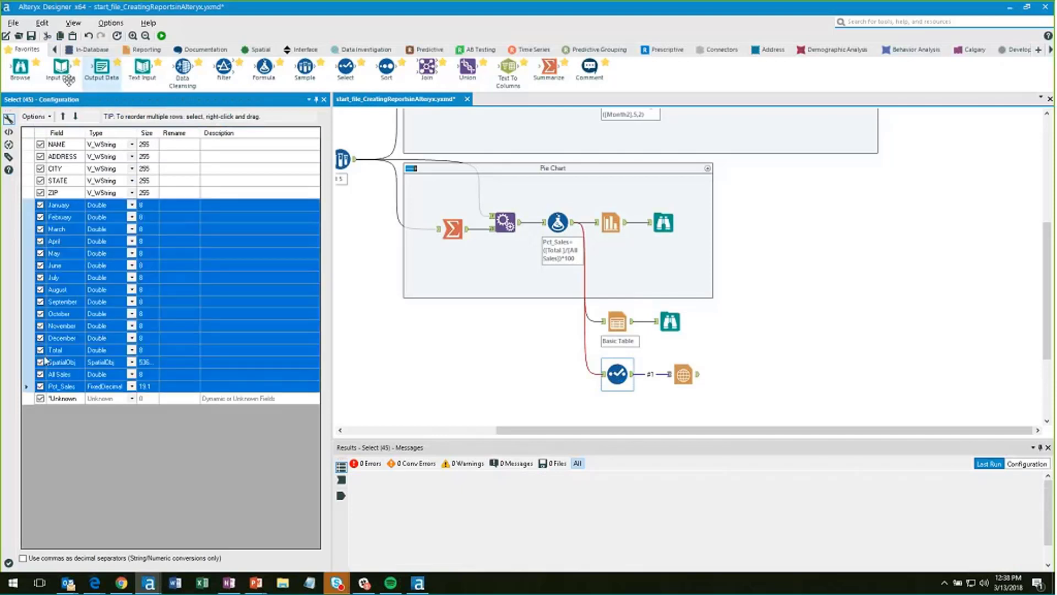
pyautogui.click(34, 116)
pyautogui.moveTo(83, 141)
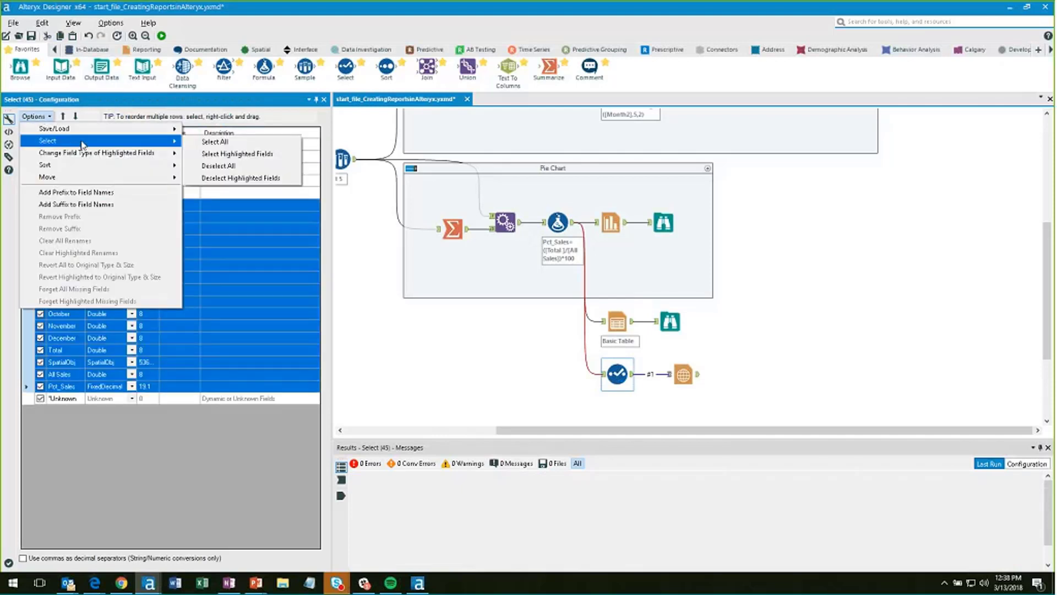
pyautogui.click(227, 178)
pyautogui.click(40, 362)
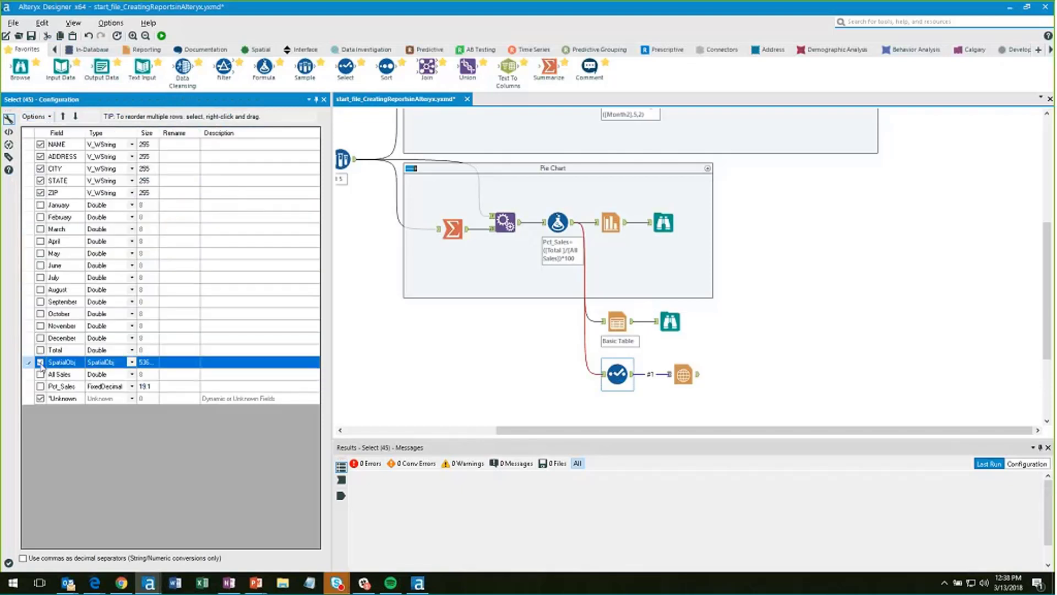
pyautogui.moveTo(57, 211); pyautogui.dragTo(74, 161)
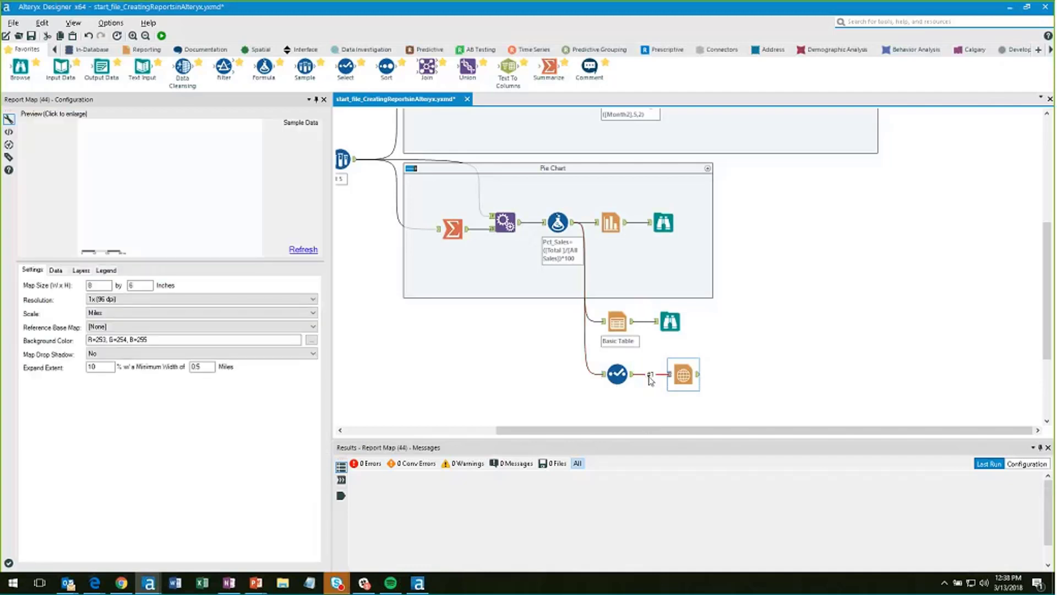
# Rename the connection between the Select and Report Map tools as "Stores".
pyautogui.click(650, 381)
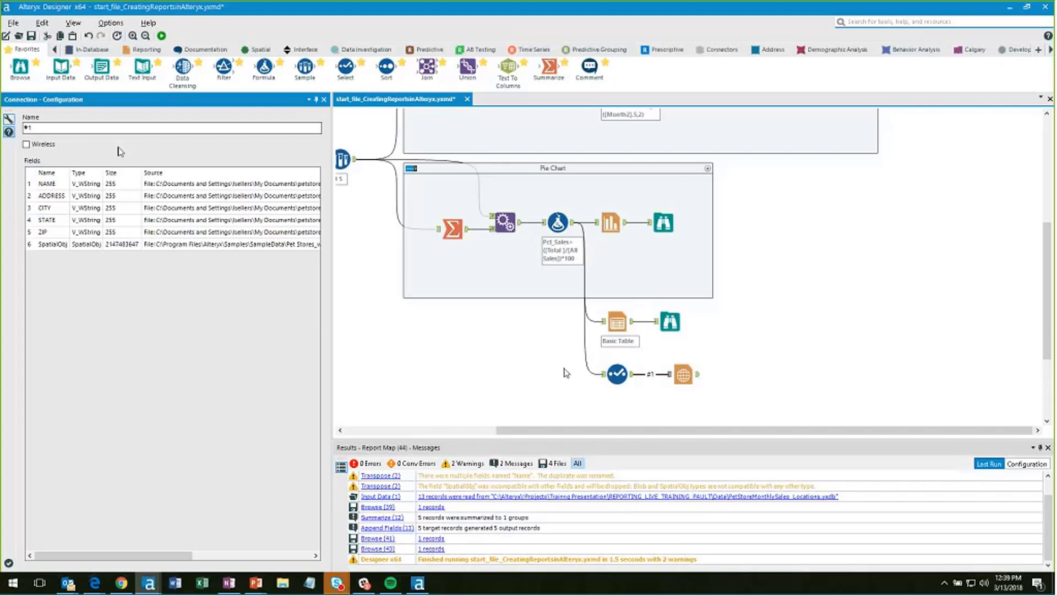
pyautogui.tripleClick(172, 128)
pyautogui.write('S')
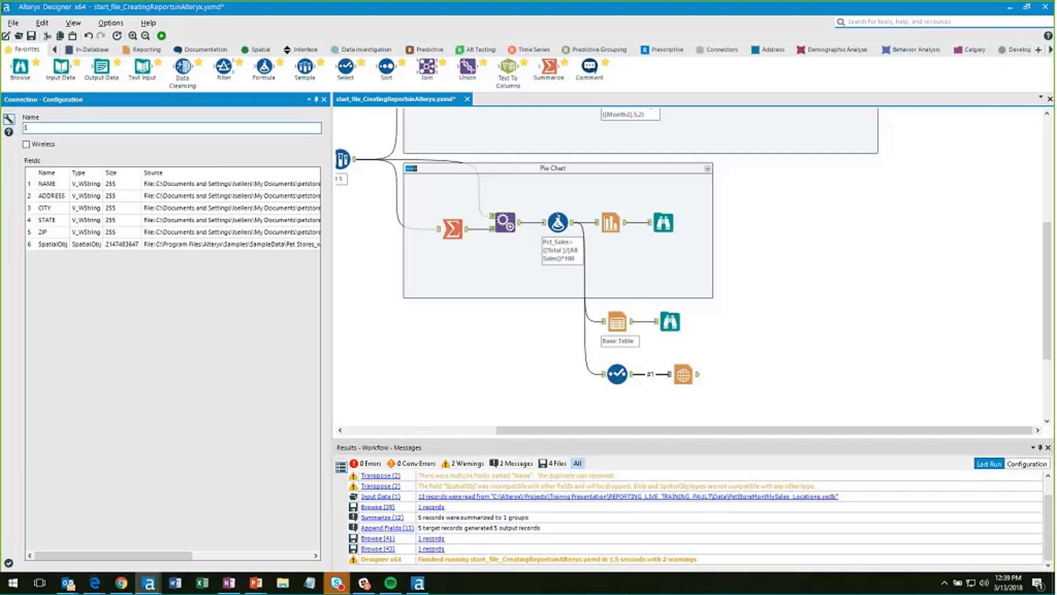
pyautogui.write('tores')
pyautogui.click(834, 346)
# Set the report map's height to 3 inches.
pyautogui.click(683, 374)
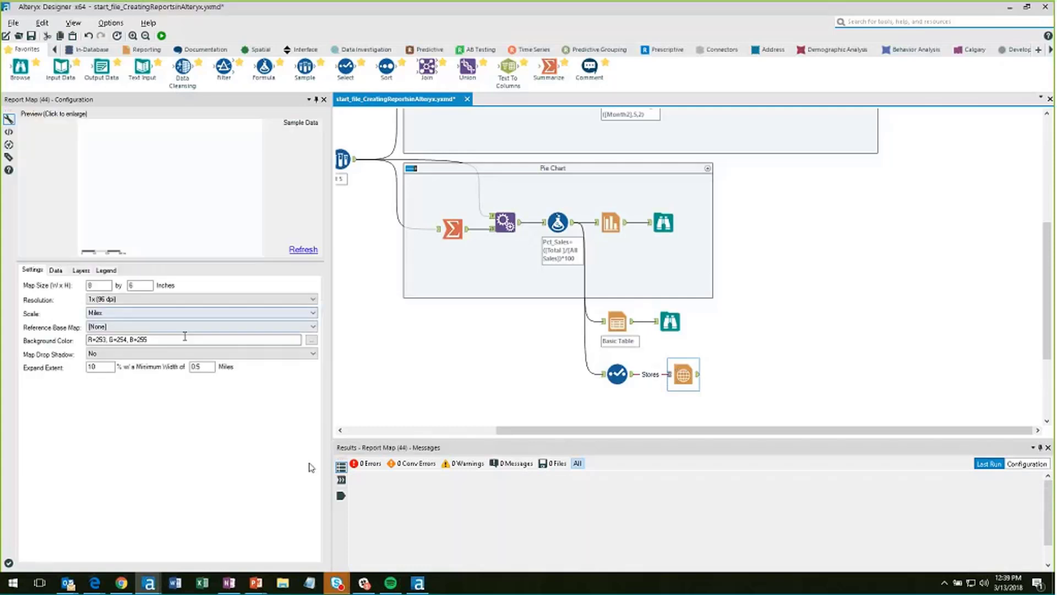
pyautogui.click(77, 311)
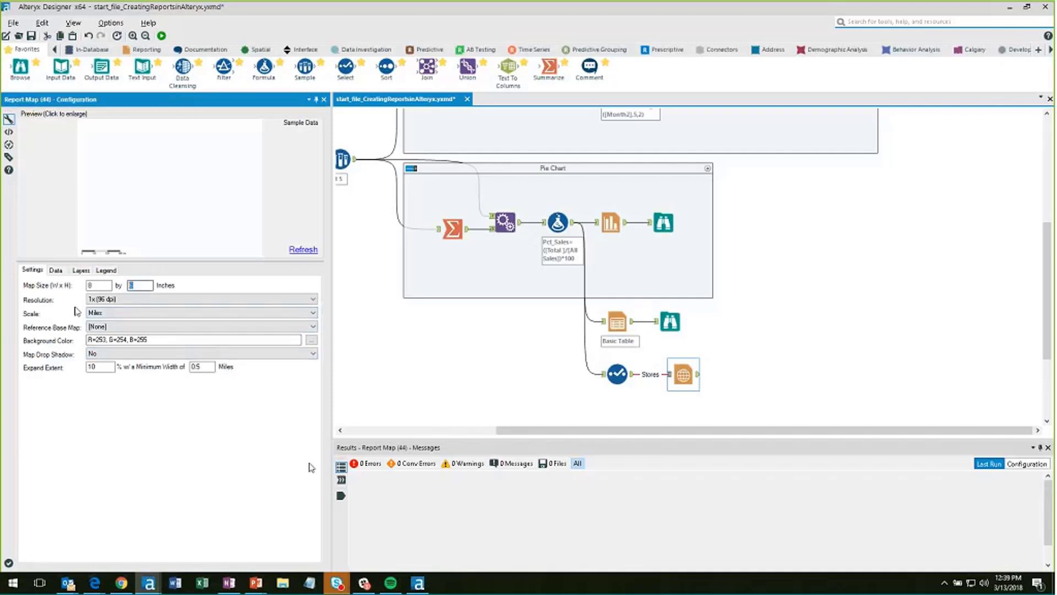
pyautogui.write('3')
pyautogui.press('Tab')
pyautogui.press('Tab')
pyautogui.press('Tab')
pyautogui.press('Tab')
pyautogui.press('Tab')
pyautogui.press('Tab')
pyautogui.press('Tab')
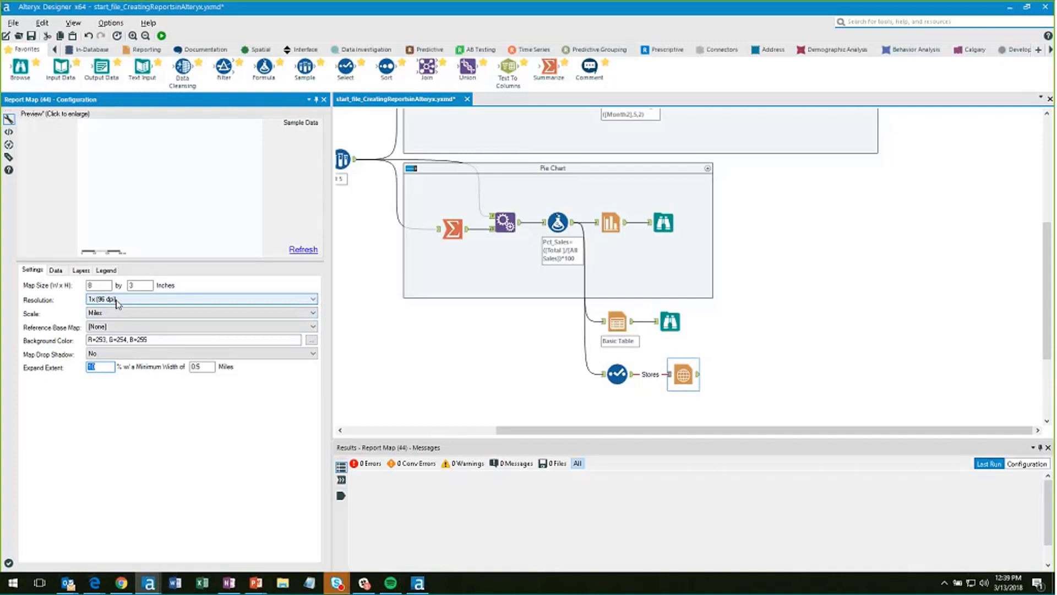
# Set the reference base map to "Carto (Positron) - Most Recent Vintage" and enable the map drop shadow.
pyautogui.click(133, 327)
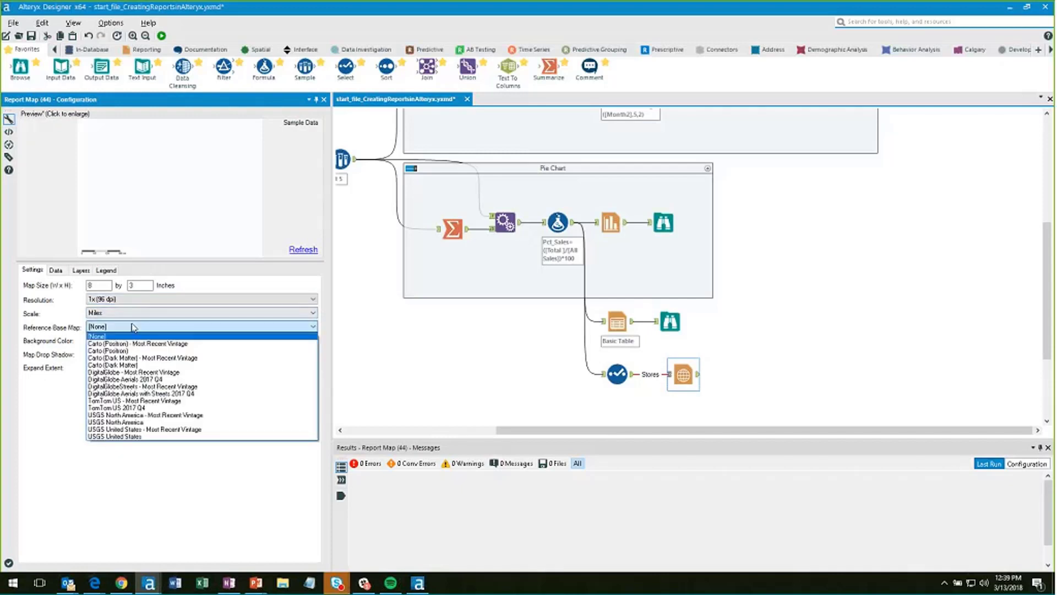
pyautogui.click(158, 344)
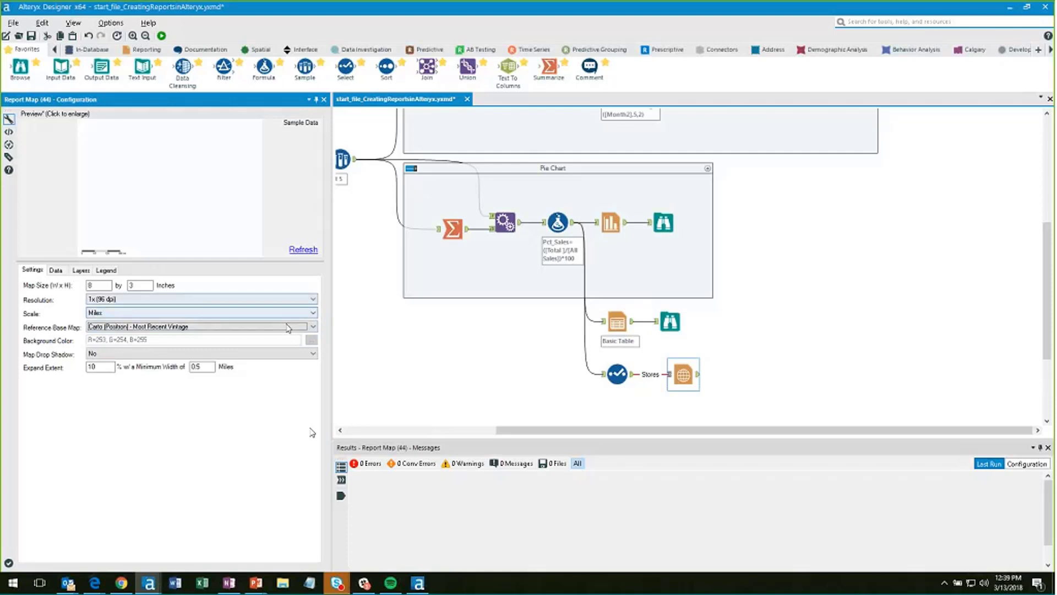
pyautogui.click(265, 357)
pyautogui.click(250, 370)
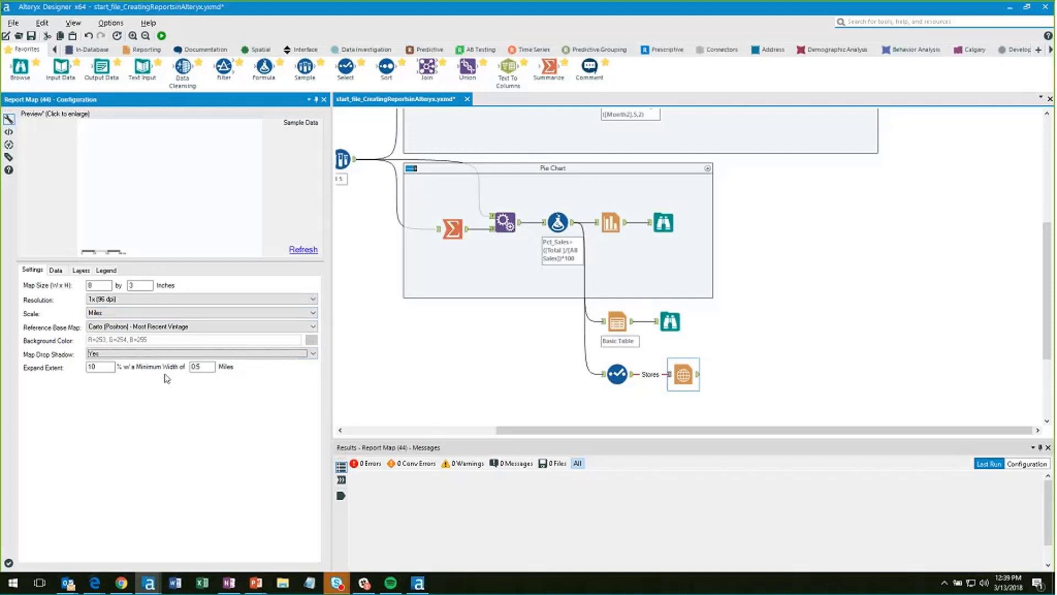
# Set both the thematic field and the label field of the map's Stores connection to NAME.
pyautogui.click(56, 270)
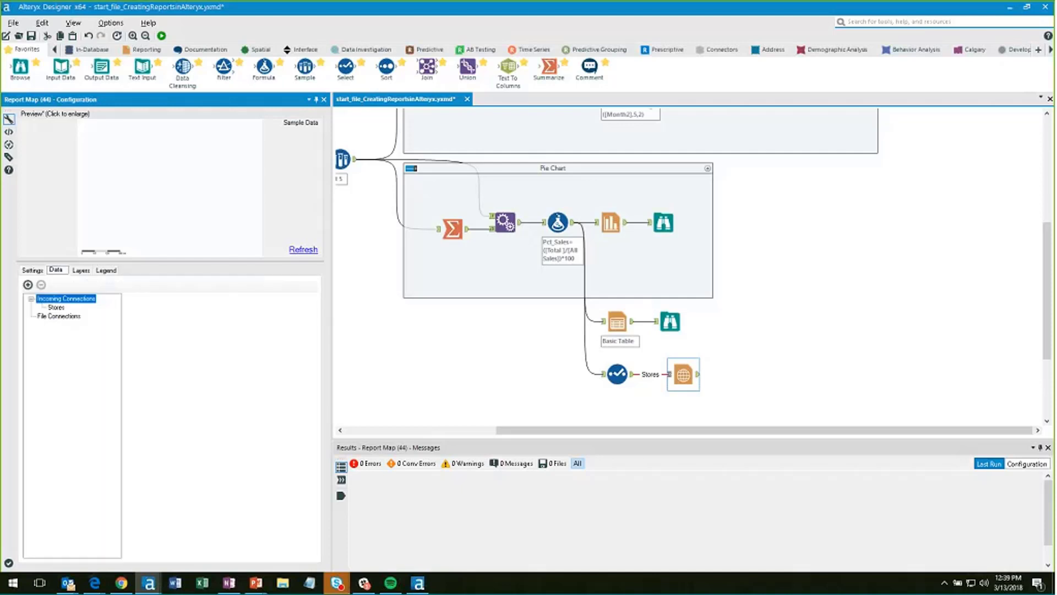
pyautogui.click(841, 382)
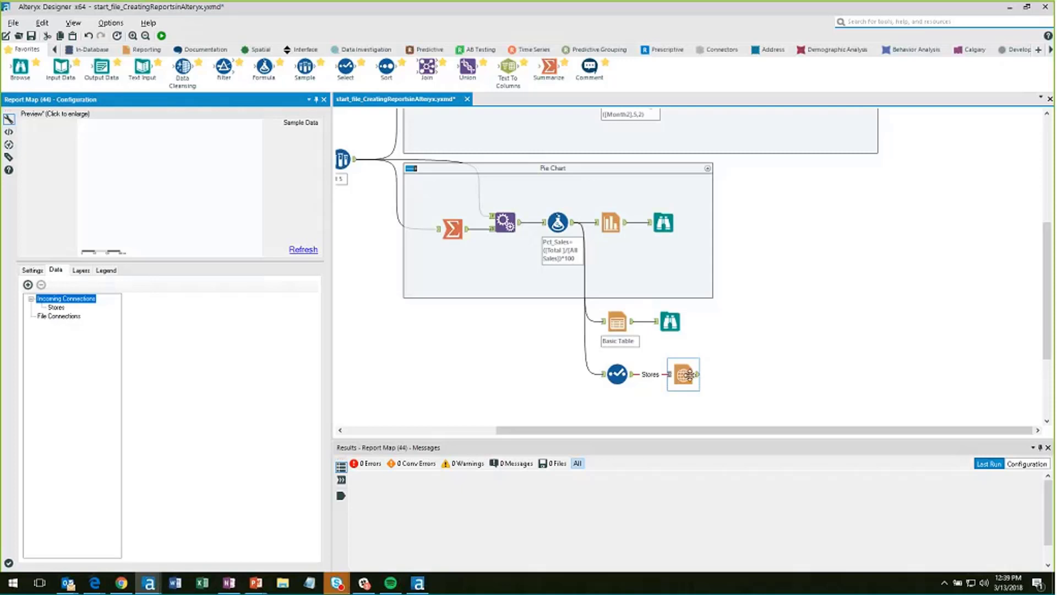
pyautogui.click(56, 306)
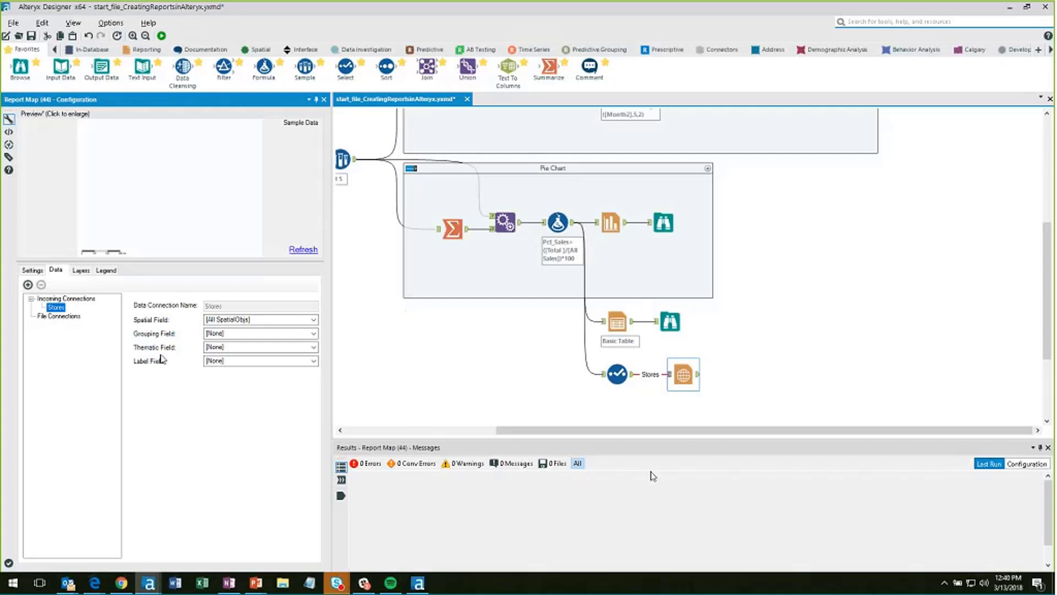
pyautogui.click(223, 347)
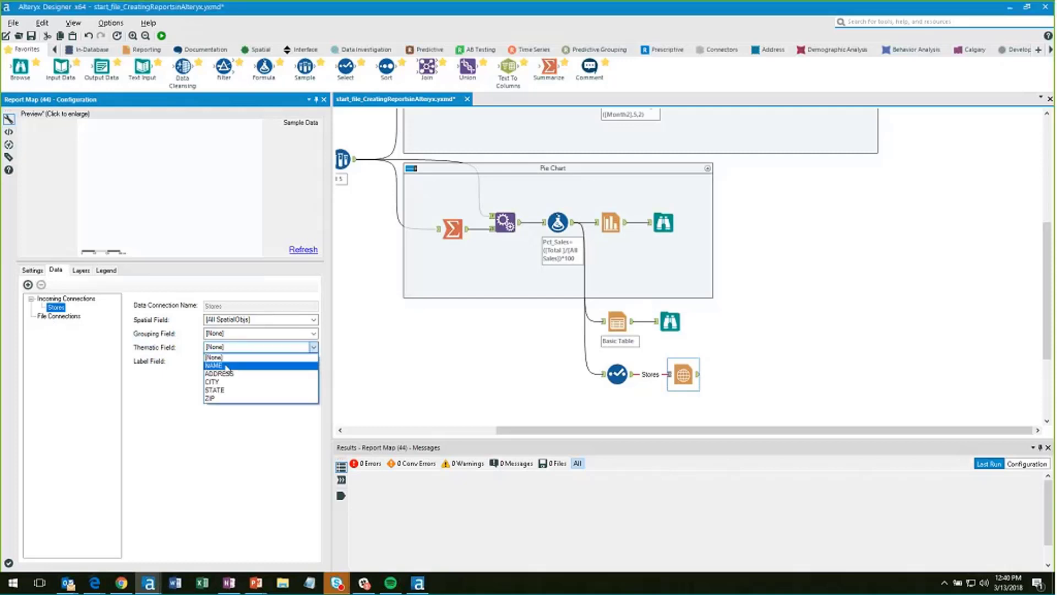
pyautogui.click(226, 366)
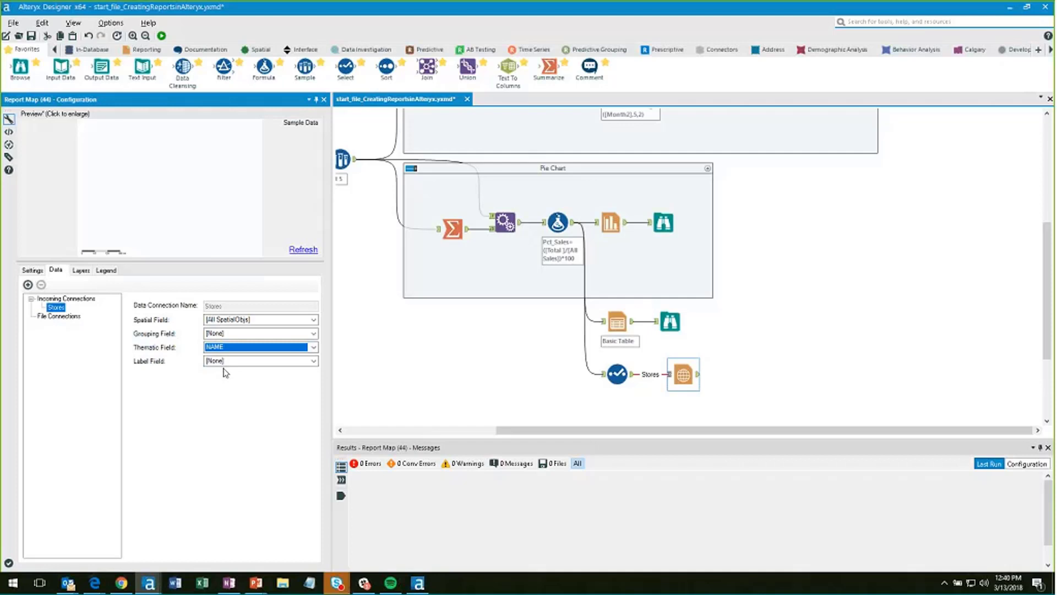
pyautogui.click(226, 362)
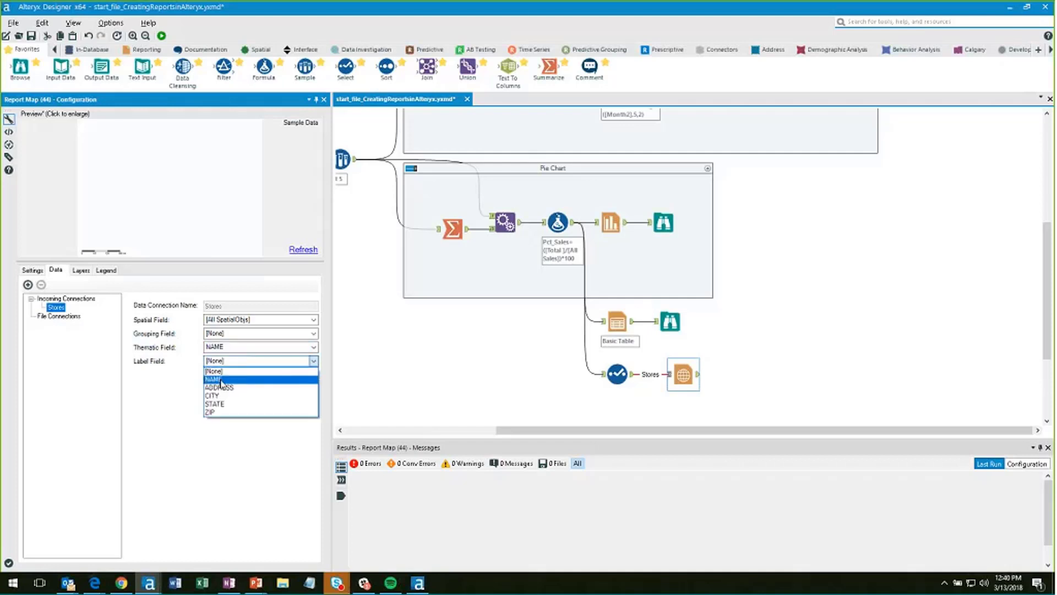
pyautogui.click(222, 379)
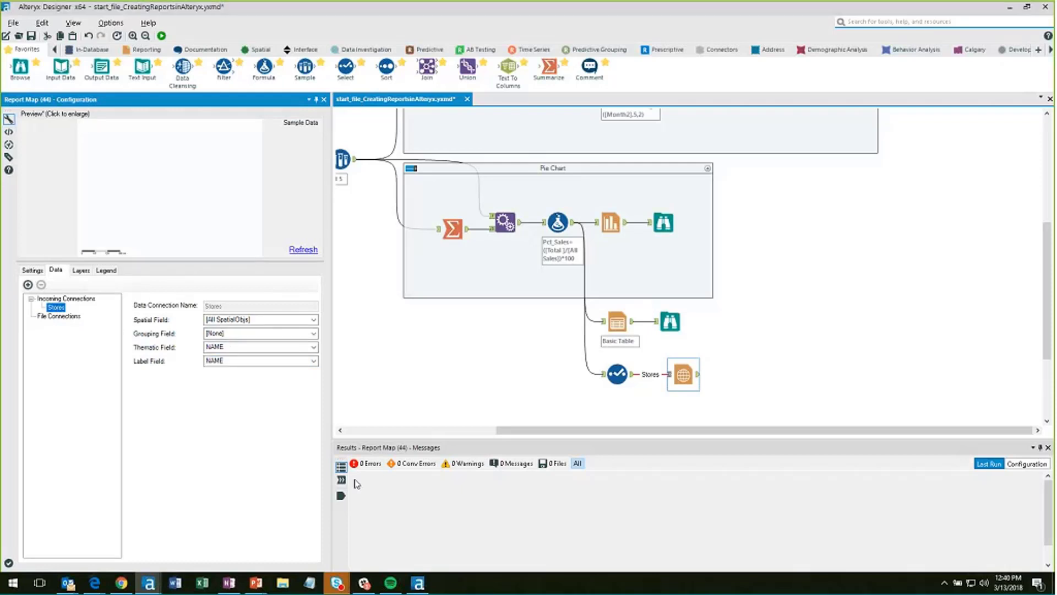
# Add a points layer to the report map using the Stores connection.
pyautogui.click(80, 270)
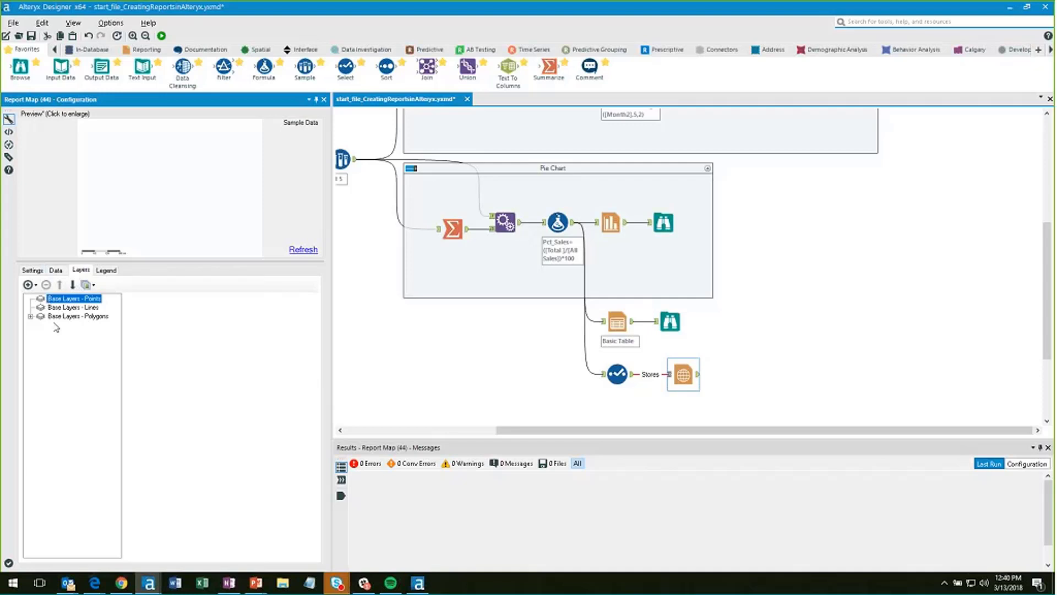
pyautogui.click(28, 285)
pyautogui.moveTo(91, 302)
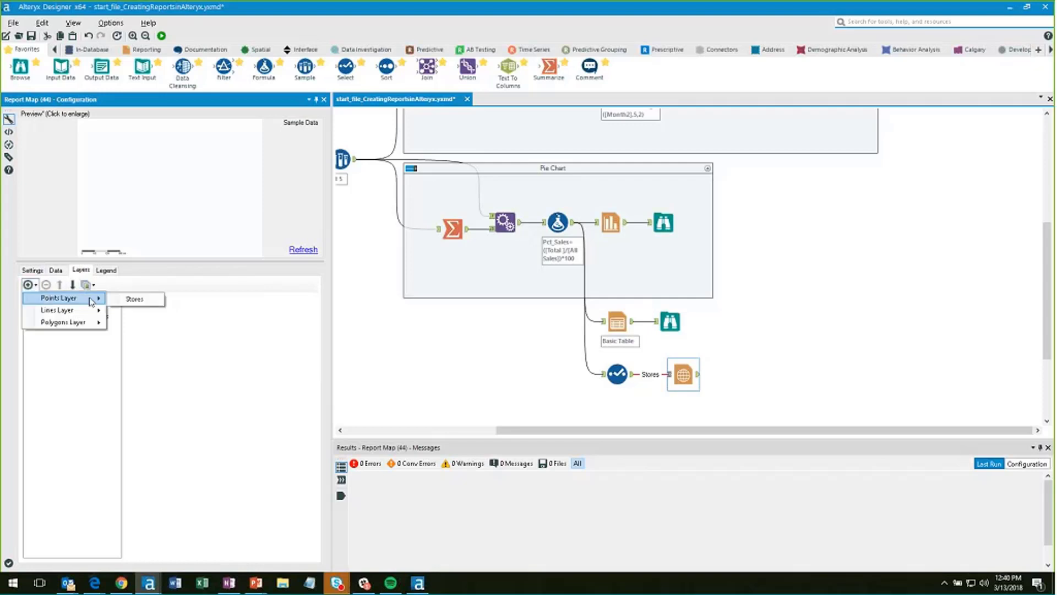
pyautogui.click(137, 299)
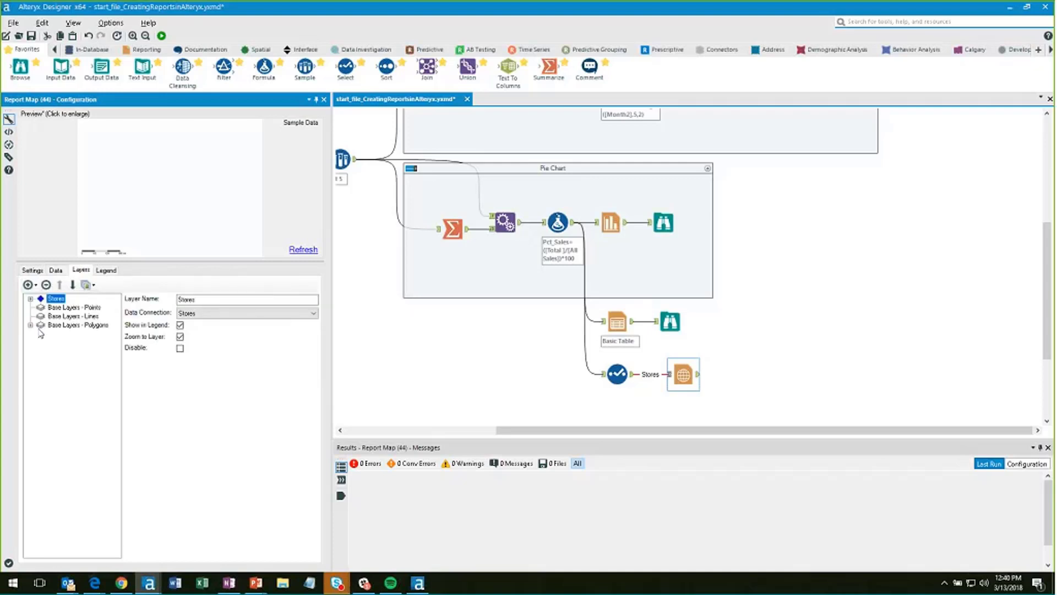
# Set the Stores layer's point style to Circle and enable a black outline color.
pyautogui.click(31, 298)
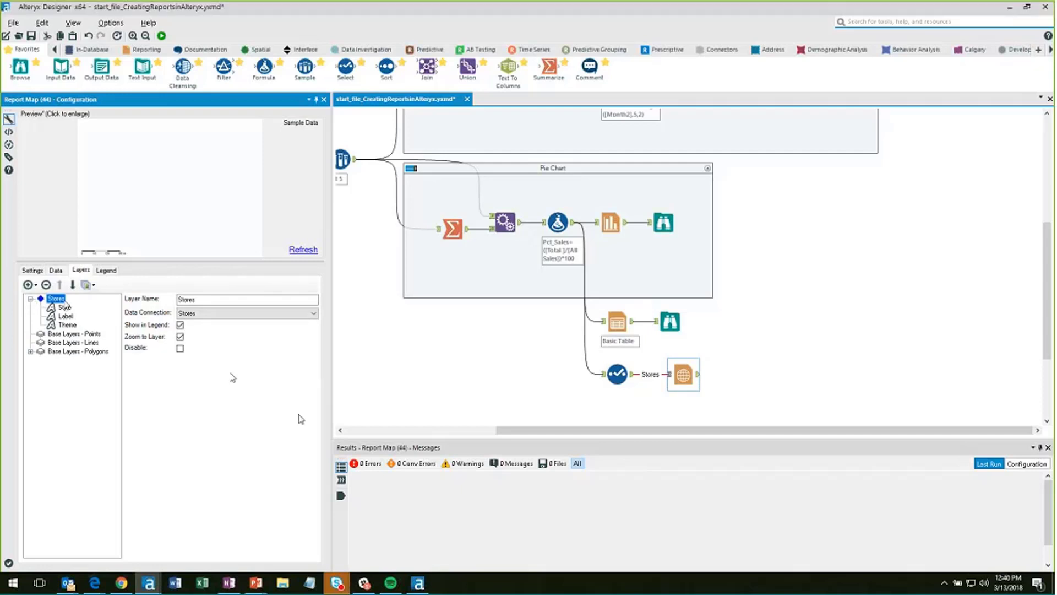
pyautogui.click(65, 307)
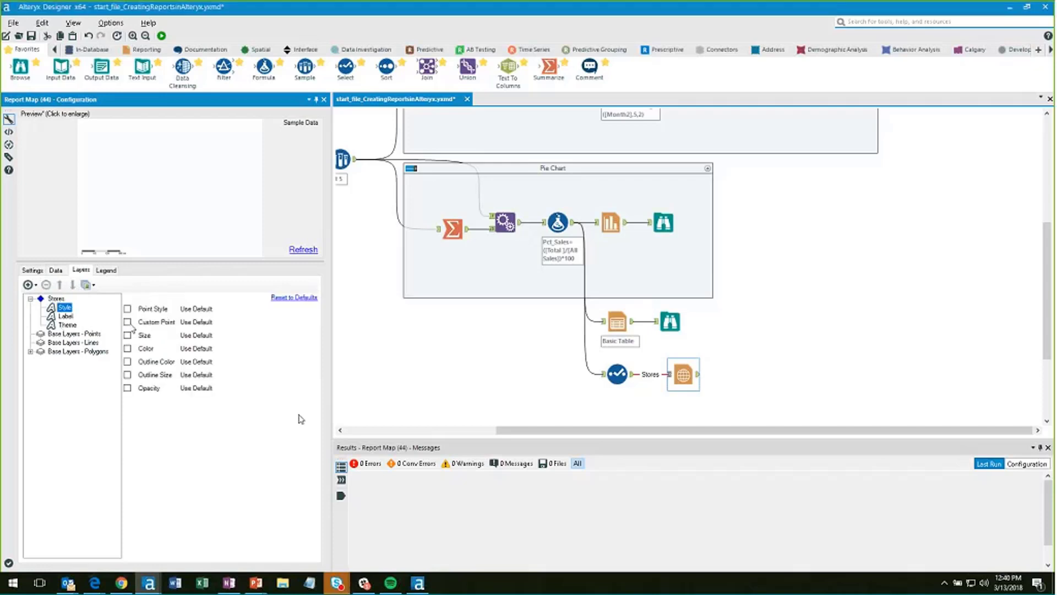
pyautogui.click(128, 309)
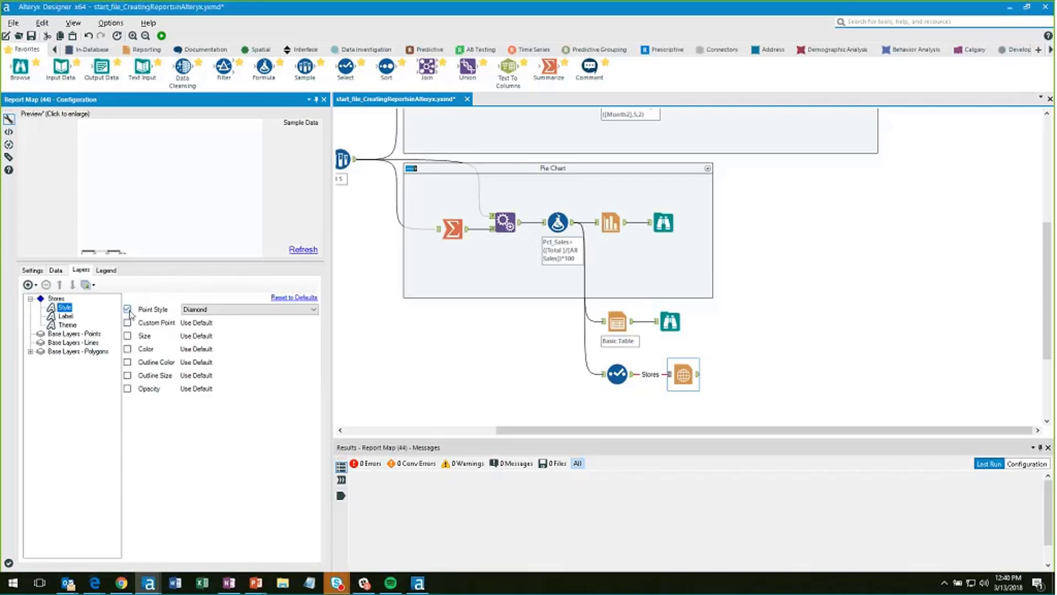
pyautogui.click(313, 309)
pyautogui.click(193, 319)
pyautogui.click(130, 361)
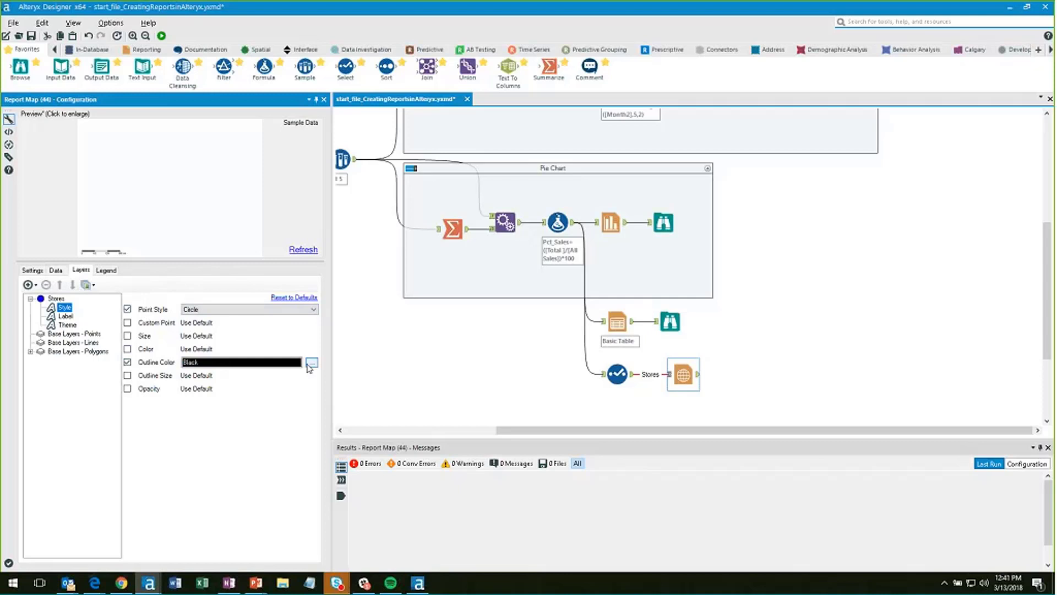
# Set the Stores layer theme's tile method to Unique Value and its color method to Map.
pyautogui.click(67, 316)
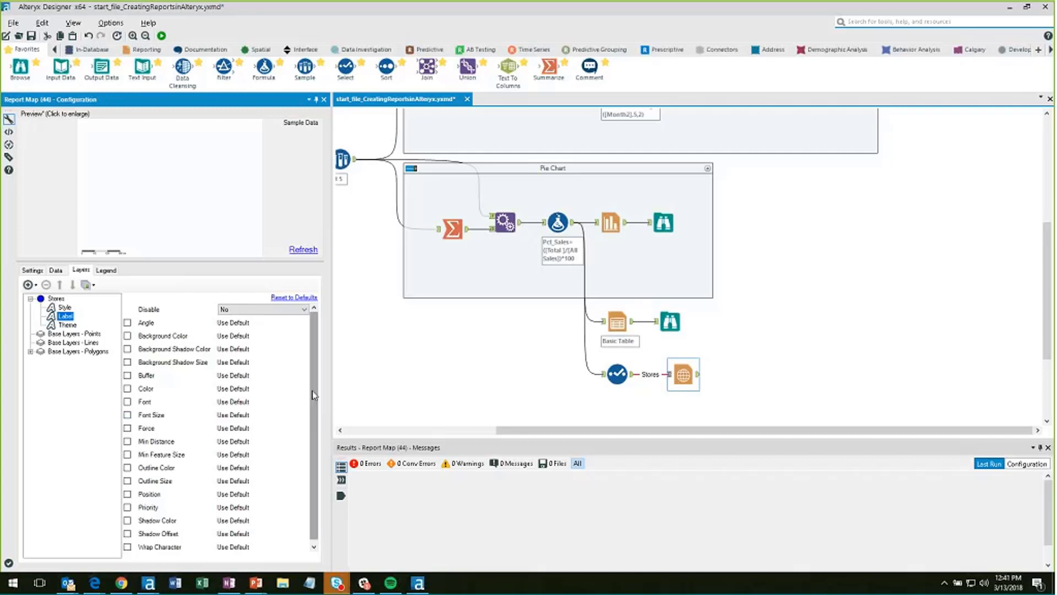
pyautogui.scroll(-1, 312, 391)
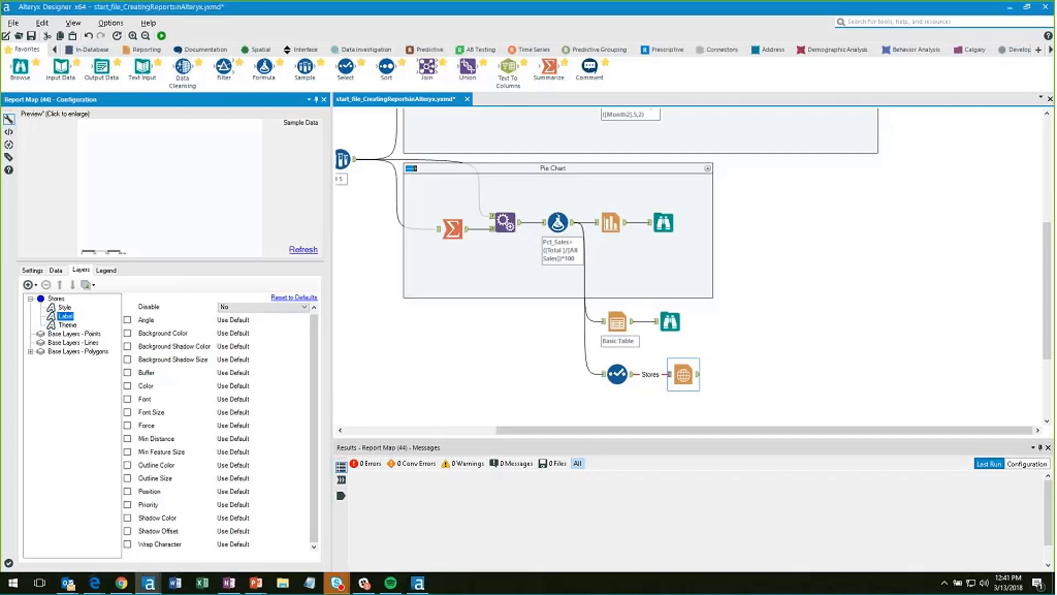
pyautogui.click(61, 329)
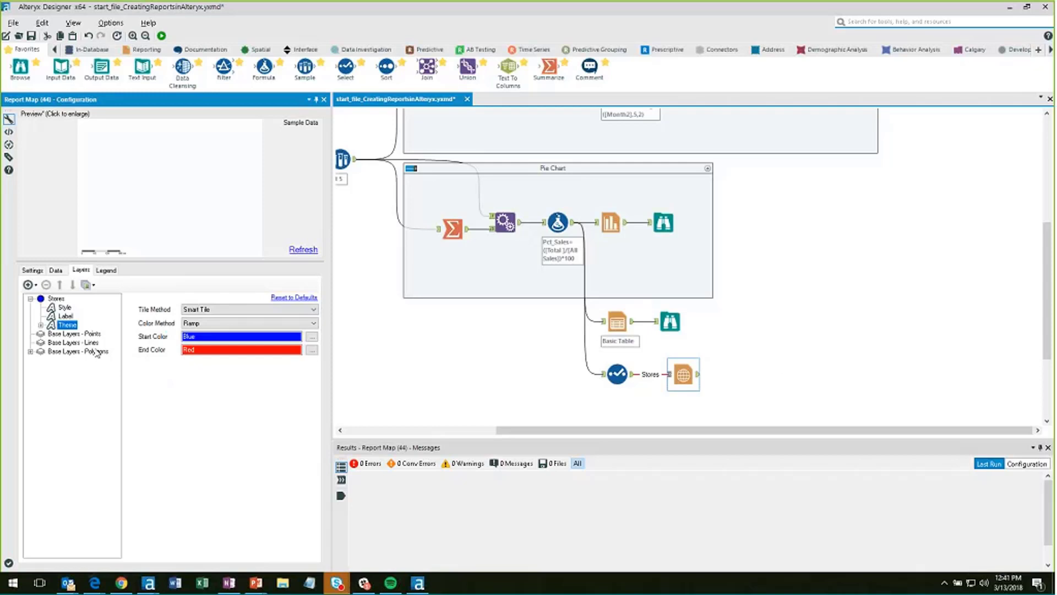
pyautogui.click(40, 324)
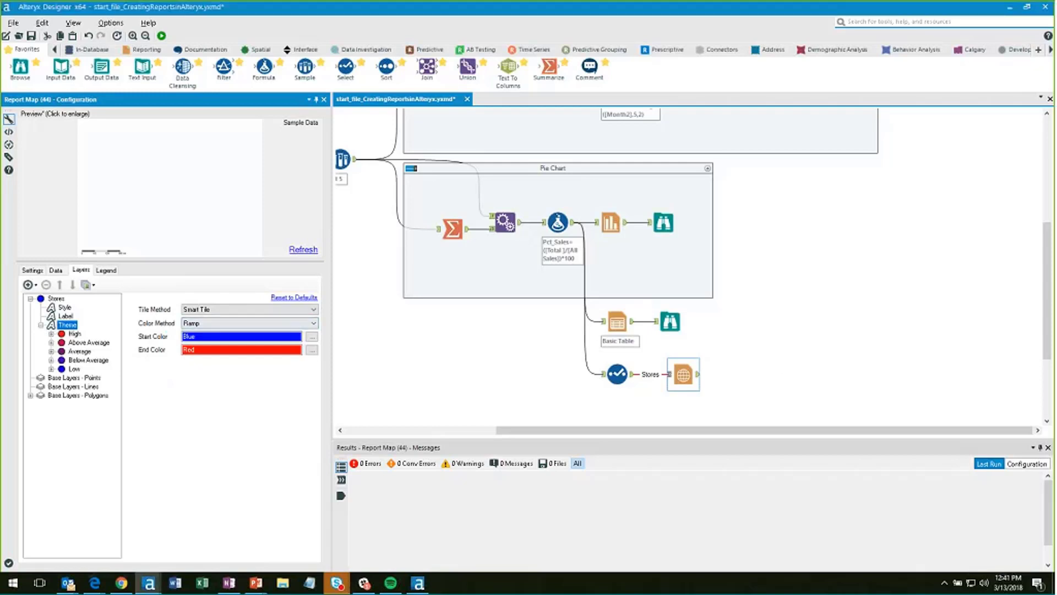
pyautogui.click(246, 310)
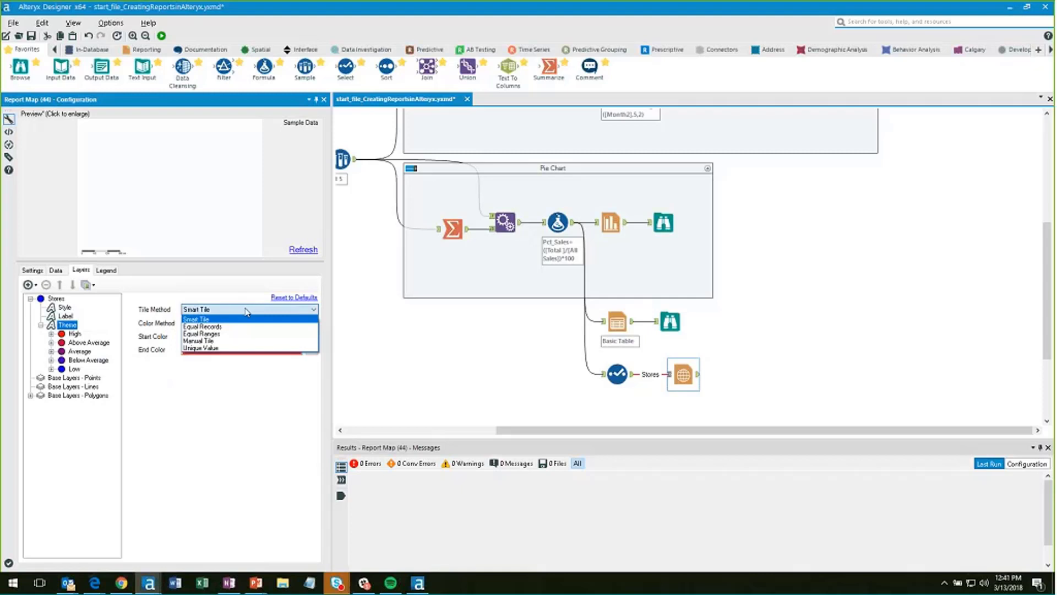
pyautogui.click(223, 348)
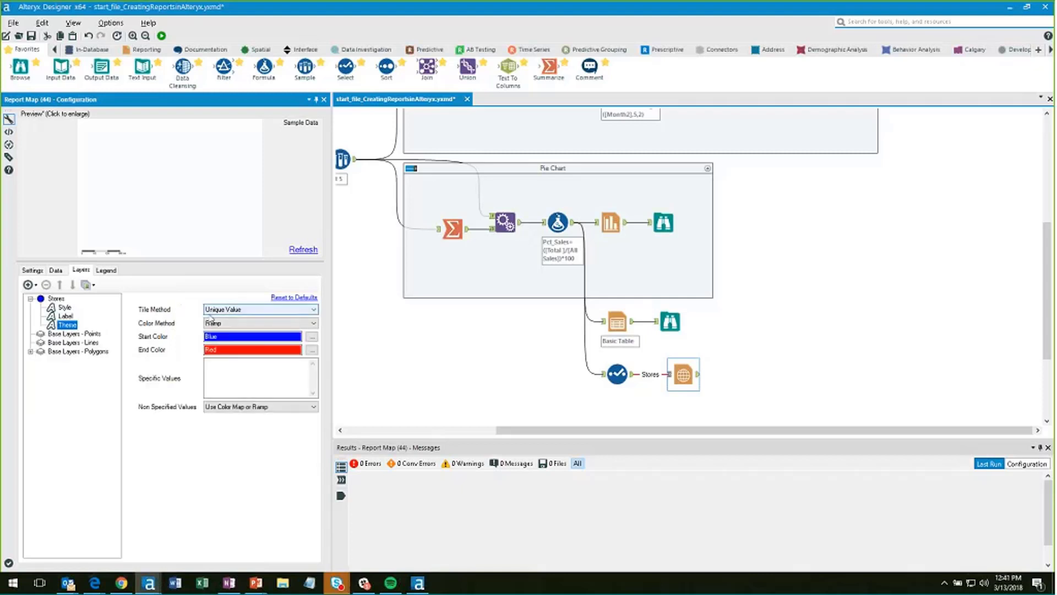
pyautogui.click(260, 324)
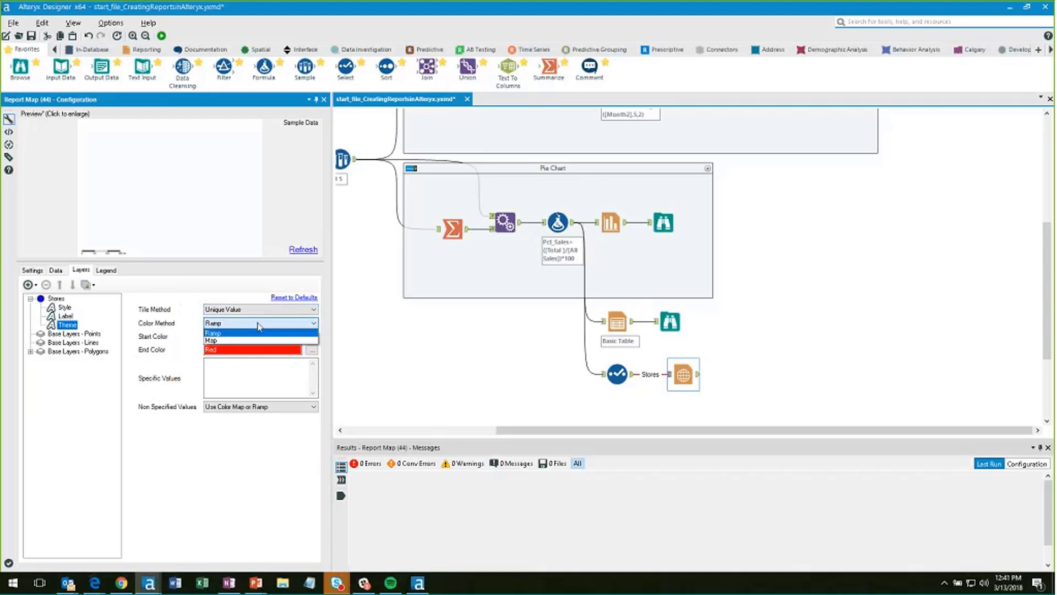
pyautogui.click(251, 340)
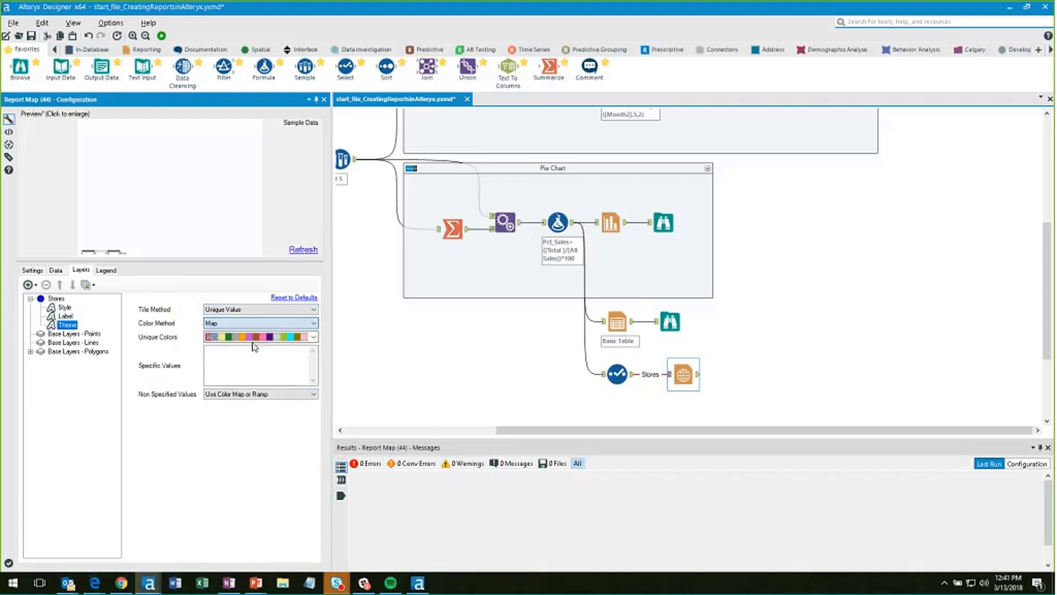
# Examine the color method options and the unique color palettes available for the Stores layer theme.
pyautogui.click(207, 323)
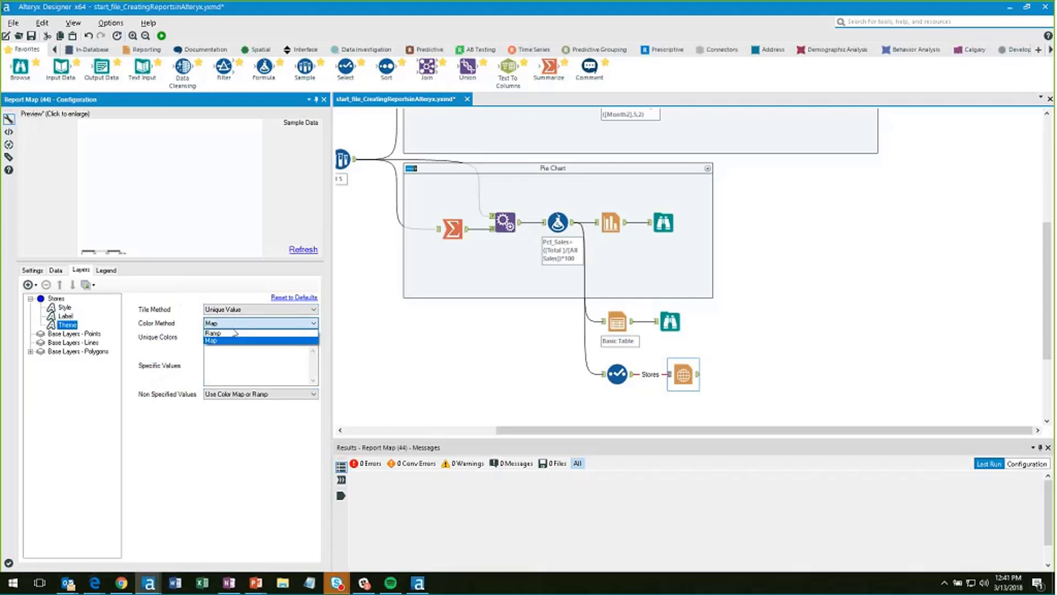
pyautogui.click(236, 341)
pyautogui.click(264, 336)
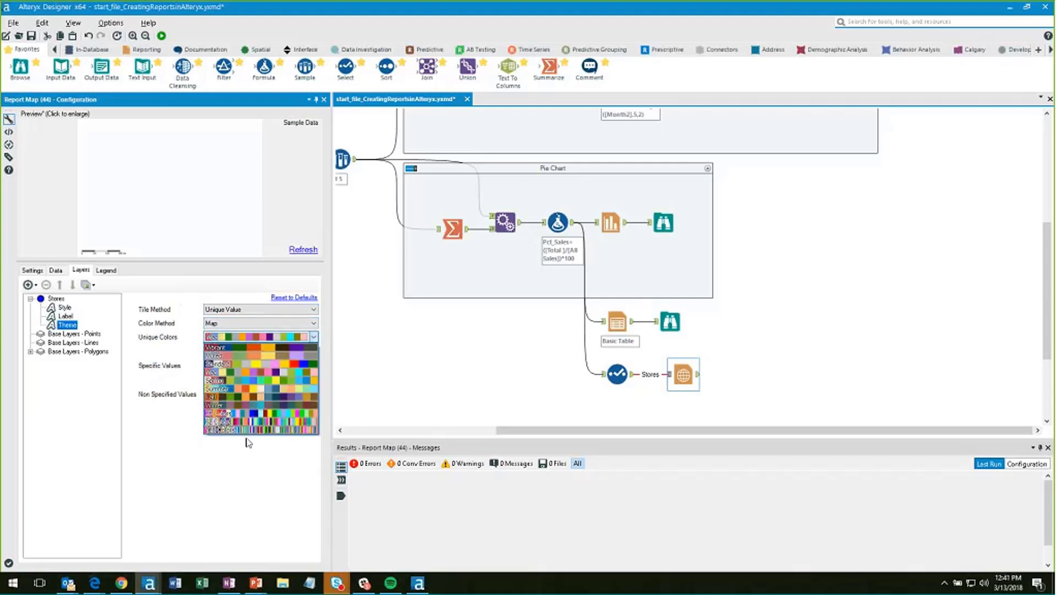
pyautogui.click(244, 370)
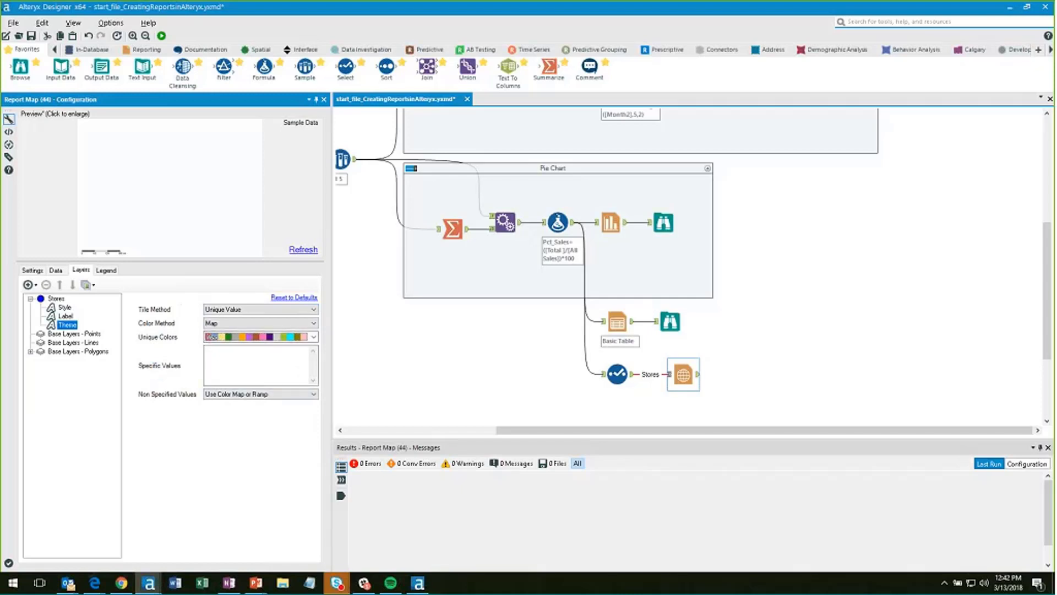
# Run the workflow and set the report map's legend position to Separate Field.
pyautogui.hotkey('ctrl', 'r')
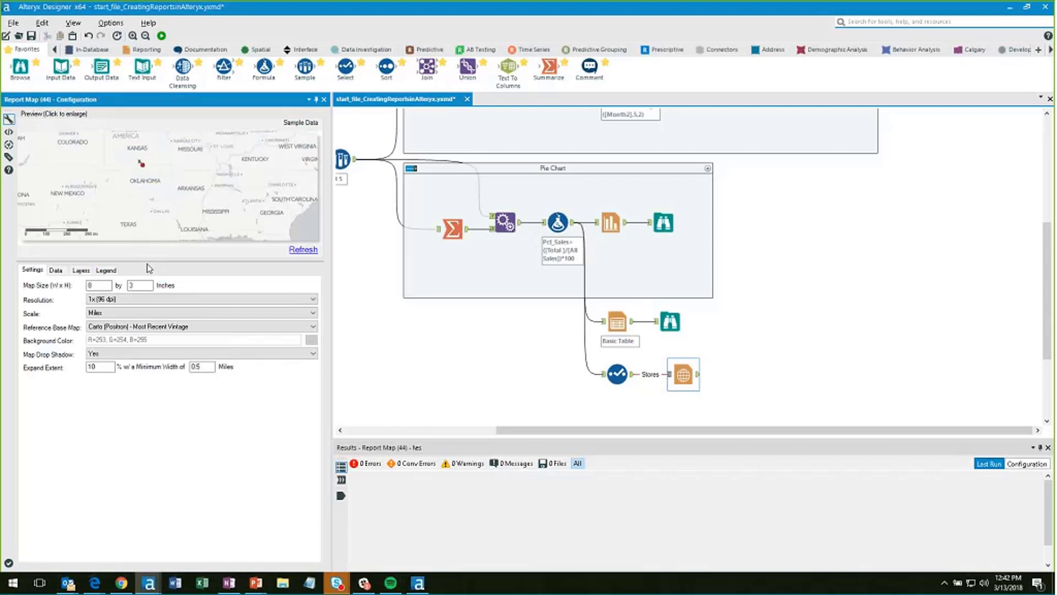
pyautogui.click(106, 270)
pyautogui.click(138, 294)
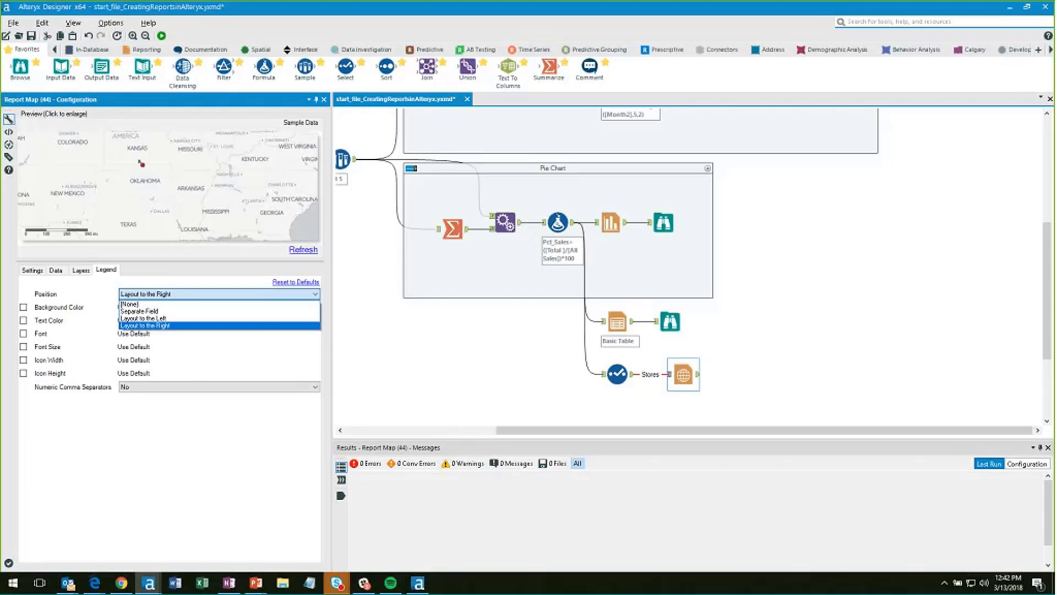
pyautogui.click(139, 311)
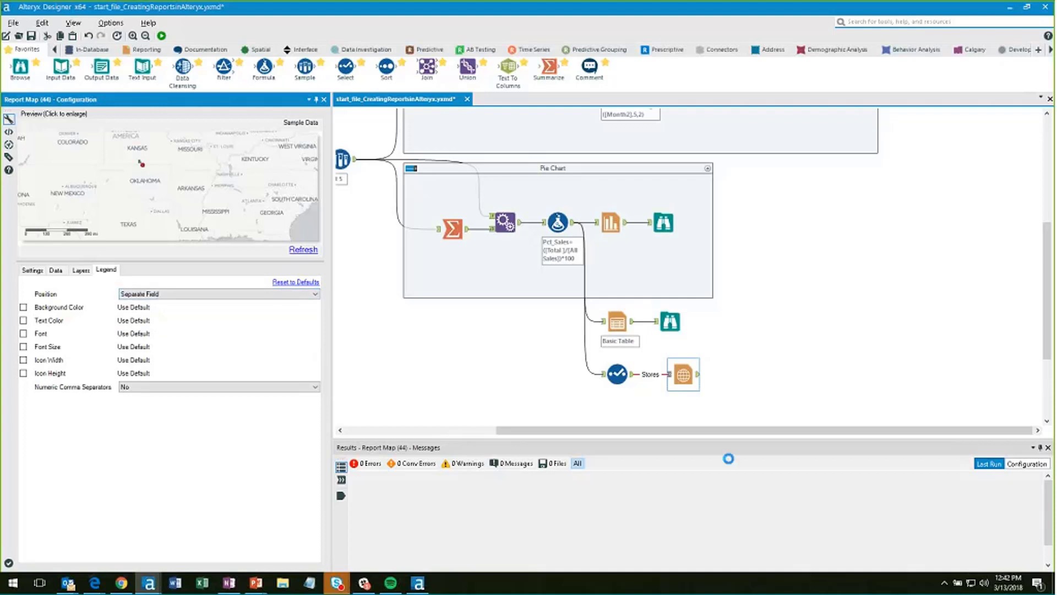
# Add a Browse tool after the Report Map tool and run the workflow.
pyautogui.rightClick(683, 374)
pyautogui.click(731, 520)
pyautogui.hotkey('ctrl', 'r')
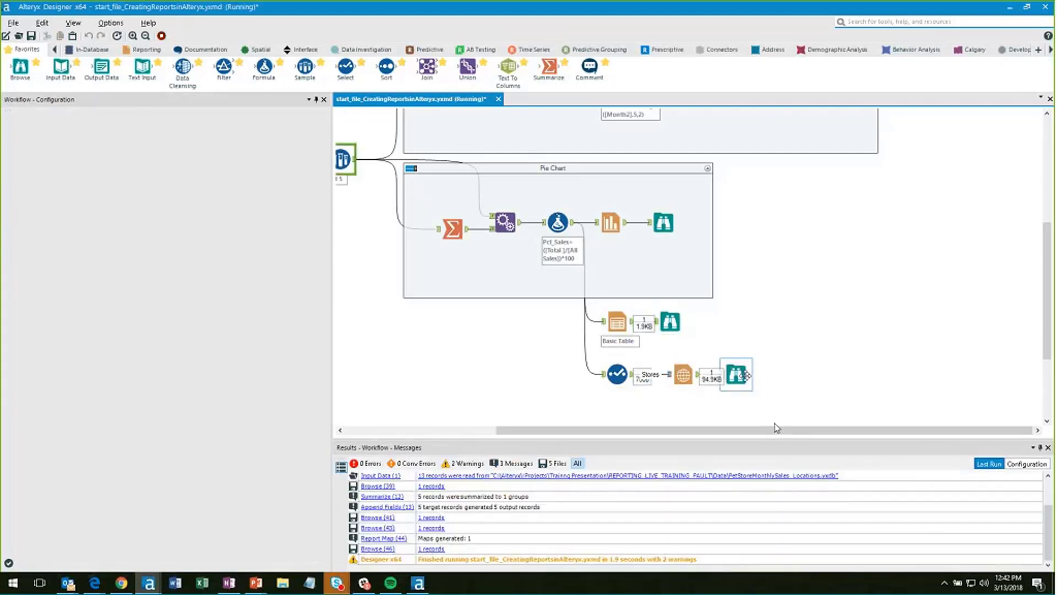
# Review the Map and Legend fields in the report map's Browse output, and the monthly sales line chart in its Browse output.
pyautogui.click(740, 375)
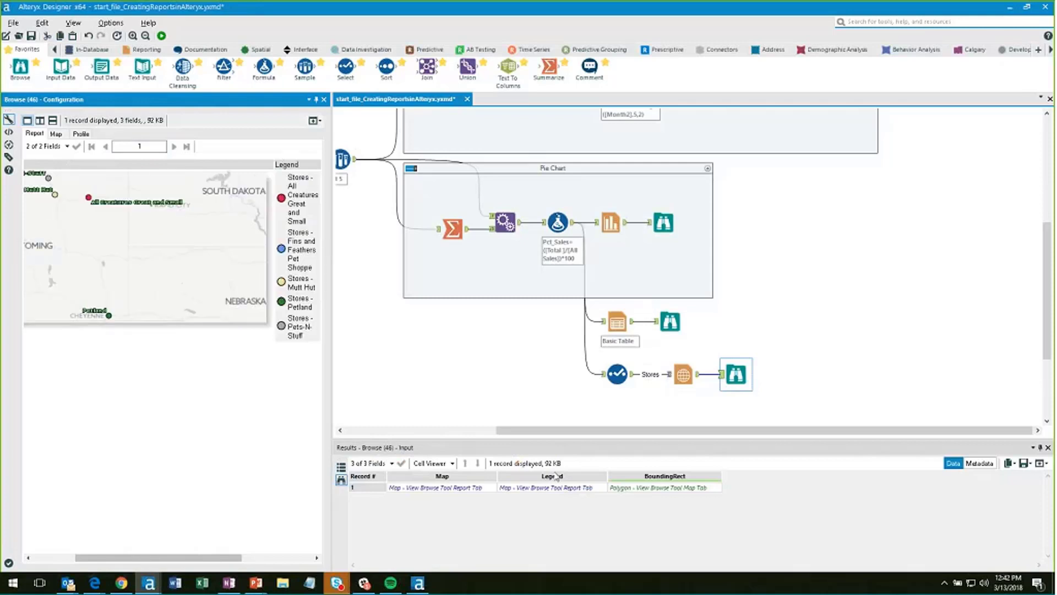
pyautogui.click(533, 491)
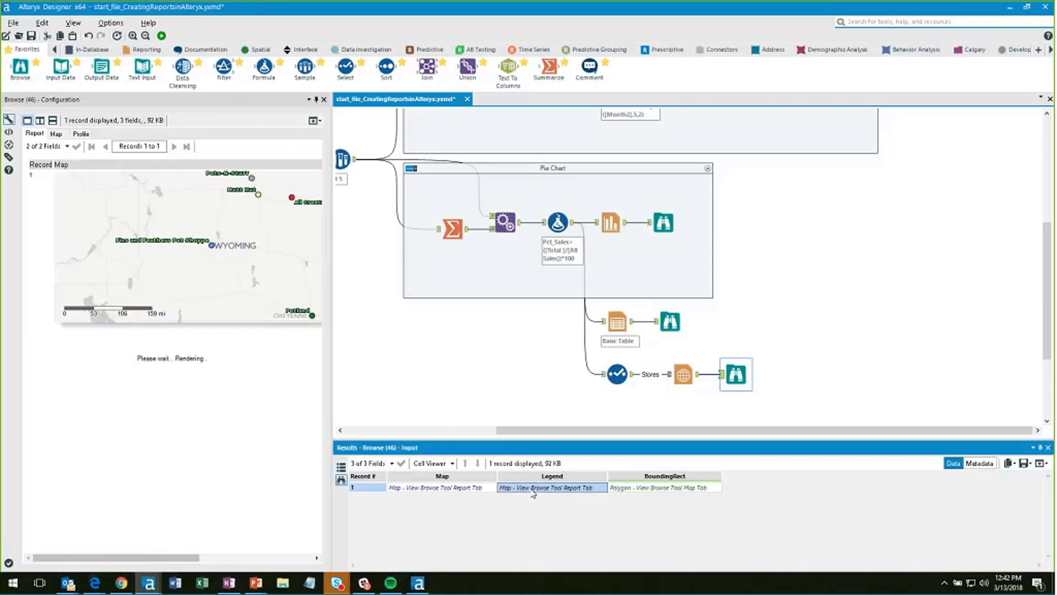
pyautogui.click(441, 490)
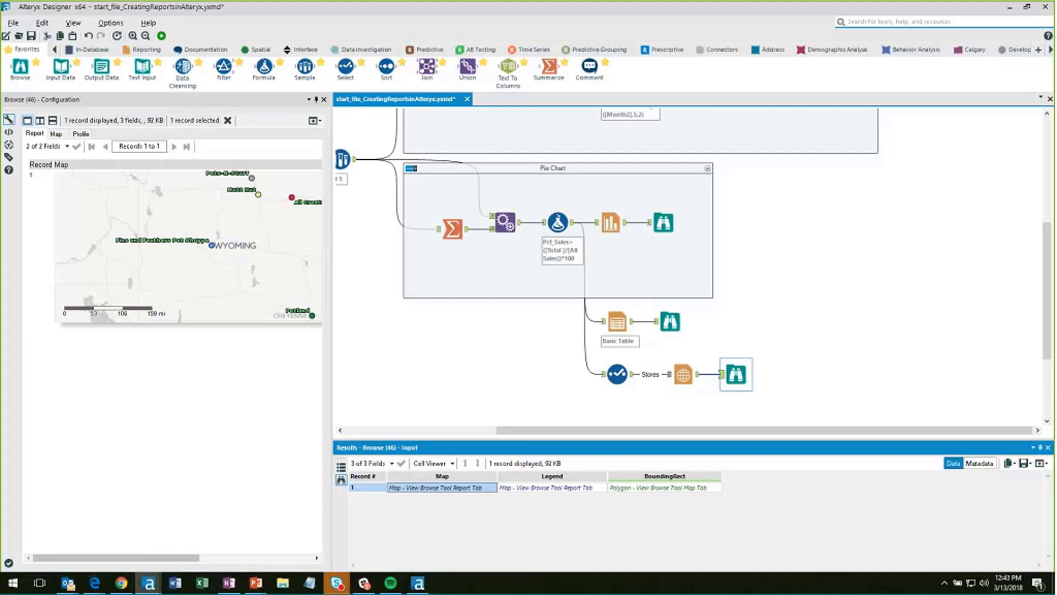
pyautogui.click(930, 263)
pyautogui.scroll(2, 931, 263)
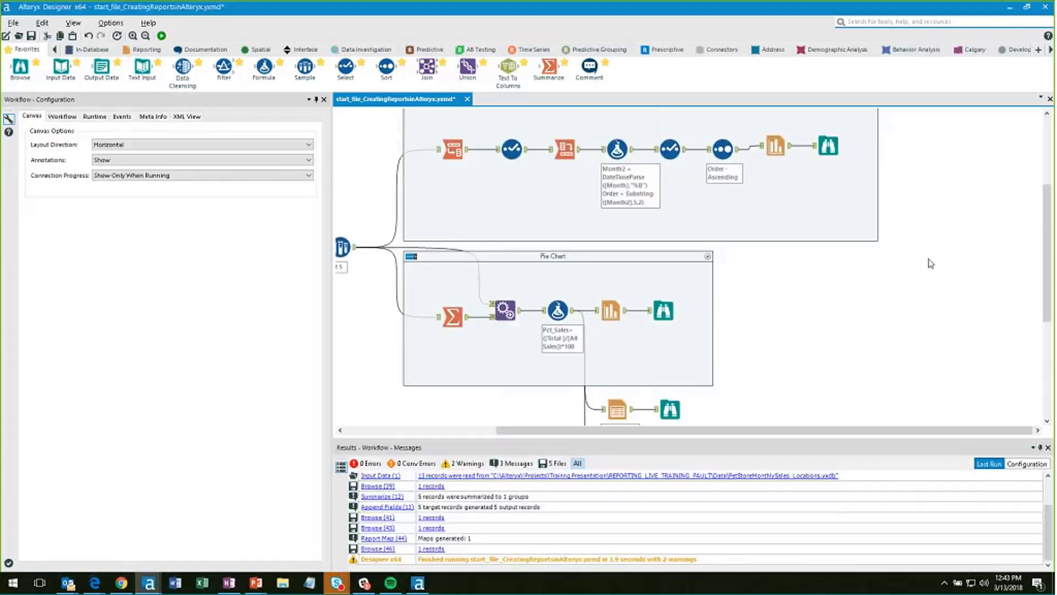
pyautogui.click(828, 145)
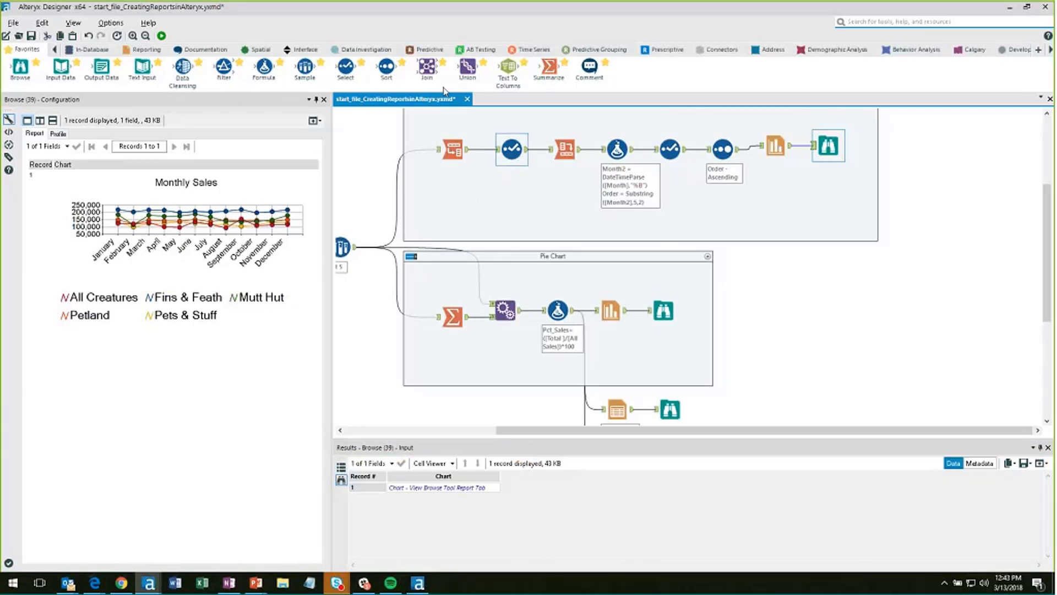
# Add a Join tool, connecting the line chart to its left input and the pie chart to its right input.
pyautogui.moveTo(428, 69); pyautogui.dragTo(953, 251)
pyautogui.moveTo(626, 310); pyautogui.dragTo(947, 264)
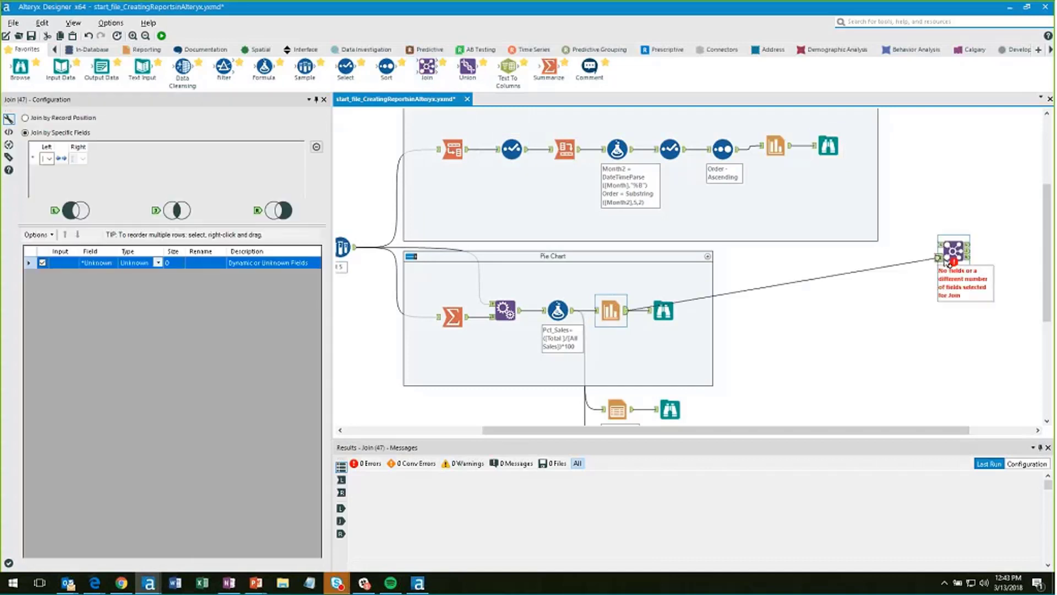
pyautogui.moveTo(793, 146); pyautogui.dragTo(938, 244)
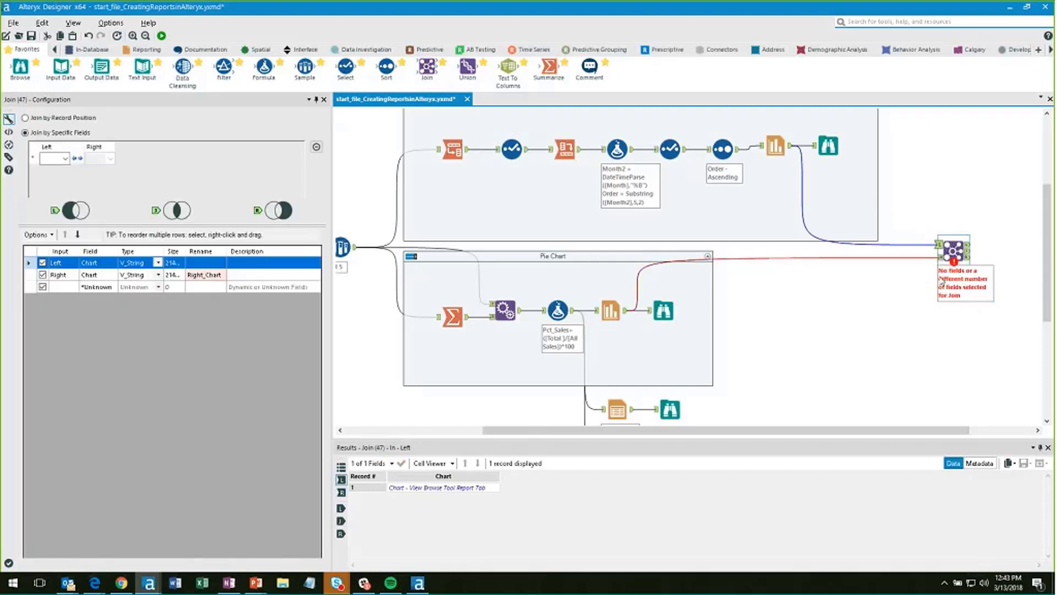
# Set the Join tool to join by record position, run the workflow and inspect the joined output.
pyautogui.click(62, 118)
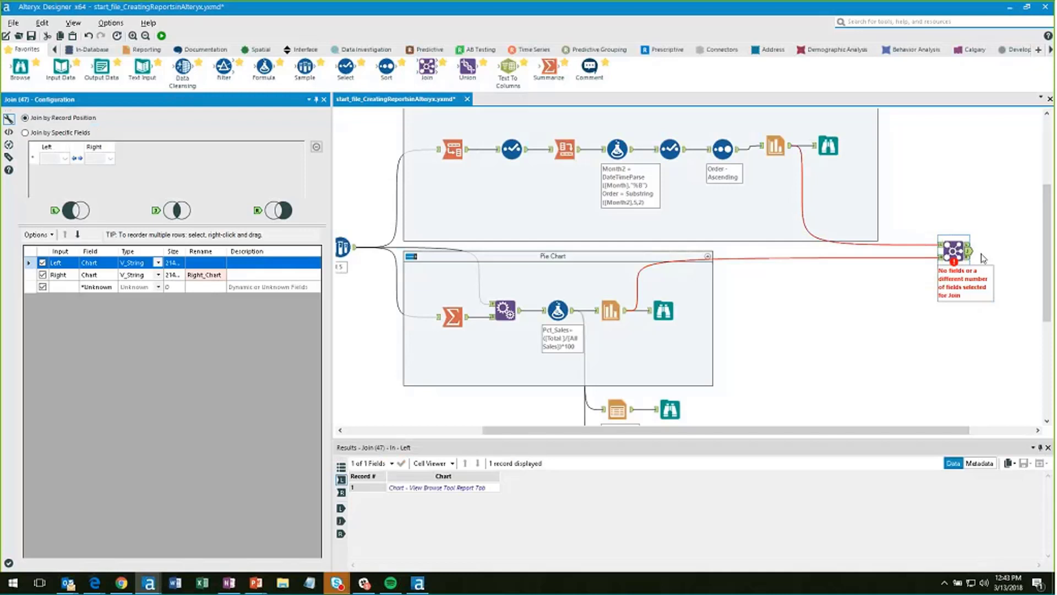
pyautogui.hotkey('ctrl', 'r')
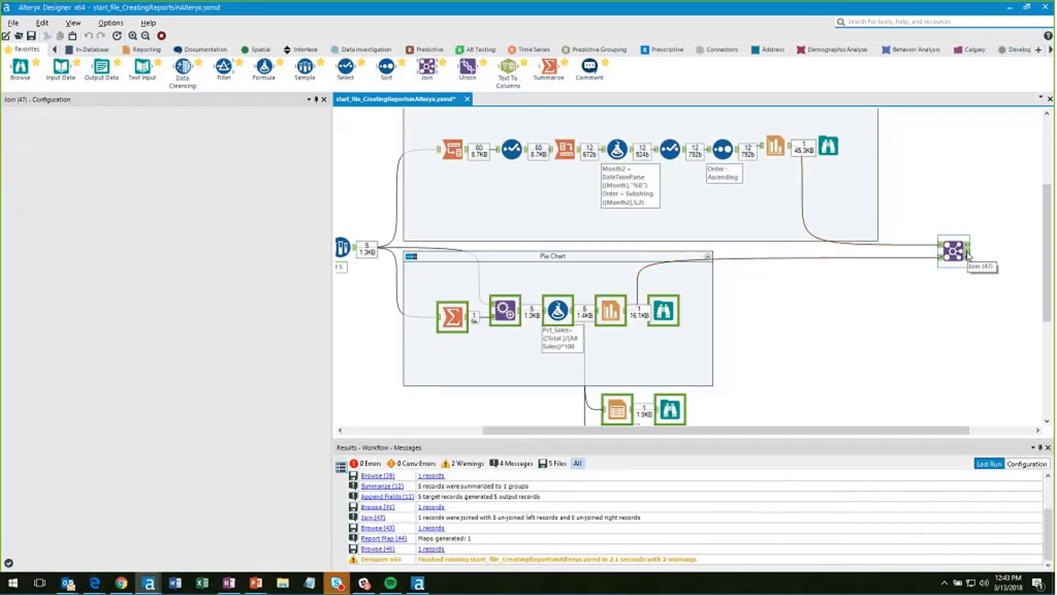
pyautogui.click(968, 254)
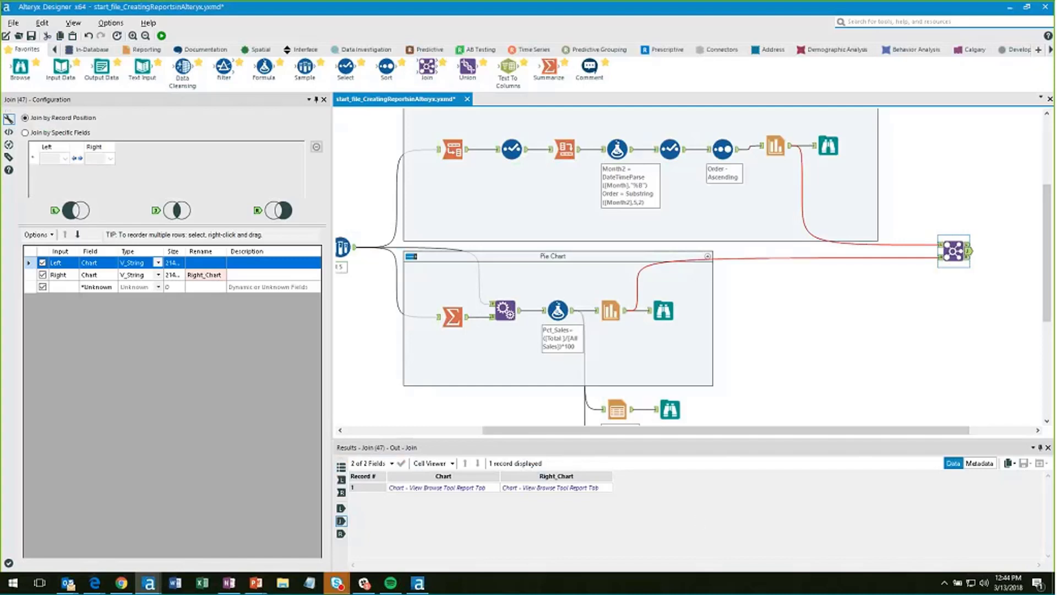
# Add a Layout tool to the Join tool's joined output, keeping the layout orientation Horizontal.
pyautogui.click(142, 49)
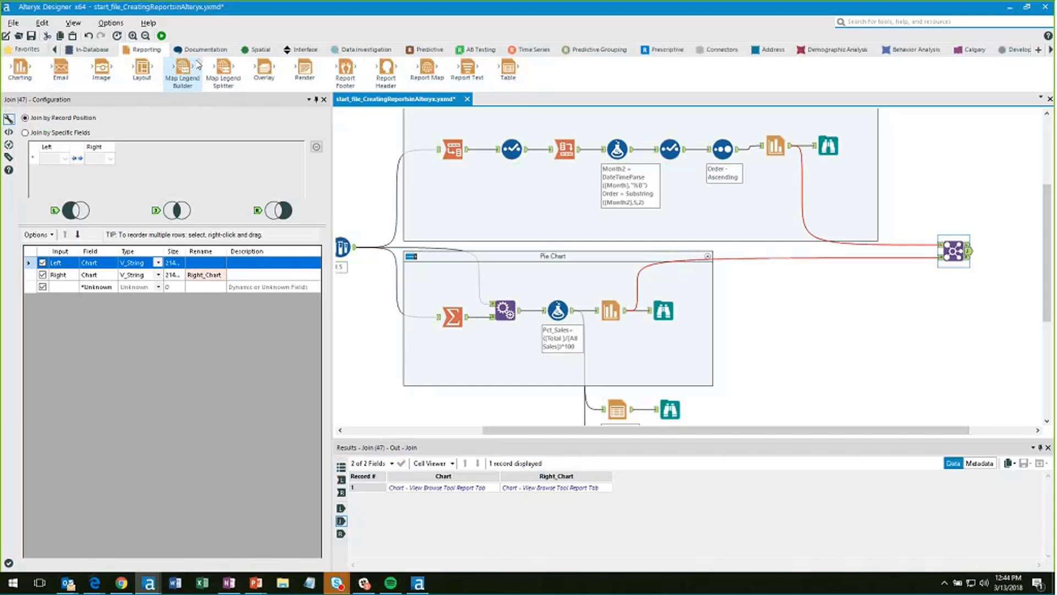
pyautogui.moveTo(142, 69); pyautogui.dragTo(1009, 254)
pyautogui.moveTo(818, 430); pyautogui.dragTo(924, 438)
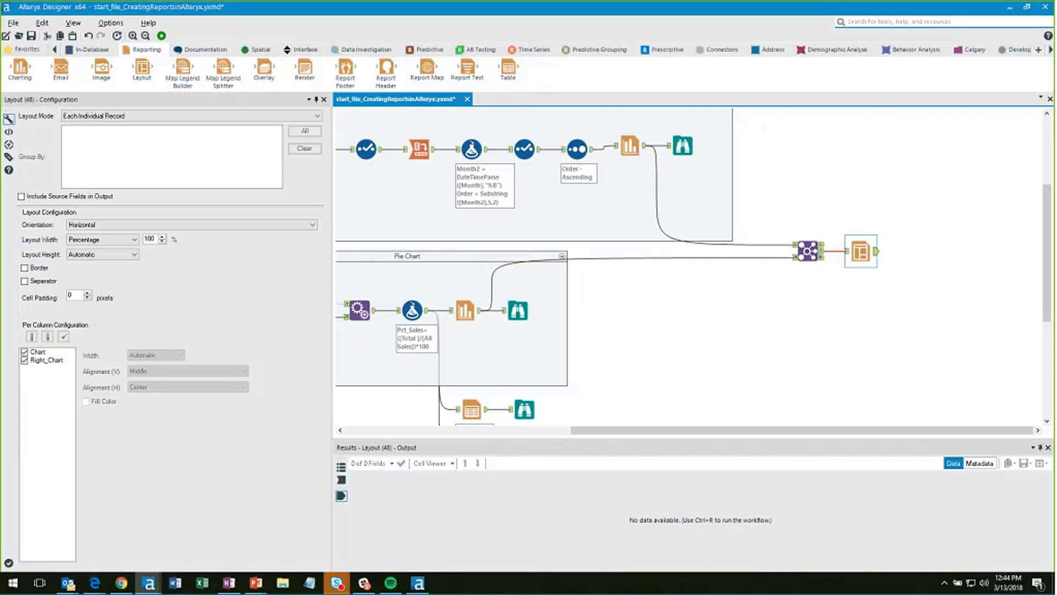
pyautogui.click(259, 225)
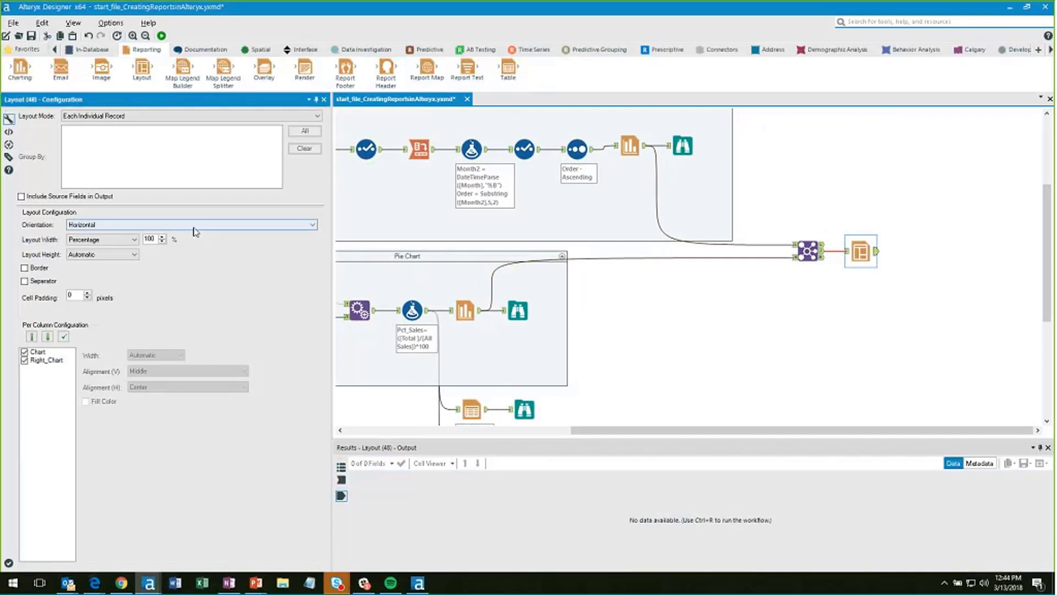
pyautogui.click(160, 234)
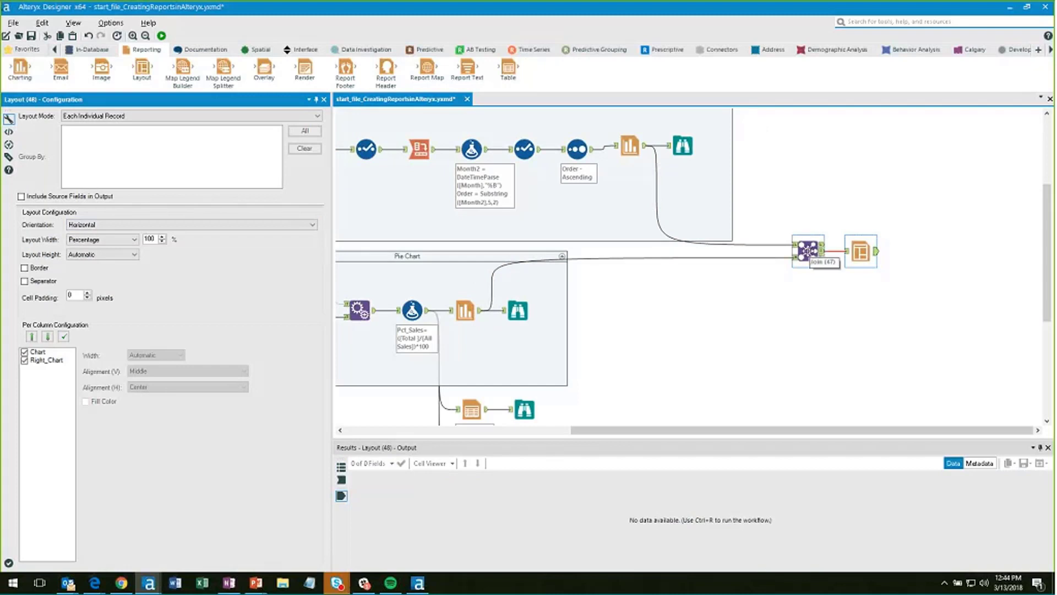
# Rename the Join tool's left Chart field to Line Chart and its right Chart field to Pie Chart.
pyautogui.click(807, 250)
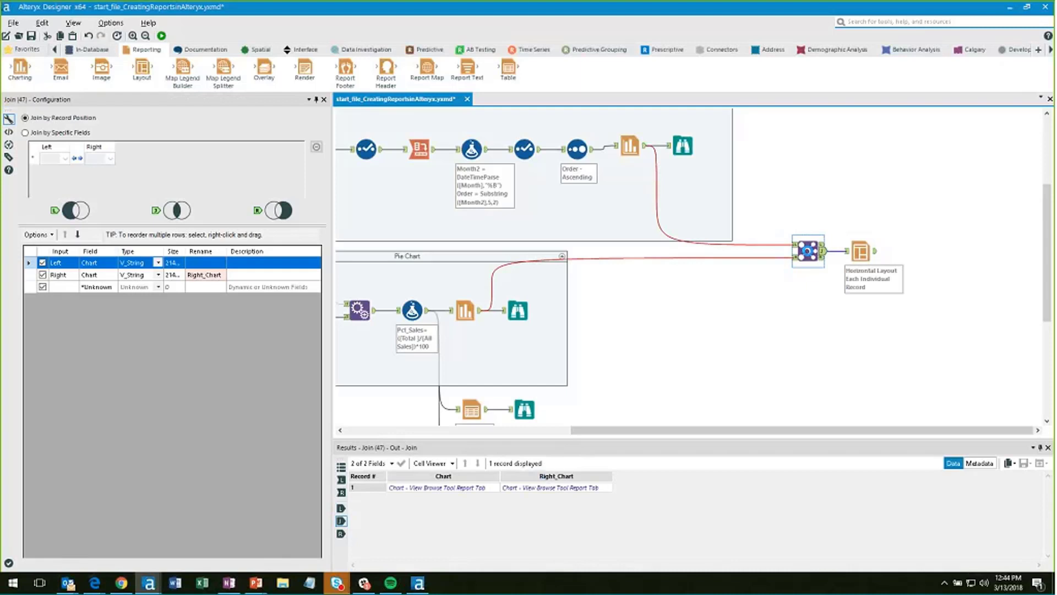
pyautogui.click(207, 262)
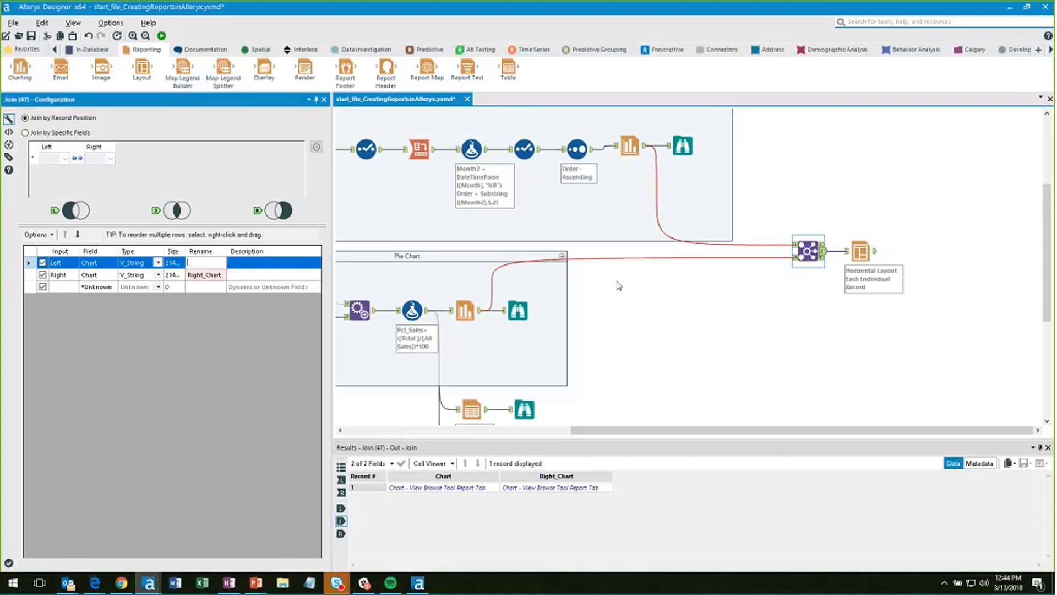
pyautogui.write('Line Chart')
pyautogui.click(216, 274)
pyautogui.write('Pie Chart')
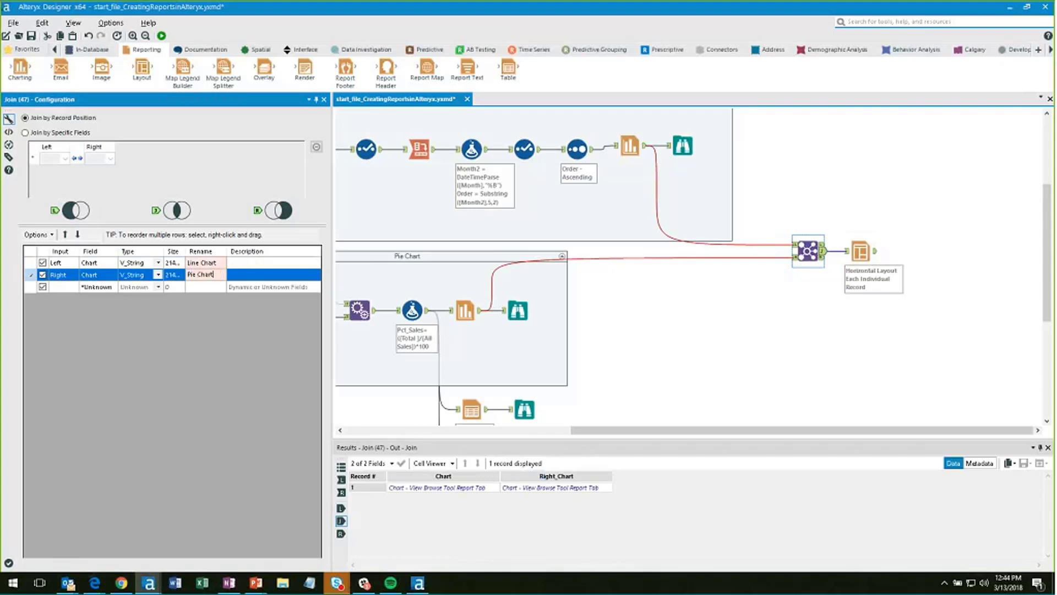
# Exclude the missing Chart and Right_Chart columns from the Layout tool and include Line Chart and Pie Chart.
pyautogui.click(850, 258)
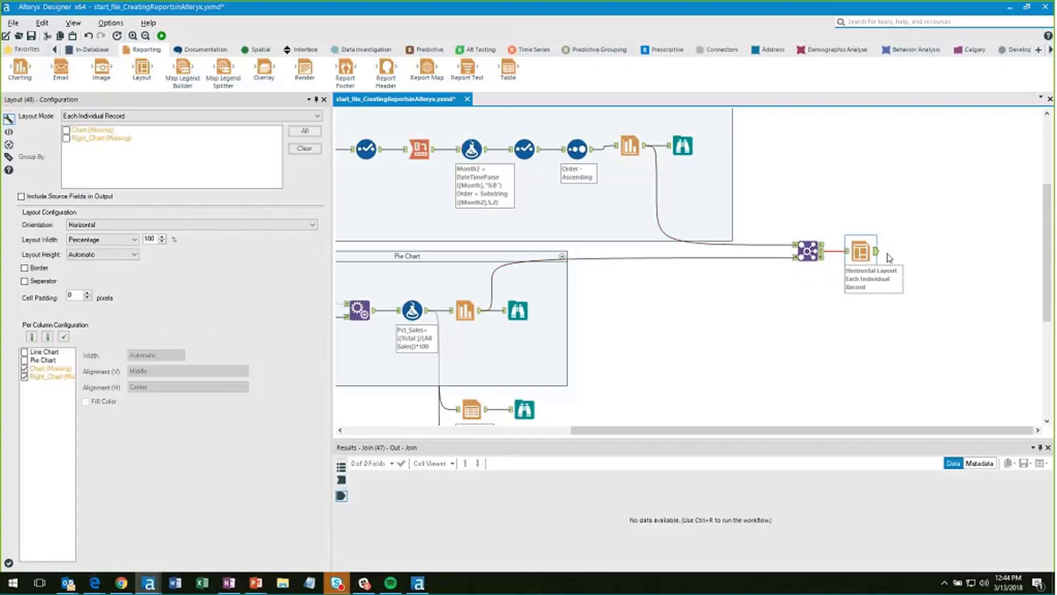
pyautogui.click(53, 375)
pyautogui.click(53, 374)
pyautogui.click(24, 368)
pyautogui.click(26, 352)
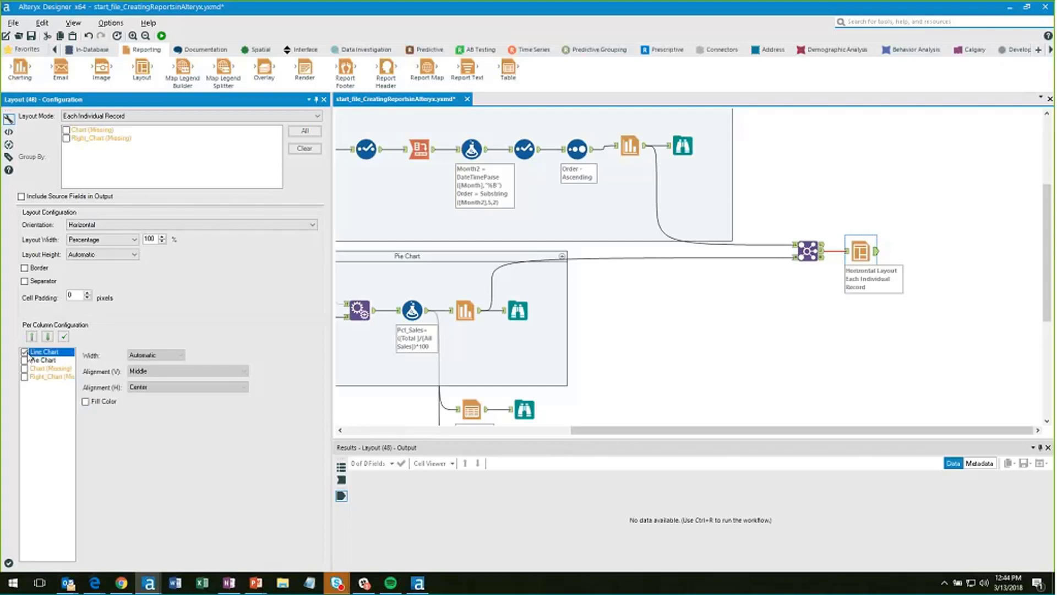
pyautogui.click(25, 360)
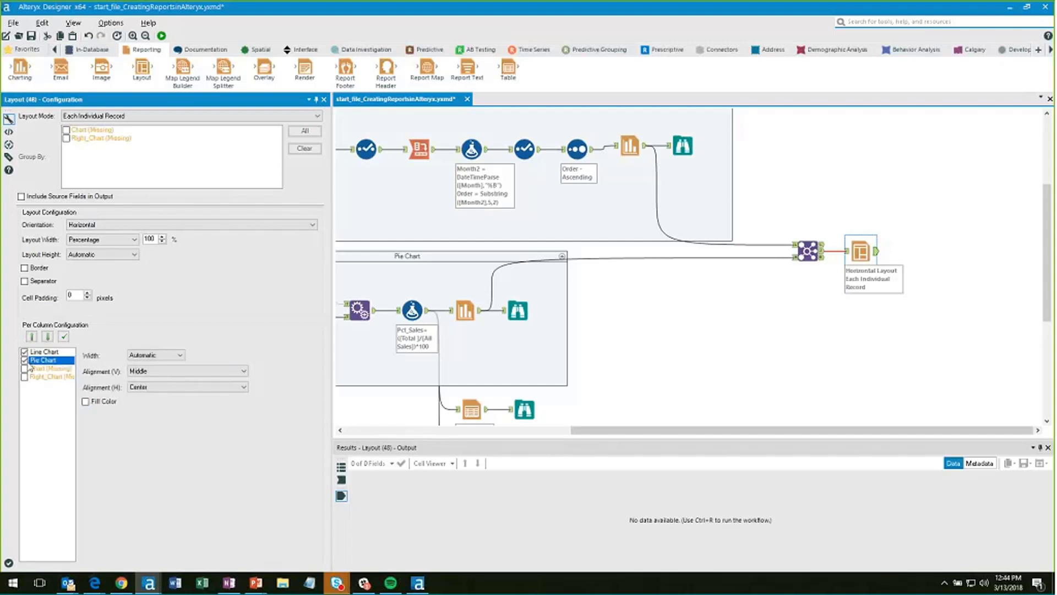
# Move Pie Chart above Line Chart in the layout's column order, move it back below, and dismiss the calendar reminder.
pyautogui.click(31, 336)
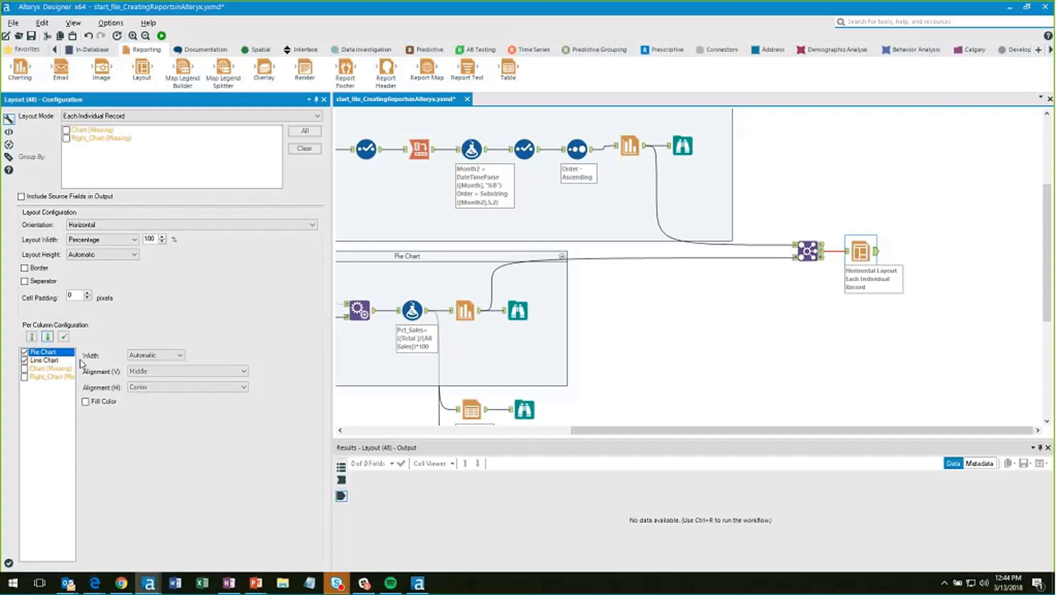
pyautogui.click(48, 337)
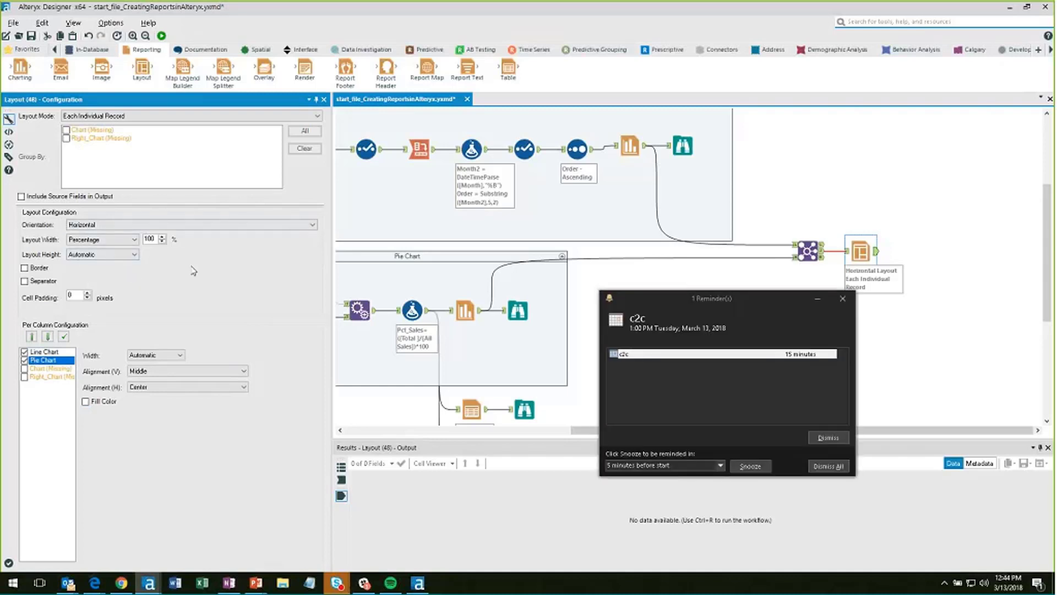
pyautogui.click(827, 437)
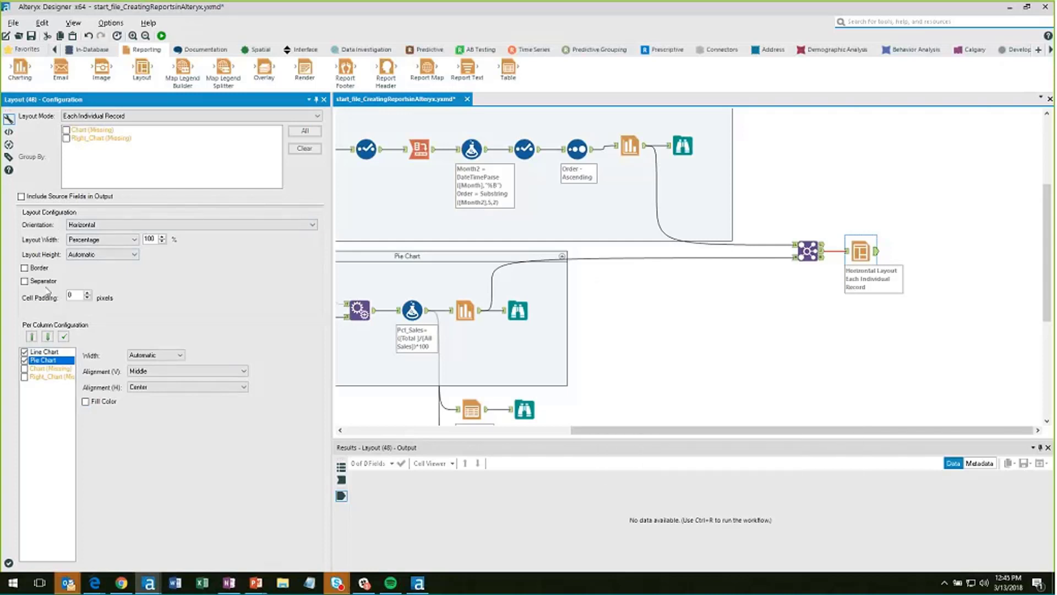
# Set the vertical alignment of the Line Chart and Pie Chart columns to Top, keeping Line Chart's horizontal alignment at Center.
pyautogui.click(44, 351)
pyautogui.click(176, 376)
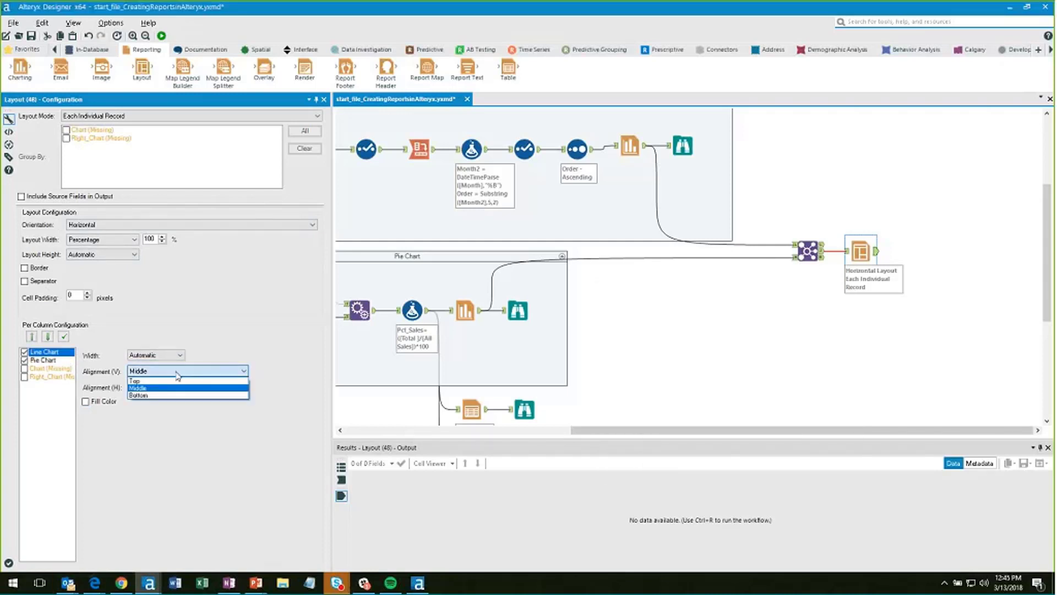
pyautogui.click(175, 380)
pyautogui.click(168, 387)
pyautogui.click(168, 389)
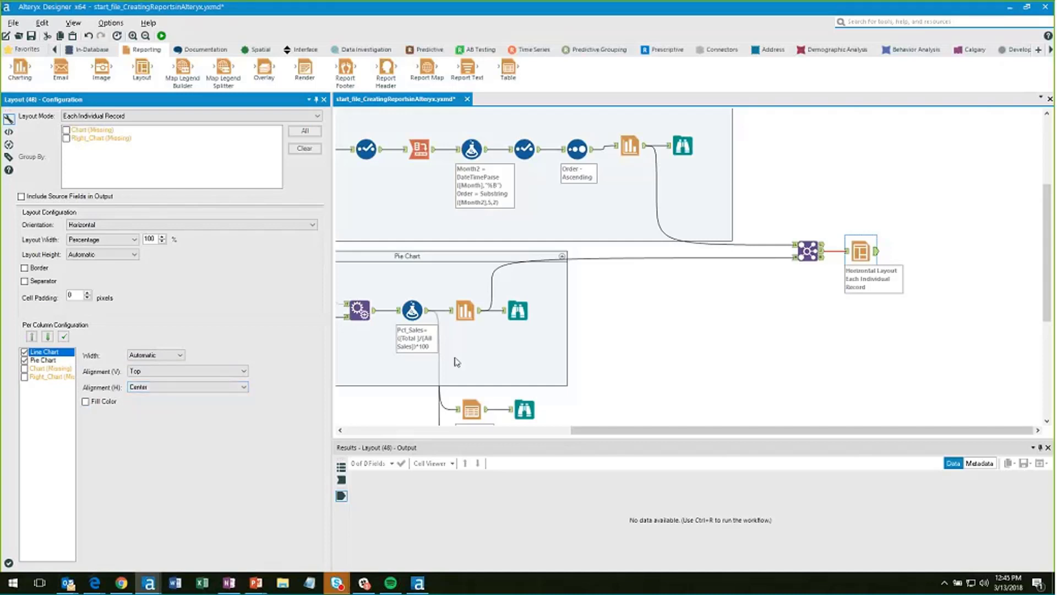
pyautogui.click(53, 360)
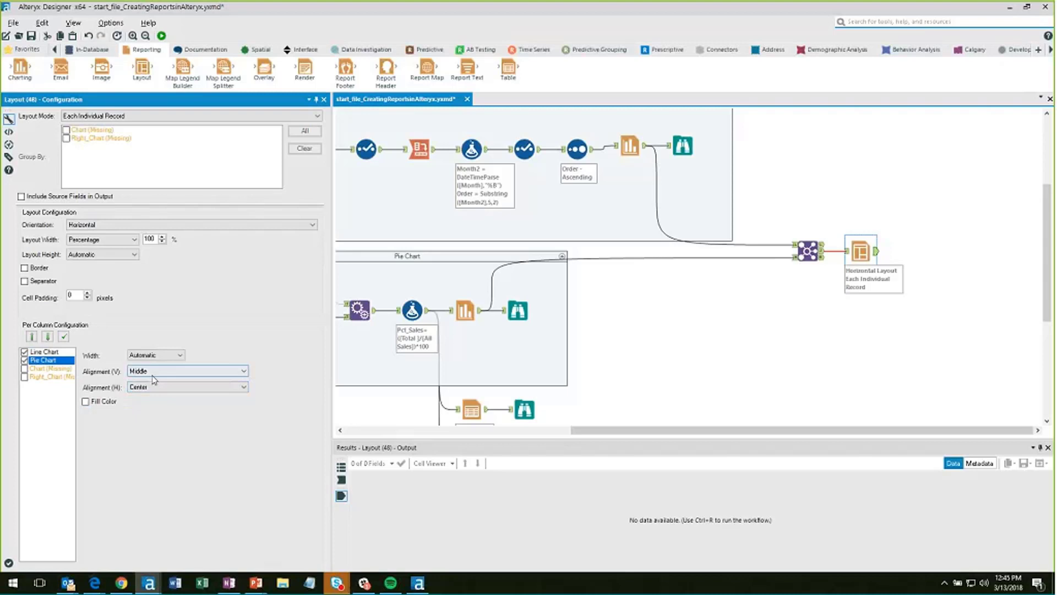
pyautogui.click(154, 373)
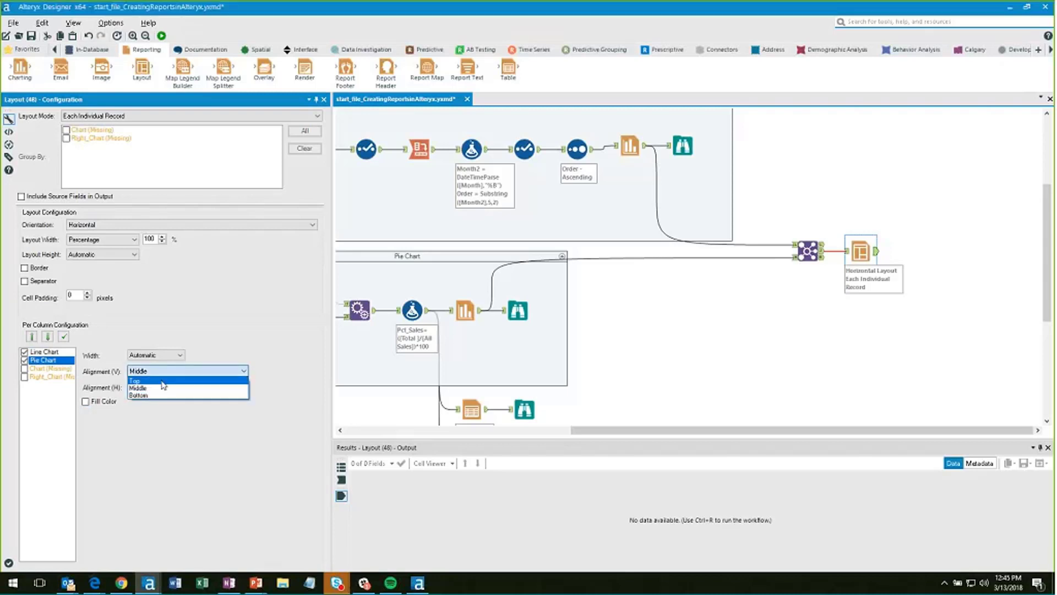
pyautogui.click(164, 380)
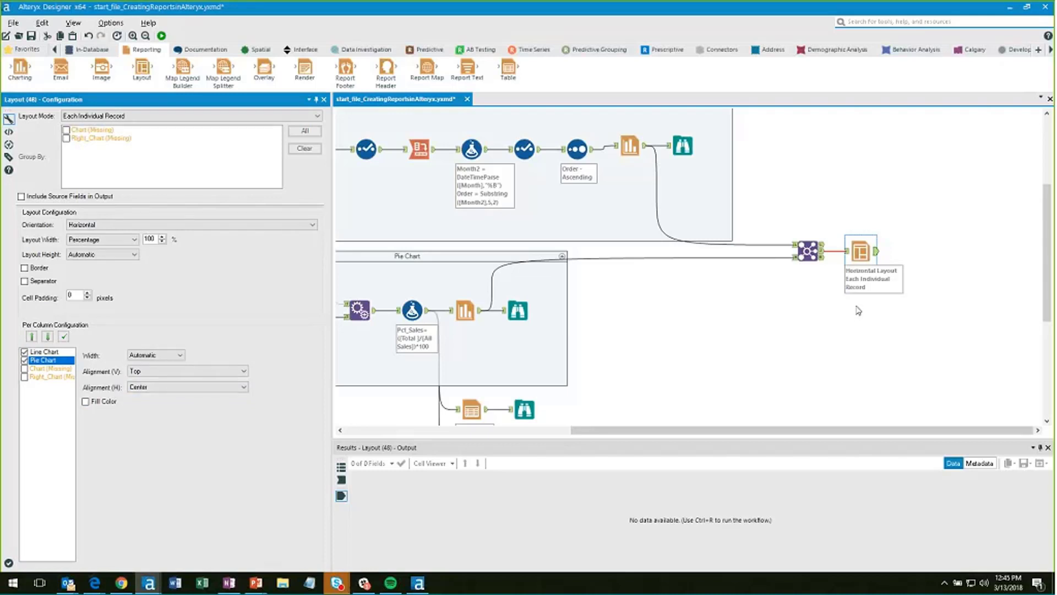
# Run the workflow and display the output data of the Layout tool that combines the two charts.
pyautogui.hotkey('ctrl', 'r')
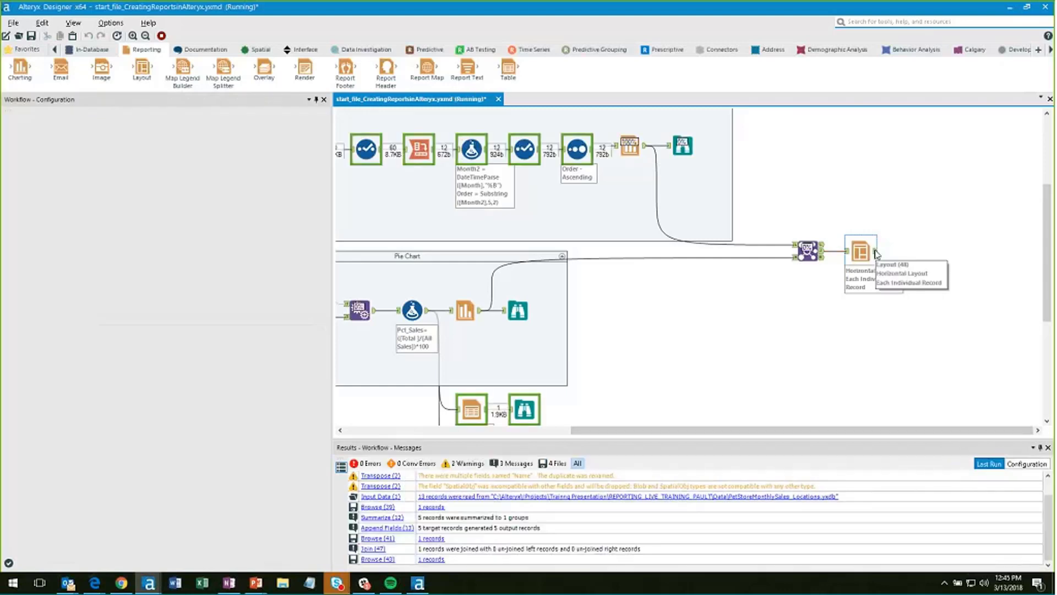
pyautogui.click(876, 256)
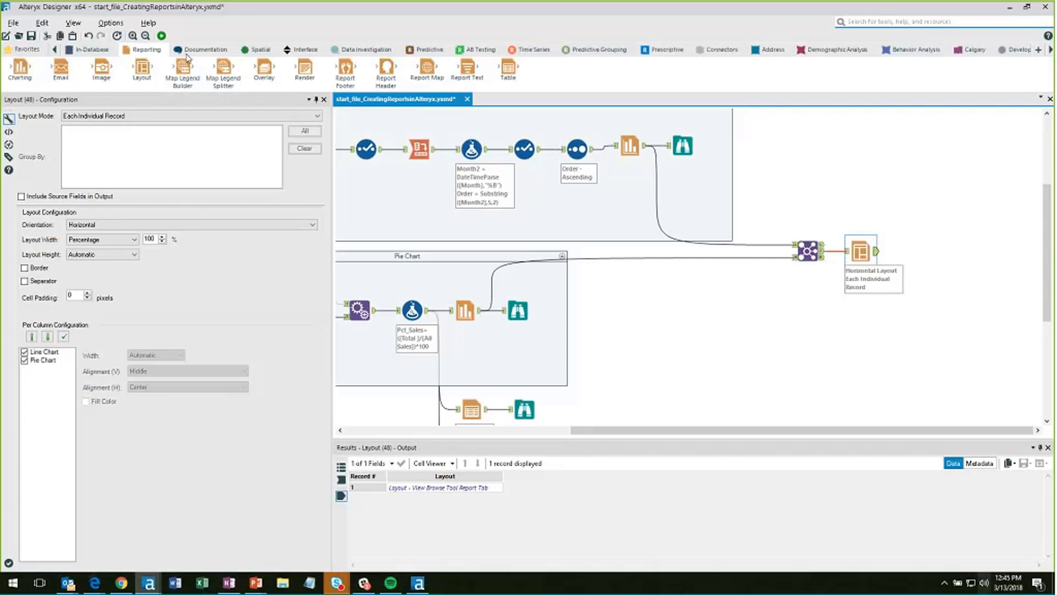
# Add a Join Multiple tool after the Layout tool and connect the Layout output to it.
pyautogui.click(55, 50)
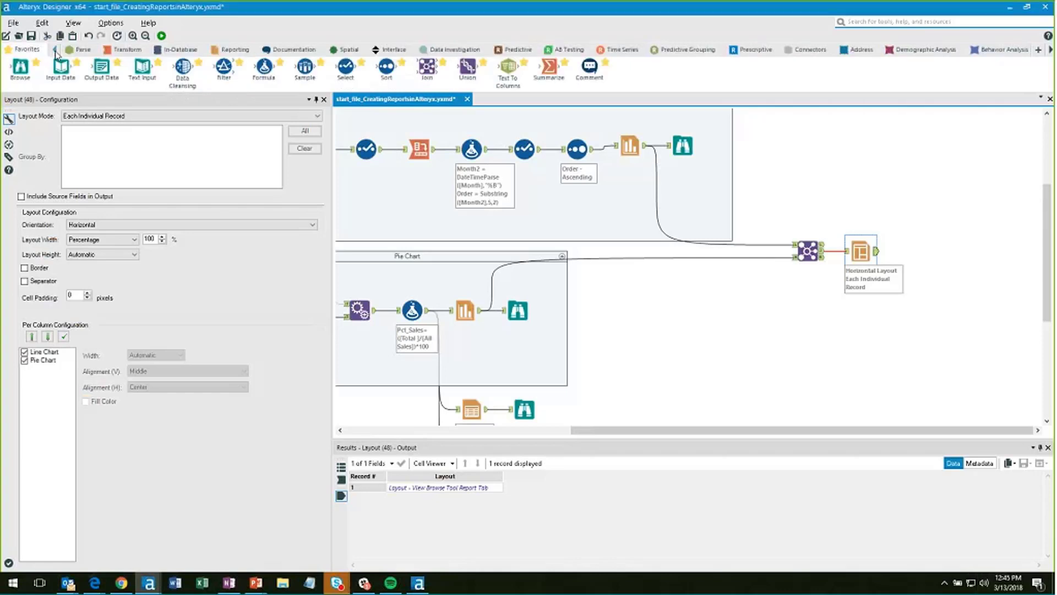
pyautogui.click(177, 50)
pyautogui.moveTo(183, 66); pyautogui.dragTo(947, 339)
pyautogui.moveTo(877, 251); pyautogui.dragTo(939, 343)
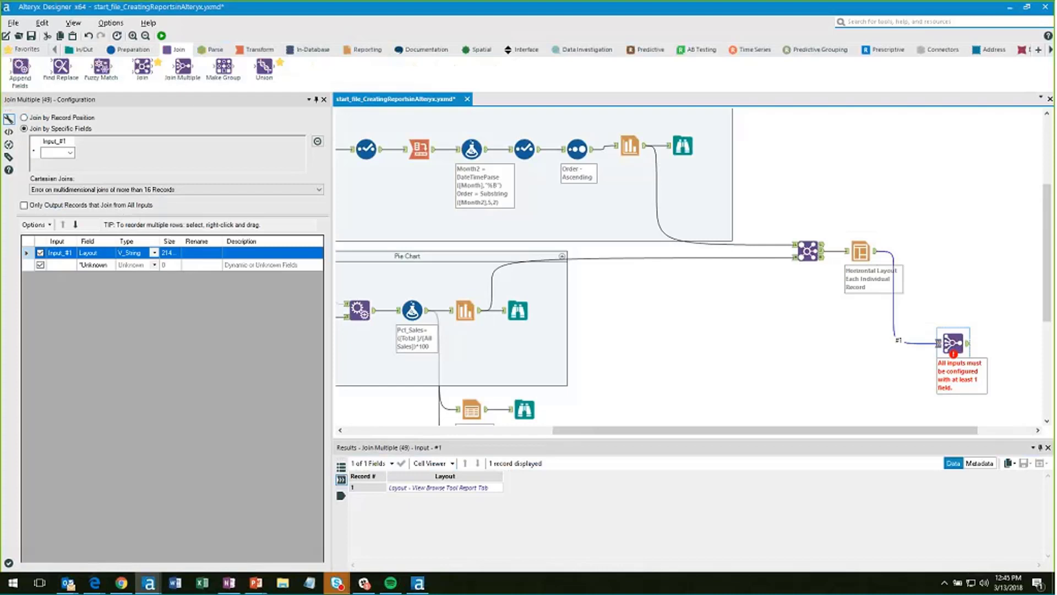
# Connect the outputs of the Basic Table and Report Map tools to the Join Multiple tool.
pyautogui.click(656, 336)
pyautogui.scroll(-3, 655, 336)
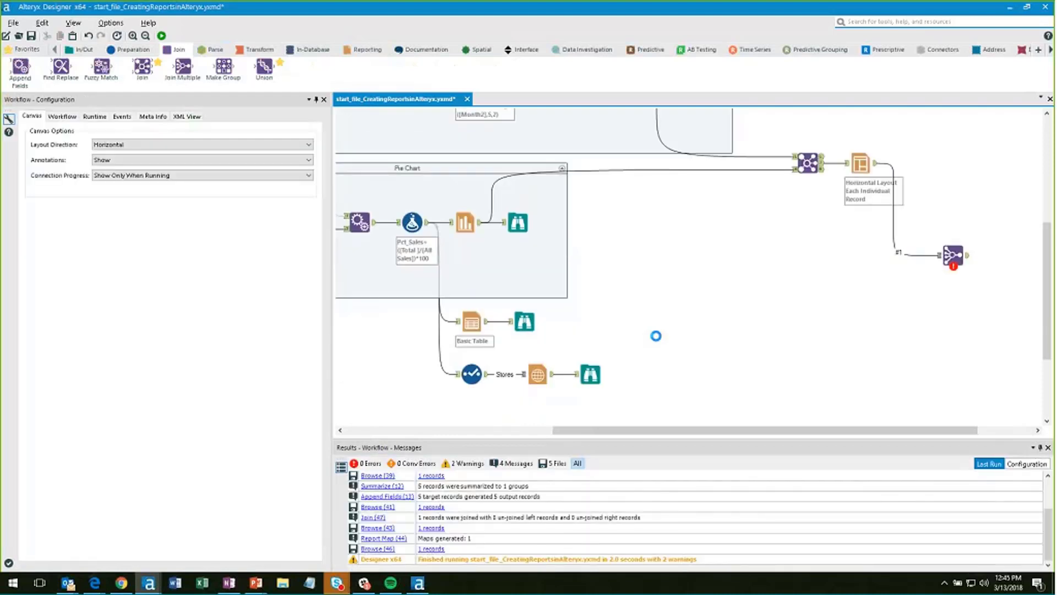
pyautogui.moveTo(487, 325); pyautogui.dragTo(939, 255)
pyautogui.moveTo(553, 374); pyautogui.dragTo(939, 256)
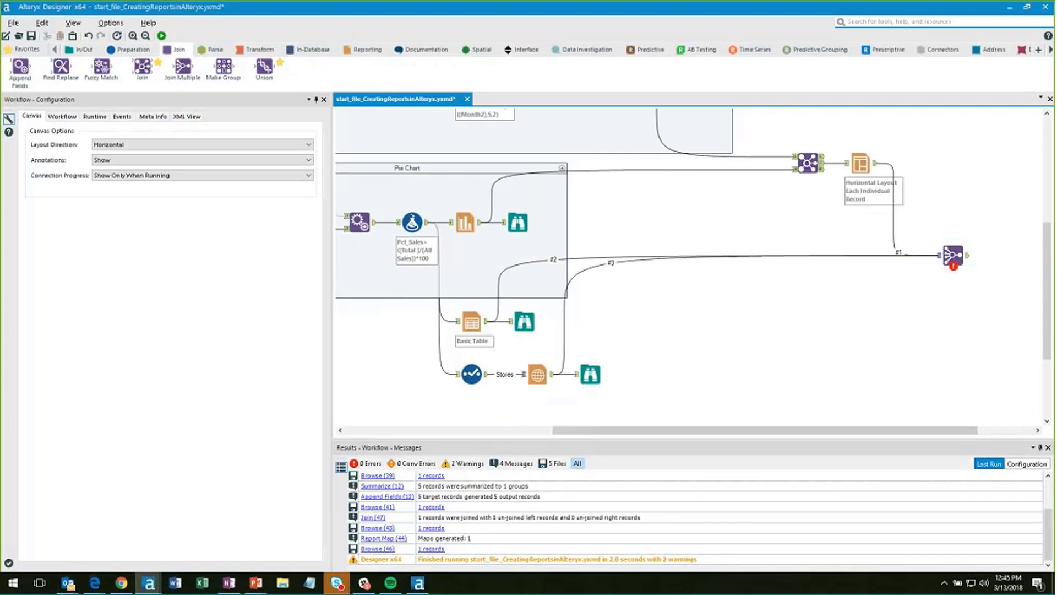
# Add a Report Text tool on the canvas below the map branch's Select tool.
pyautogui.scroll(-3, 673, 416)
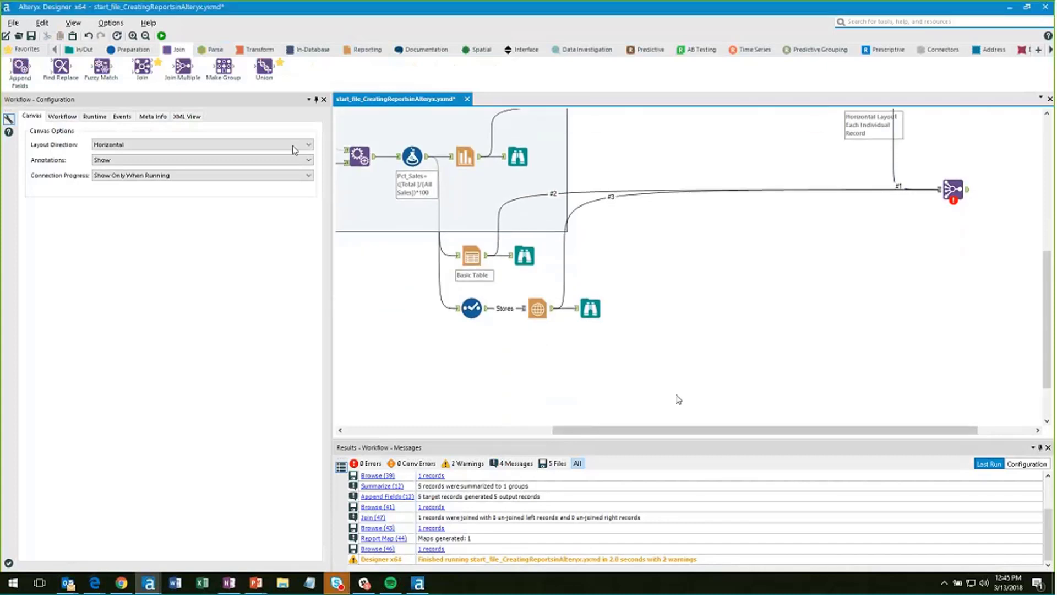
pyautogui.click(368, 49)
pyautogui.moveTo(468, 70); pyautogui.dragTo(490, 363)
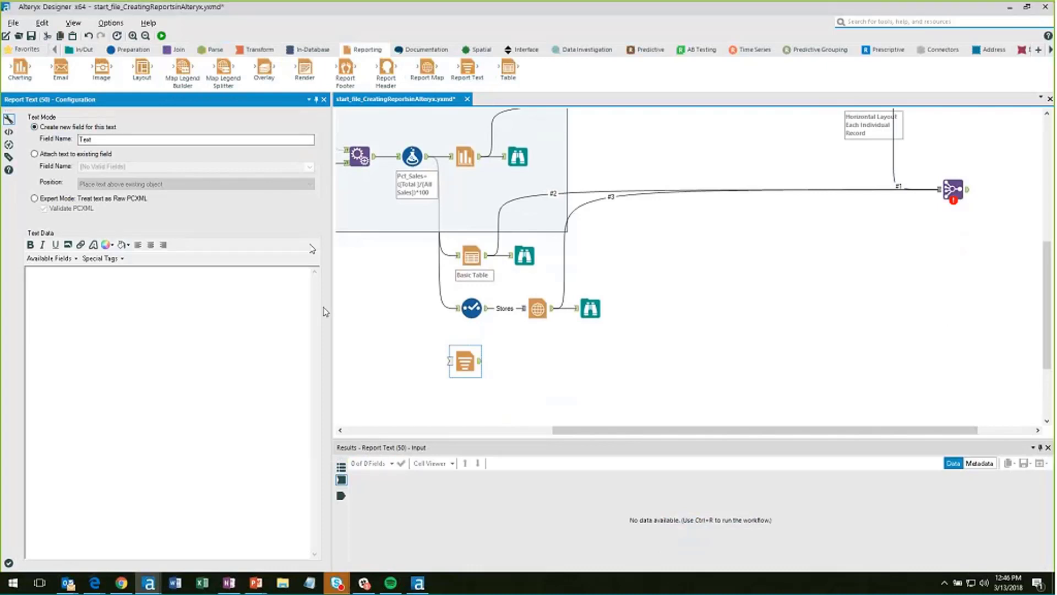
pyautogui.click(68, 245)
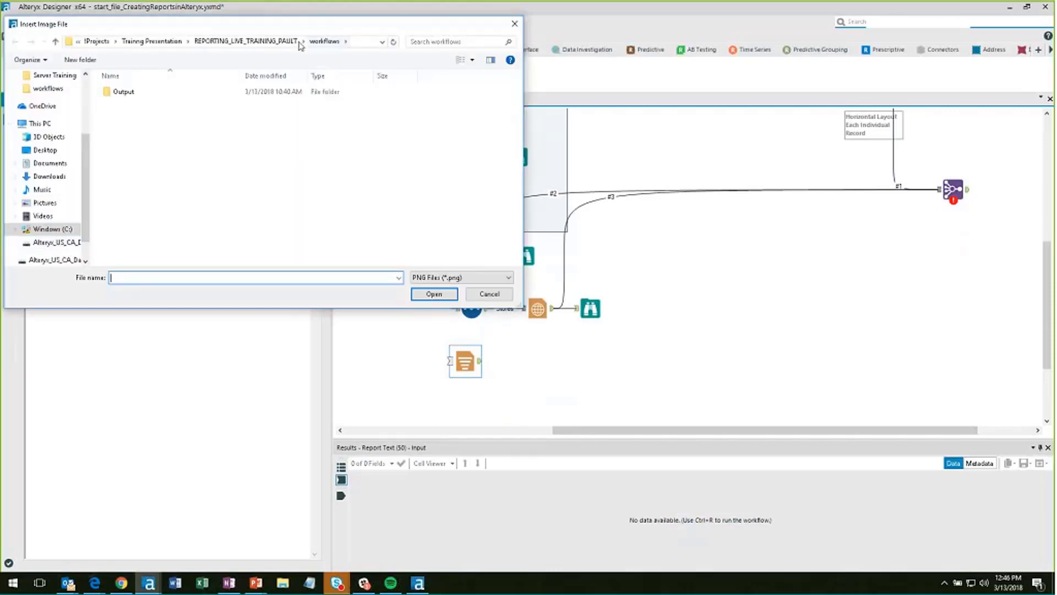
pyautogui.click(271, 44)
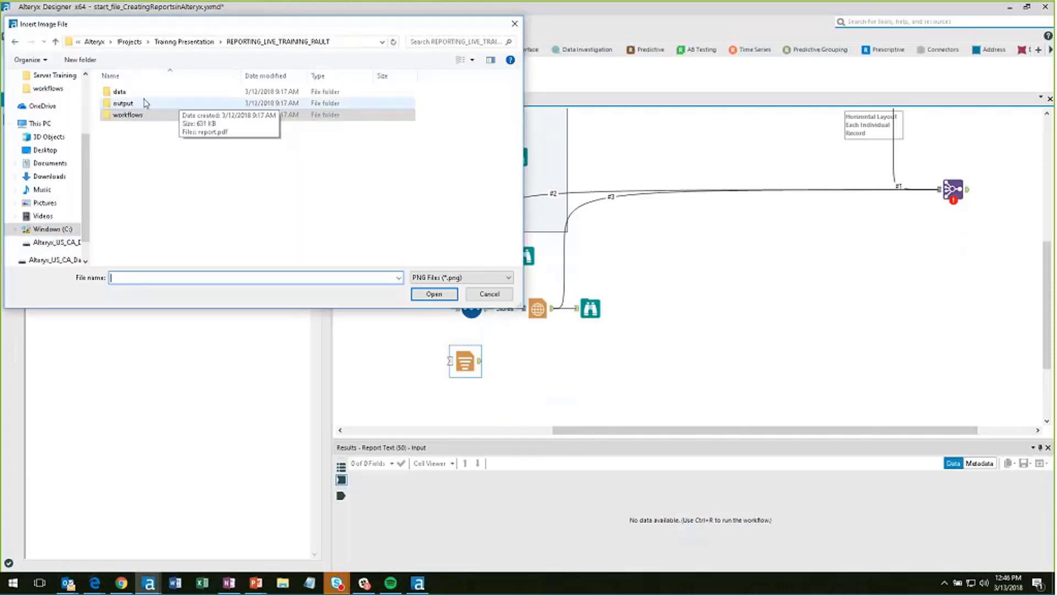
pyautogui.click(133, 95)
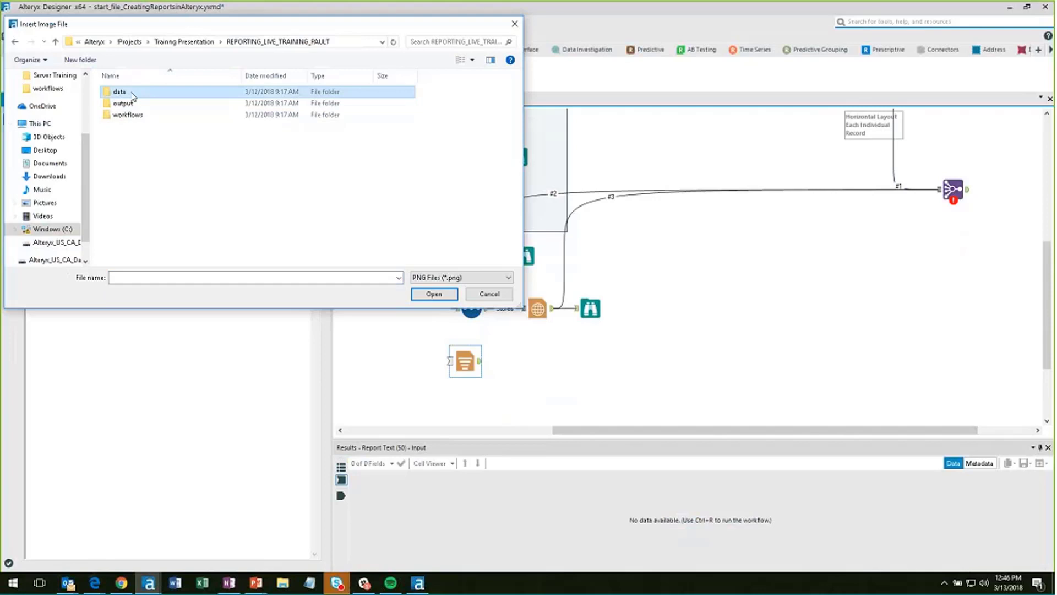
pyautogui.doubleClick(135, 114)
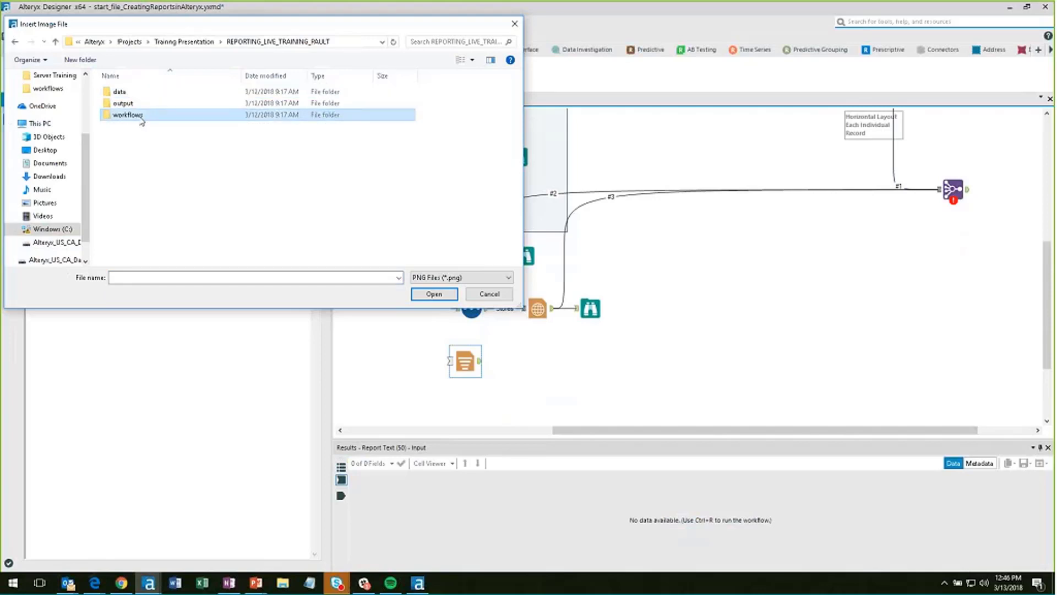
pyautogui.click(233, 44)
pyautogui.doubleClick(154, 102)
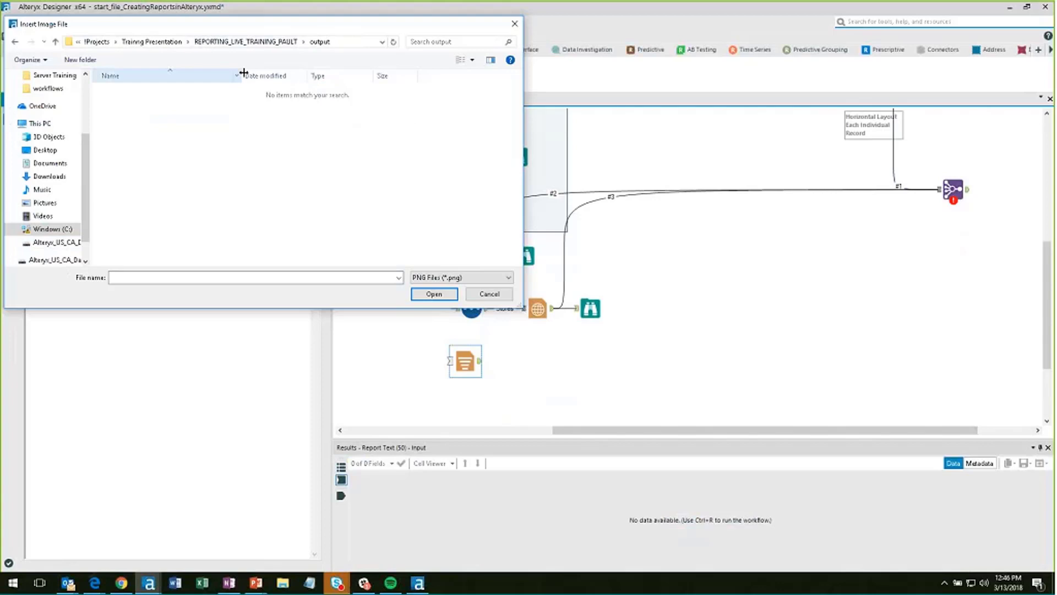
pyautogui.click(245, 41)
pyautogui.click(124, 94)
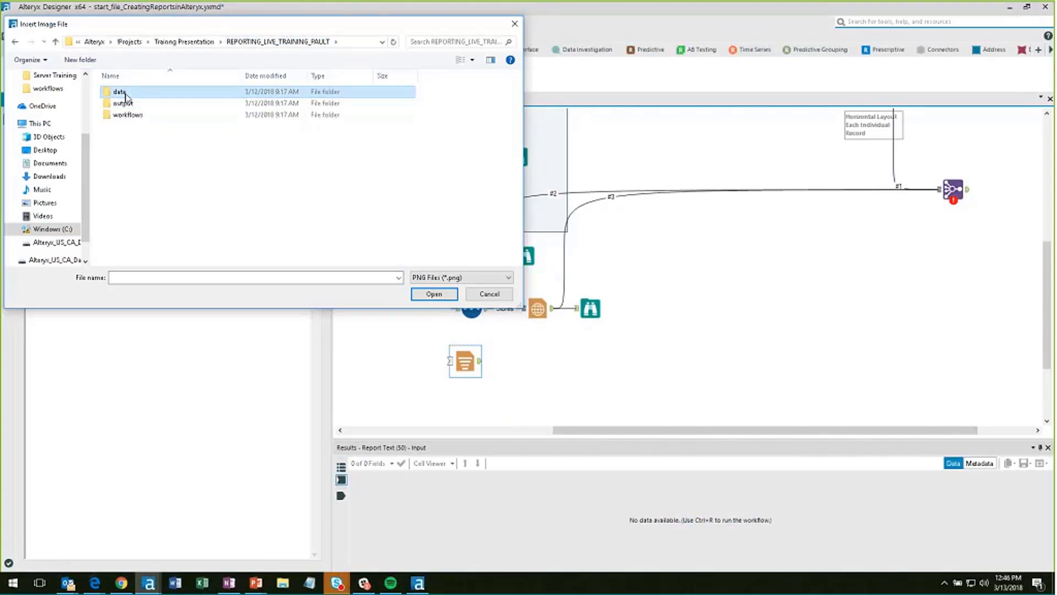
pyautogui.click(205, 43)
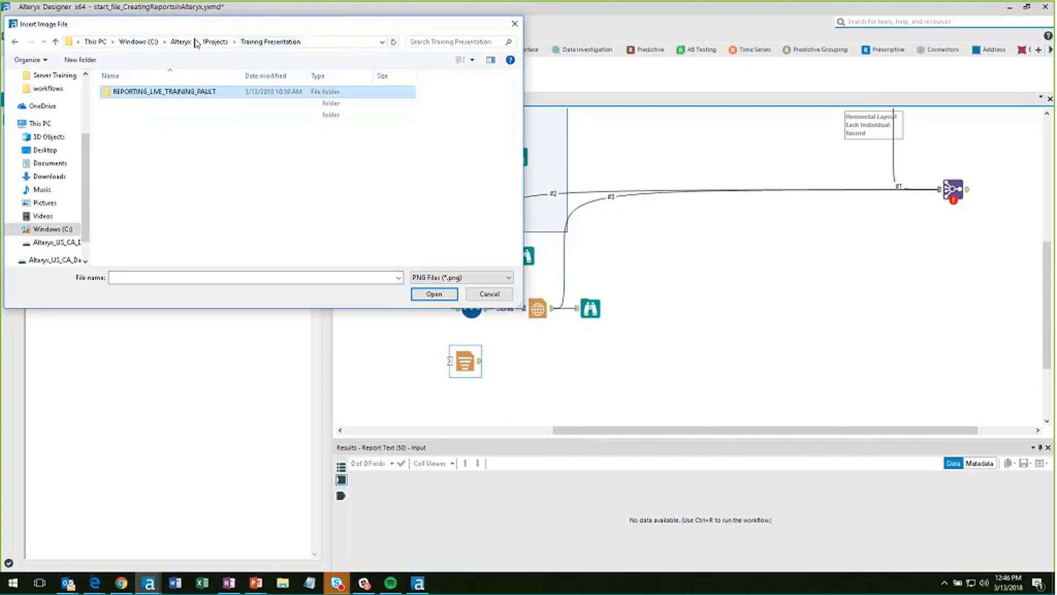
pyautogui.click(202, 44)
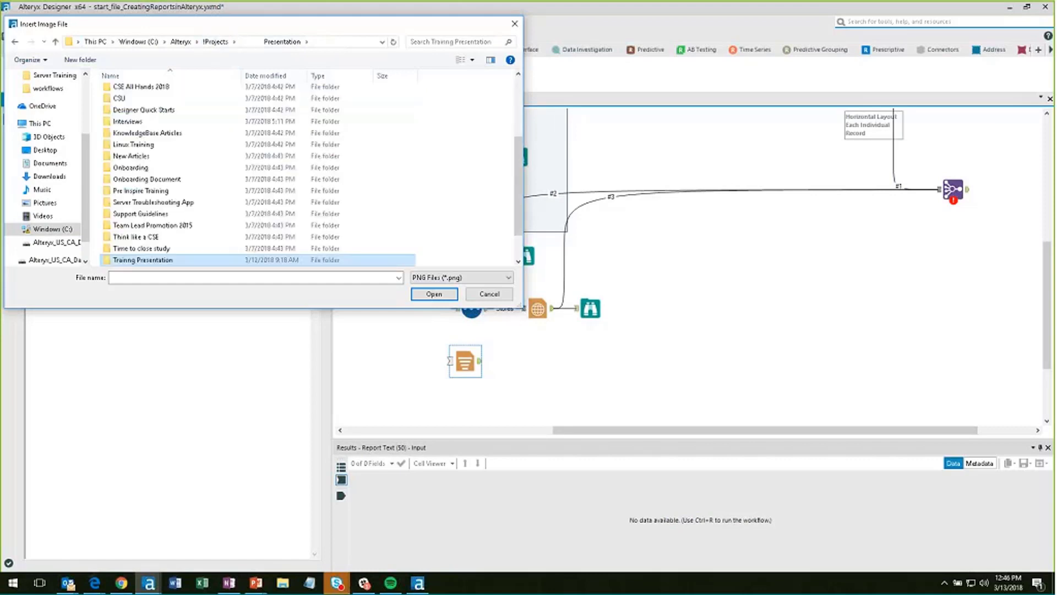
pyautogui.doubleClick(158, 260)
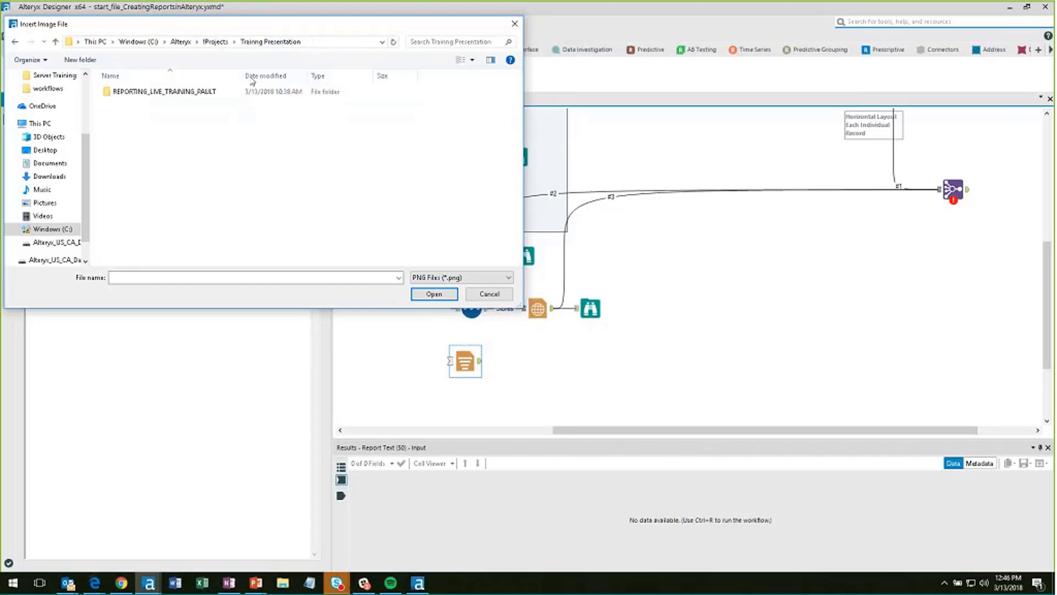
pyautogui.click(145, 115)
pyautogui.doubleClick(146, 115)
pyautogui.doubleClick(142, 95)
pyautogui.click(490, 294)
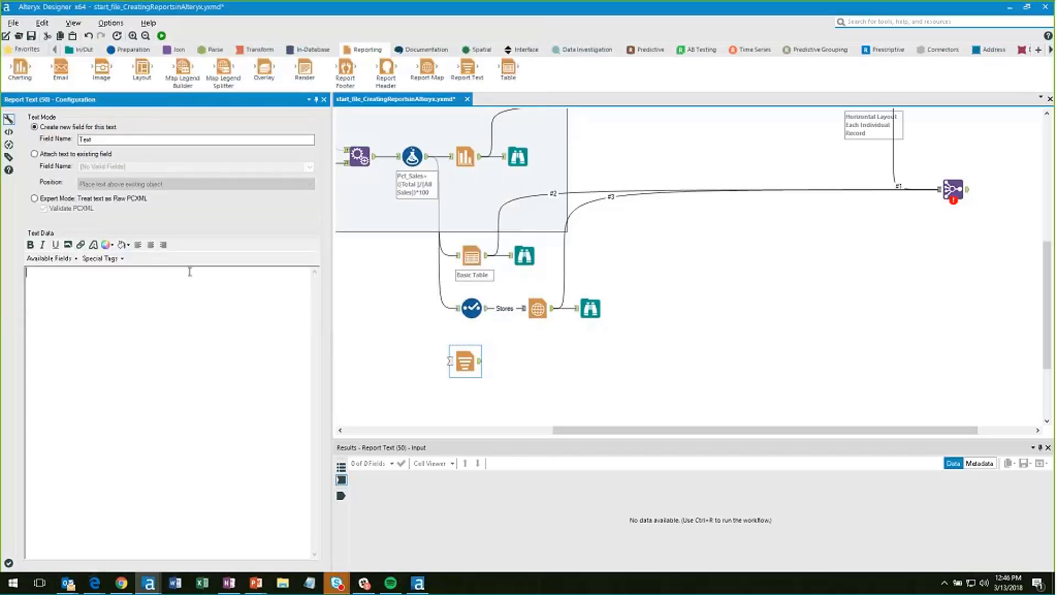
# Enter a right-aligned "Alteryx Inc," line and a left-aligned "Store Annual Sales Reports" line in the Report Text tool.
pyautogui.click(163, 245)
pyautogui.write('Alteryx Inc.')
pyautogui.click(138, 246)
pyautogui.write('Store Annual Sales R')
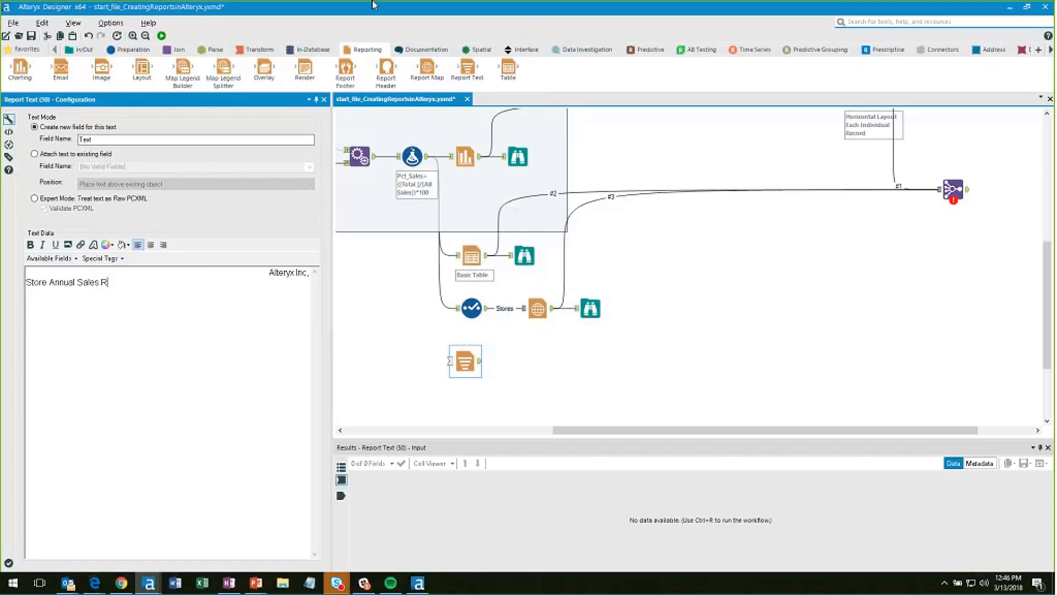
pyautogui.write('eports')
# Make the "Store Annual Sales Reports" heading bold and insert a horizontal line below it.
pyautogui.press('Return')
pyautogui.hotkey('ctrl', 'a')
pyautogui.hotkey('ctrl', 'b')
pyautogui.hotkey('ctrl', 'End')
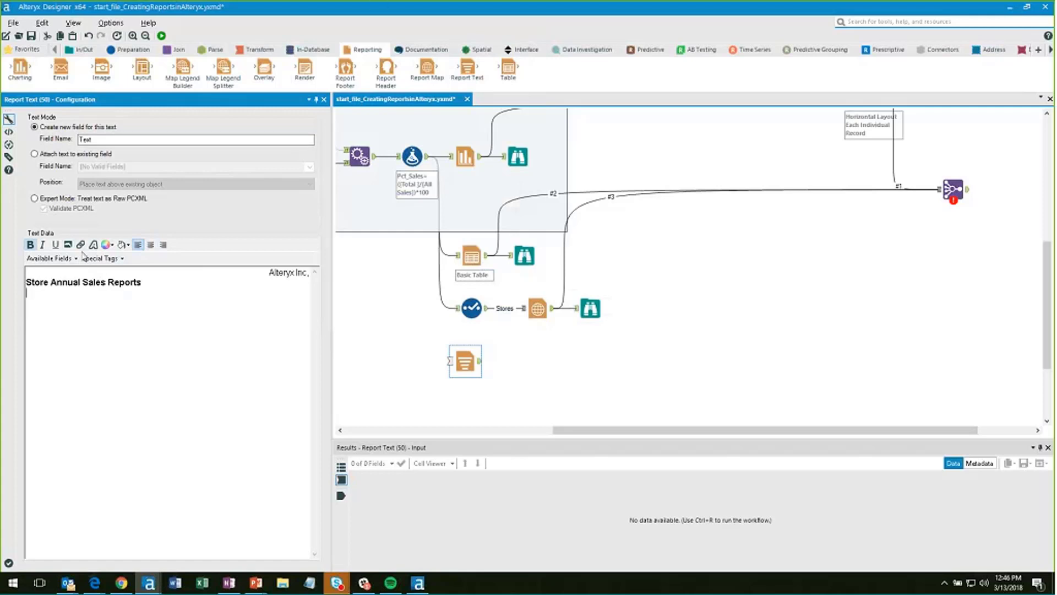
pyautogui.click(104, 260)
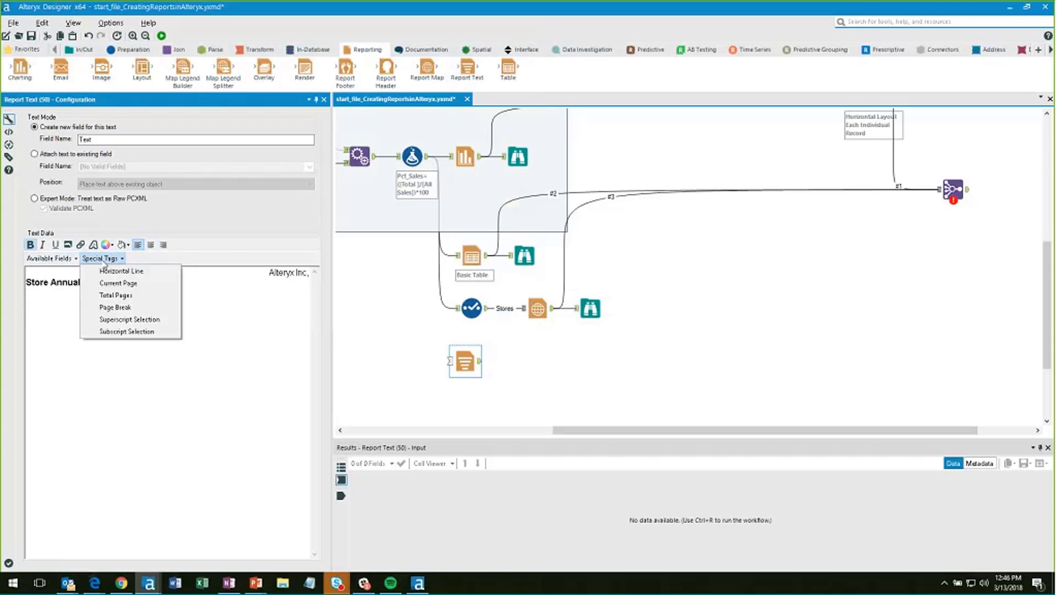
pyautogui.click(120, 271)
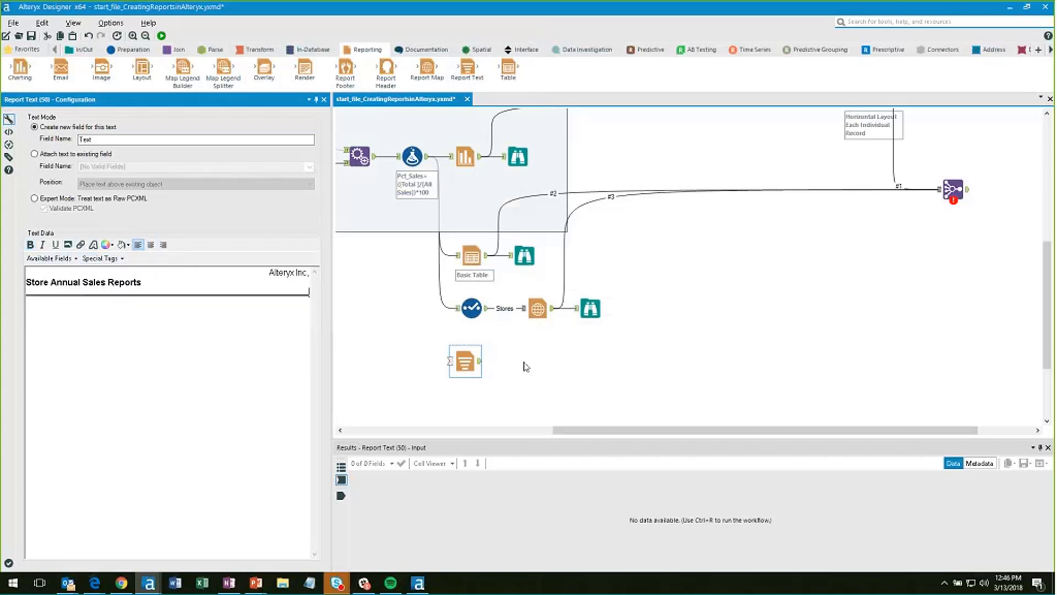
# Connect the Report Text tool's output to the Join Multiple tool as its fourth input.
pyautogui.hscroll(3, 526, 367)
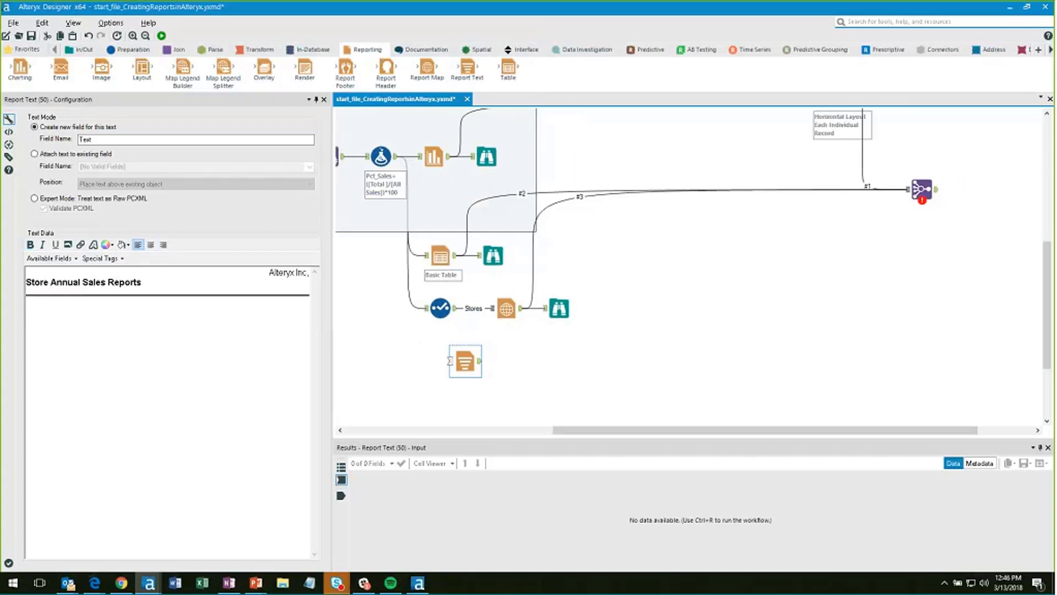
pyautogui.hscroll(3, 365, 315)
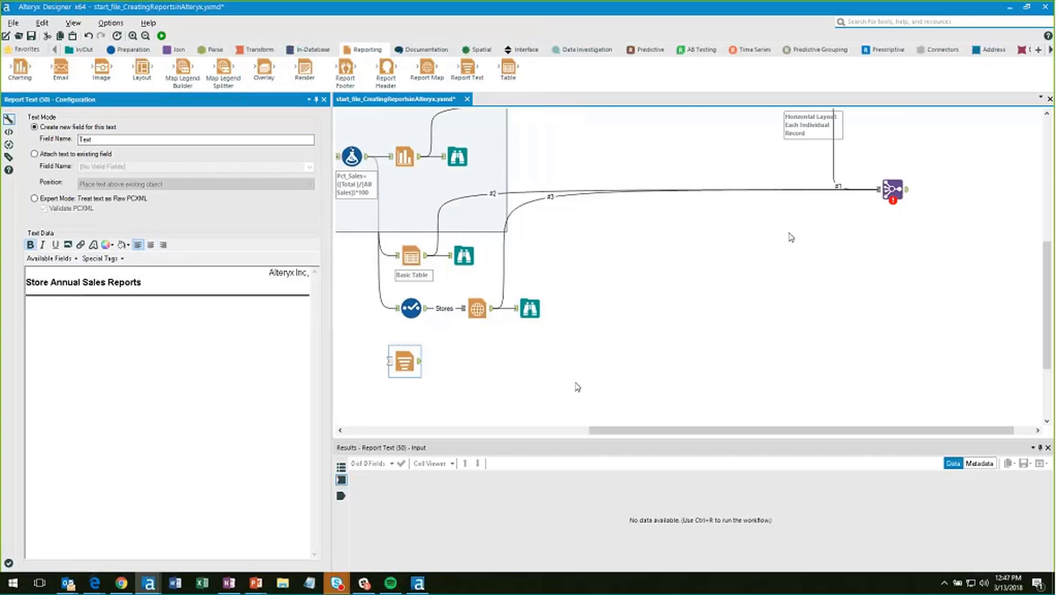
pyautogui.moveTo(420, 362); pyautogui.dragTo(876, 190)
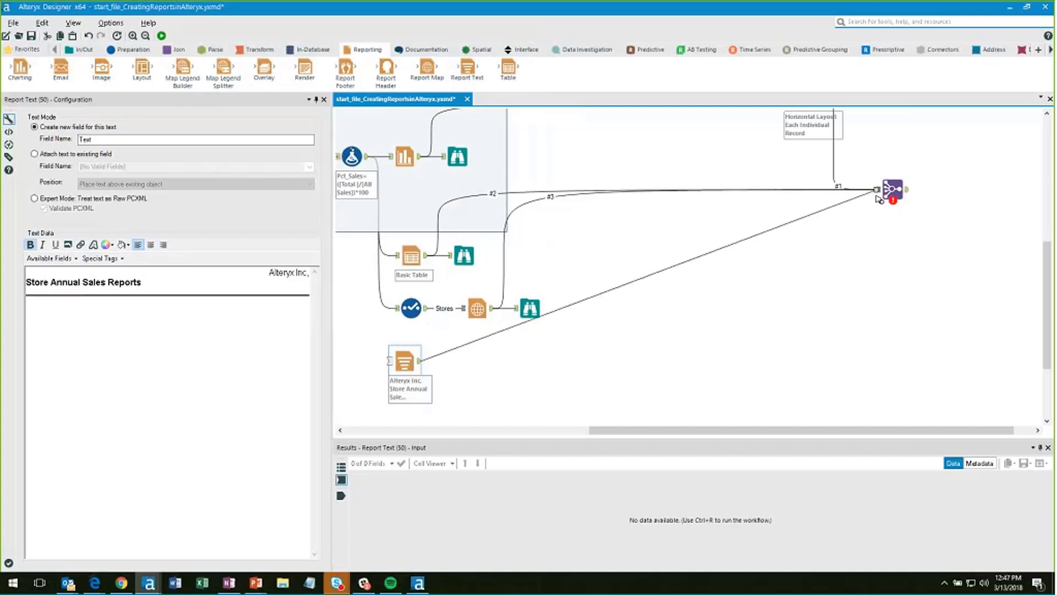
pyautogui.click(888, 191)
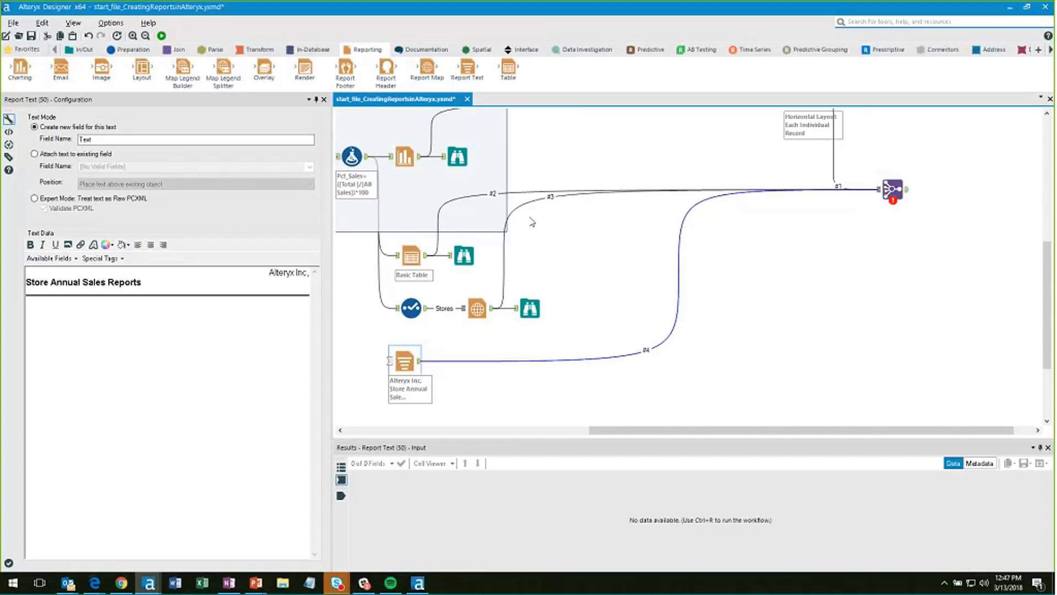
# Set the Join Multiple tool to join its inputs by record position.
pyautogui.click(892, 189)
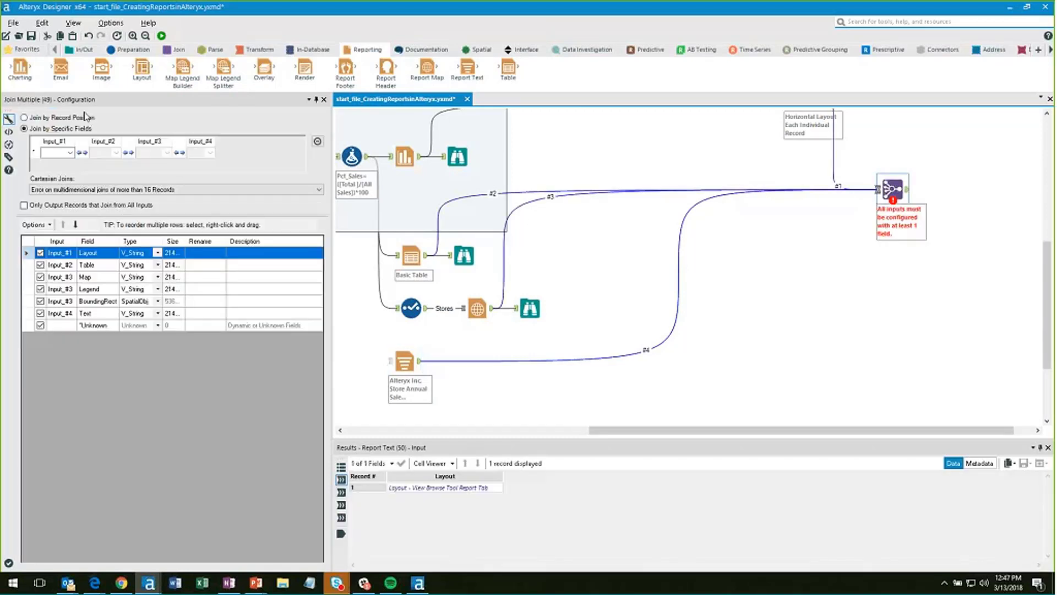
pyautogui.click(84, 117)
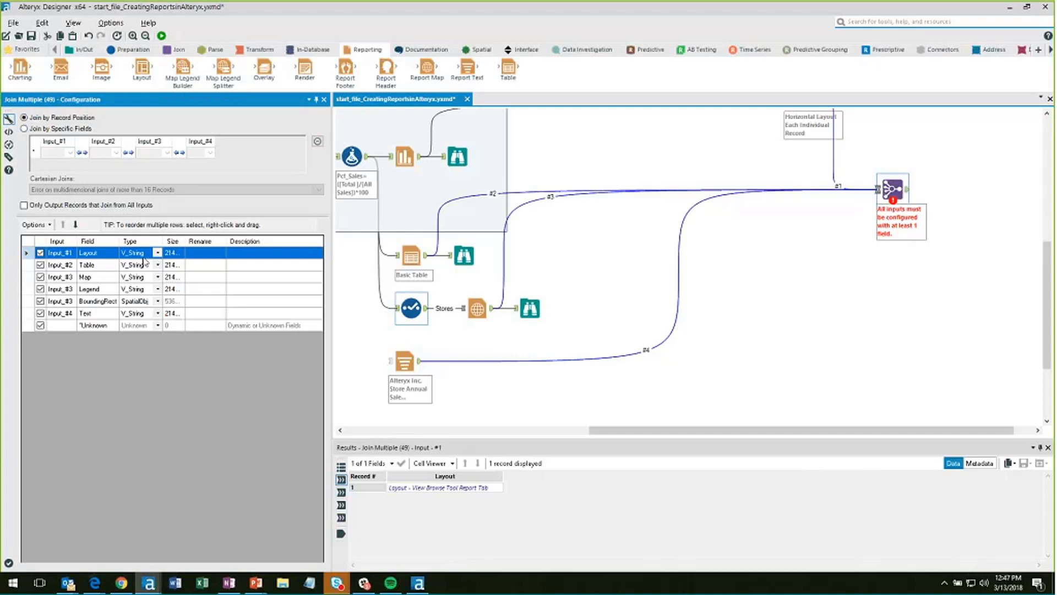
# Rename the Join Multiple tool's Layout field to Line/Pie Chart and its Text field to Title.
pyautogui.write('L')
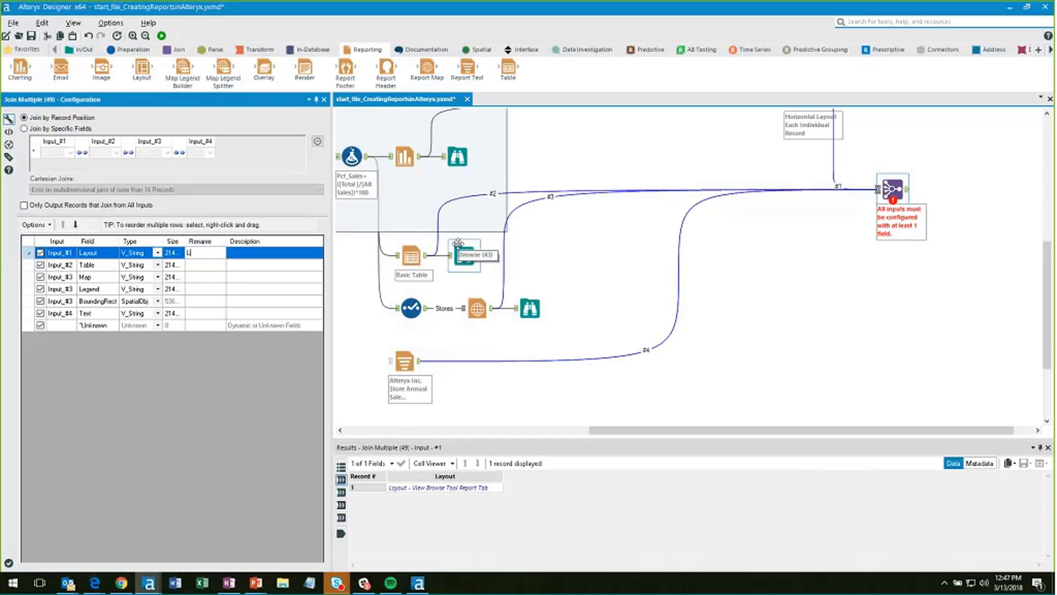
pyautogui.write('ine/Pie Chart')
pyautogui.press('Return')
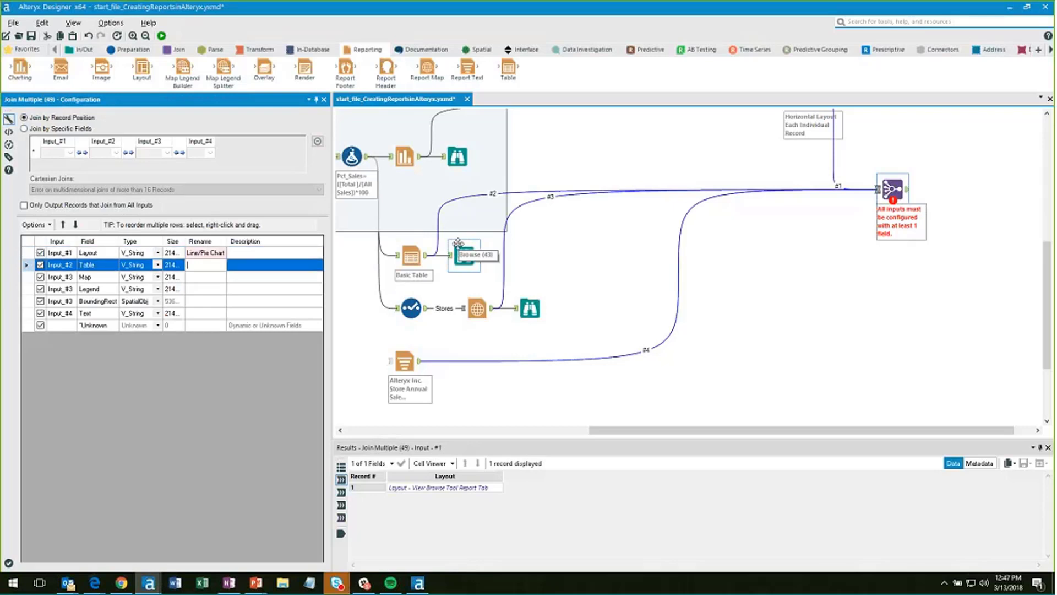
pyautogui.click(221, 312)
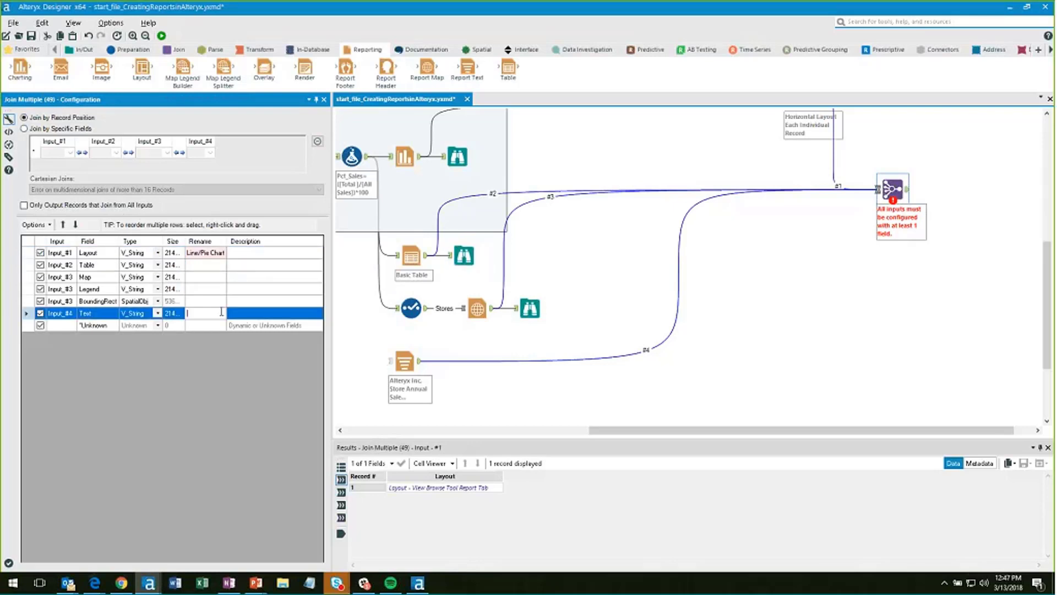
pyautogui.write('Title')
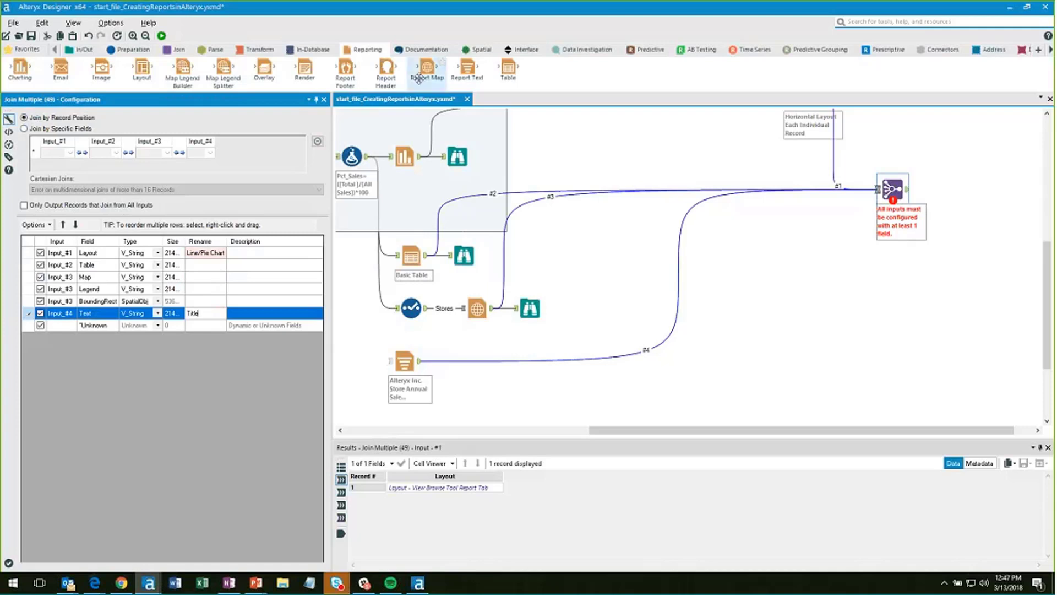
# Insert an Overlay tool between Report Map and Join Multiple, using Map as base and placing the Legend in its lower-right cell.
pyautogui.moveTo(264, 71); pyautogui.dragTo(529, 255)
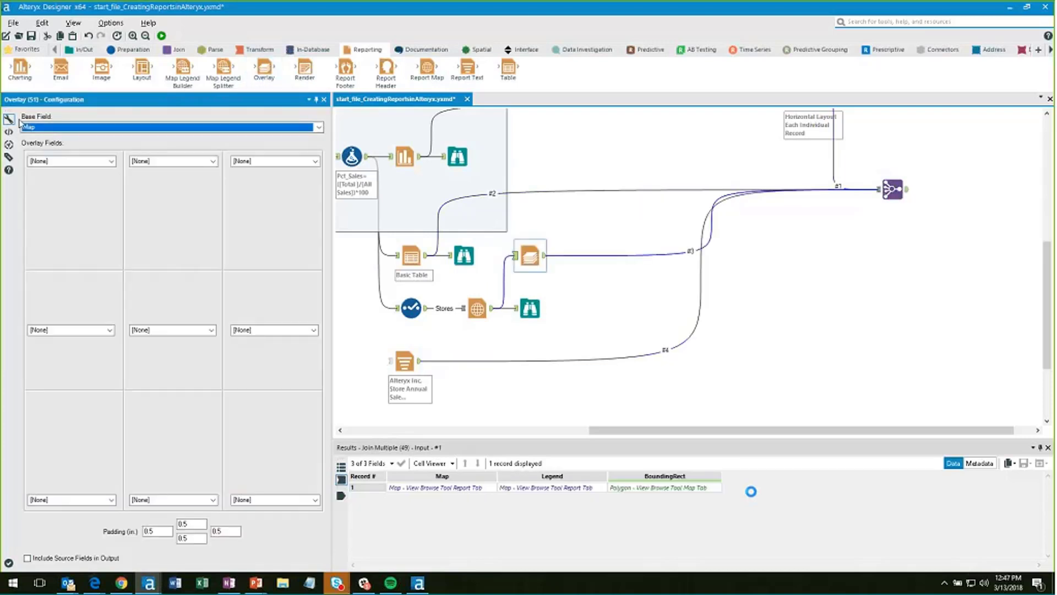
pyautogui.click(288, 499)
pyautogui.click(276, 530)
# Rename the Join Multiple tool's Overlay field to Map and run the workflow.
pyautogui.click(892, 189)
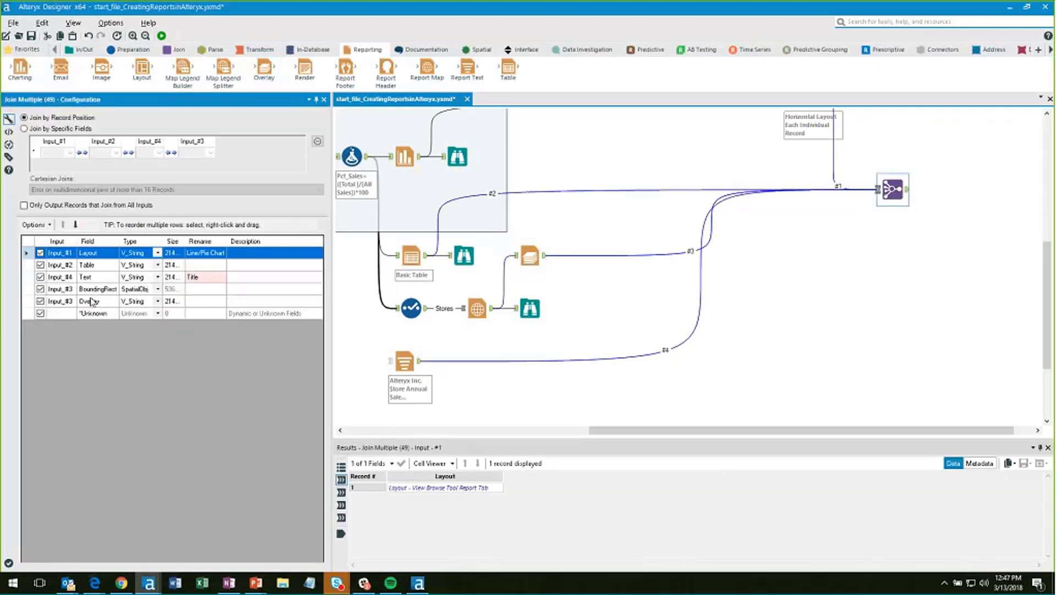
pyautogui.click(92, 301)
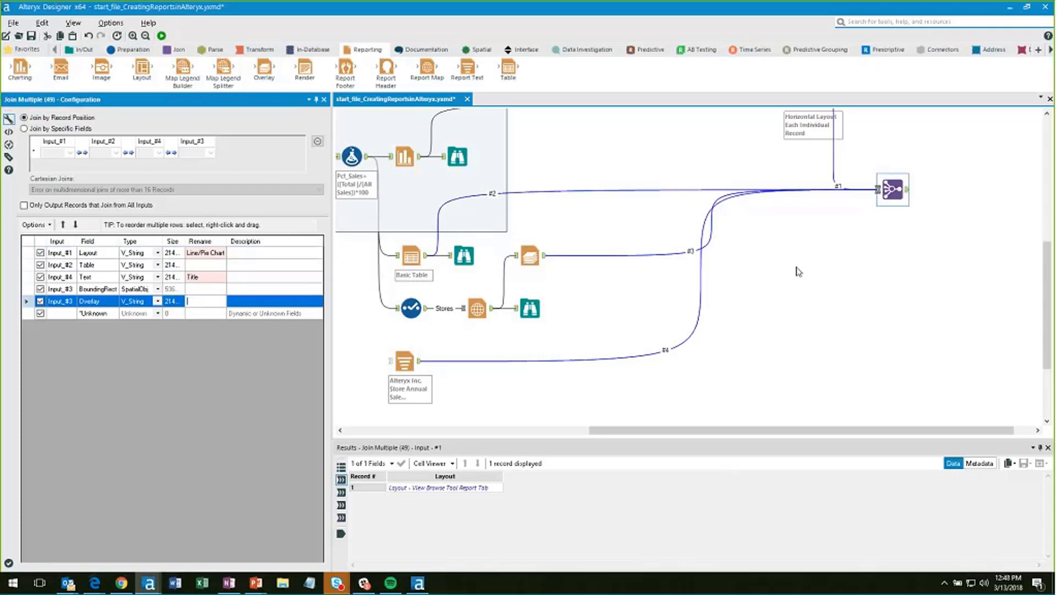
pyautogui.hotkey('ctrl', 'r')
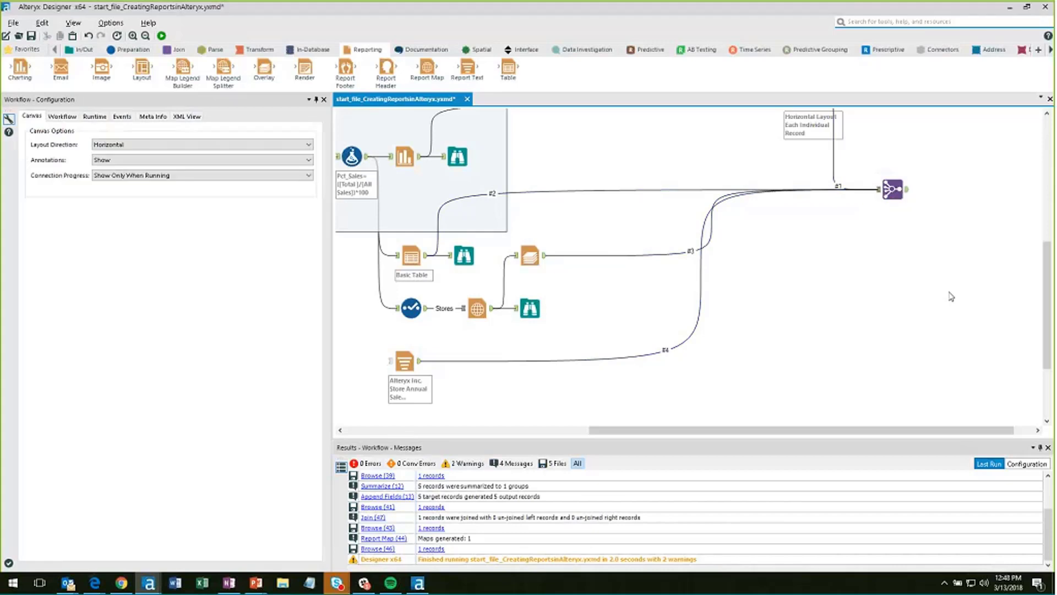
# Connect a new Layout tool to the Join Multiple output and set its orientation to Vertical.
pyautogui.scroll(1, 951, 296)
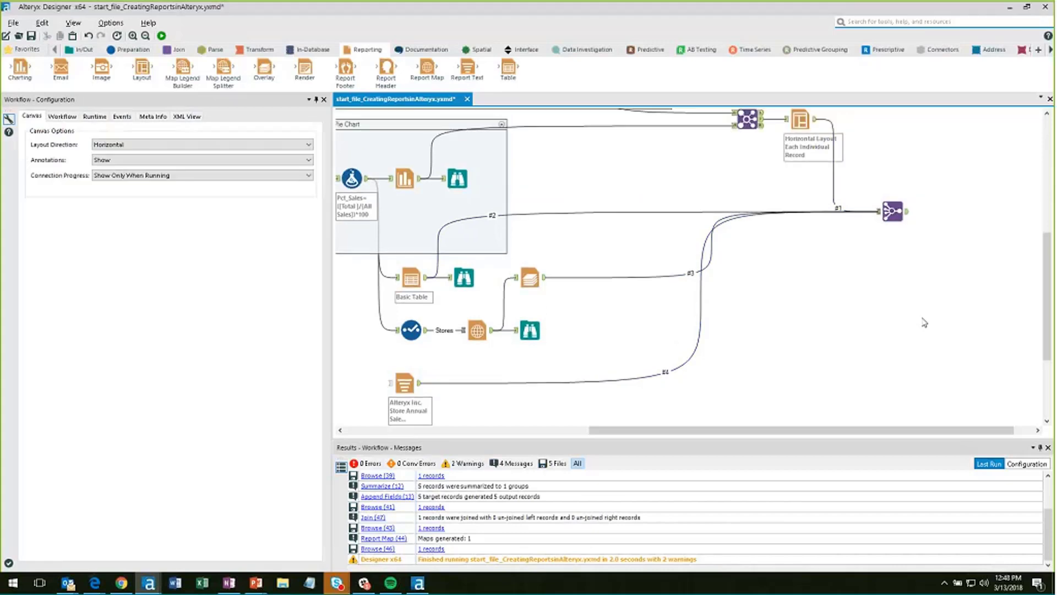
pyautogui.scroll(1, 881, 290)
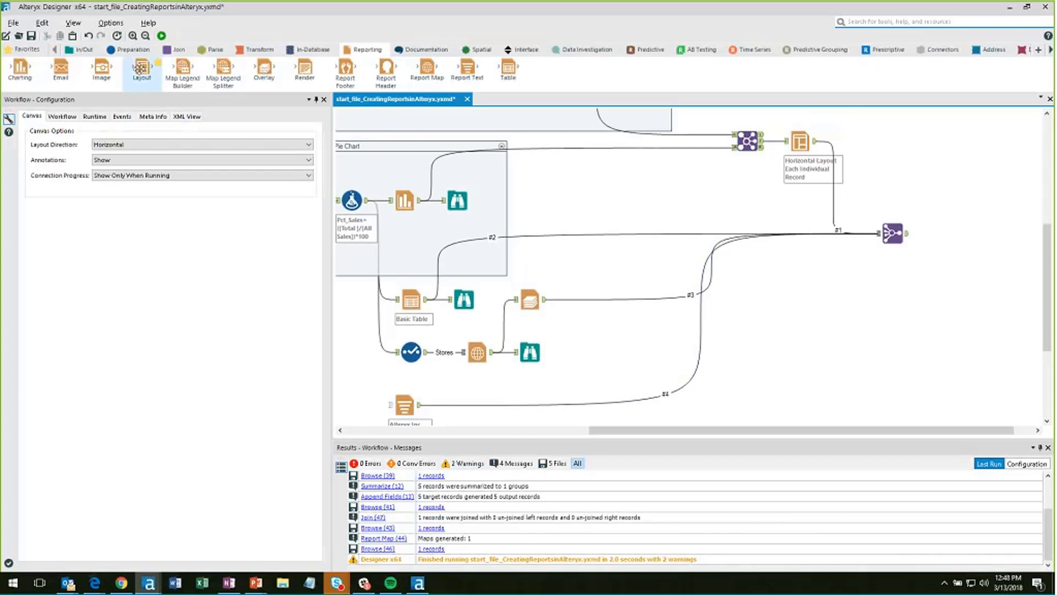
pyautogui.click(141, 68)
pyautogui.moveTo(140, 69); pyautogui.dragTo(952, 234)
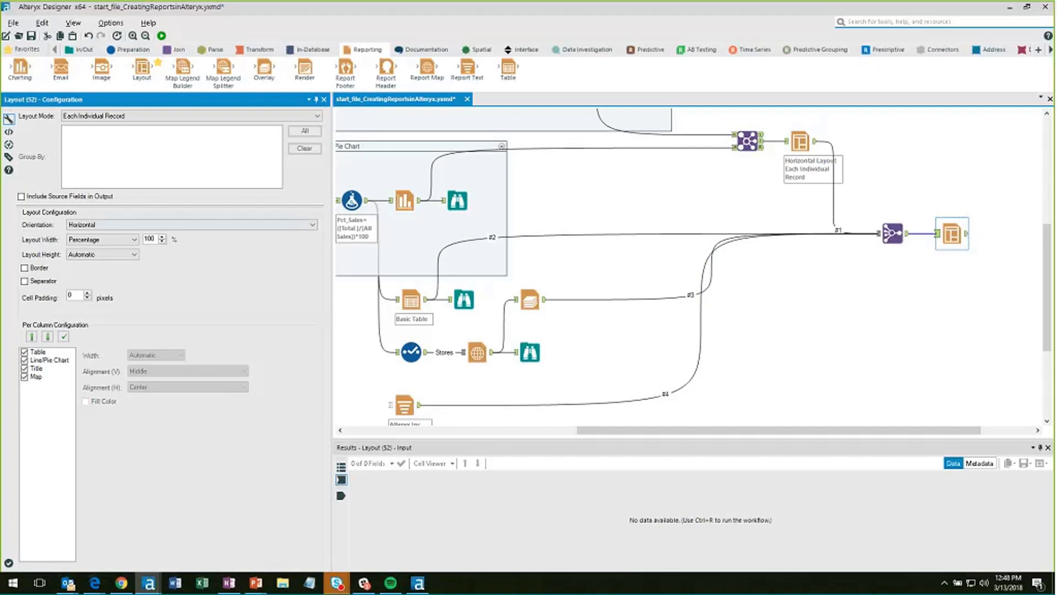
pyautogui.click(802, 142)
pyautogui.click(102, 225)
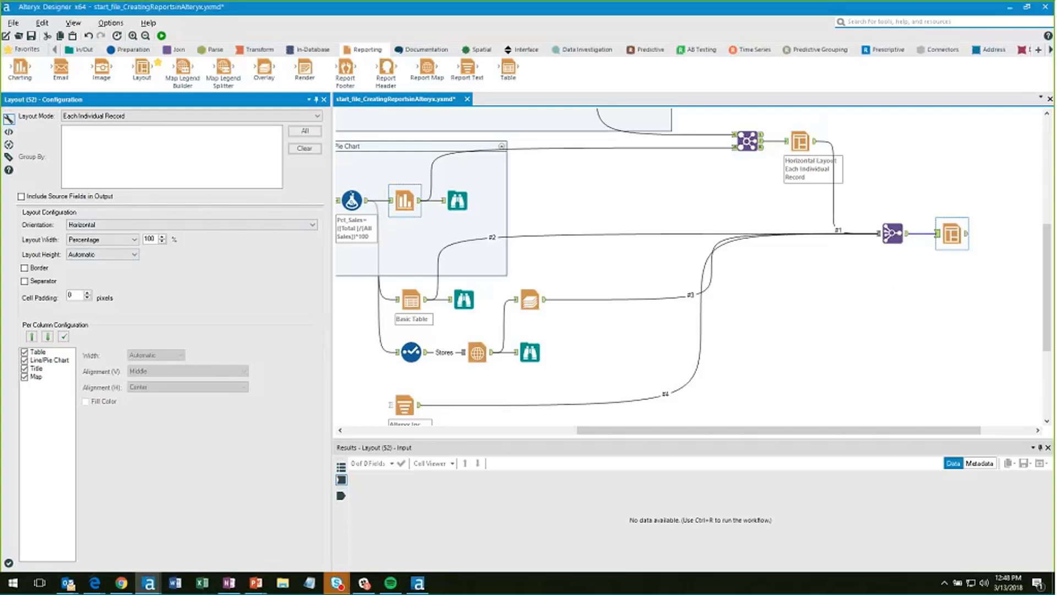
pyautogui.click(101, 242)
# Order the vertical layout's rows as Title, Line/Pie Chart, Map and Table.
pyautogui.click(37, 368)
pyautogui.click(32, 336)
pyautogui.click(32, 336)
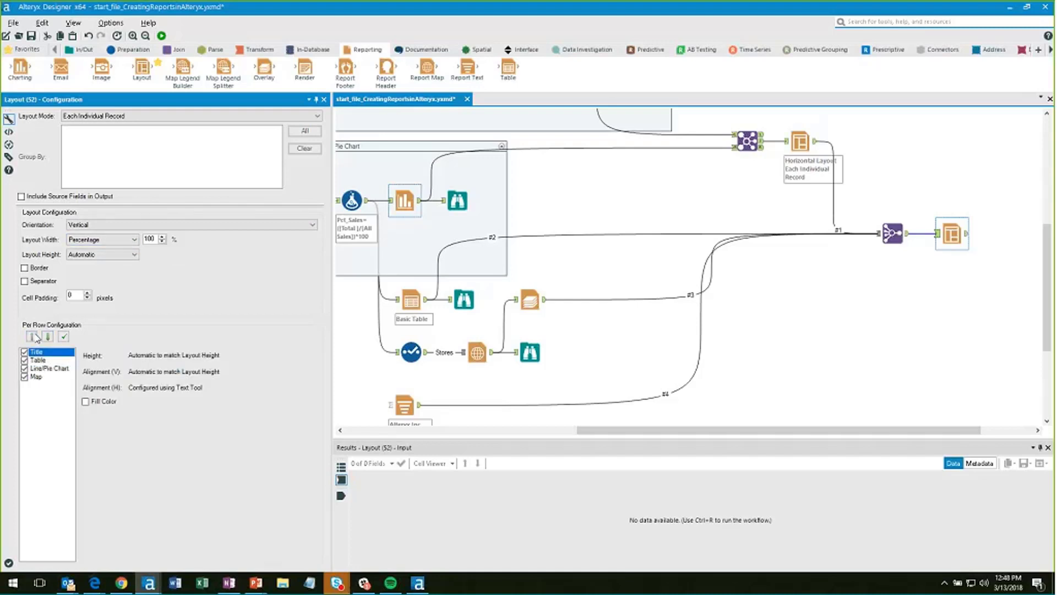
pyautogui.click(49, 368)
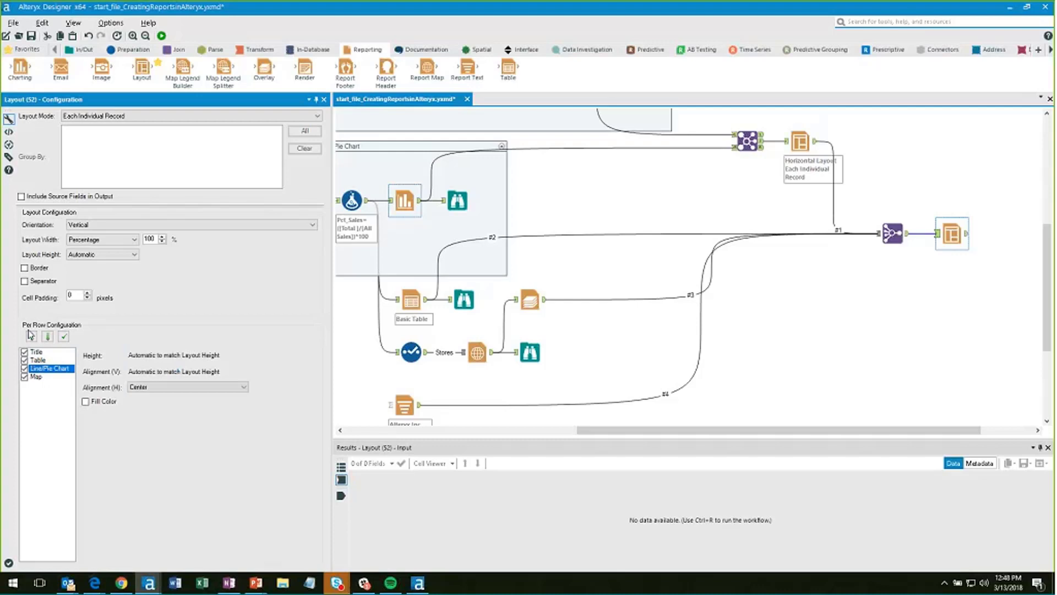
pyautogui.click(32, 336)
pyautogui.click(36, 377)
pyautogui.click(31, 336)
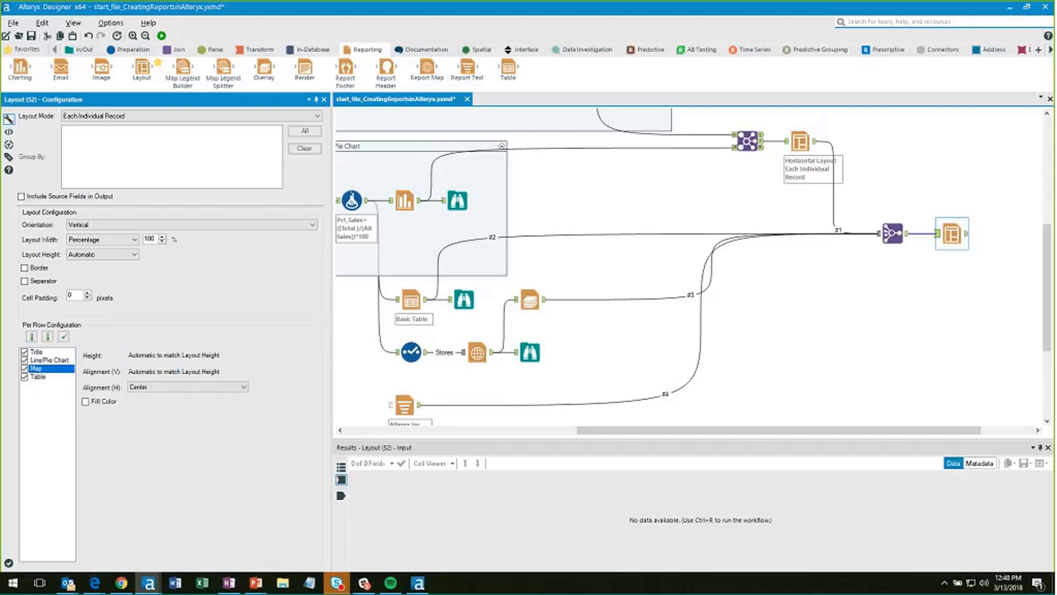
# Connect a Render tool to the vertical Layout tool with Layout as its data field, and run the workflow.
pyautogui.moveTo(844, 431); pyautogui.dragTo(924, 423)
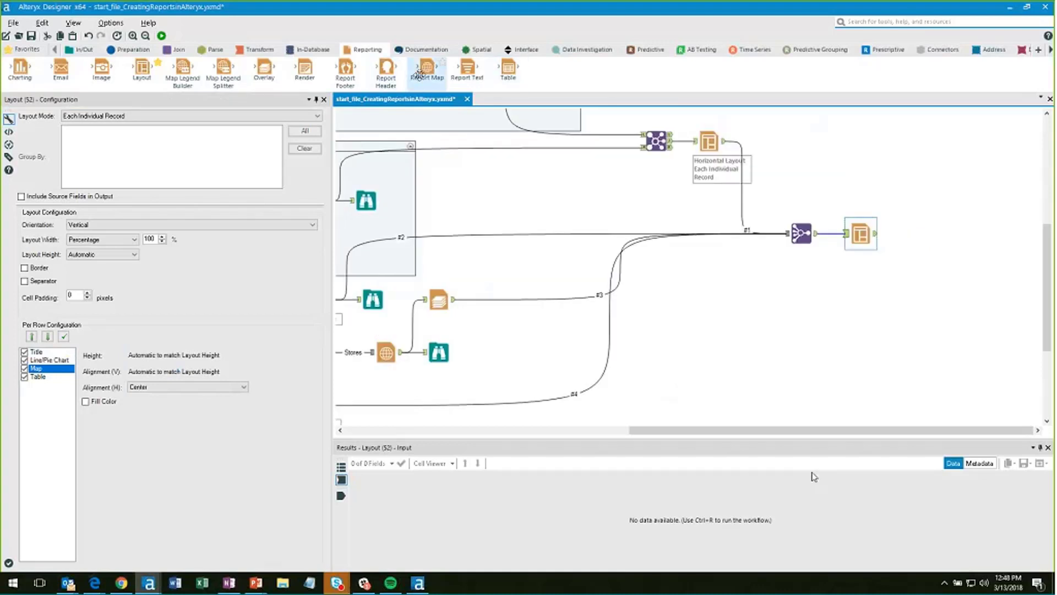
pyautogui.moveTo(305, 72); pyautogui.dragTo(933, 234)
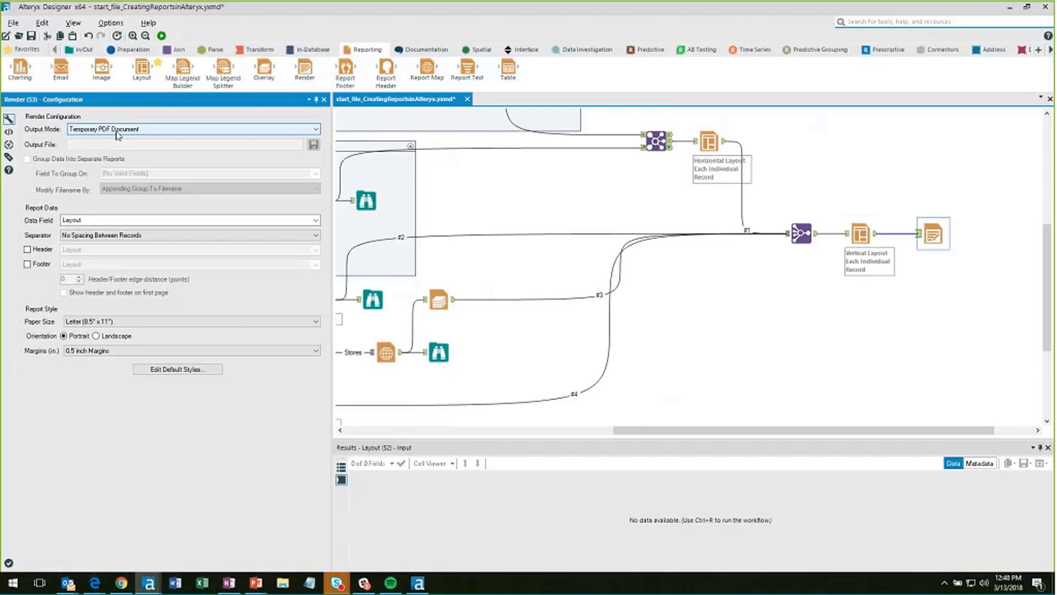
pyautogui.click(316, 220)
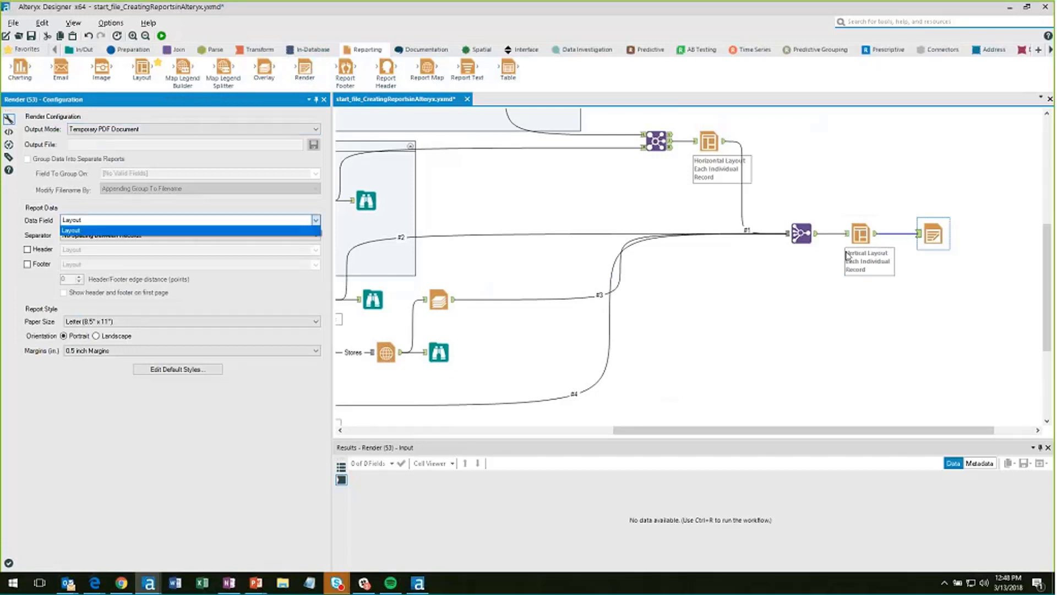
pyautogui.click(221, 228)
pyautogui.hotkey('ctrl', 'r')
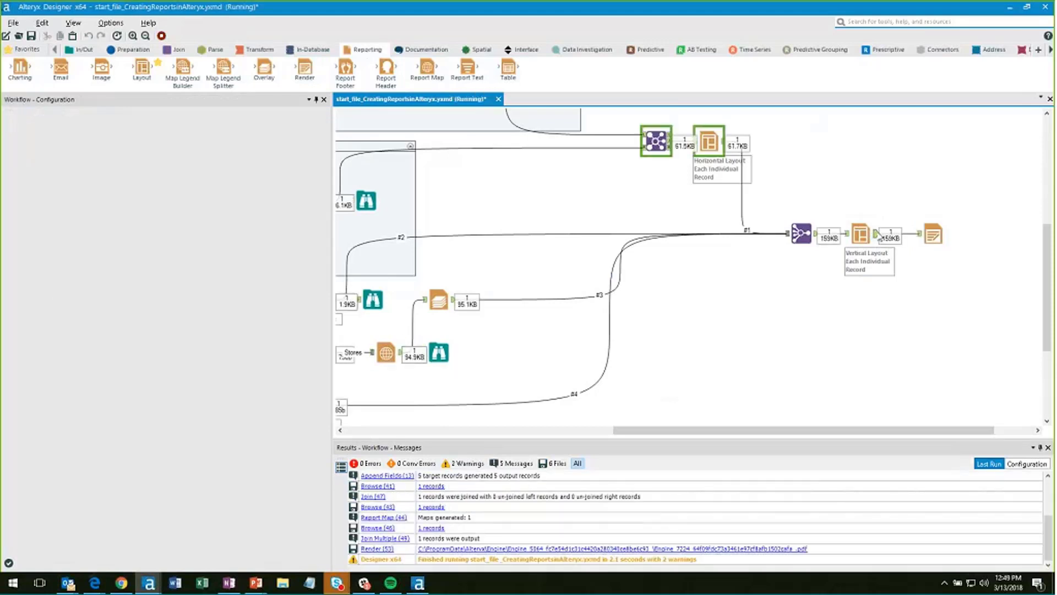
# Inspect the output fields of the vertical Layout and Join Multiple tools and the Render tool's data field.
pyautogui.click(880, 236)
pyautogui.click(860, 233)
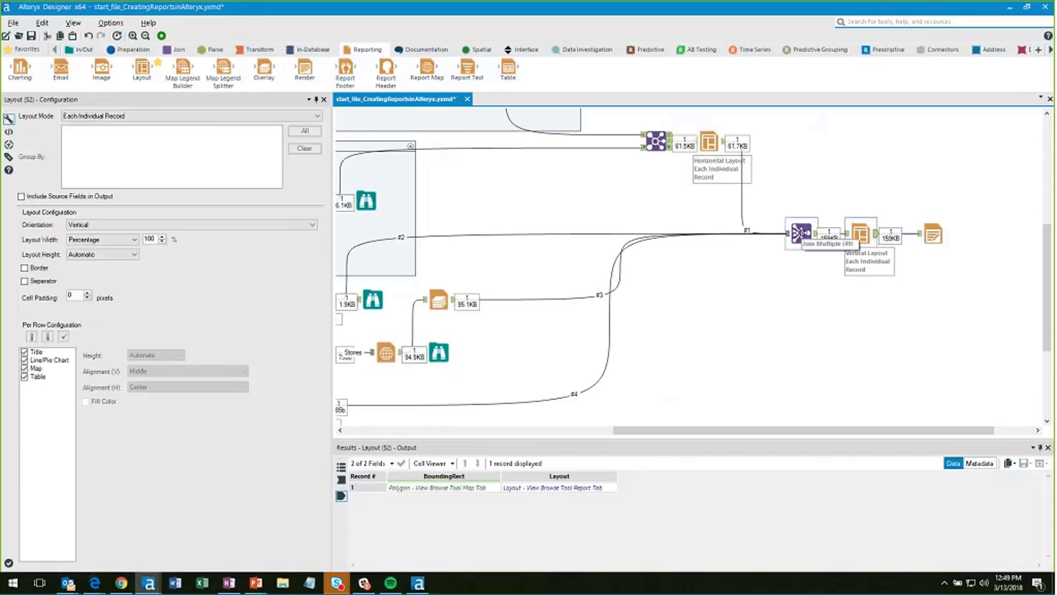
pyautogui.click(801, 234)
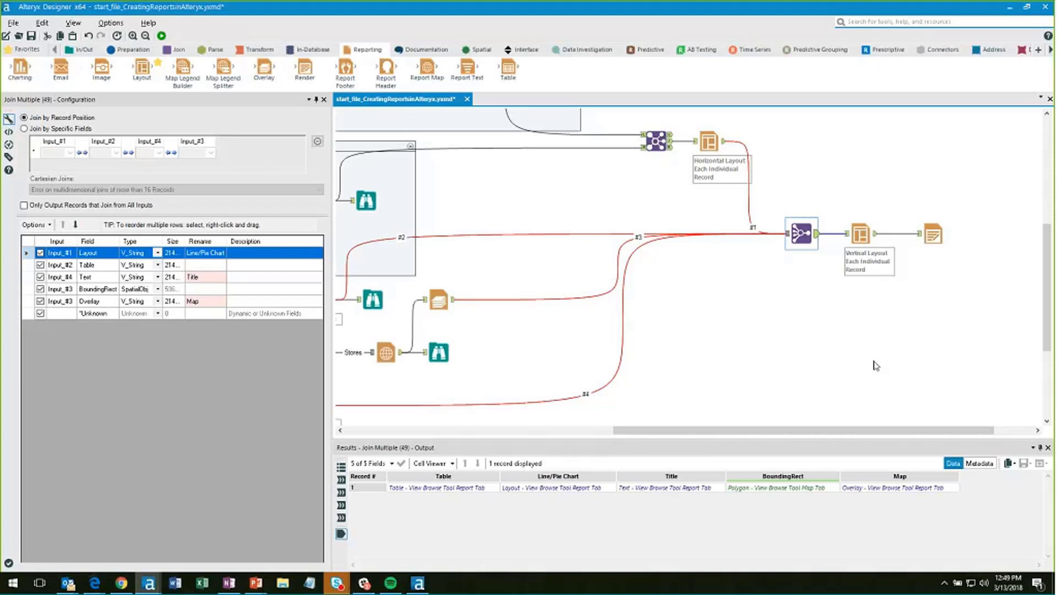
pyautogui.click(862, 240)
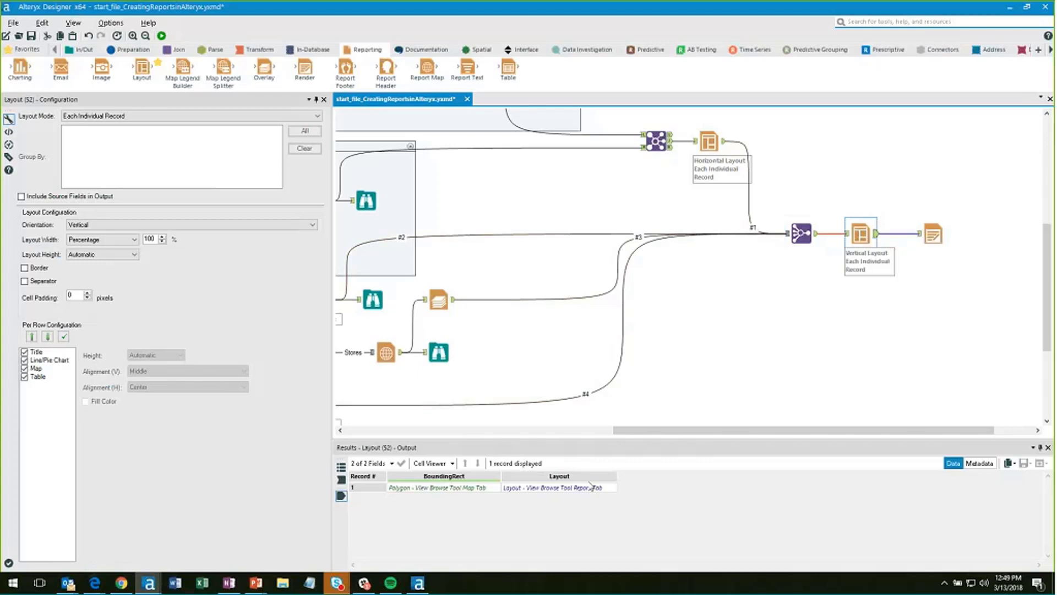
pyautogui.click(933, 234)
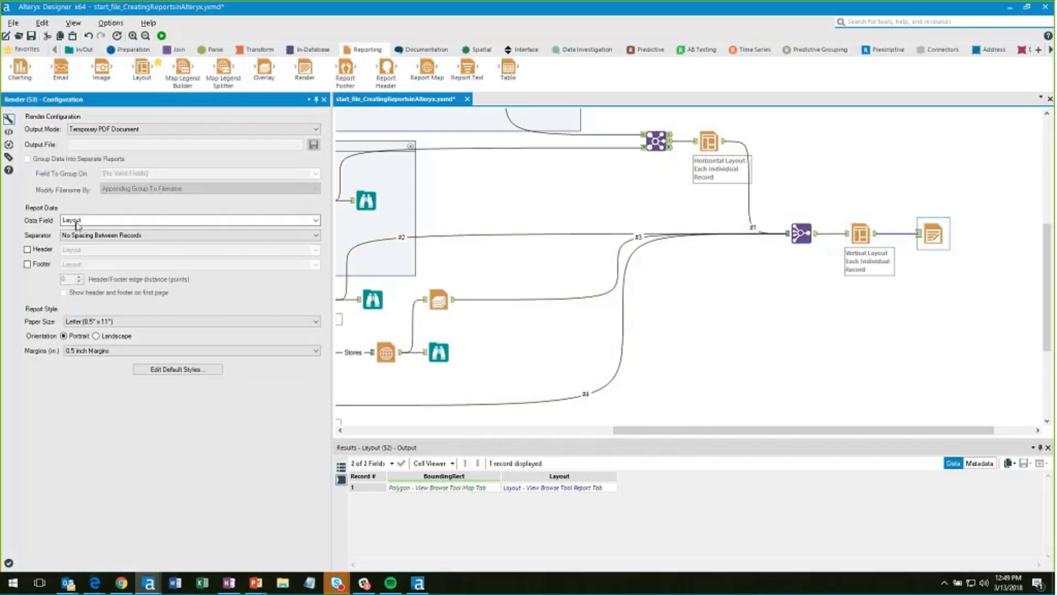
pyautogui.click(76, 222)
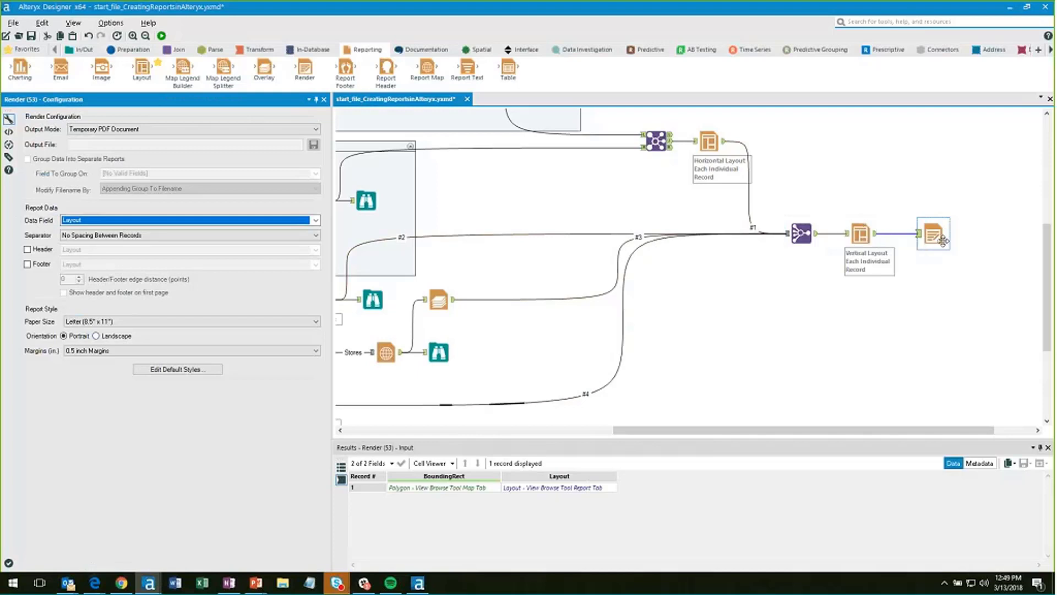
pyautogui.click(27, 249)
pyautogui.click(100, 250)
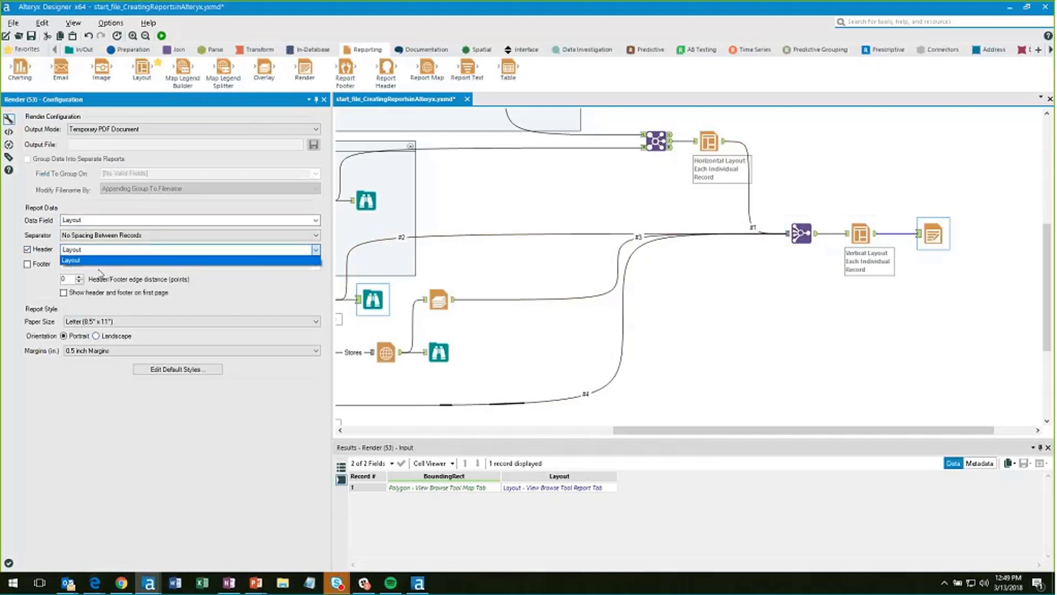
pyautogui.click(28, 249)
pyautogui.click(27, 249)
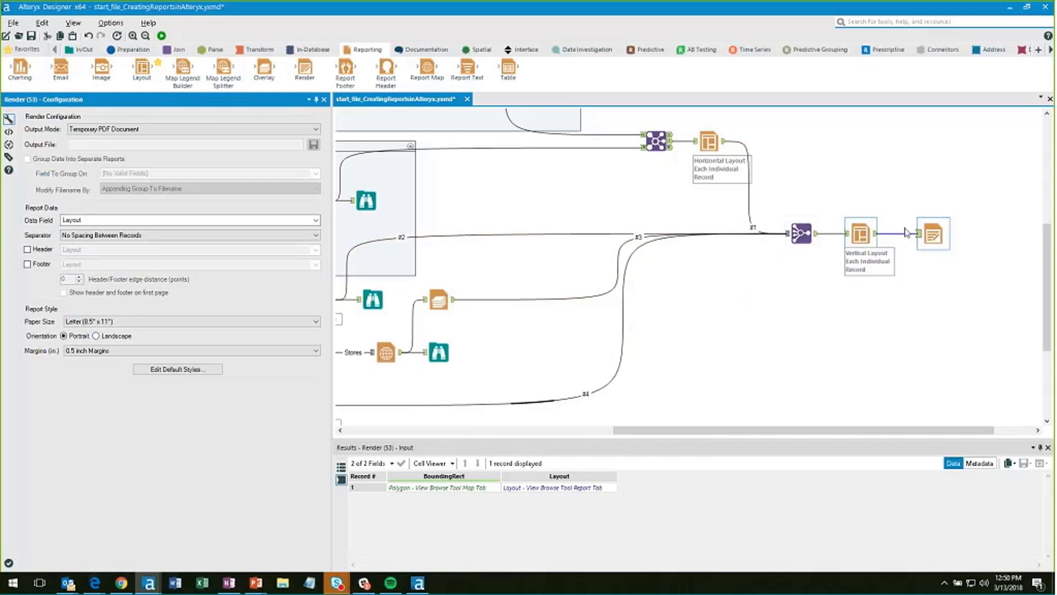
# Open the PDF produced by the Render tool and compare it with the finished report in report.pdf.
pyautogui.hotkey('ctrl', 'r')
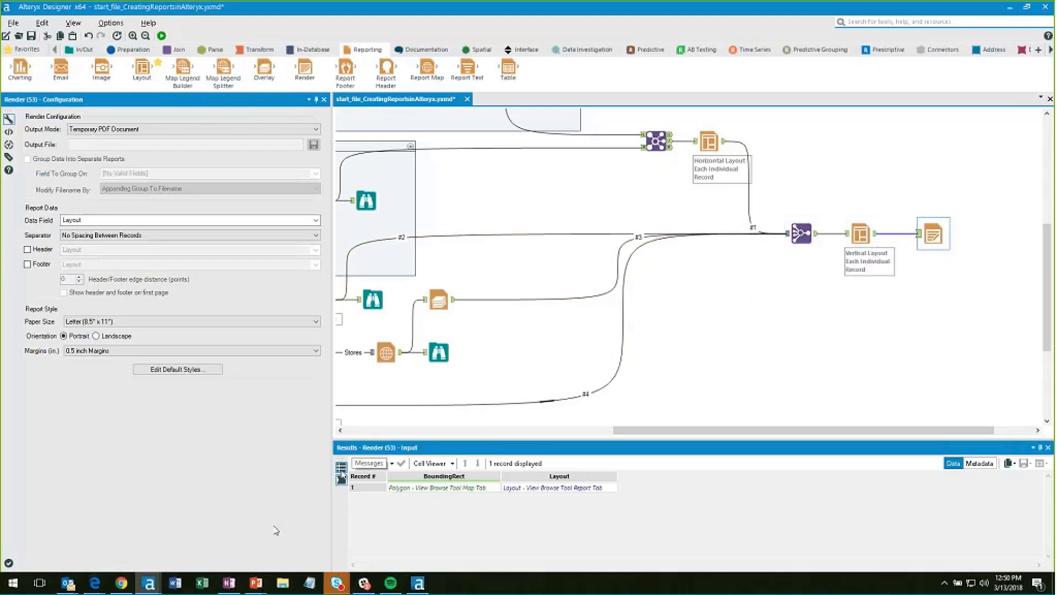
pyautogui.click(681, 477)
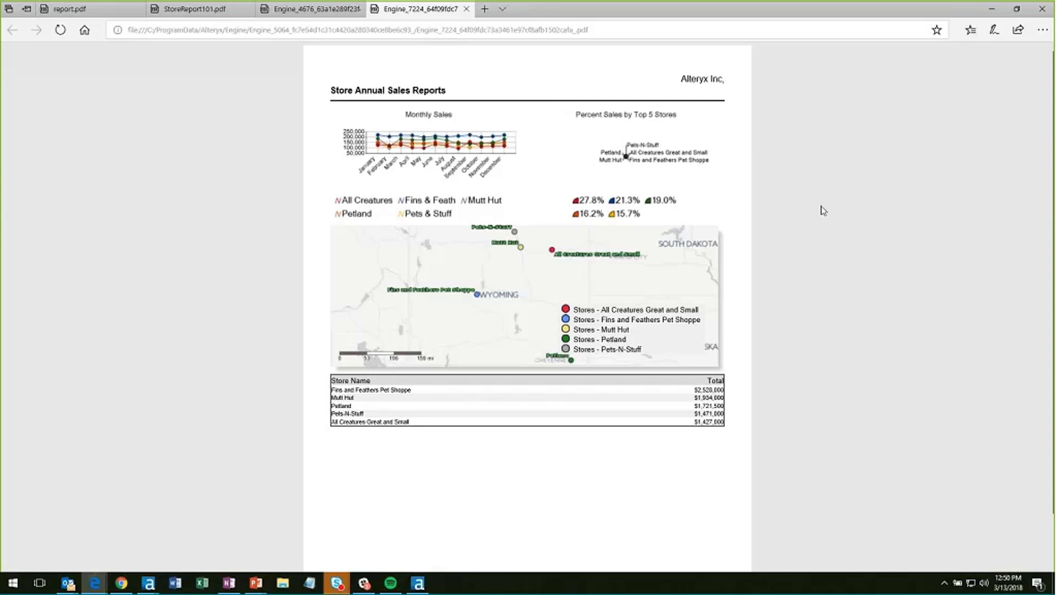
pyautogui.hotkey('alt', 'Tab')
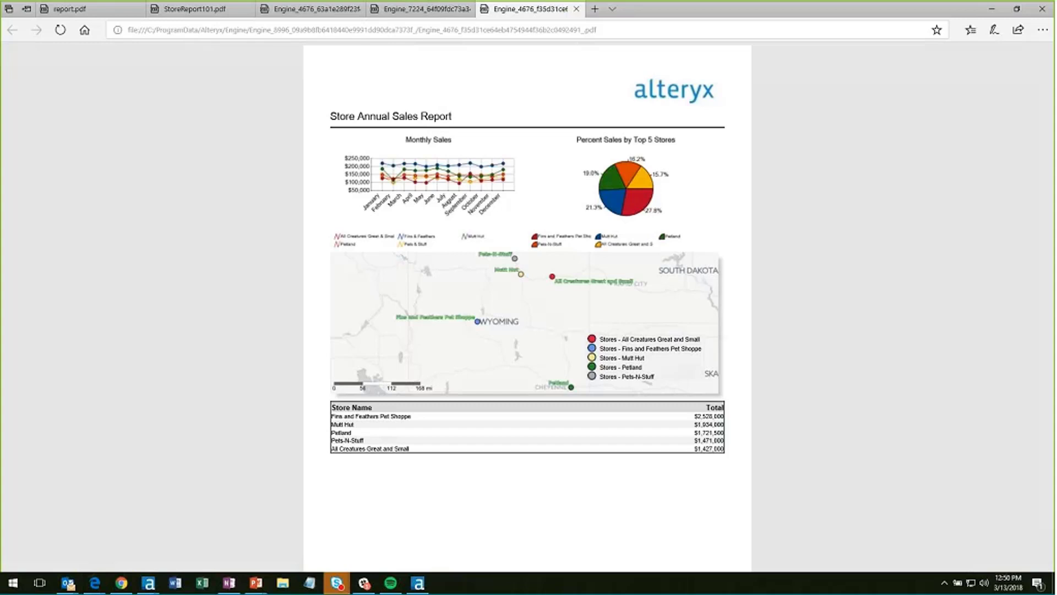
pyautogui.click(237, 427)
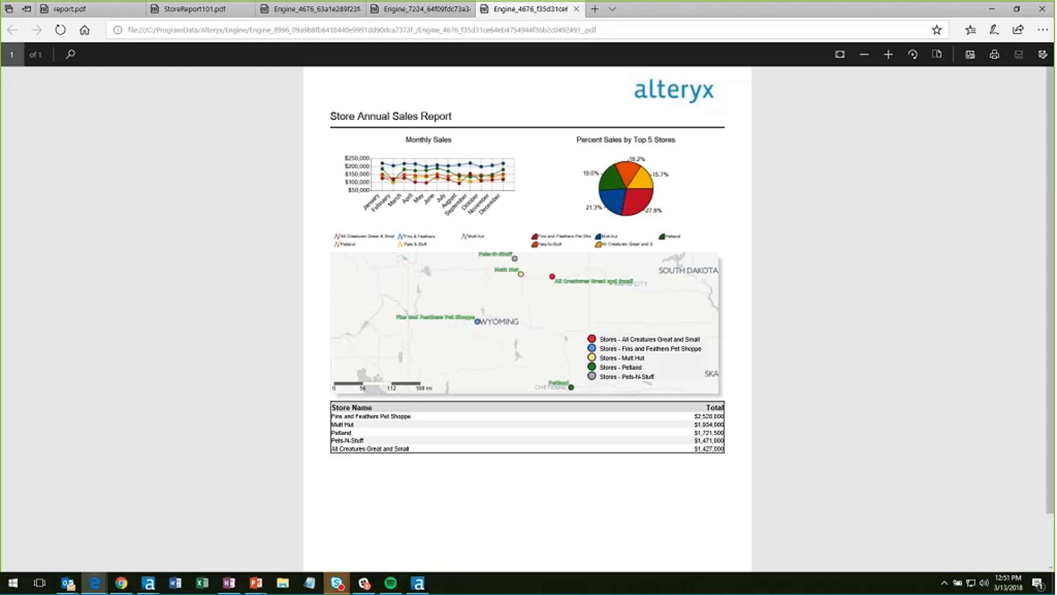
pyautogui.moveTo(71, 8)
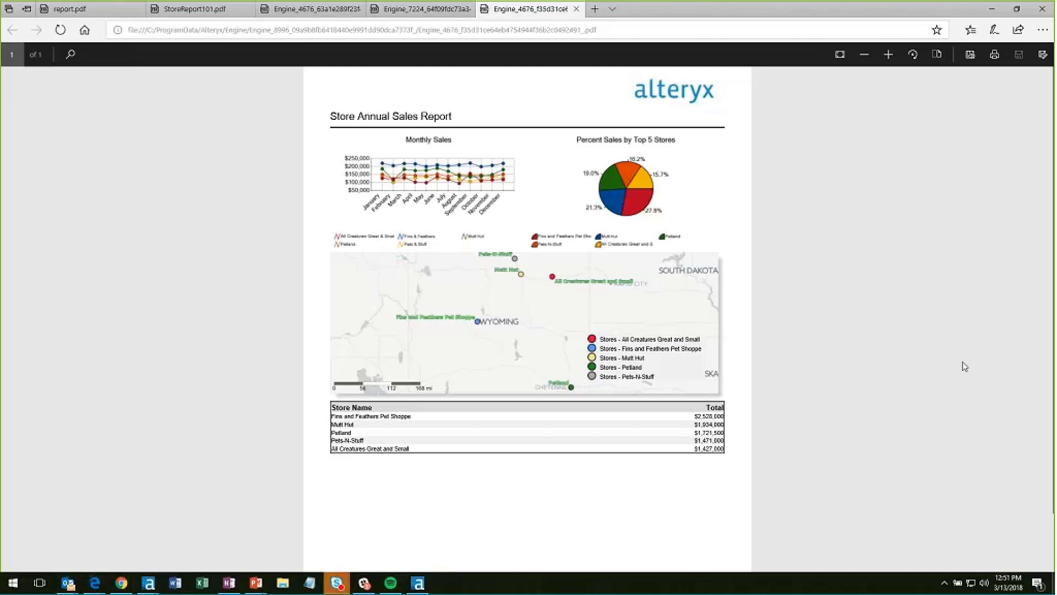
pyautogui.click(59, 11)
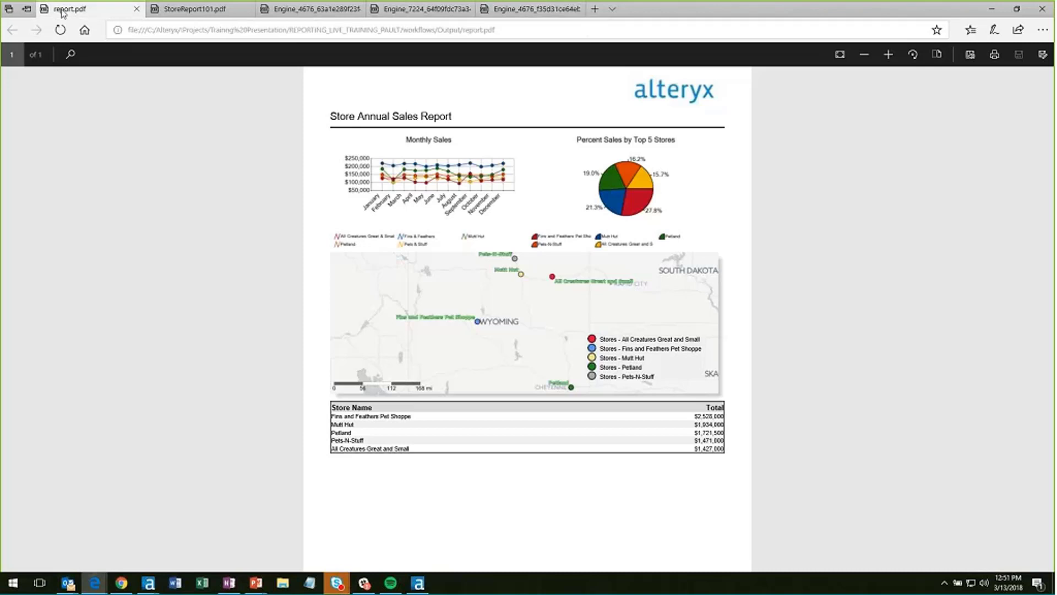
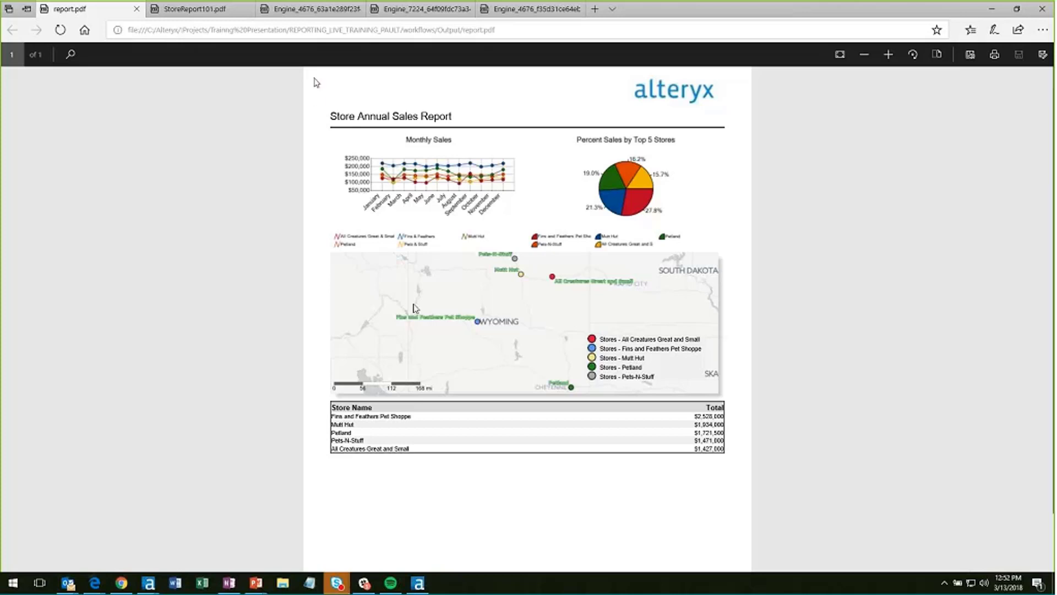
# Switch back to Alteryx Designer and review the Monthly Sales line chart's series fields and label field options.
pyautogui.click(152, 583)
pyautogui.click(147, 524)
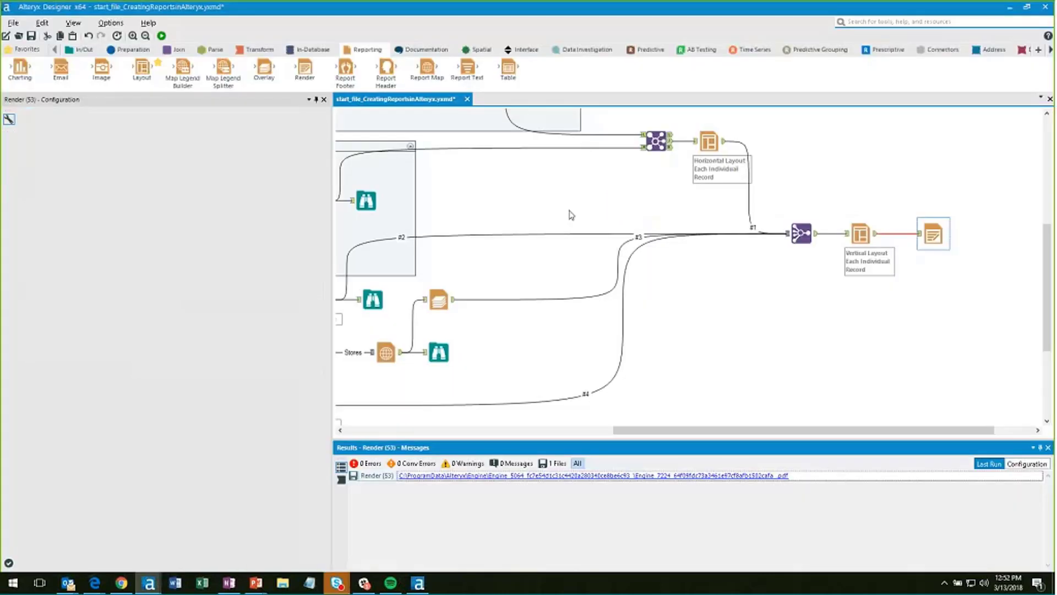
pyautogui.click(570, 215)
pyautogui.scroll(3, 559, 213)
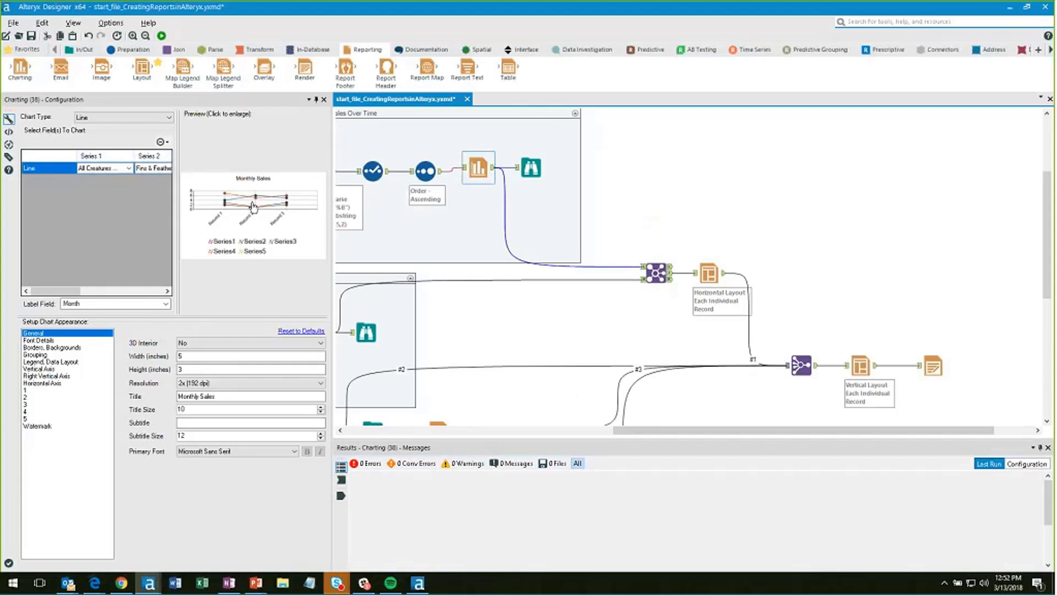
pyautogui.click(96, 291)
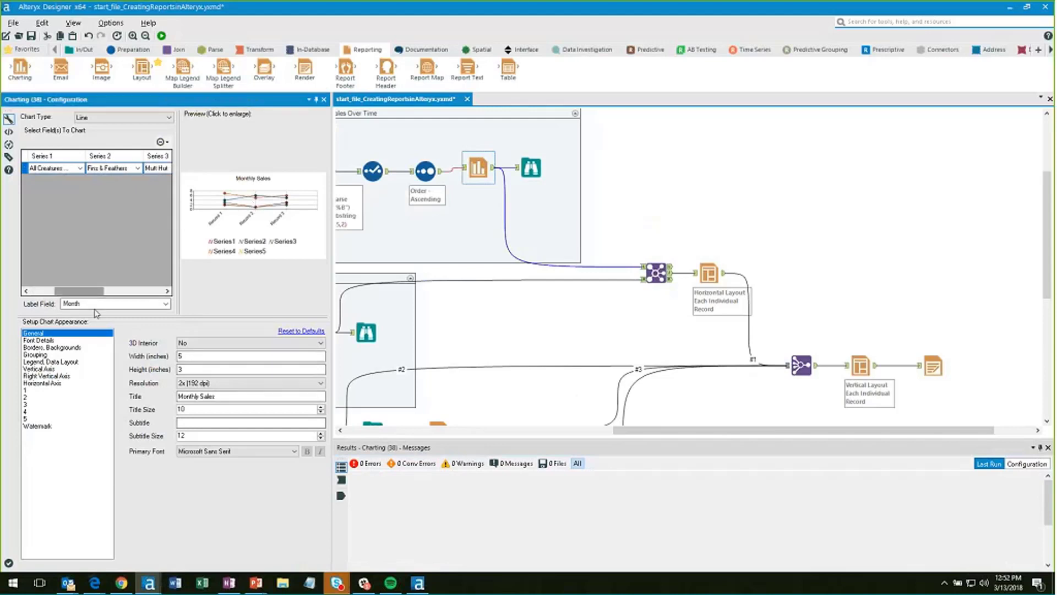
pyautogui.click(157, 168)
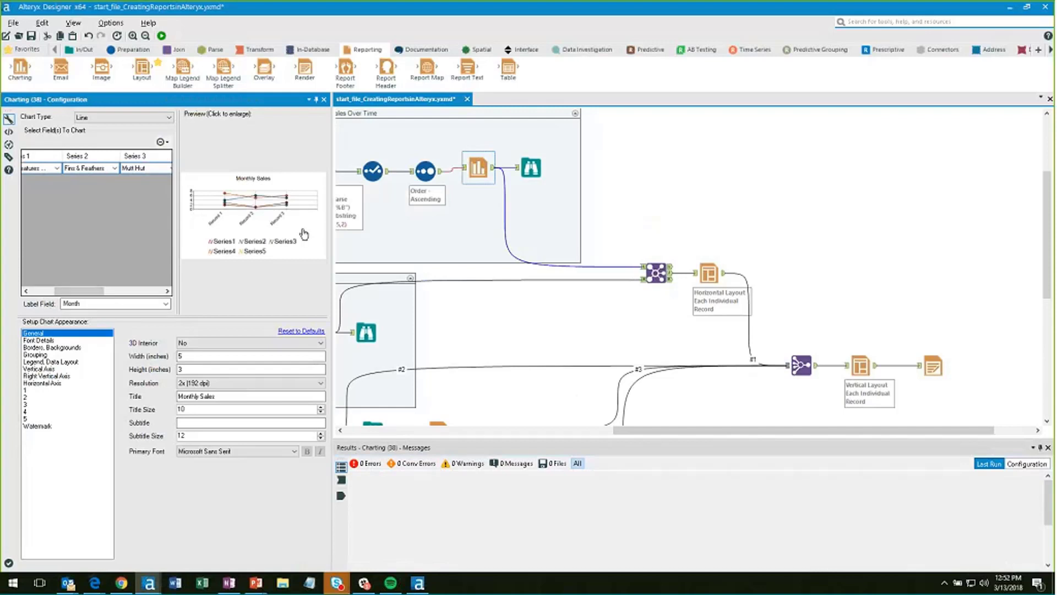
pyautogui.click(166, 304)
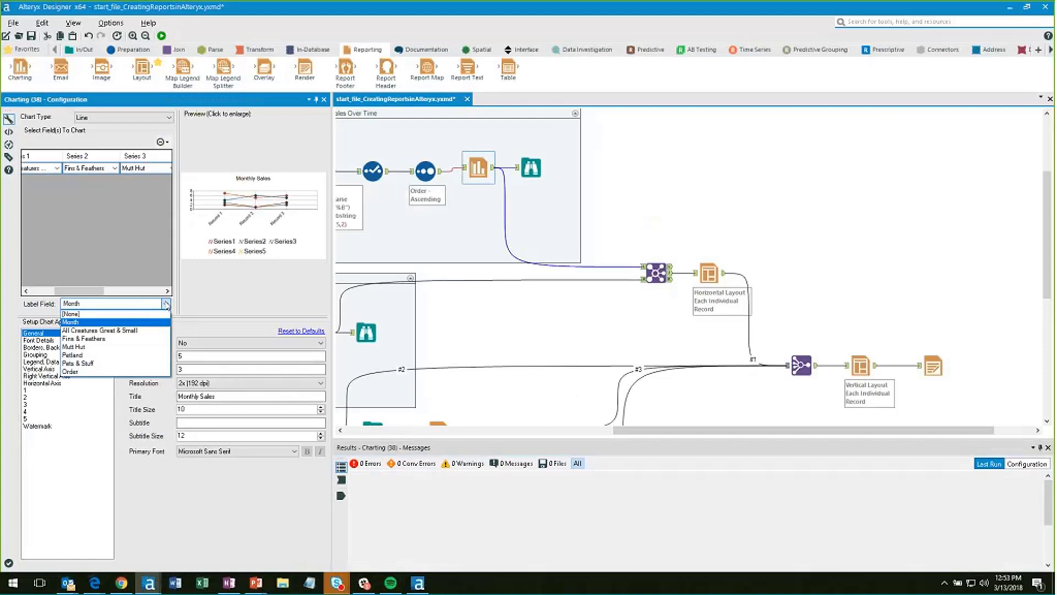
pyautogui.click(165, 305)
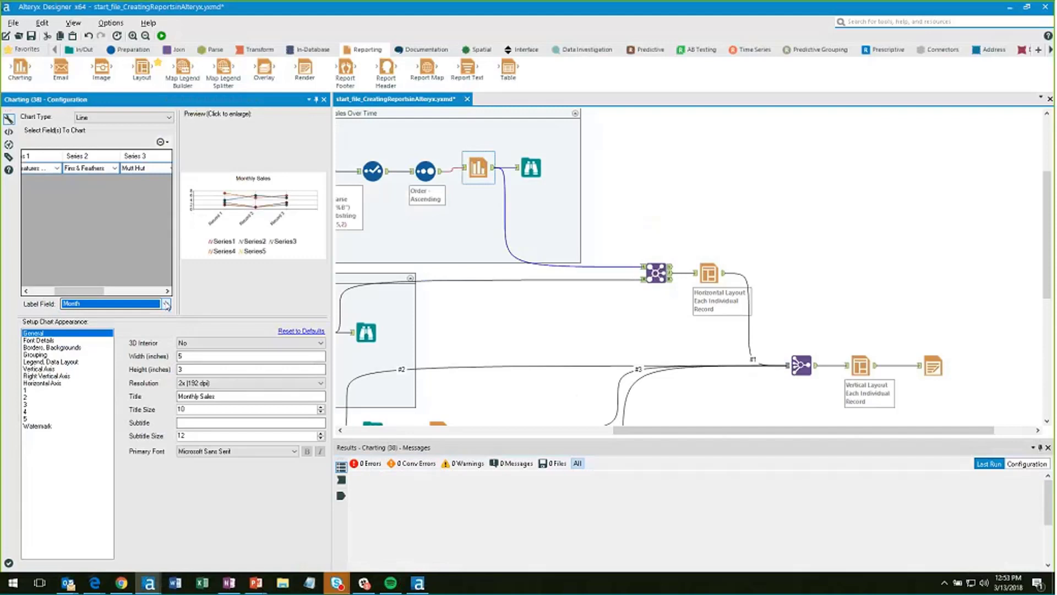
pyautogui.moveTo(79, 291); pyautogui.dragTo(48, 291)
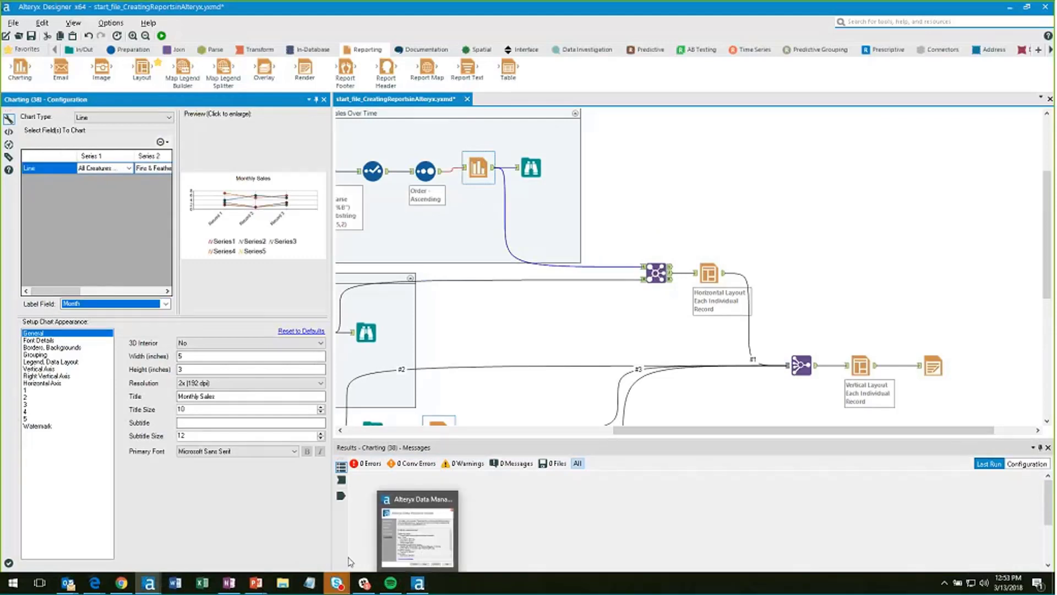
# Switch to report.pdf, look over the finished Store Annual Sales Report, and return to Alteryx Designer.
pyautogui.click(594, 323)
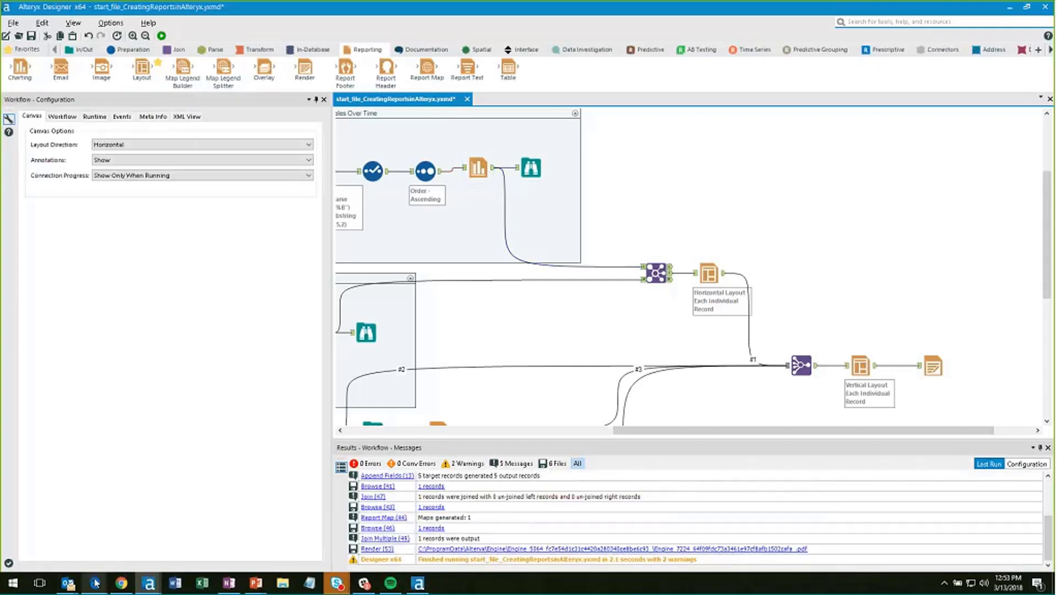
pyautogui.moveTo(95, 574)
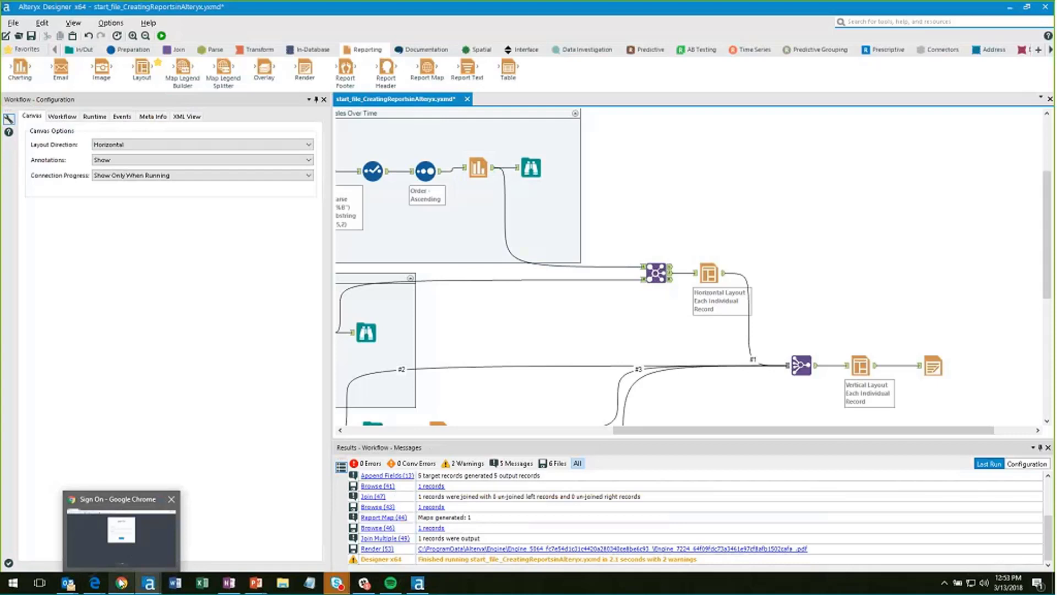
pyautogui.click(113, 538)
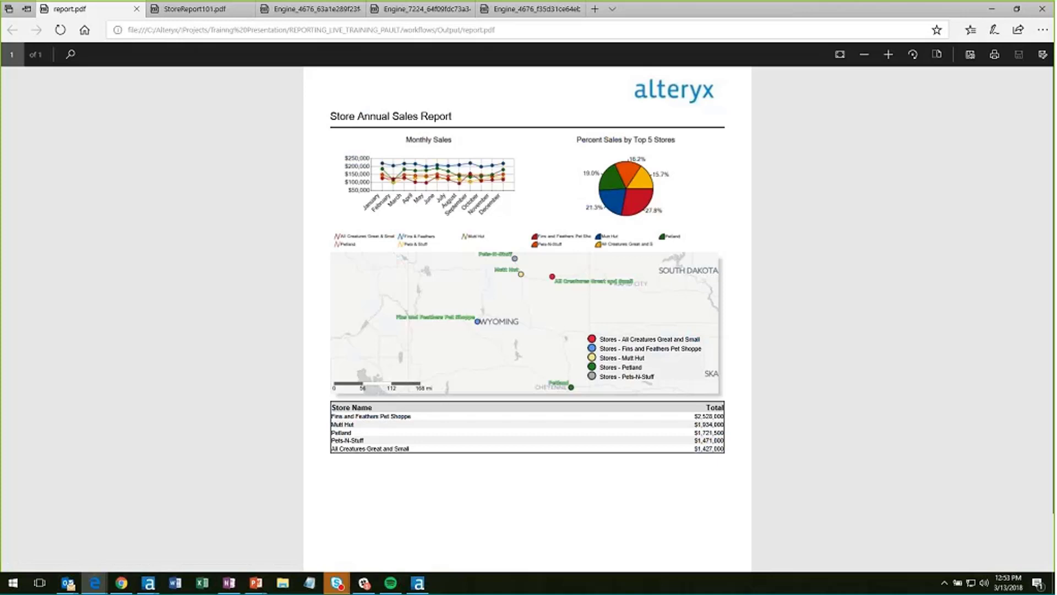
pyautogui.hotkey('alt', 'Tab')
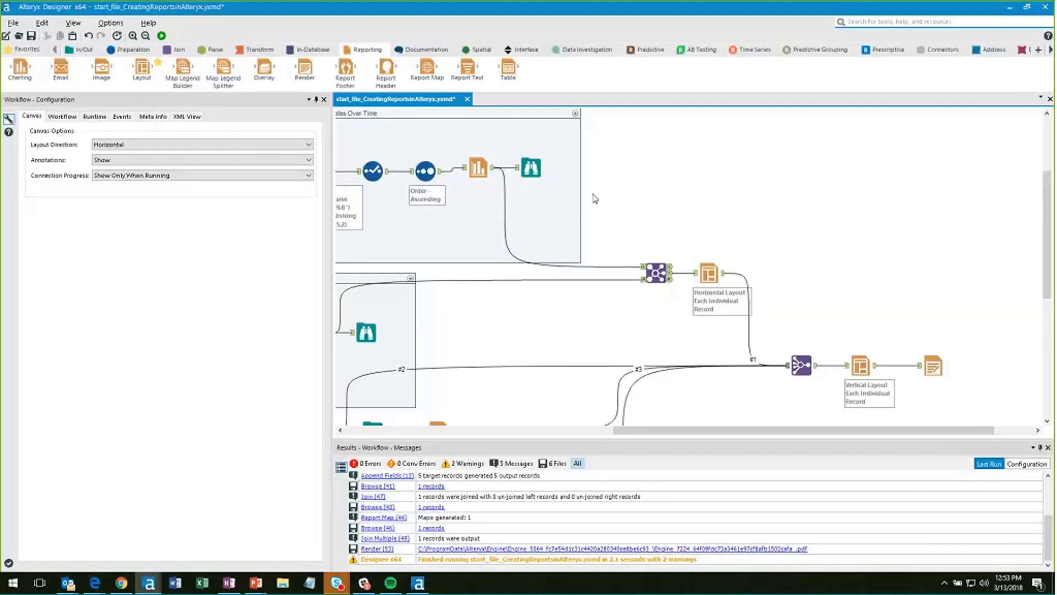
# Review the Report Text title settings and trace the chart, table, map and title connections into the Join Multiple tool.
pyautogui.scroll(-5, 380, 379)
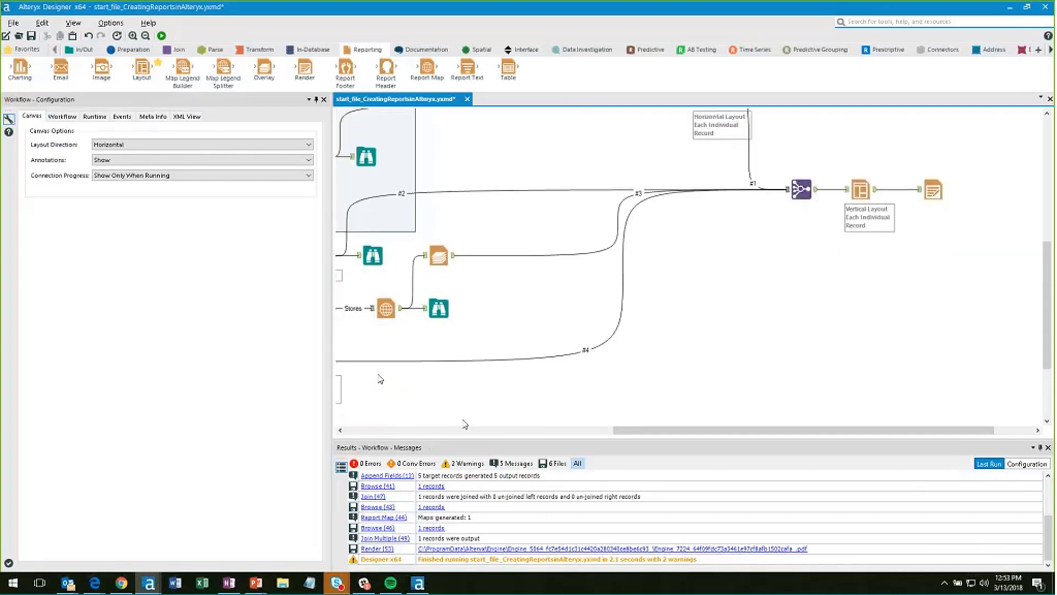
pyautogui.hscroll(-5, 380, 378)
pyautogui.click(480, 370)
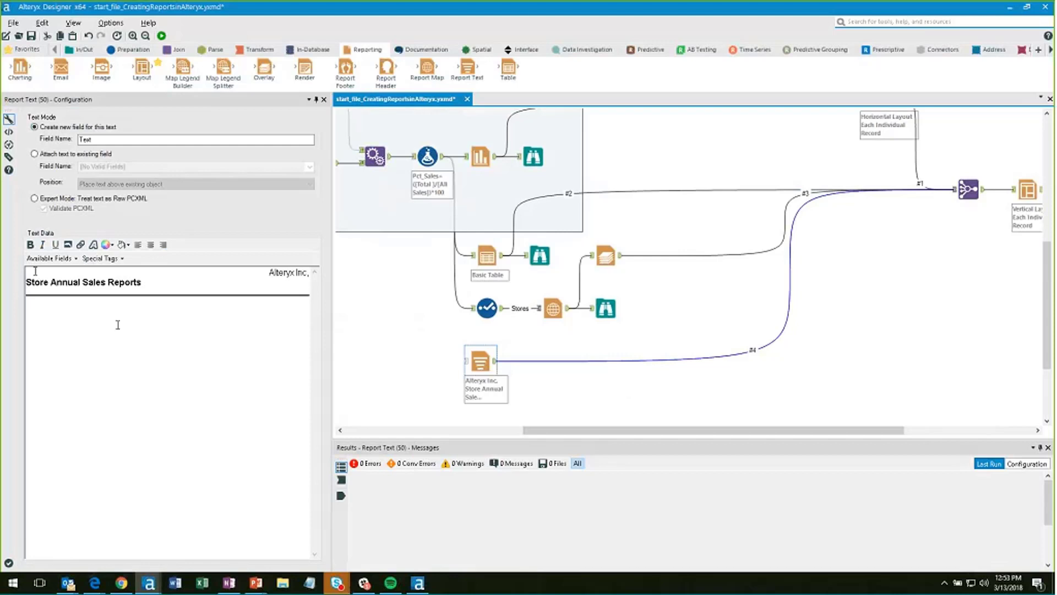
pyautogui.scroll(5, 688, 264)
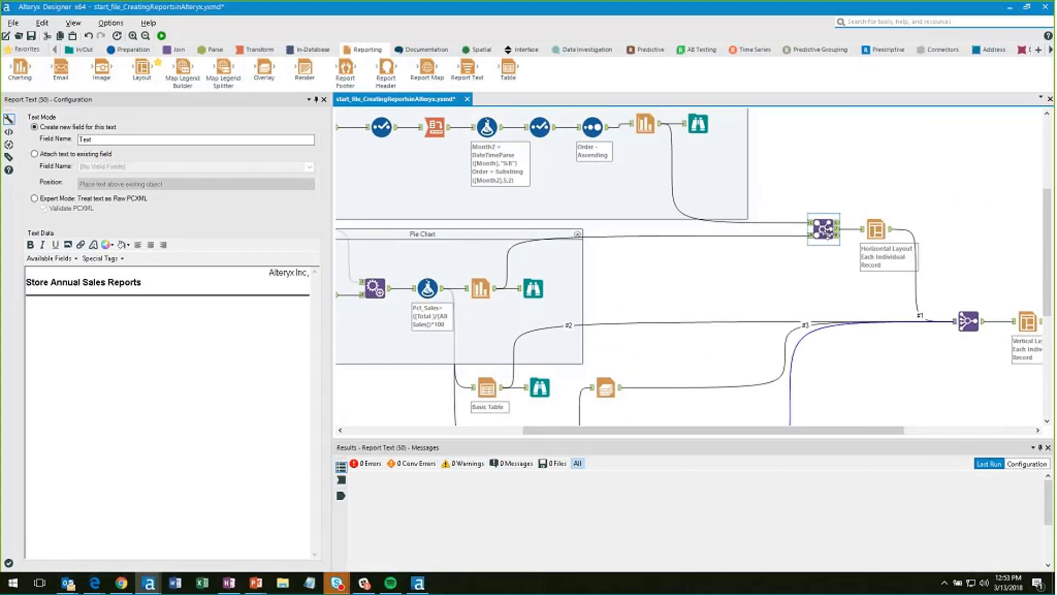
pyautogui.scroll(-3, 896, 347)
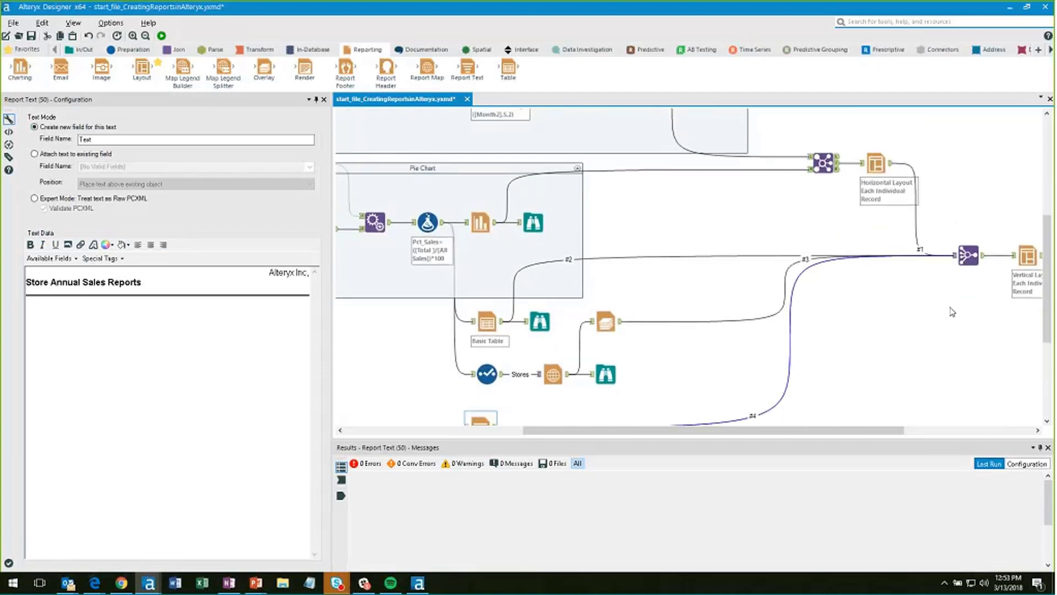
pyautogui.scroll(1, 953, 311)
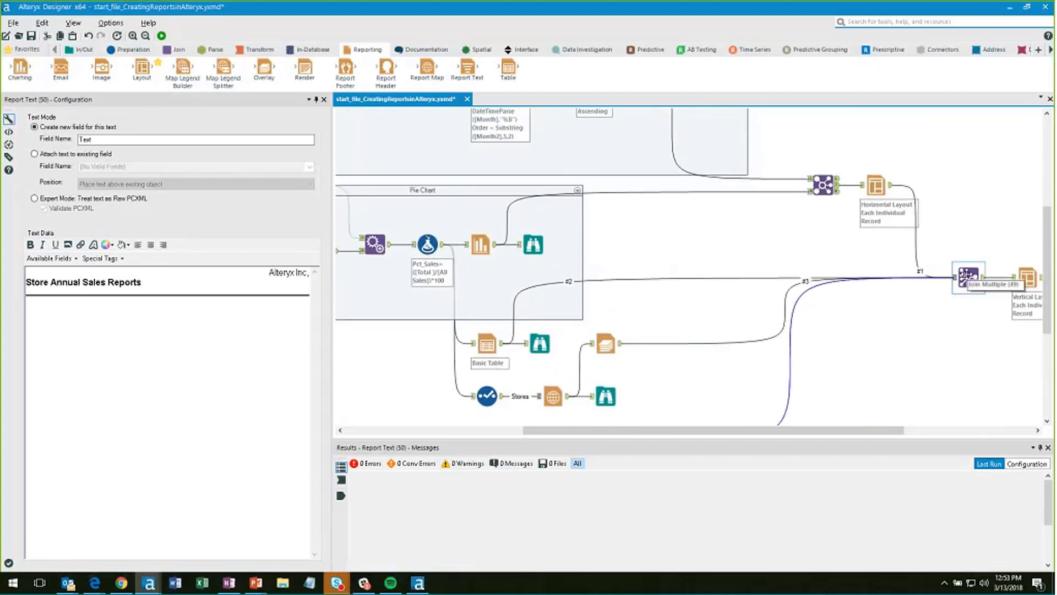
pyautogui.scroll(-5, 968, 275)
pyautogui.scroll(8, 473, 354)
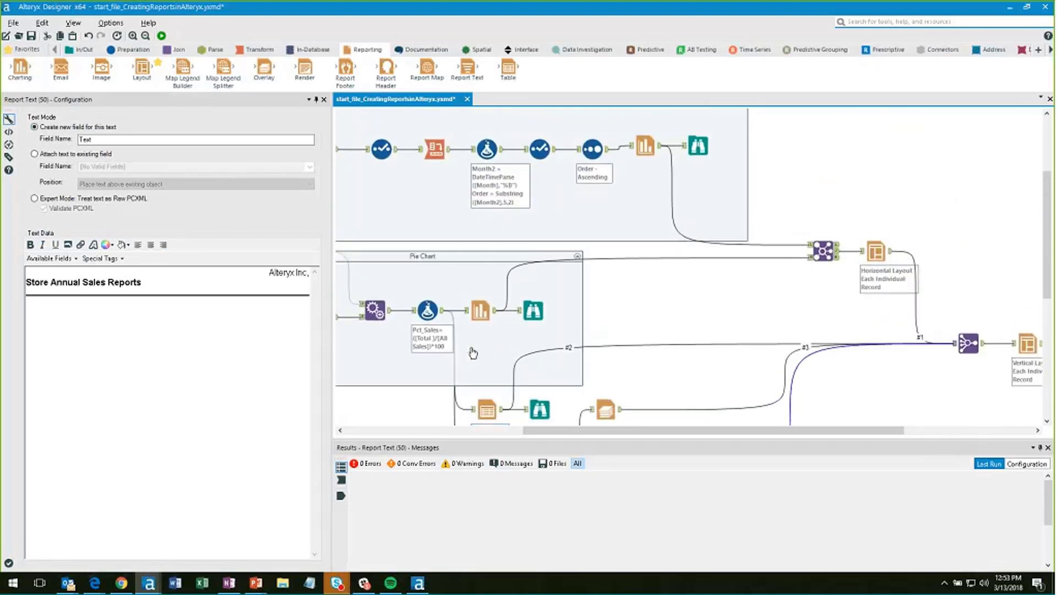
pyautogui.scroll(2, 473, 353)
pyautogui.scroll(-2, 639, 221)
pyautogui.scroll(-6, 641, 211)
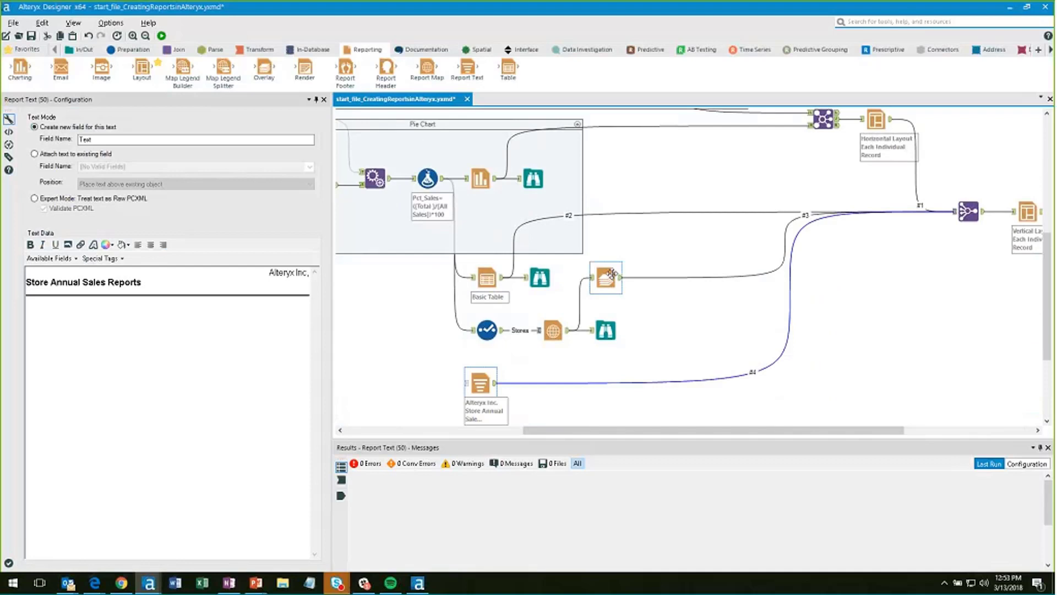
# Check the charts and their legends in report.pdf and switch back to Alteryx Designer.
pyautogui.hotkey('alt', 'Tab')
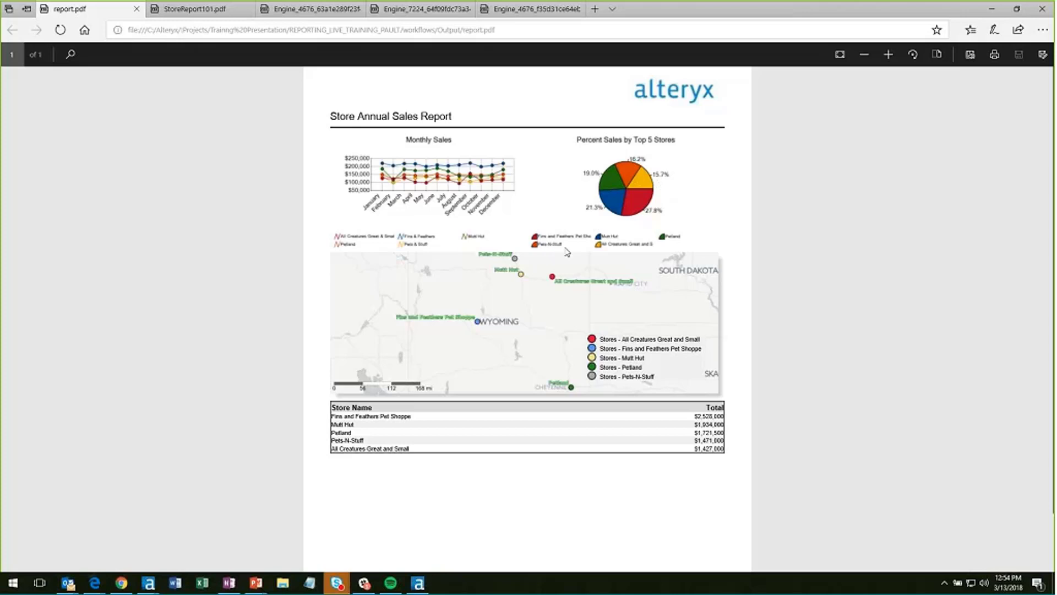
pyautogui.hotkey('alt', 'Tab')
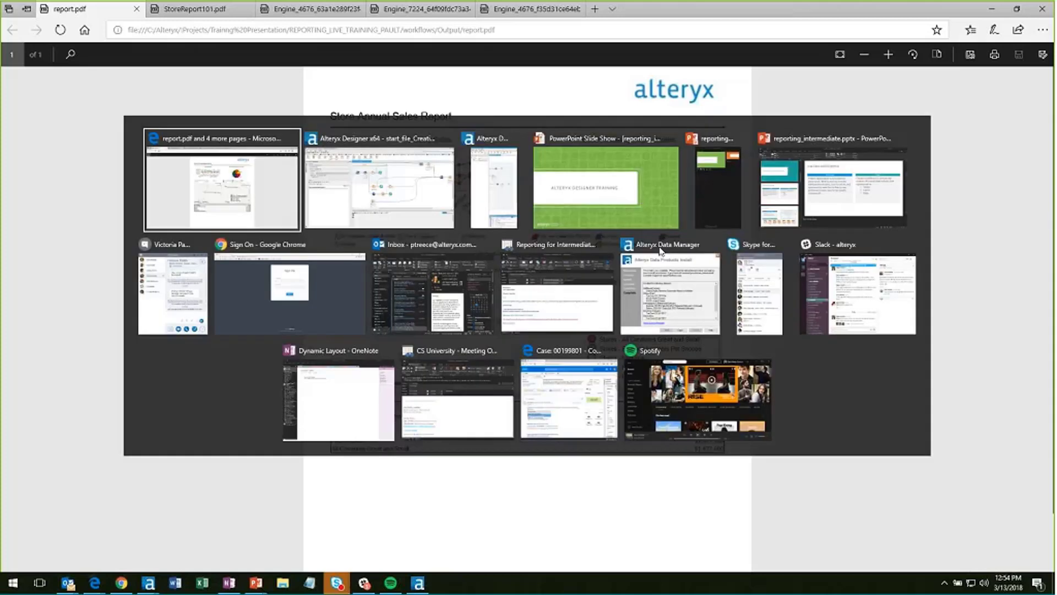
pyautogui.hotkey('alt', 'Tab')
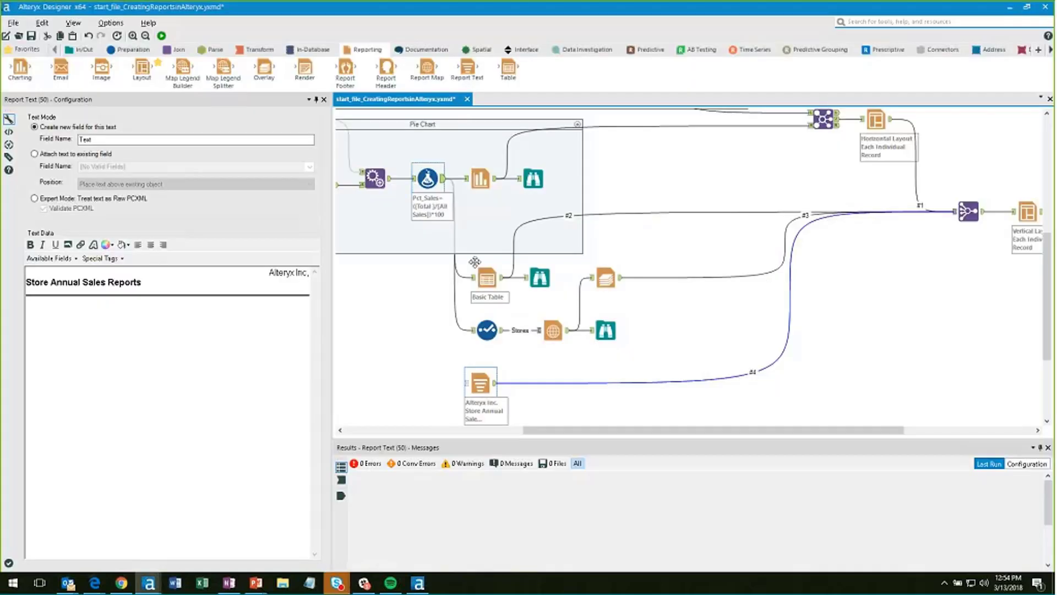
# Set the Percent Sales by Top 5 Stores pie chart's label field to Pct_Sales and open its legend settings.
pyautogui.click(470, 188)
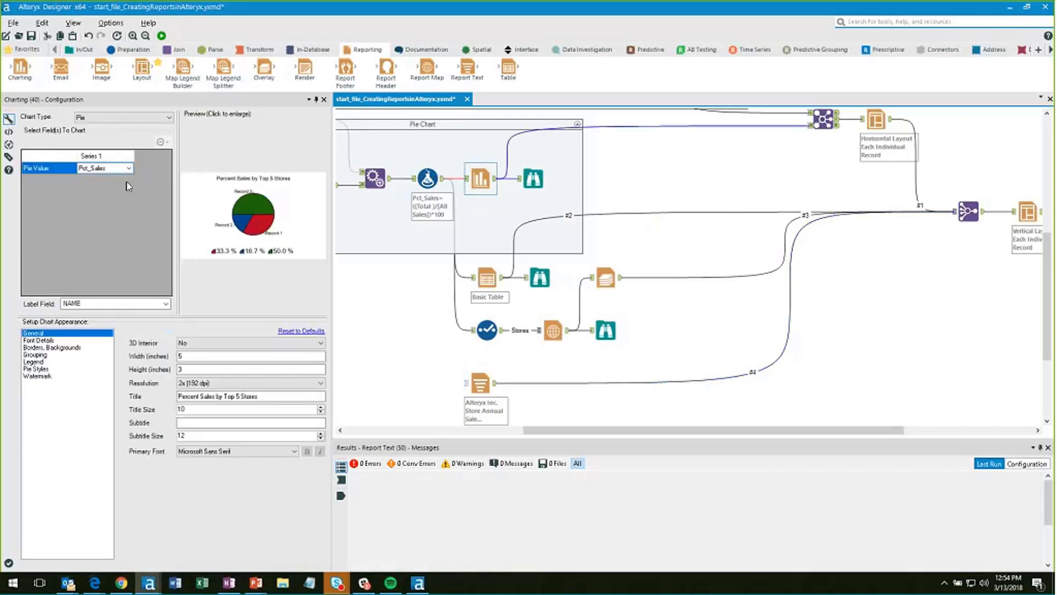
pyautogui.click(165, 303)
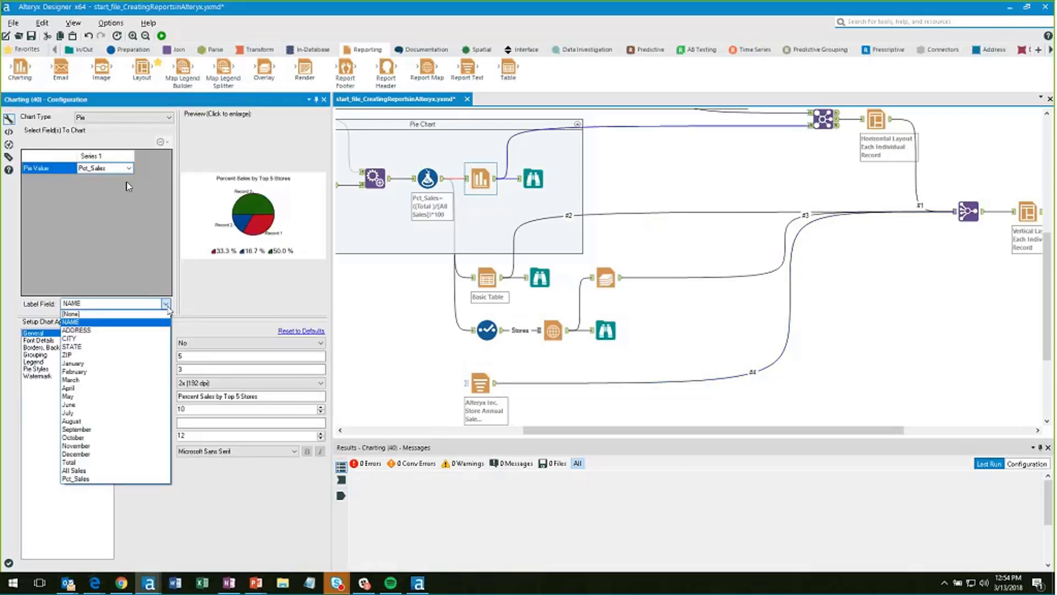
pyautogui.click(140, 479)
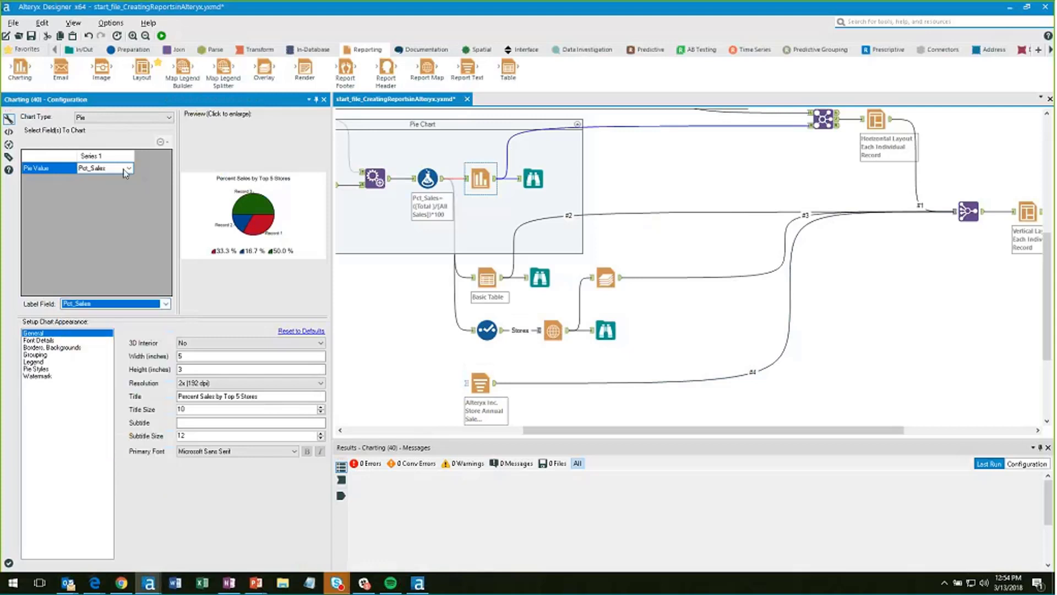
pyautogui.click(60, 362)
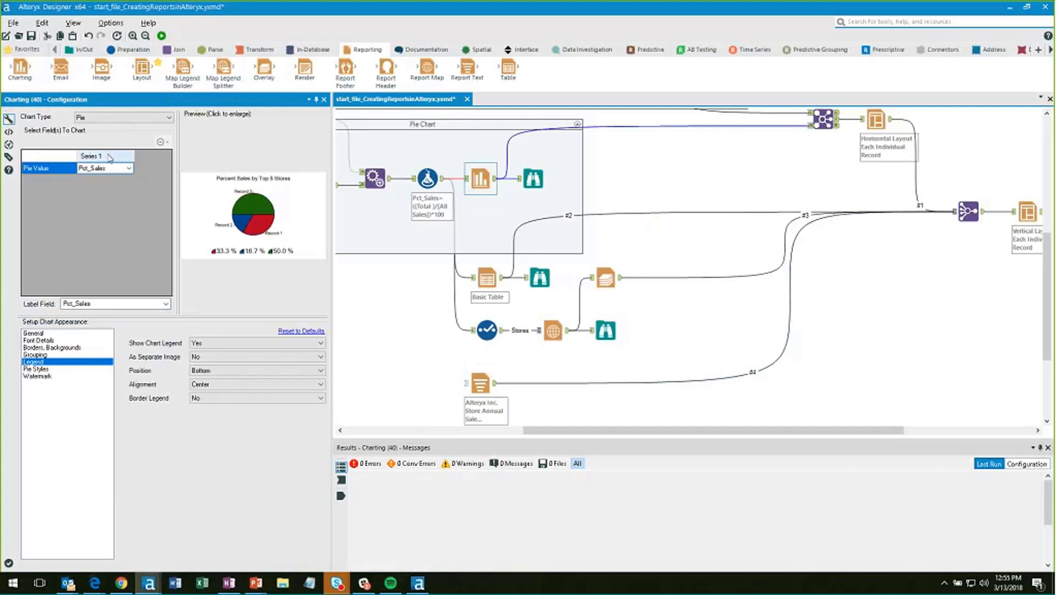
# Check the pie value field choices and set the pie chart's label field back to NAME.
pyautogui.click(128, 168)
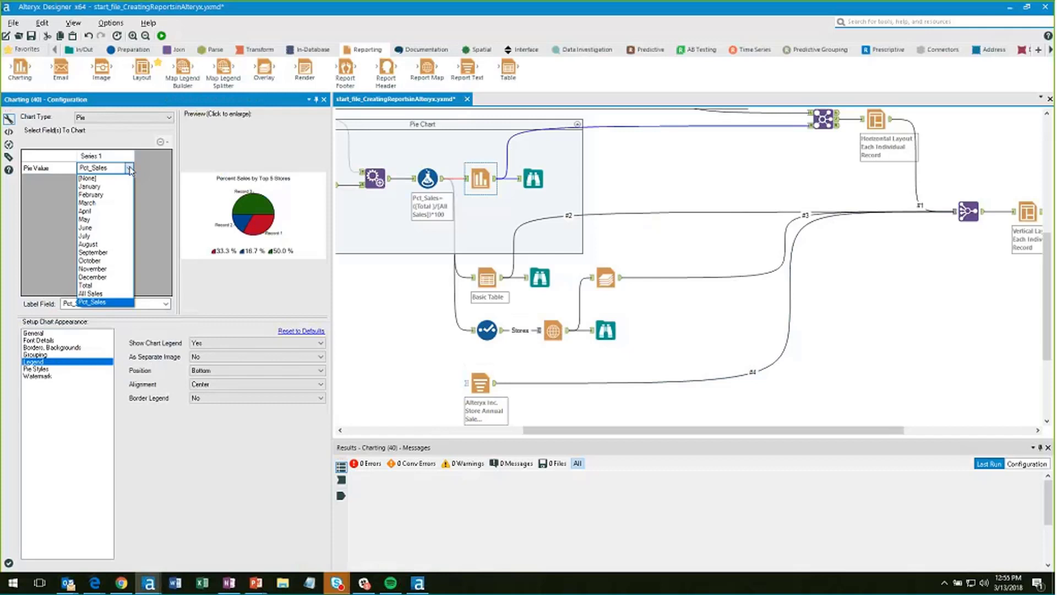
pyautogui.click(129, 168)
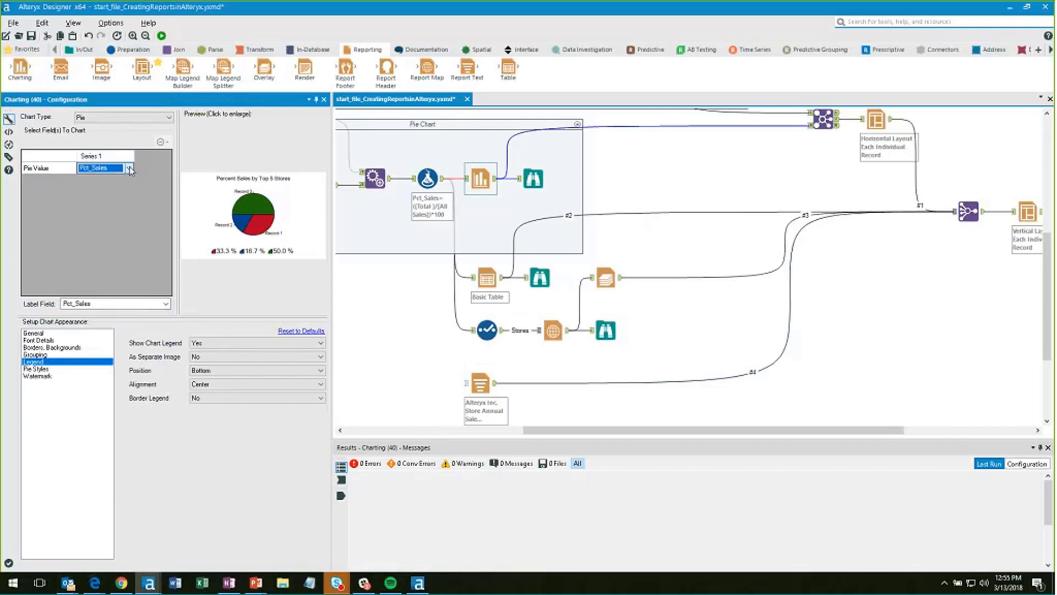
pyautogui.click(165, 304)
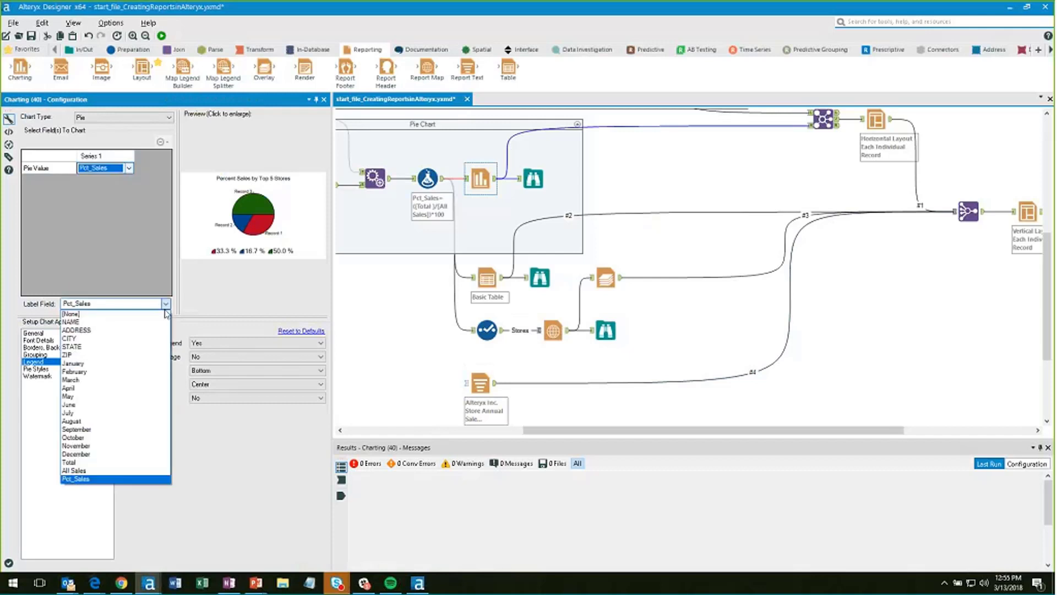
pyautogui.click(162, 322)
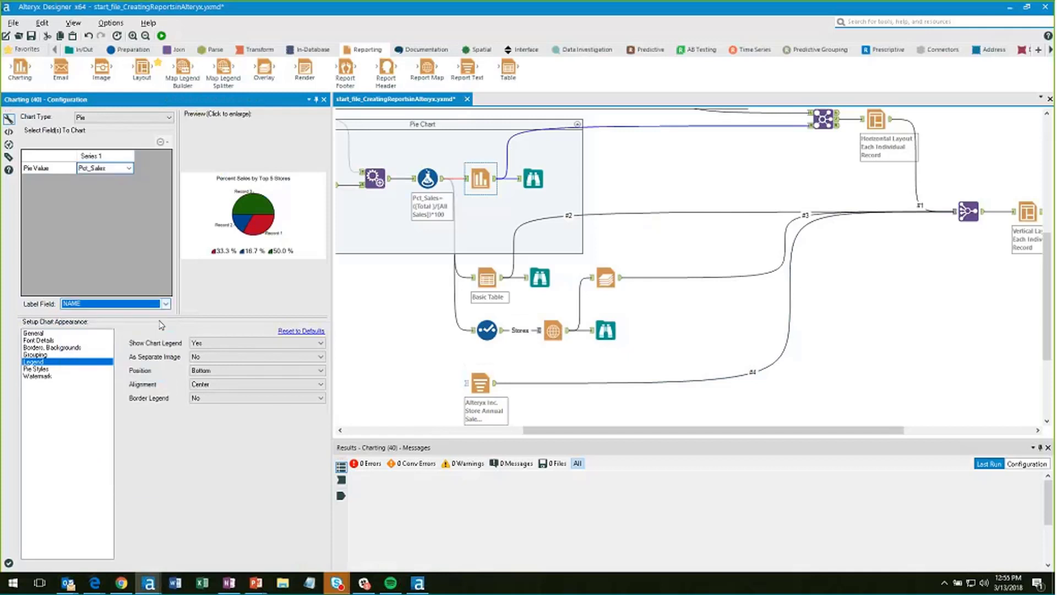
# Switch to report.pdf and examine the pie chart's percentage labels and store legend up close.
pyautogui.hotkey('alt', 'Tab')
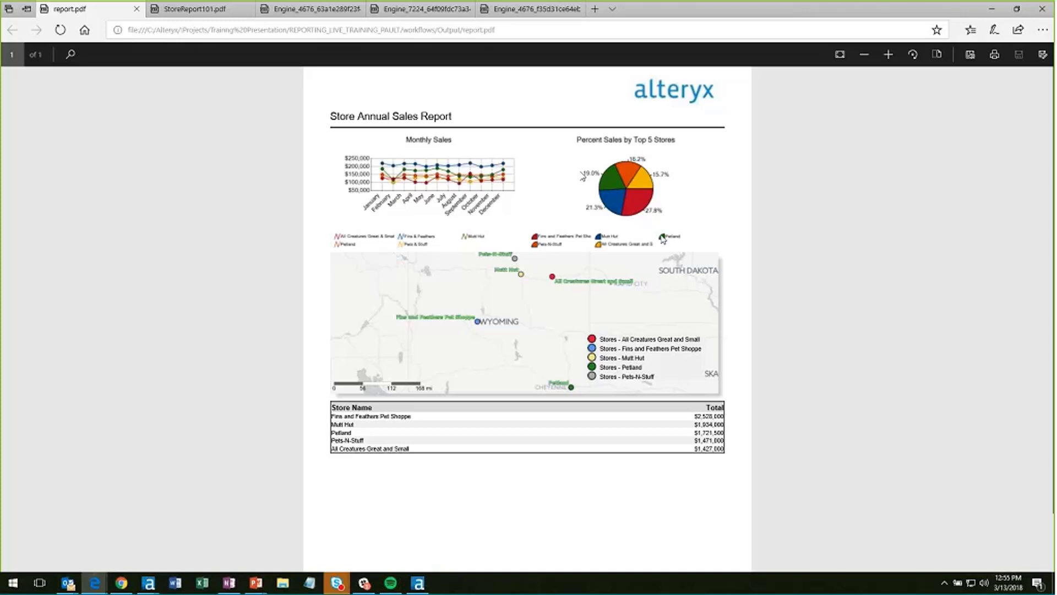
pyautogui.scroll(1, 662, 238)
pyautogui.scroll(2, 683, 244)
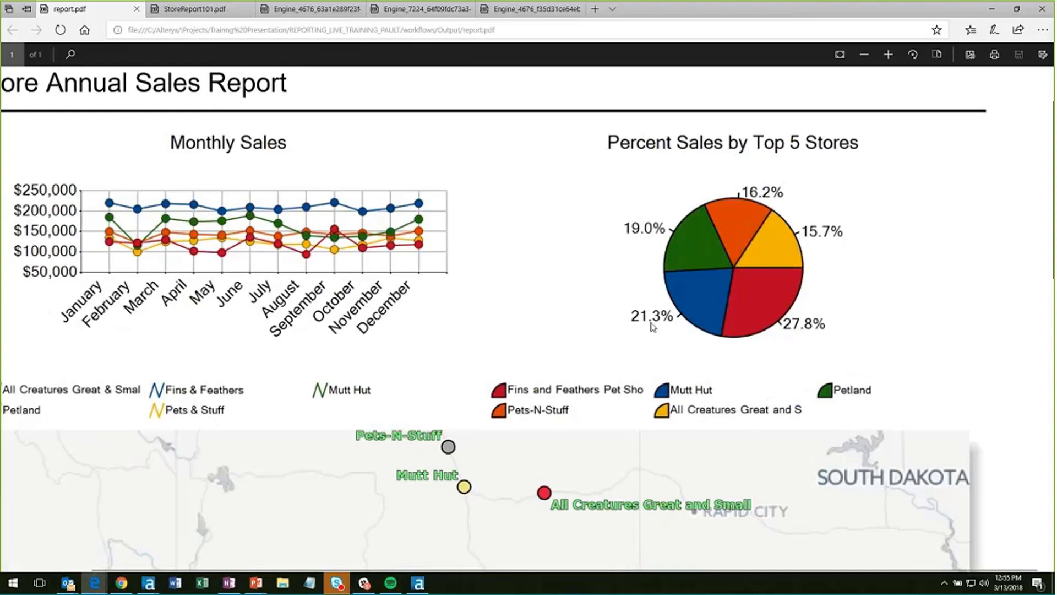
pyautogui.scroll(-2, 651, 326)
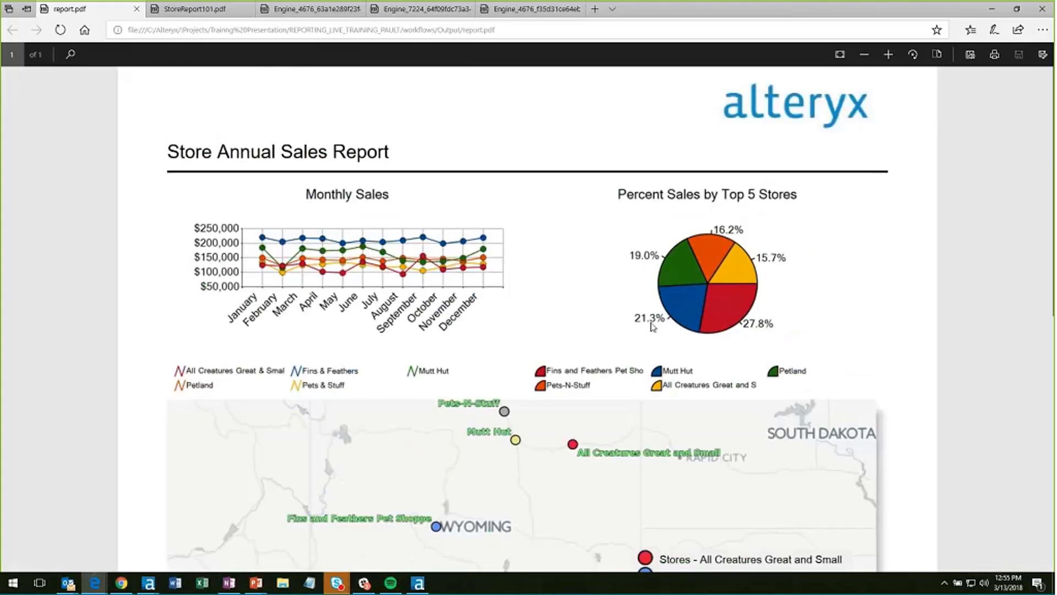
pyautogui.scroll(-2, 652, 326)
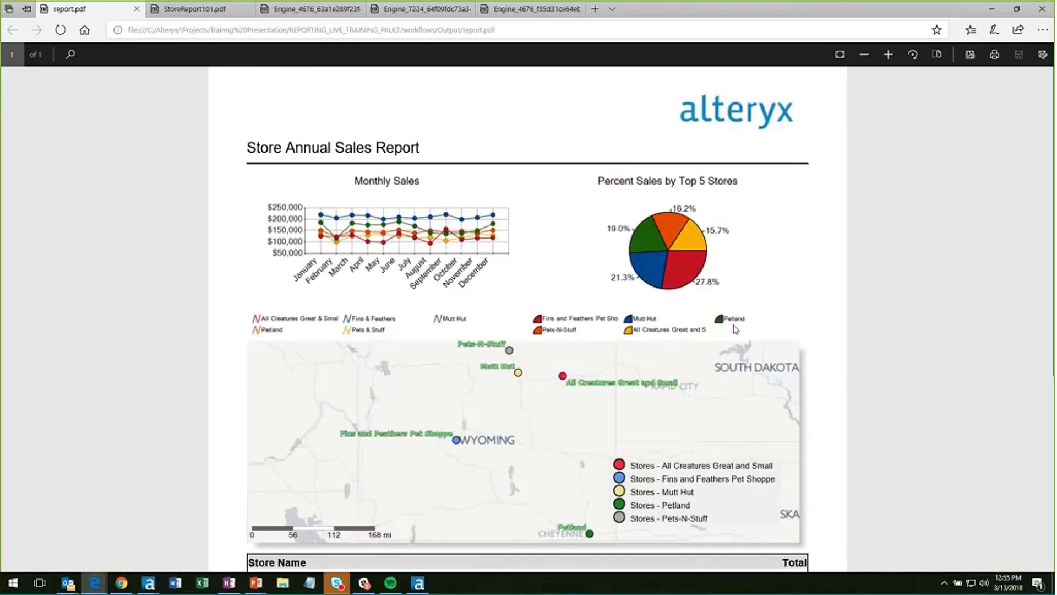
pyautogui.scroll(1, 735, 329)
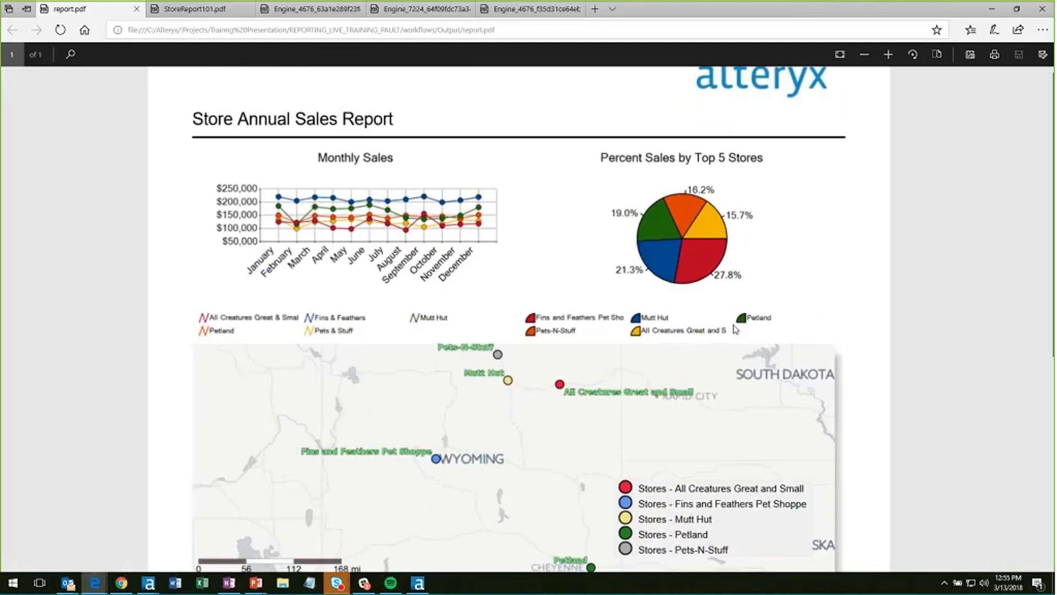
pyautogui.scroll(3, 734, 329)
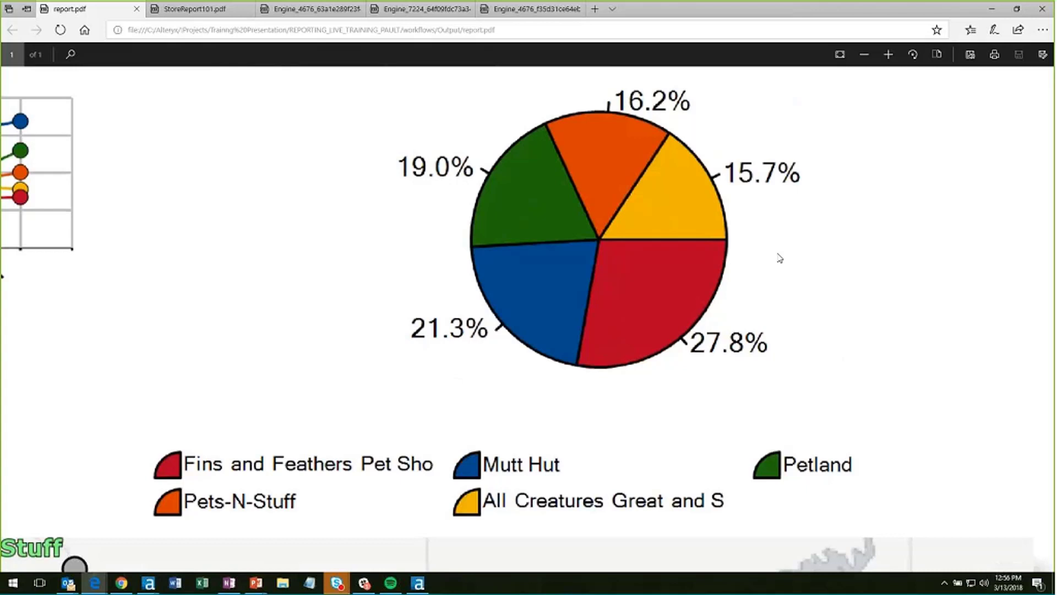
pyautogui.scroll(-5, 780, 257)
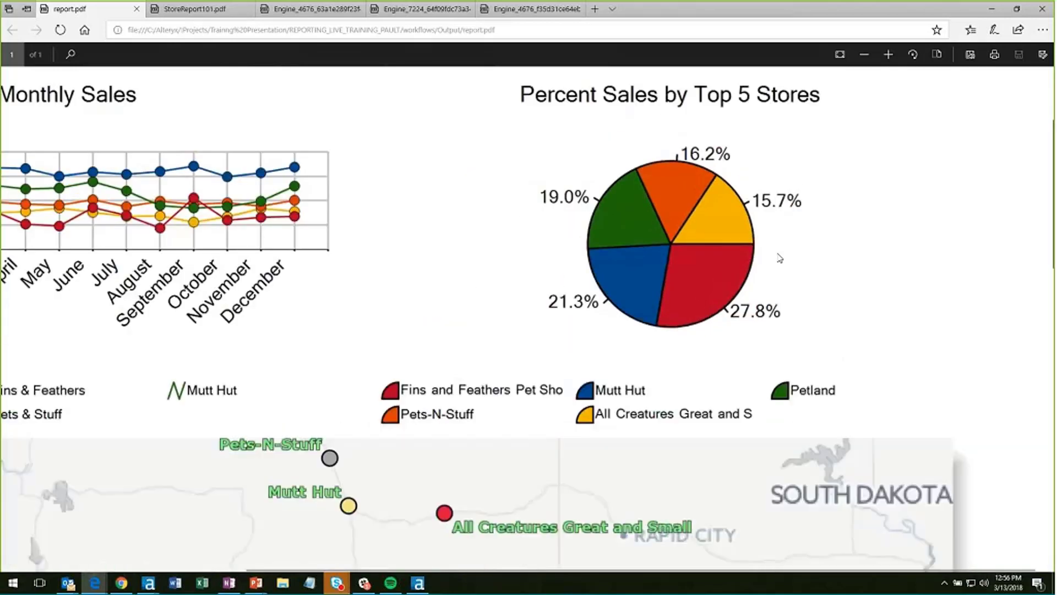
pyautogui.scroll(-3, 779, 257)
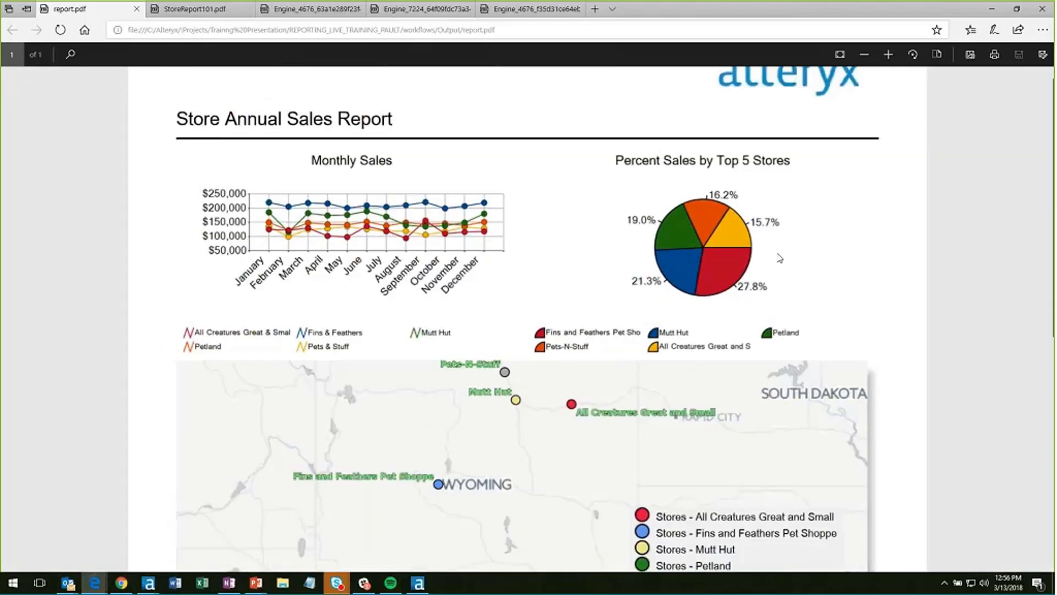
pyautogui.scroll(-3, 779, 258)
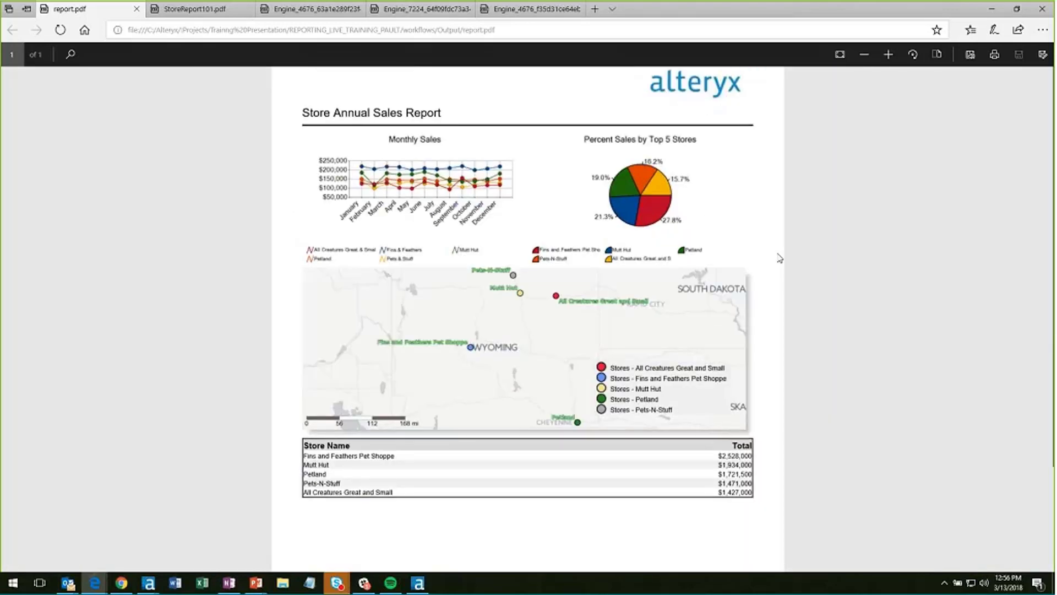
# Highlight the Store Name header in the report's sales table and clear the selection.
pyautogui.moveTo(350, 445)
pyautogui.mouseDown()
pyautogui.moveTo(752, 445)
pyautogui.moveTo(327, 444)
pyautogui.moveTo(350, 444)
pyautogui.mouseUp()
pyautogui.click(306, 445)
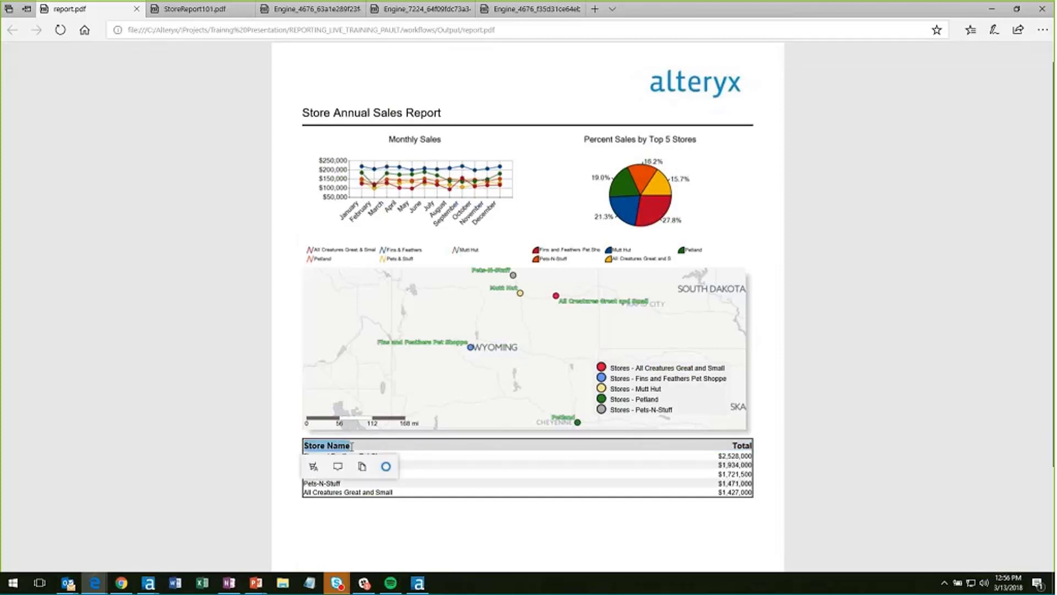
pyautogui.click(314, 452)
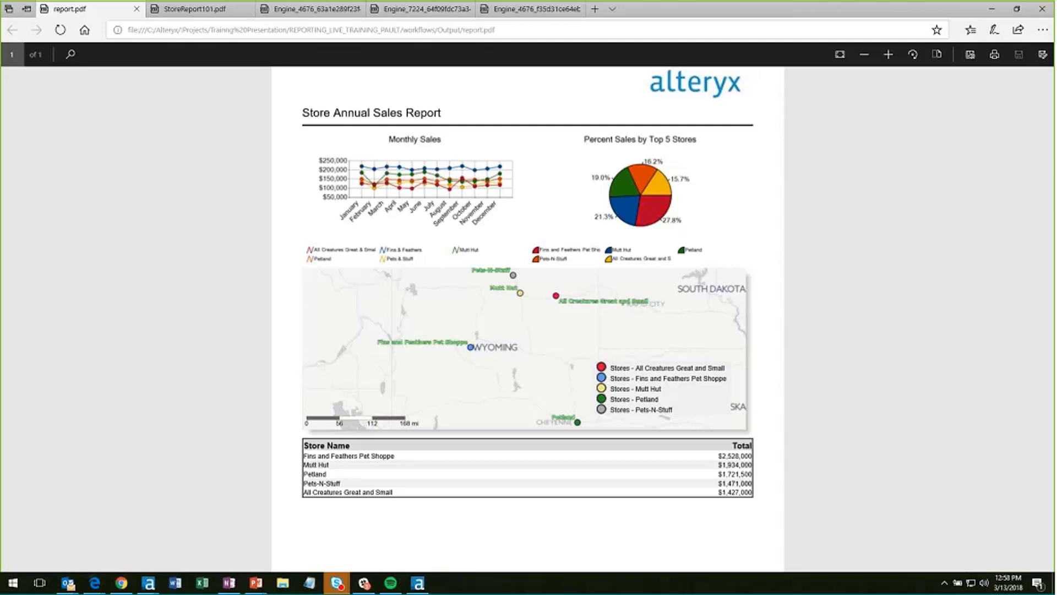
# Bring up the completed Alteryx Data Products Install window and close it.
pyautogui.click(421, 583)
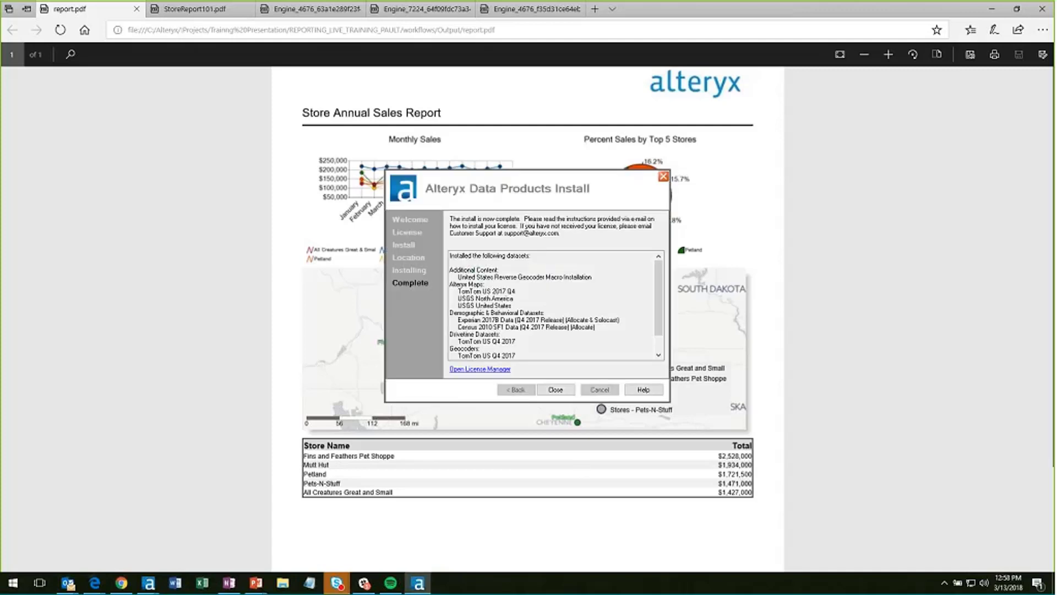
pyautogui.click(555, 389)
pyautogui.moveTo(149, 582)
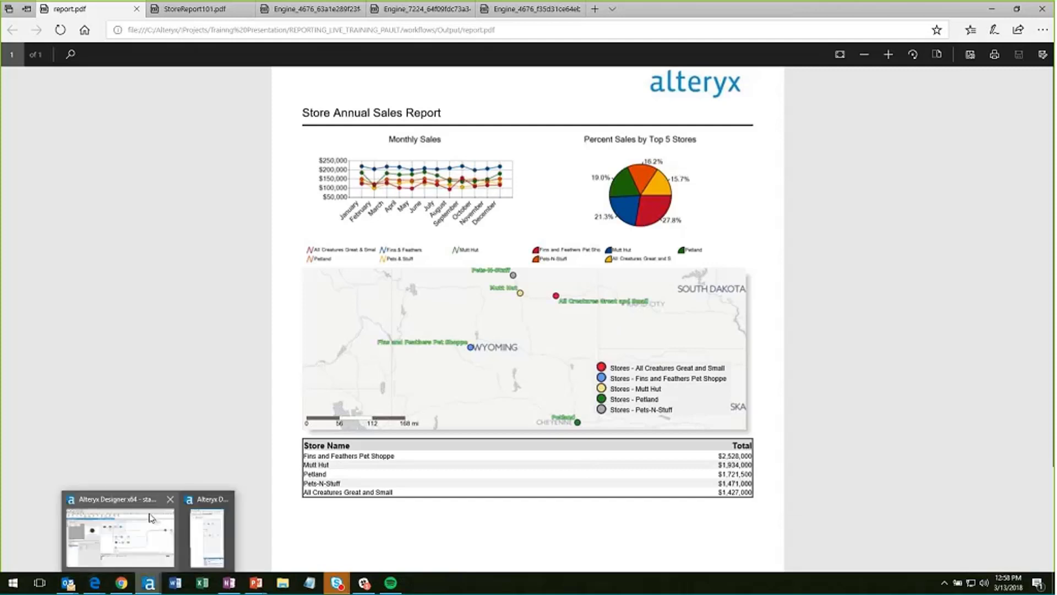
# Switch to Alteryx Designer and review the pie chart's general, legend and pie style settings, including its color palette choices.
pyautogui.click(152, 517)
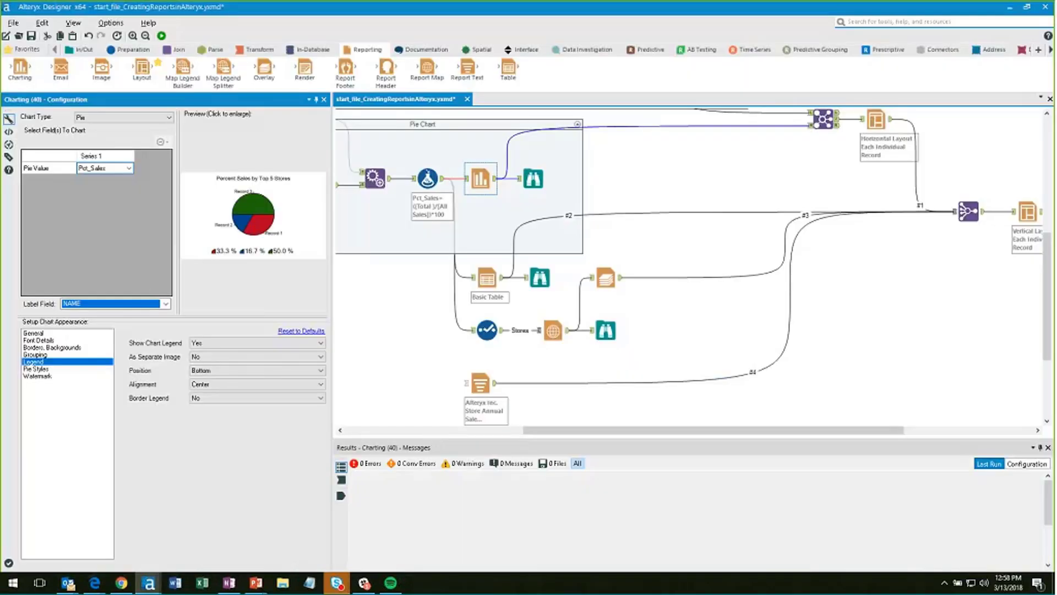
pyautogui.click(89, 333)
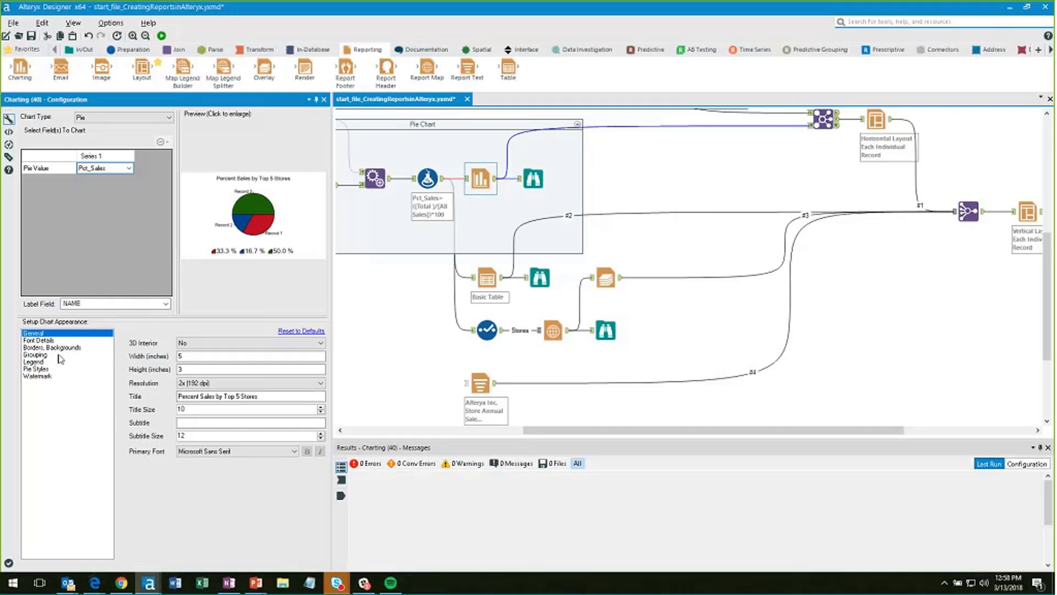
pyautogui.click(61, 362)
pyautogui.click(60, 368)
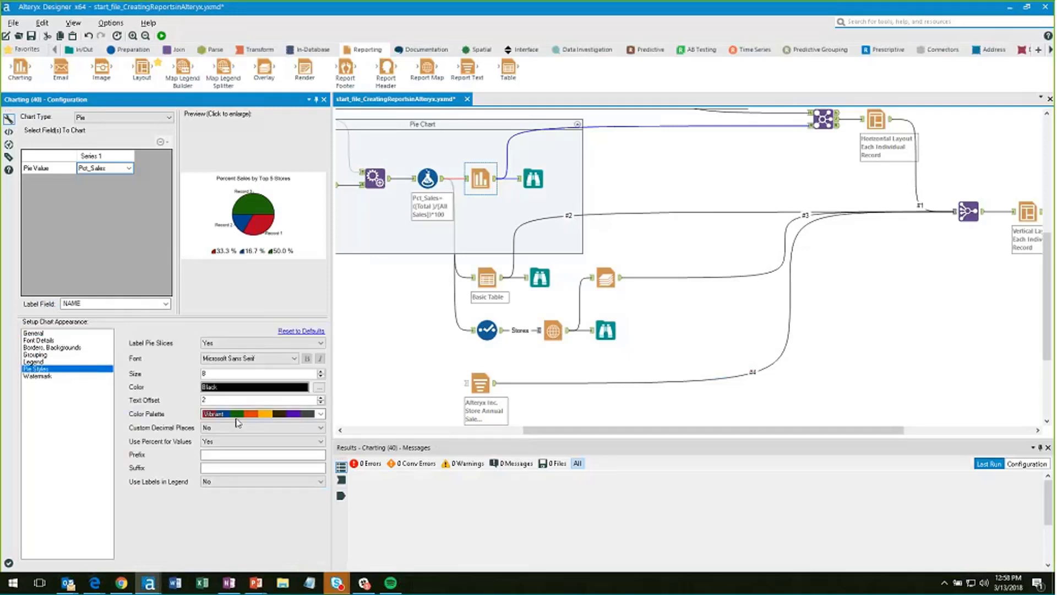
pyautogui.click(266, 414)
pyautogui.click(264, 416)
# Inspect the Report Map's data and layer settings and check the unique color choices in the Stores layer's theme.
pyautogui.click(605, 277)
pyautogui.keyDown('ctrl'); pyautogui.click(550, 329); pyautogui.keyUp('ctrl')
pyautogui.click(550, 329)
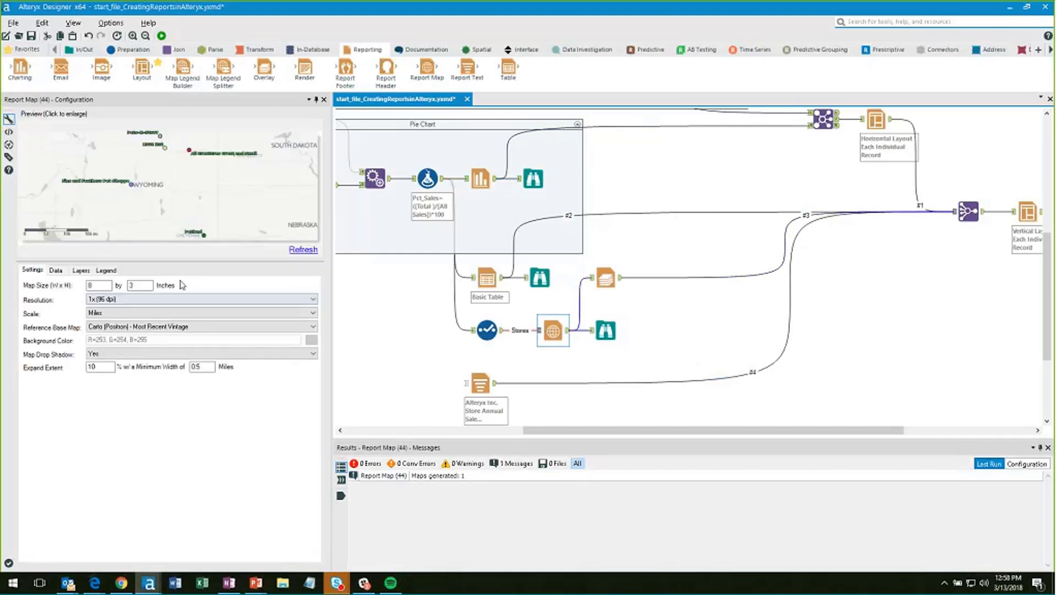
pyautogui.click(81, 270)
pyautogui.click(56, 270)
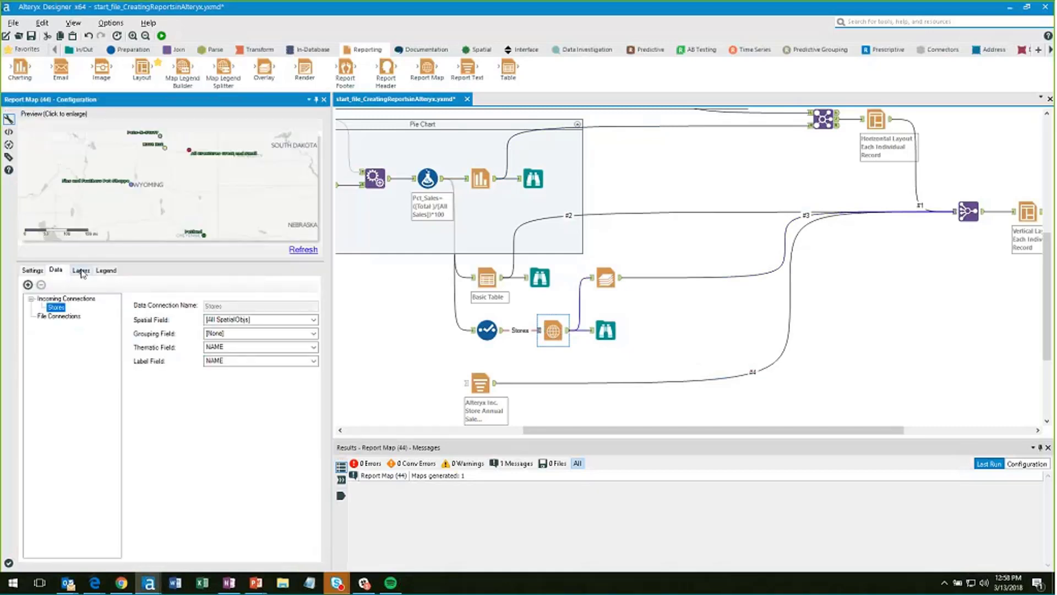
pyautogui.click(81, 270)
pyautogui.click(32, 299)
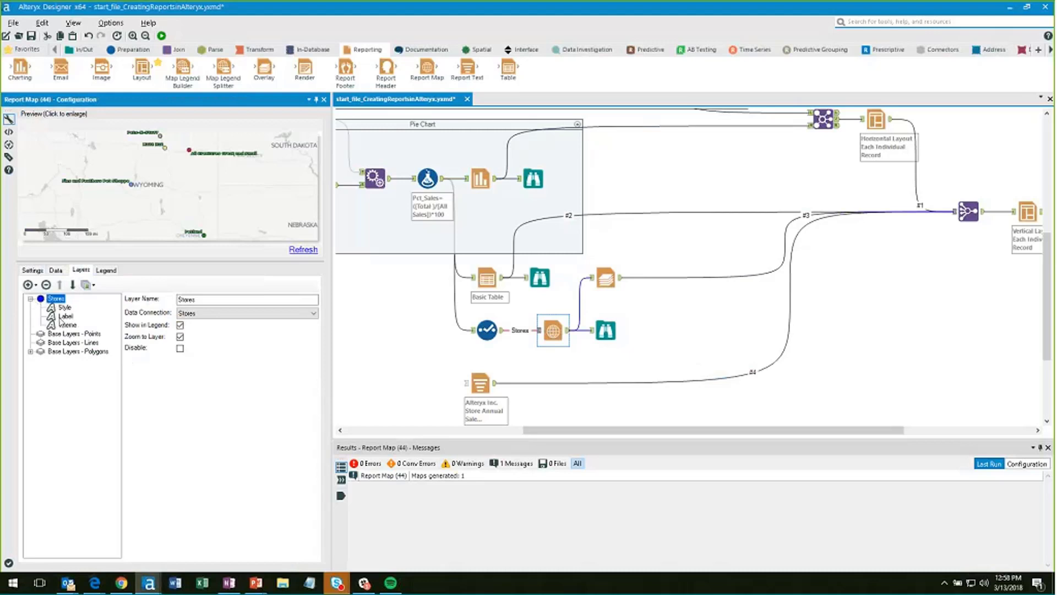
pyautogui.click(67, 325)
pyautogui.click(235, 338)
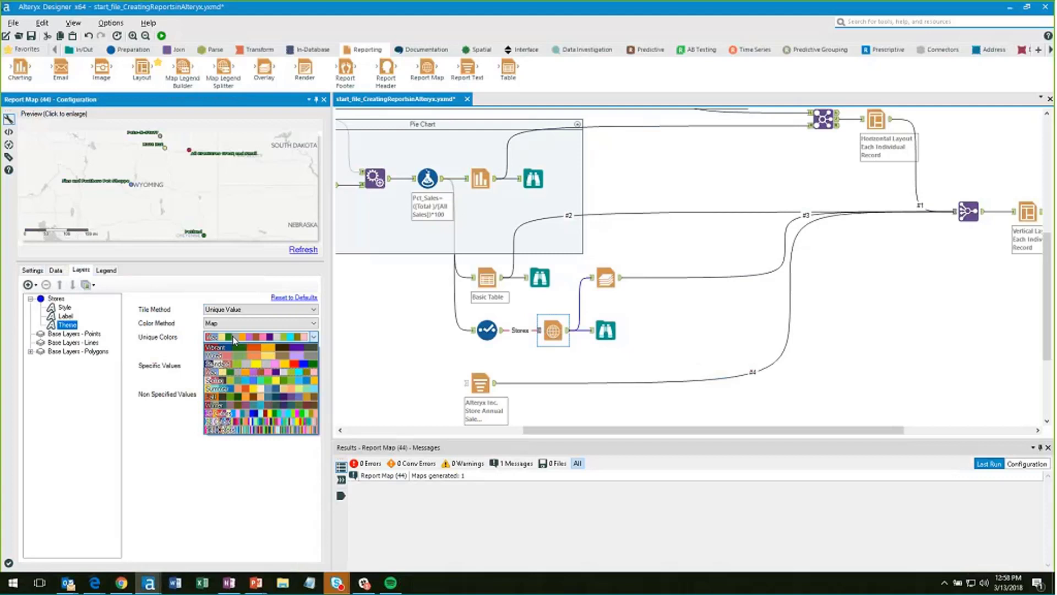
pyautogui.click(242, 339)
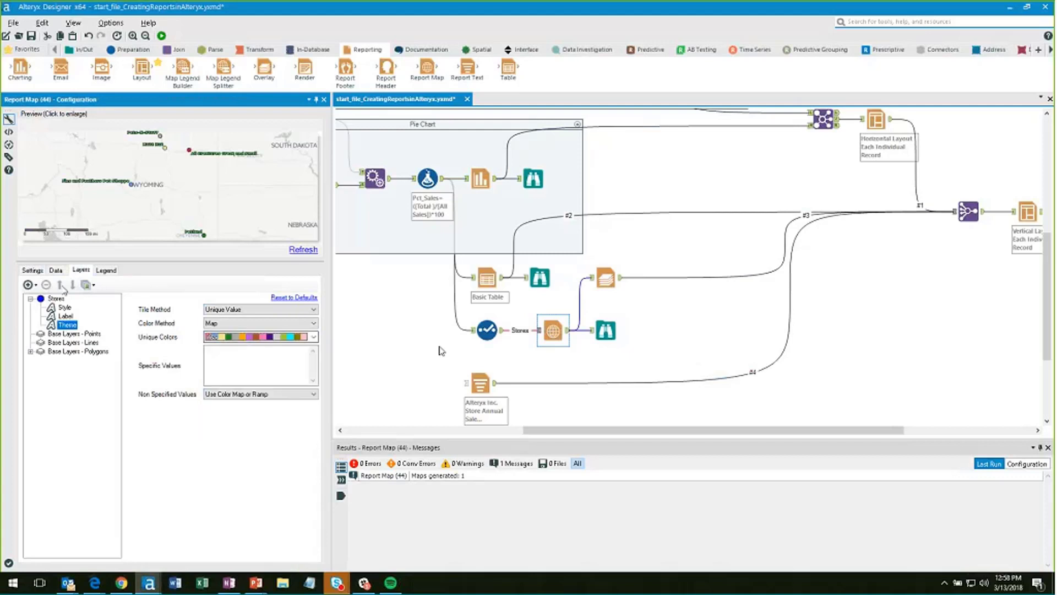
# View the Report Text configuration, and return to the pie chart's pie styles to recheck the color palette choices.
pyautogui.click(474, 380)
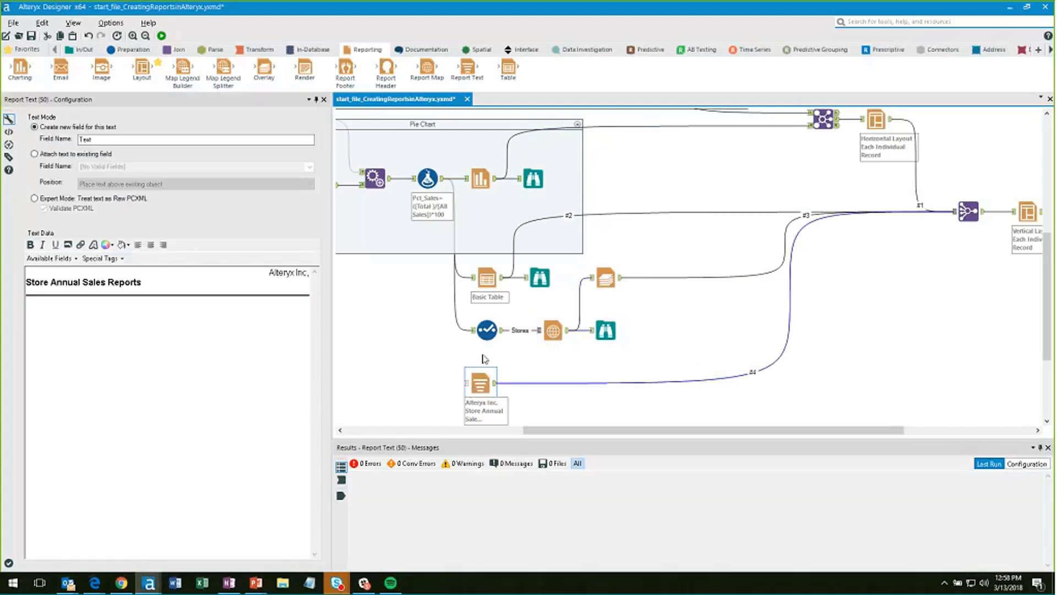
pyautogui.click(480, 177)
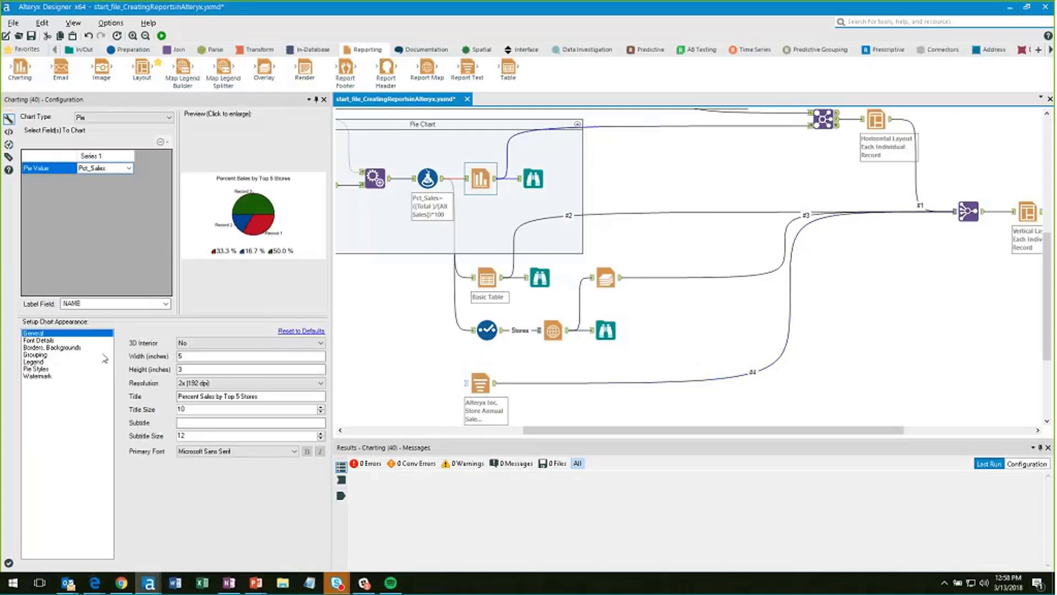
pyautogui.click(37, 362)
pyautogui.click(38, 369)
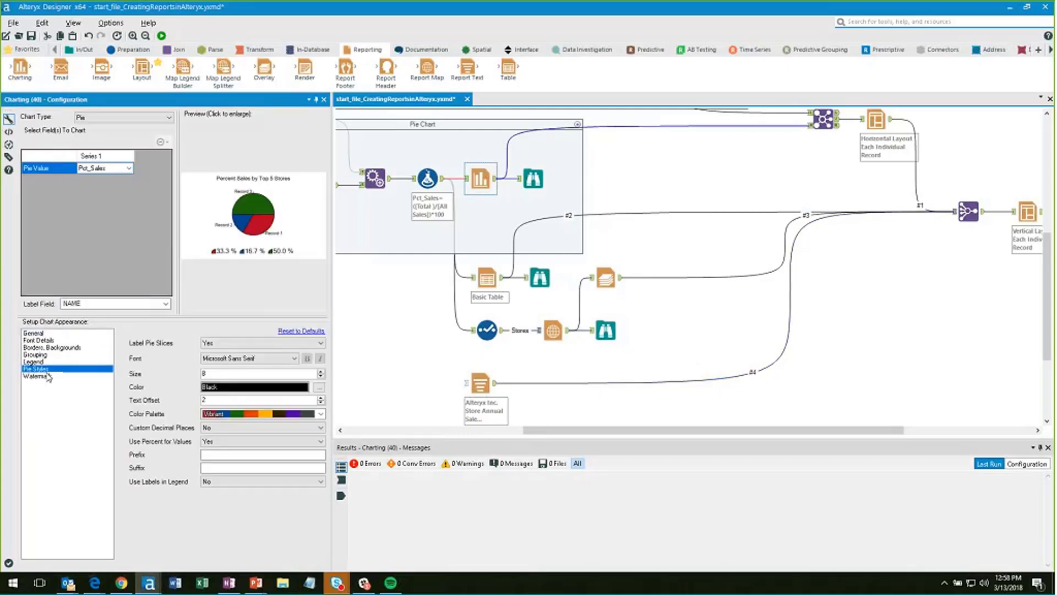
pyautogui.click(234, 415)
pyautogui.click(219, 418)
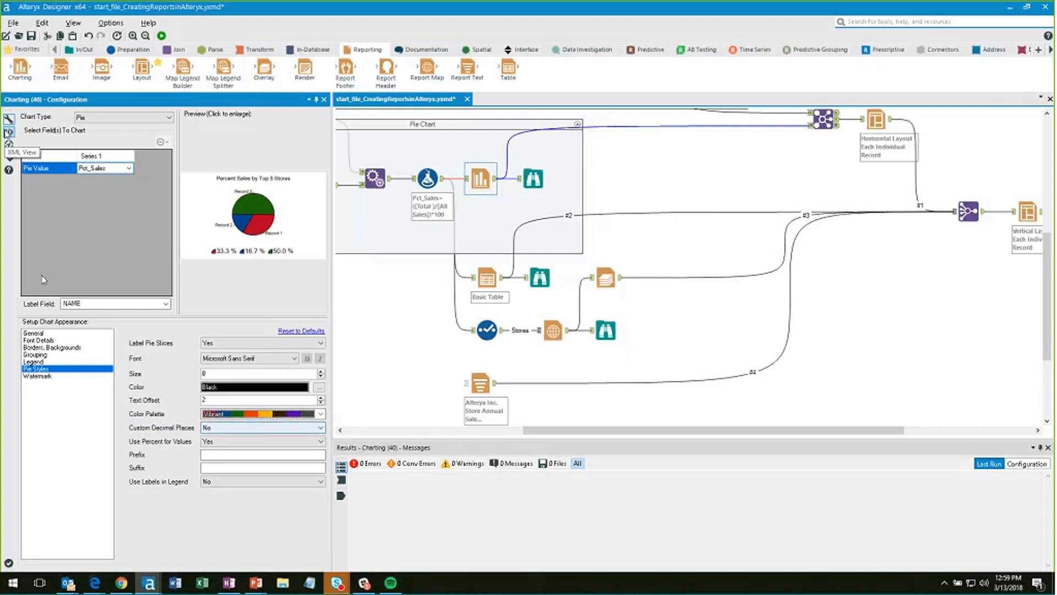
# Show the pie chart tool's XML and locate the hex color codes in its SeriesPalette attribute.
pyautogui.click(8, 133)
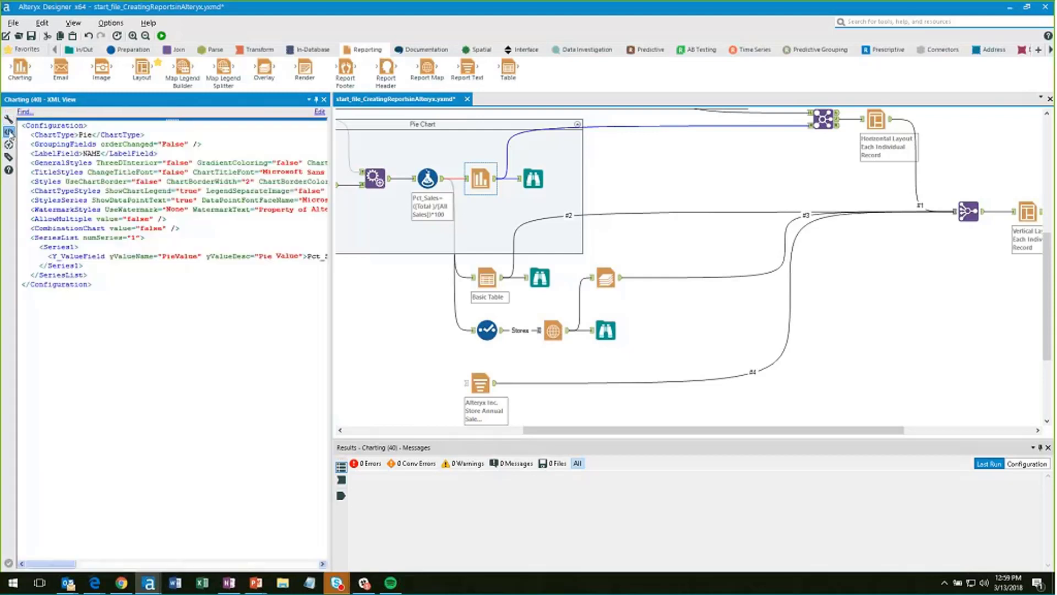
pyautogui.moveTo(68, 563); pyautogui.dragTo(182, 572)
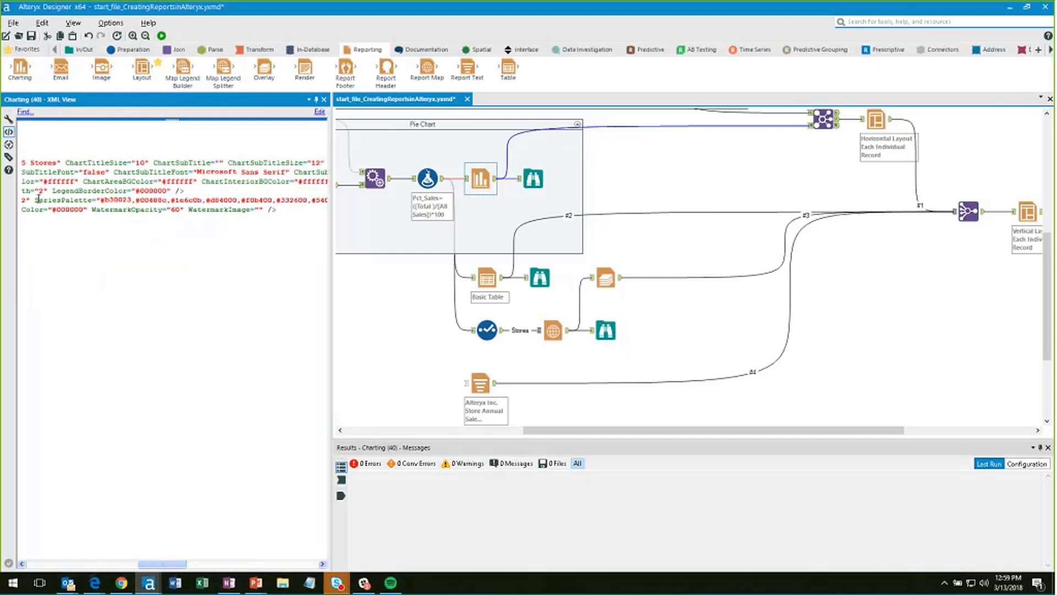
pyautogui.click(136, 200)
pyautogui.doubleClick(152, 200)
pyautogui.press('Home')
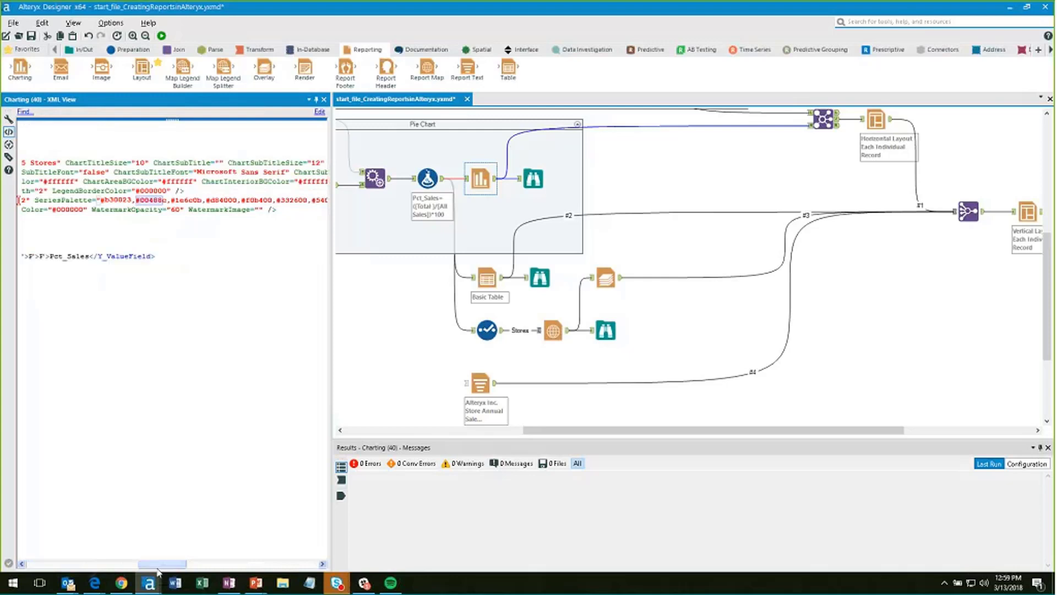
# Check the advanced user settings for the Display XML in Properties Window option, leaving the settings as they are.
pyautogui.click(110, 23)
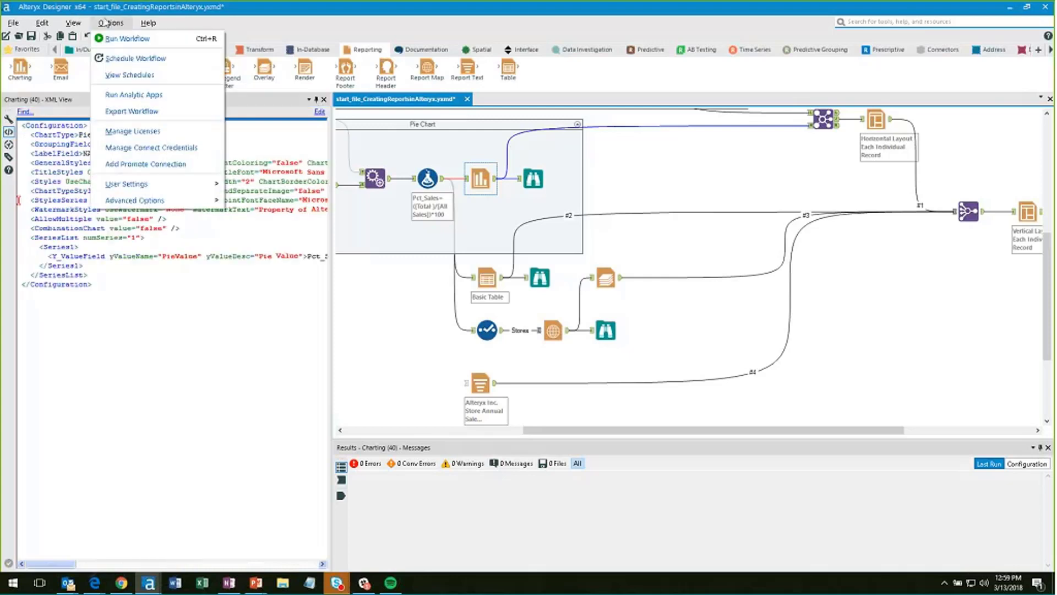
pyautogui.moveTo(159, 190)
pyautogui.click(267, 39)
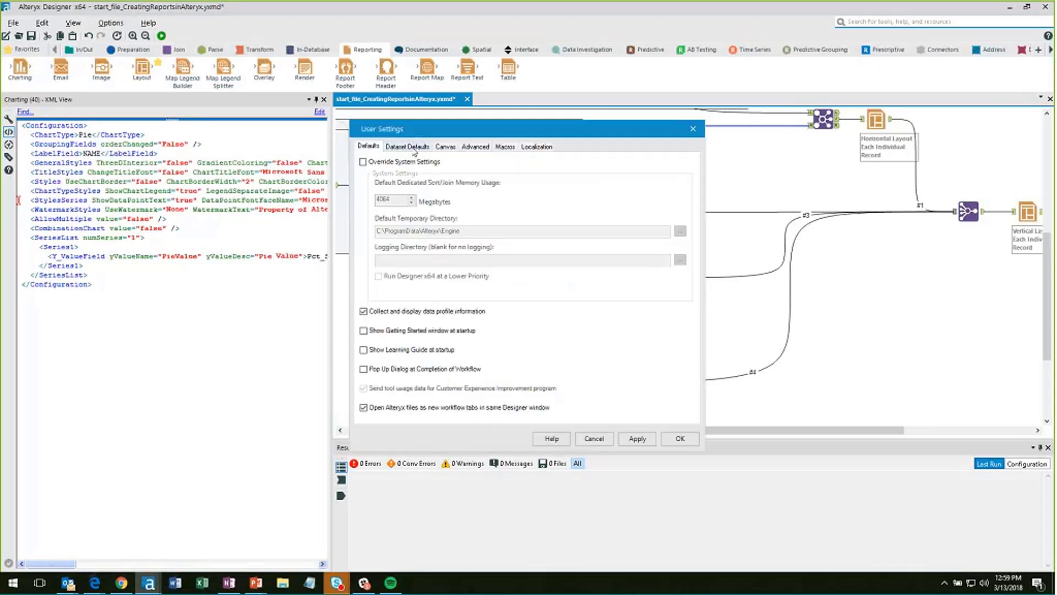
pyautogui.click(475, 147)
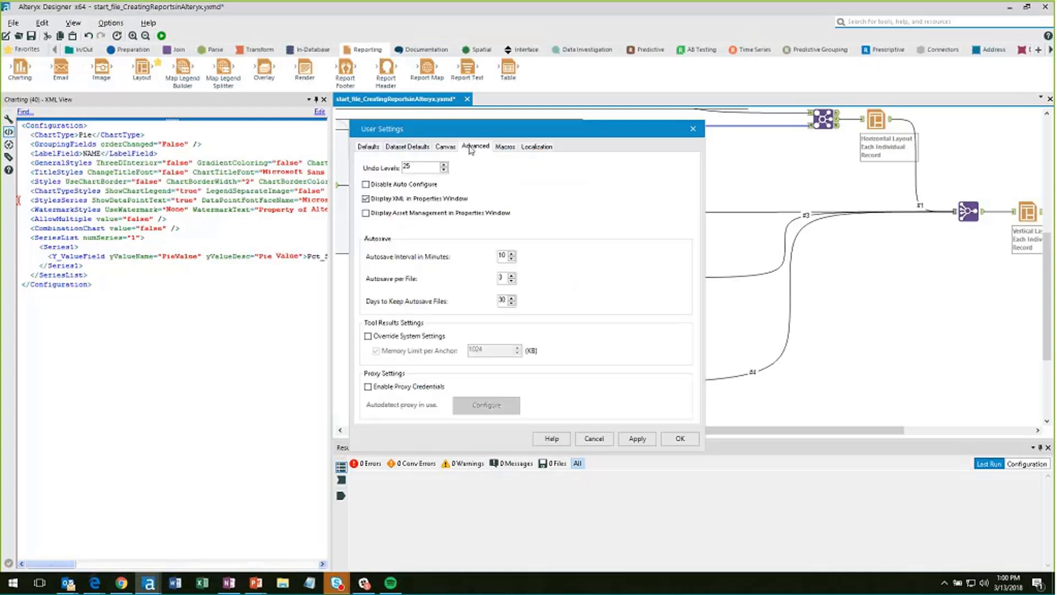
pyautogui.click(594, 438)
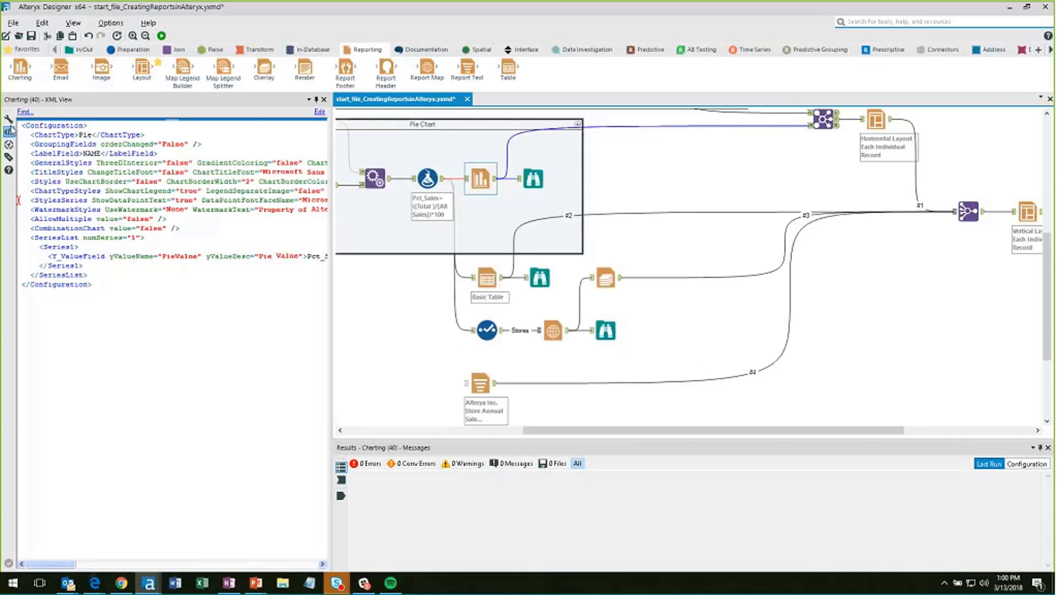
# Bring up the pie chart's XML in an enlarged editor, highlight the SeriesPalette hex codes and close it without editing.
pyautogui.click(11, 129)
pyautogui.click(69, 130)
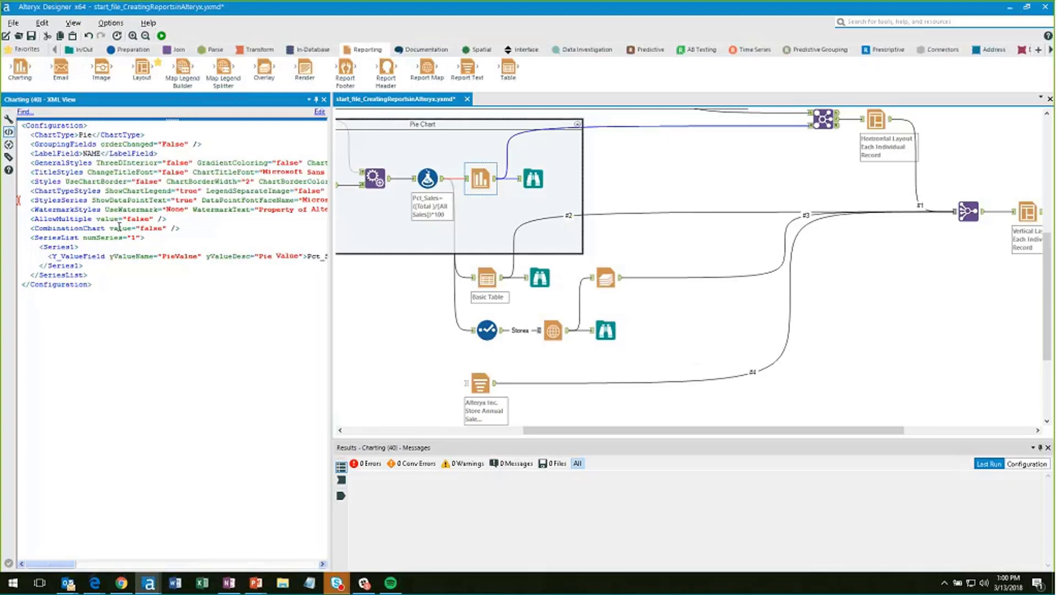
pyautogui.click(318, 113)
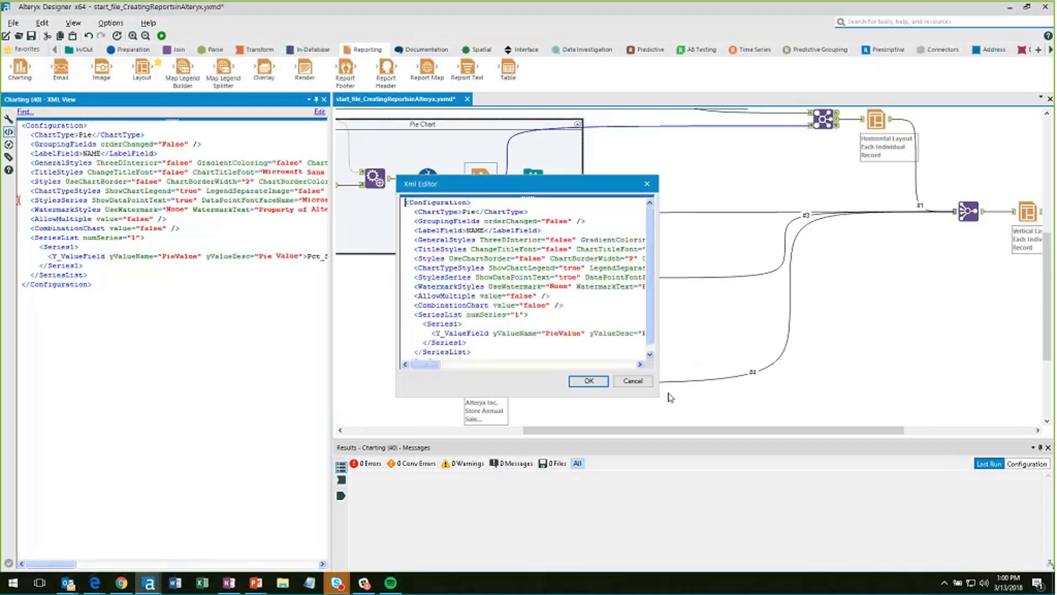
pyautogui.doubleClick(789, 188)
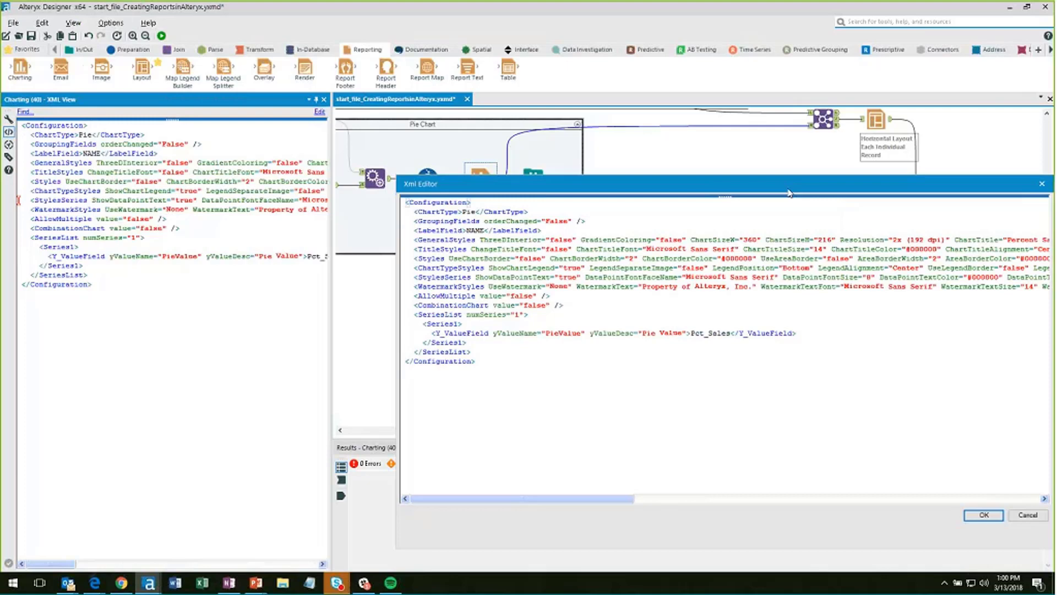
pyautogui.moveTo(790, 193); pyautogui.dragTo(526, 161)
pyautogui.moveTo(271, 466); pyautogui.dragTo(329, 474)
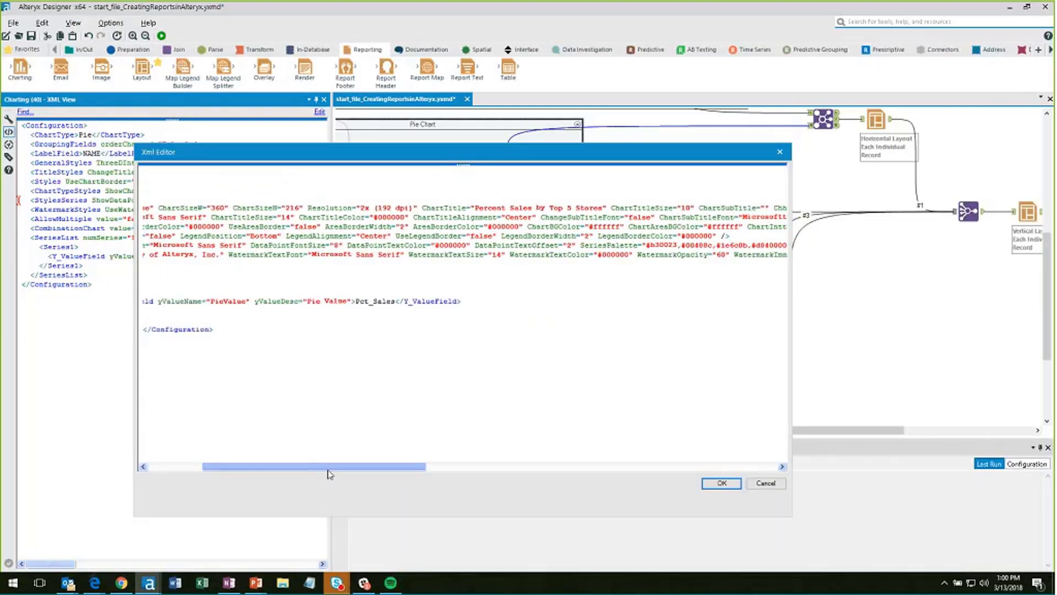
pyautogui.moveTo(329, 473); pyautogui.dragTo(449, 473)
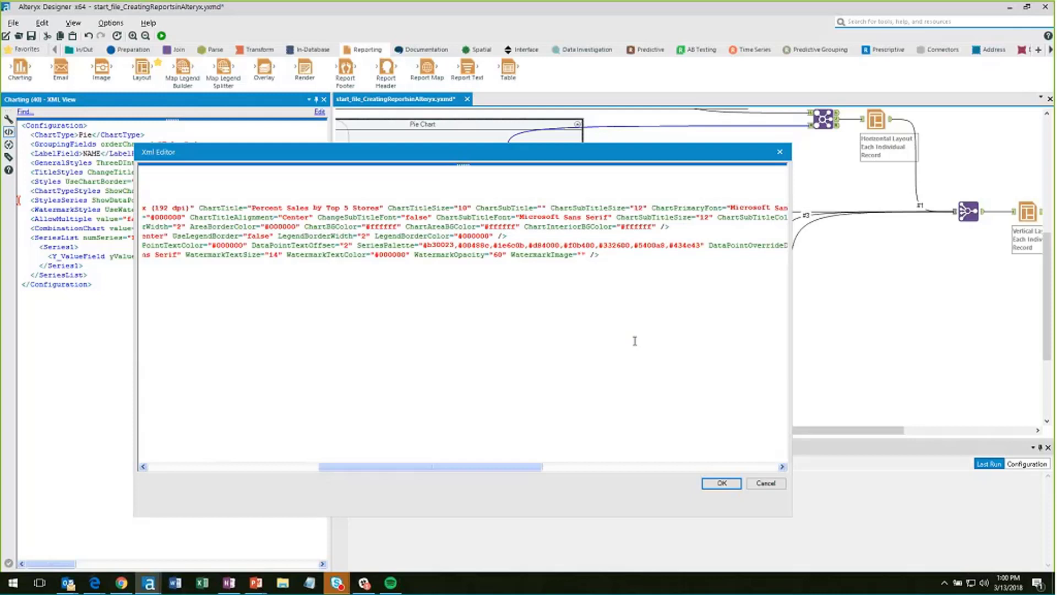
pyautogui.moveTo(702, 246); pyautogui.dragTo(425, 245)
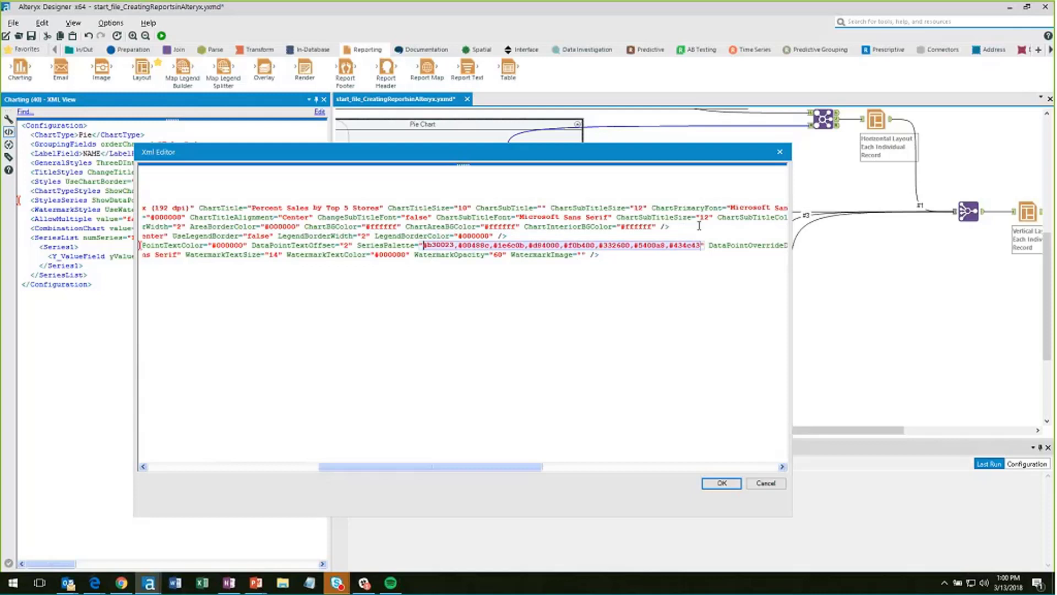
pyautogui.click(779, 151)
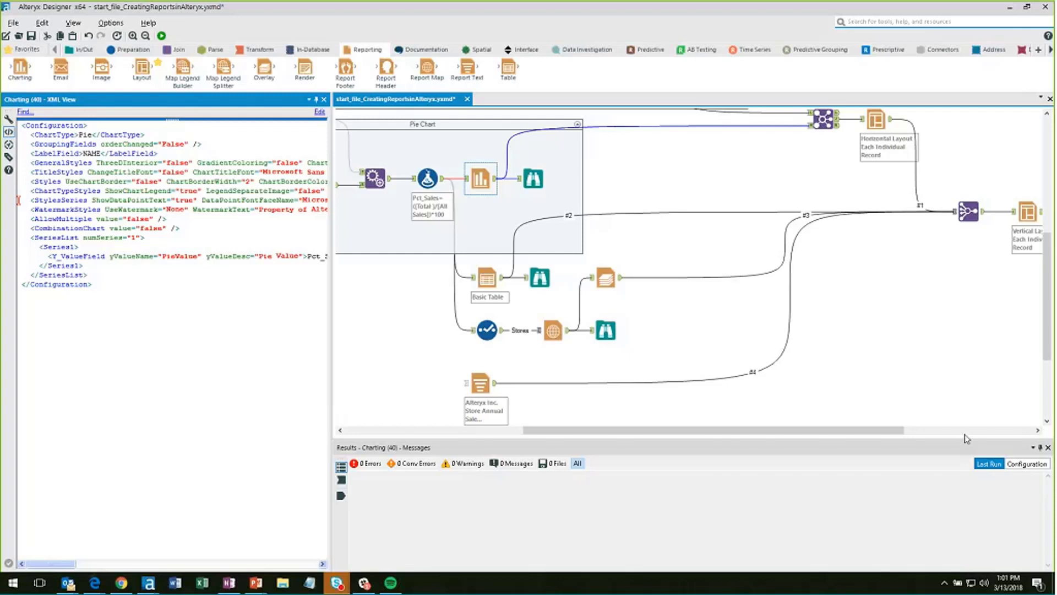
# Bring the workflow's final join, vertical layout and render tools into view and clear the tool selection.
pyautogui.hscroll(3, 967, 432)
pyautogui.scroll(1, 880, 321)
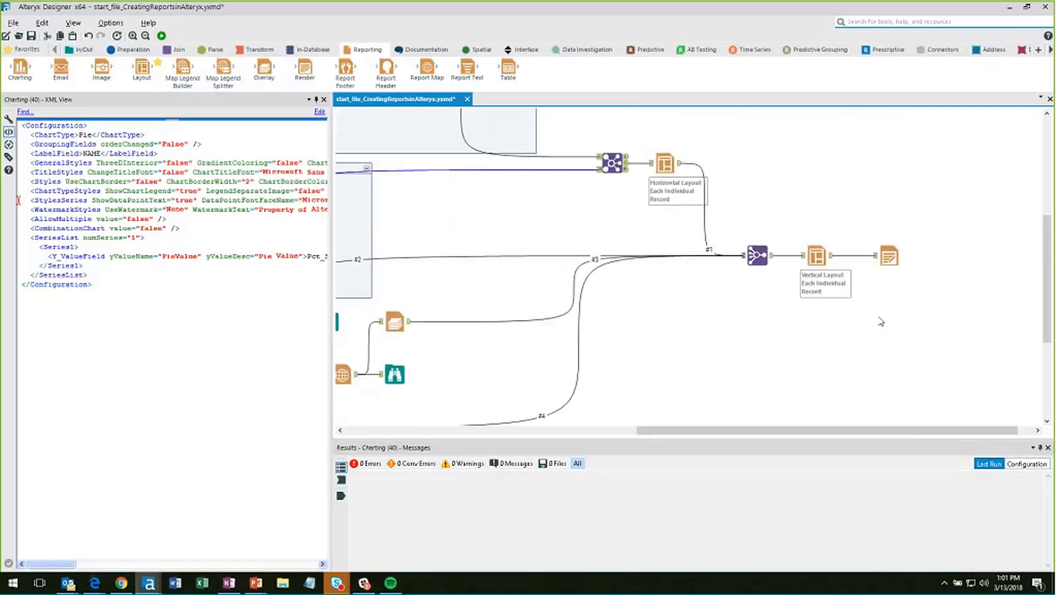
pyautogui.scroll(1, 881, 321)
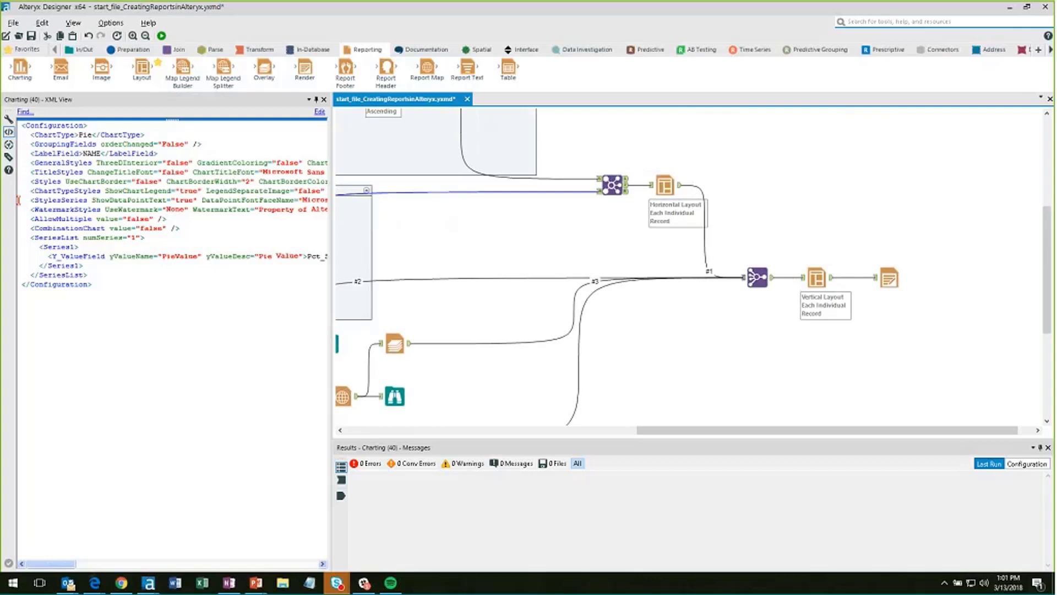
pyautogui.click(927, 359)
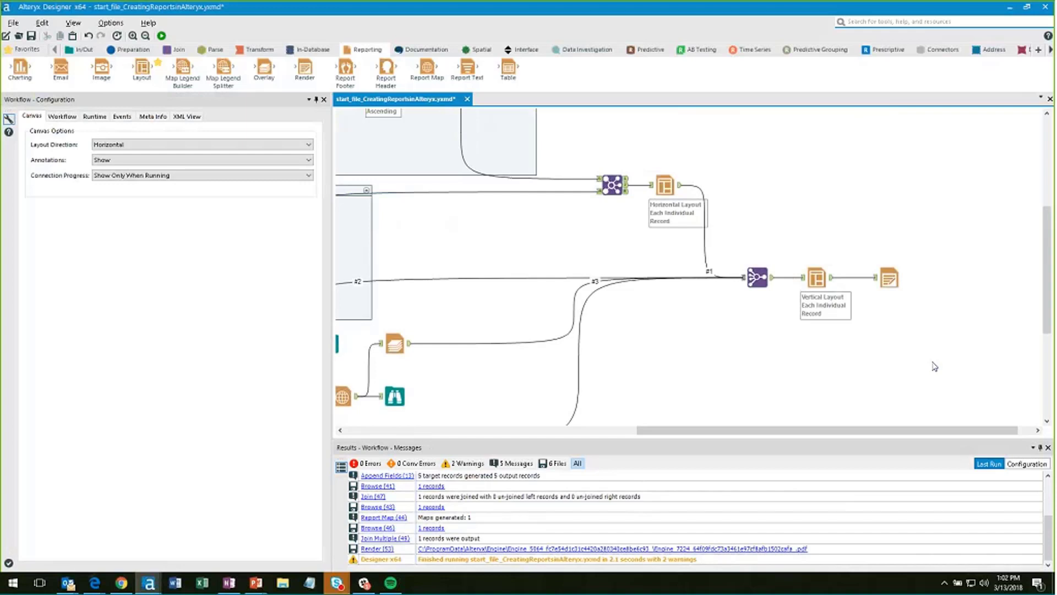
pyautogui.moveTo(949, 435); pyautogui.dragTo(893, 432)
pyautogui.scroll(-3, 893, 428)
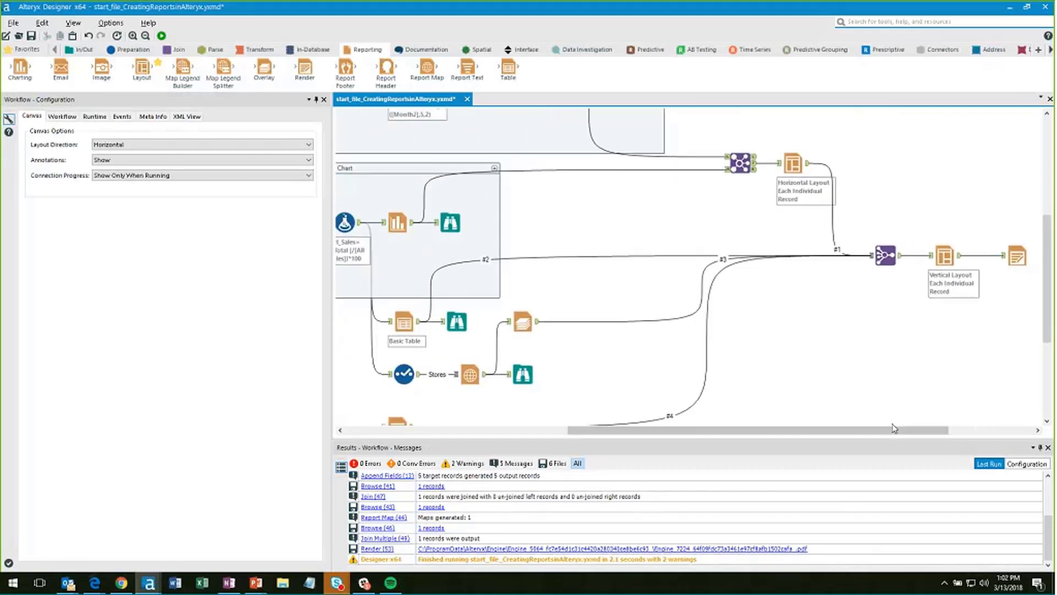
pyautogui.scroll(6, 893, 428)
pyautogui.scroll(-2, 893, 428)
pyautogui.scroll(-3, 894, 428)
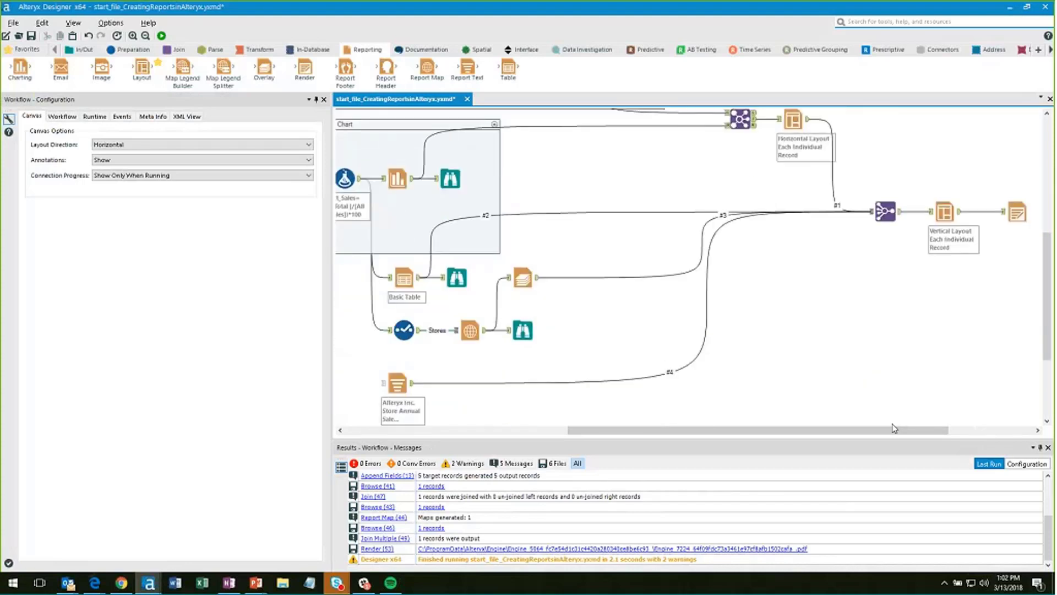
pyautogui.moveTo(893, 428); pyautogui.dragTo(906, 429)
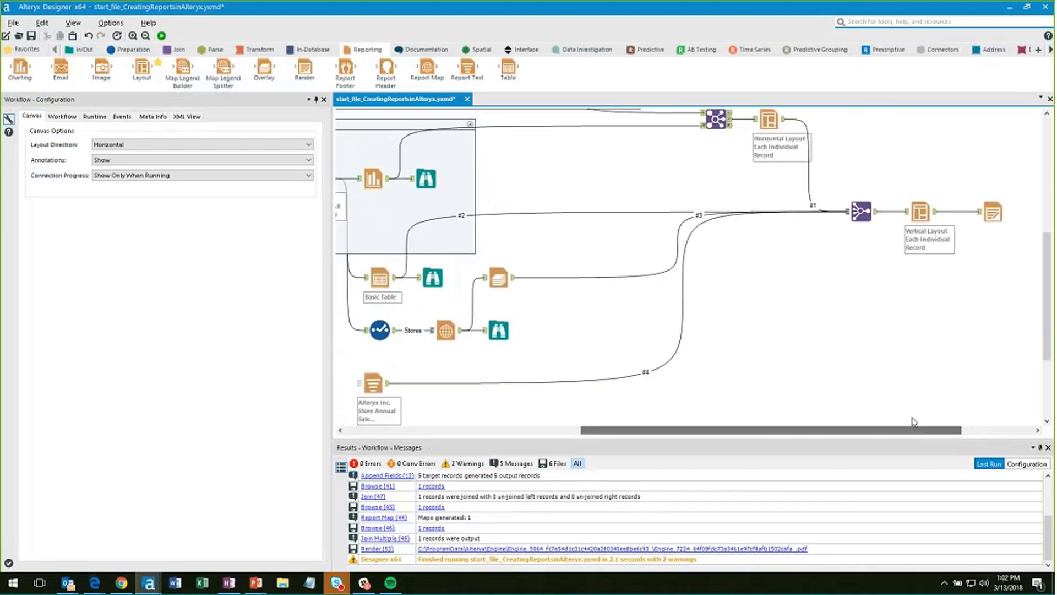
pyautogui.scroll(4, 912, 421)
pyautogui.scroll(-4, 914, 421)
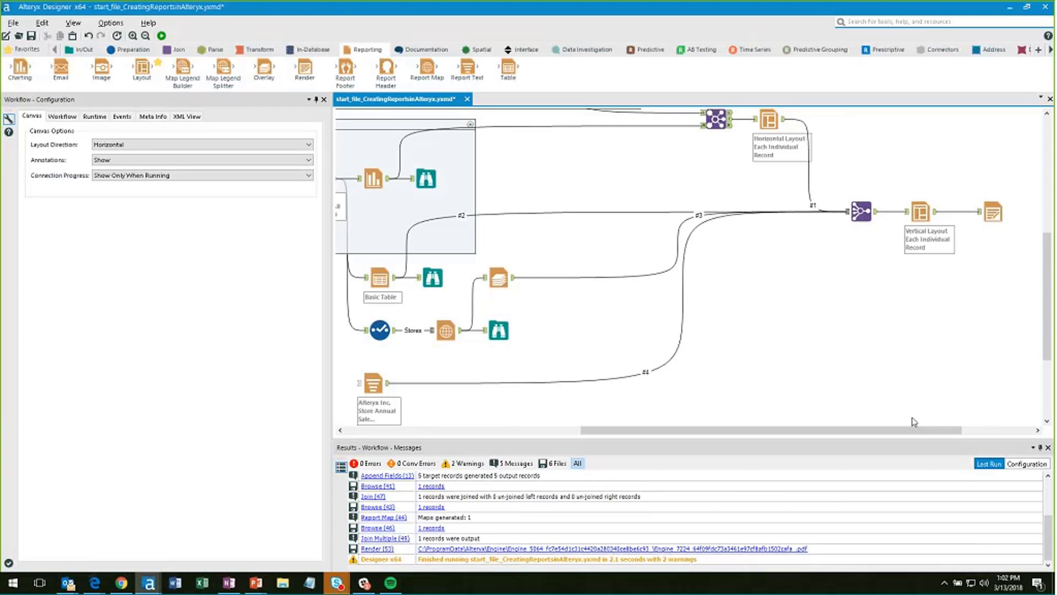
pyautogui.click(783, 213)
pyautogui.scroll(1, 797, 253)
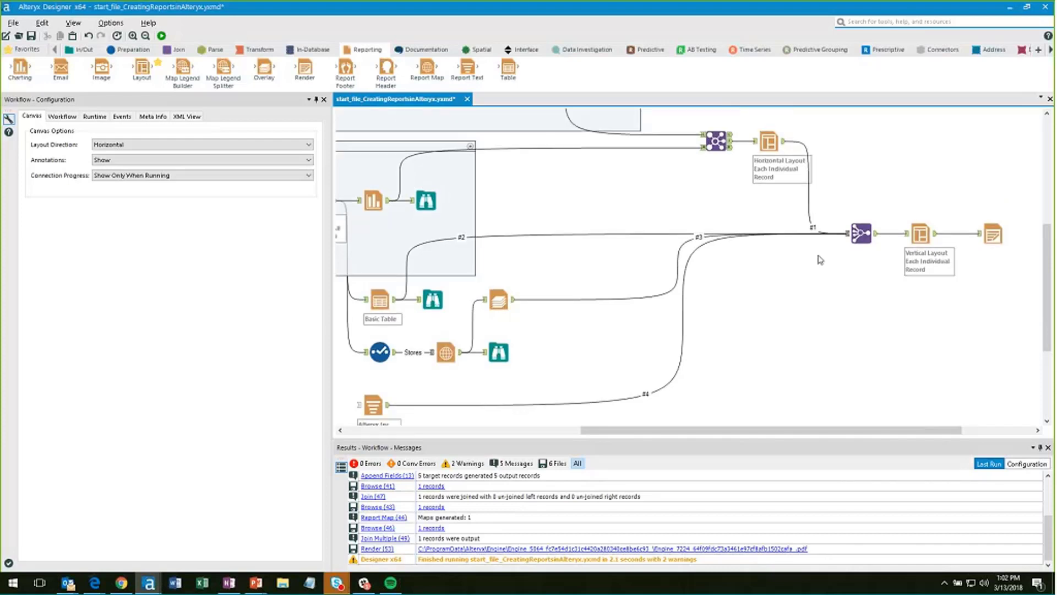
pyautogui.scroll(5, 820, 260)
pyautogui.scroll(-3, 820, 260)
pyautogui.scroll(-5, 820, 259)
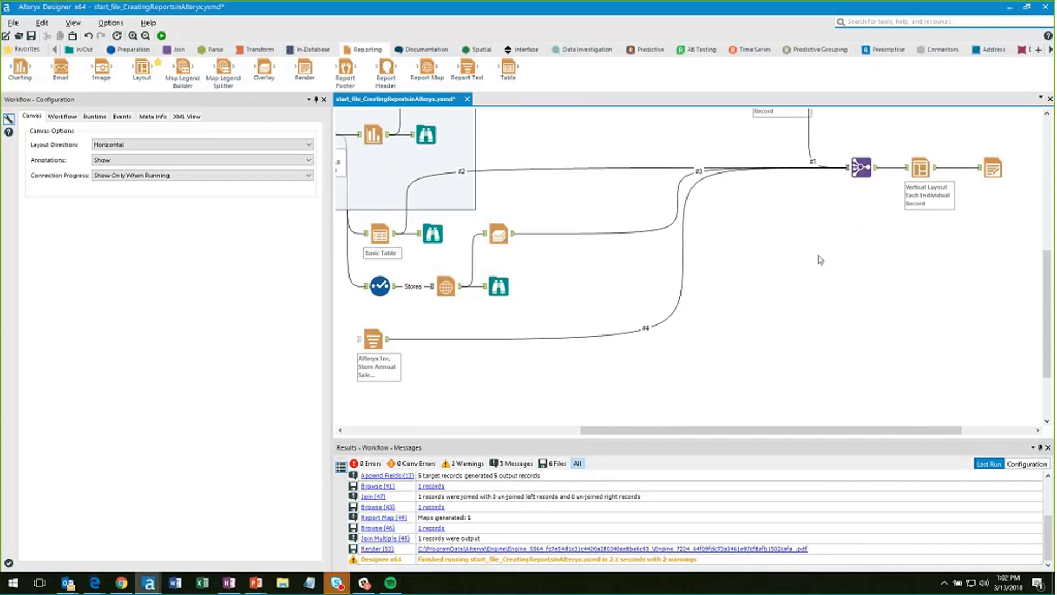